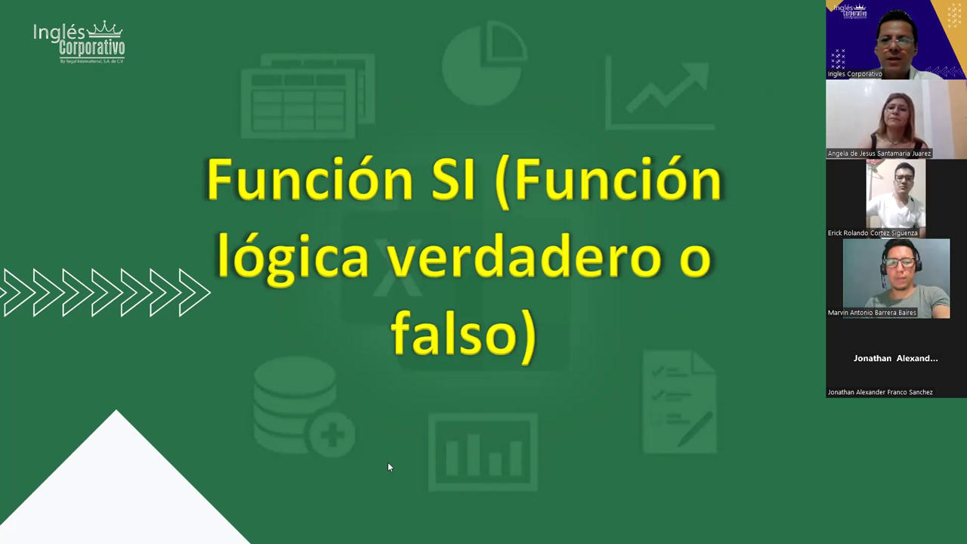
- Switch from the presented PowerPoint title slide to the Excel workbook
key("alt+Tab")
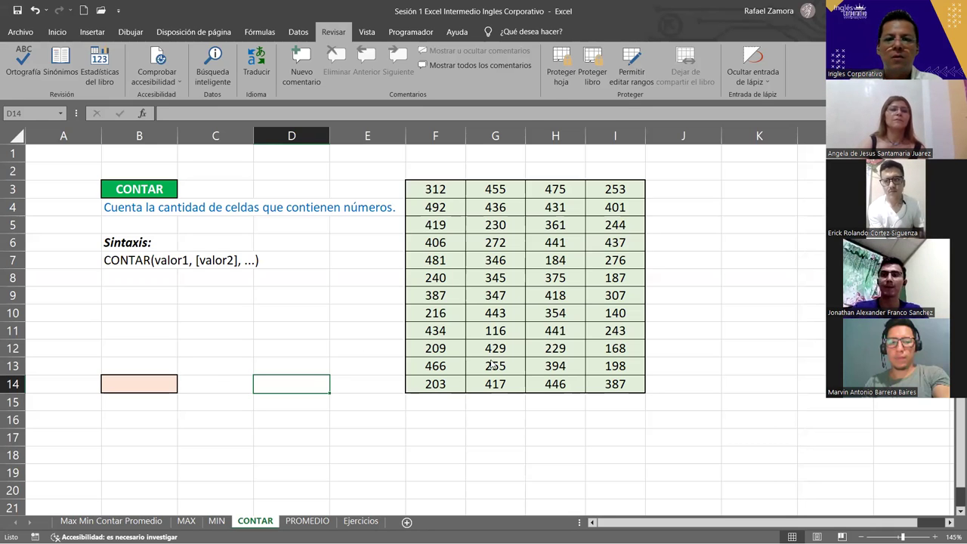
key("alt+Tab")
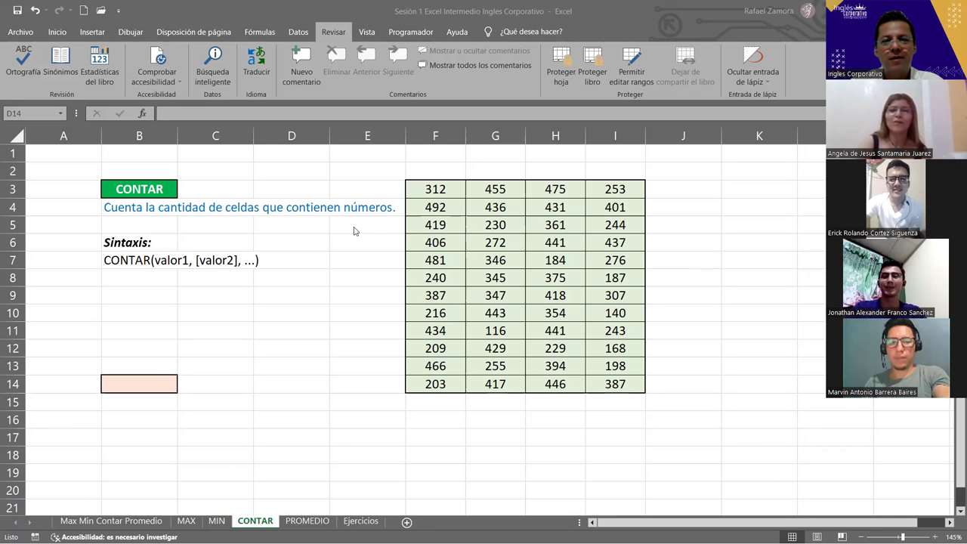
key("alt+Tab")
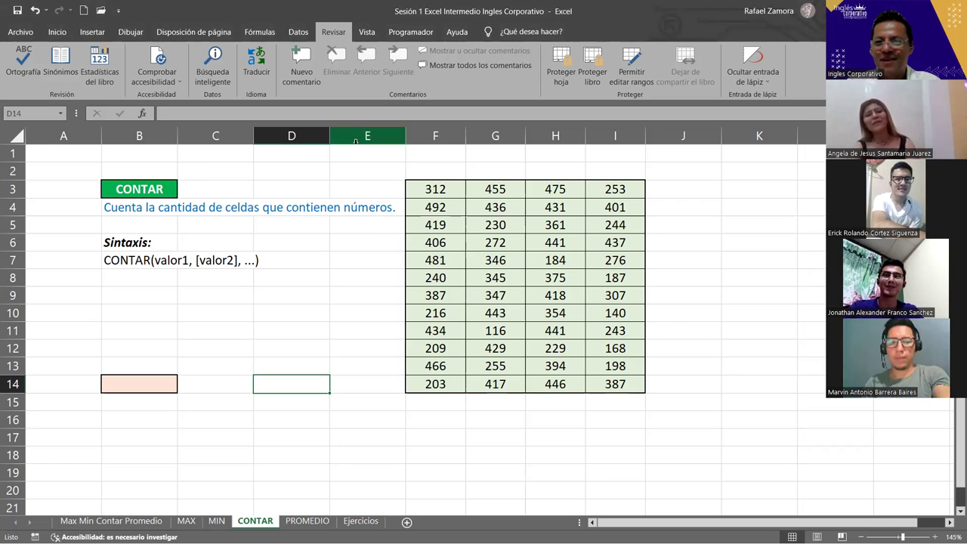
left_click(384, 240)
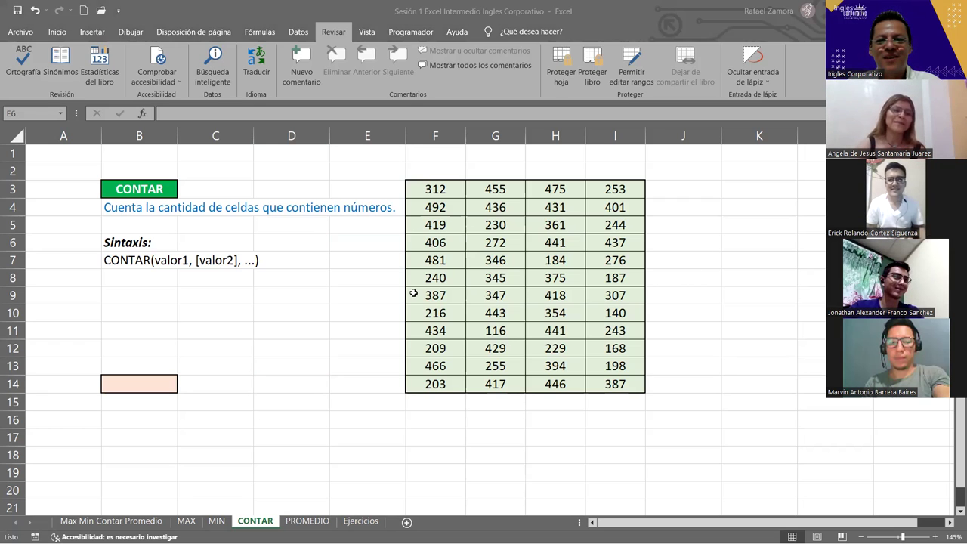
left_click(341, 295)
left_click(345, 351)
left_click(428, 412)
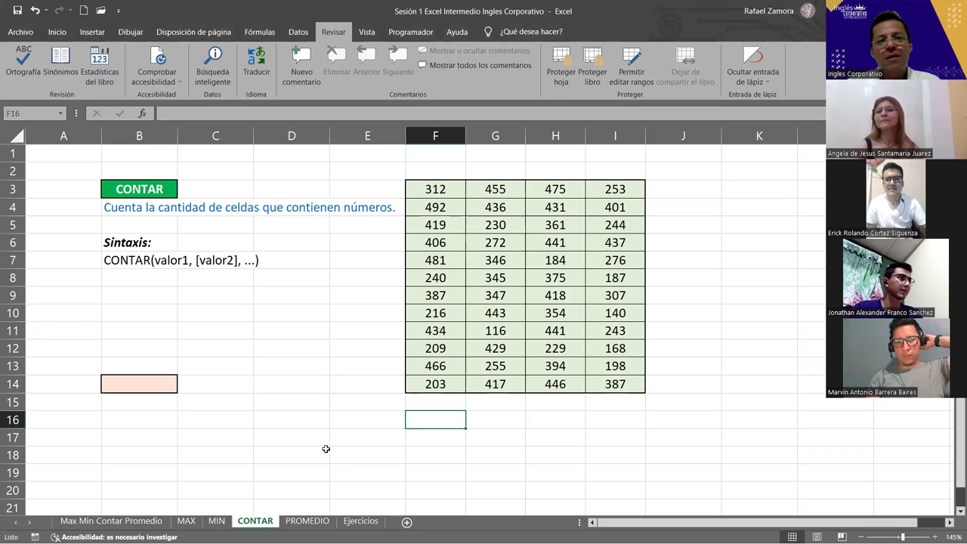
key("alt+Tab")
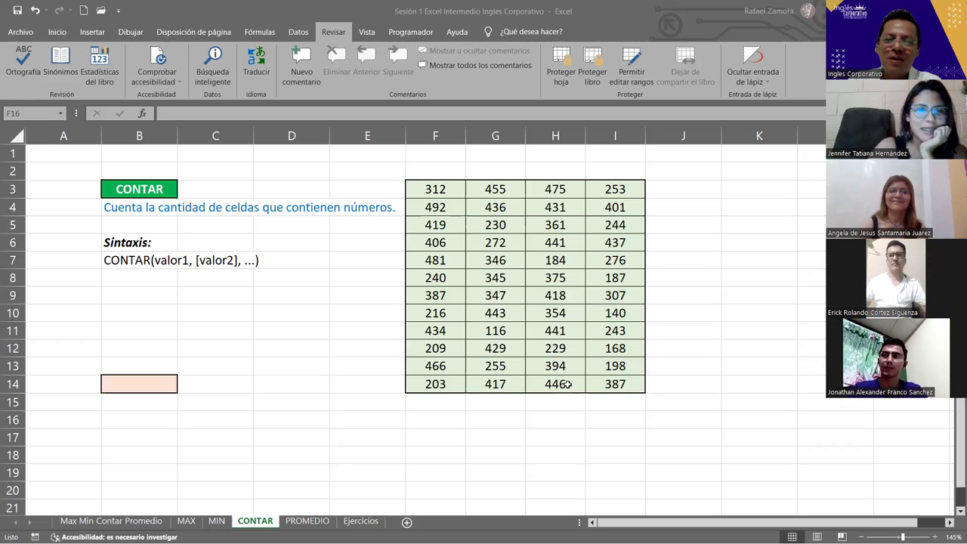
left_click(482, 429)
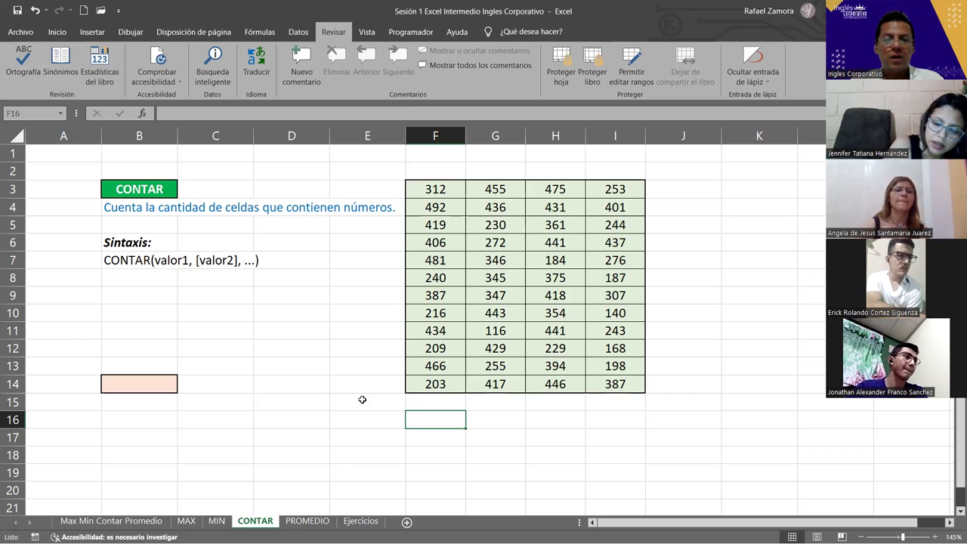
key("alt+Tab")
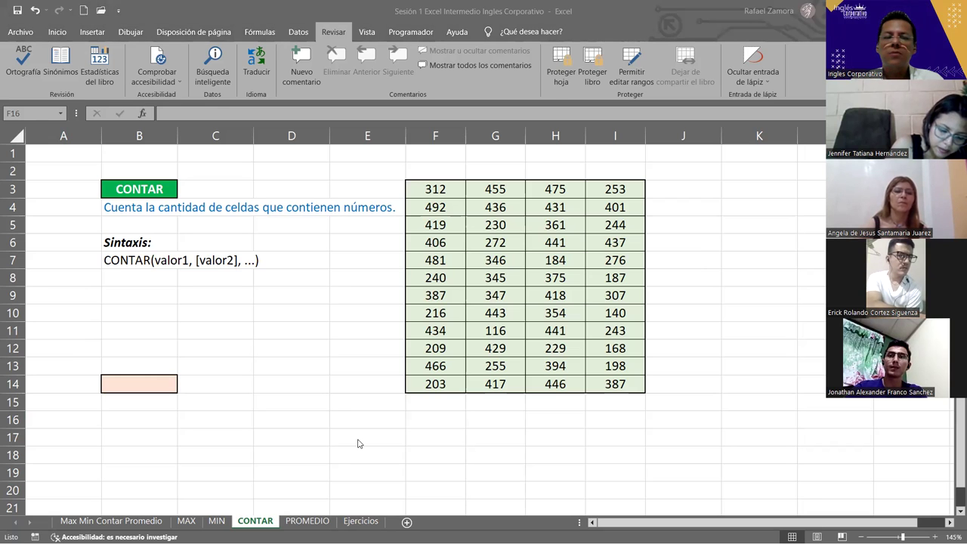
- Enter =CONTAR(F3:I14) in B14 to count the table's numeric cells, returning 48
key("alt+Tab")
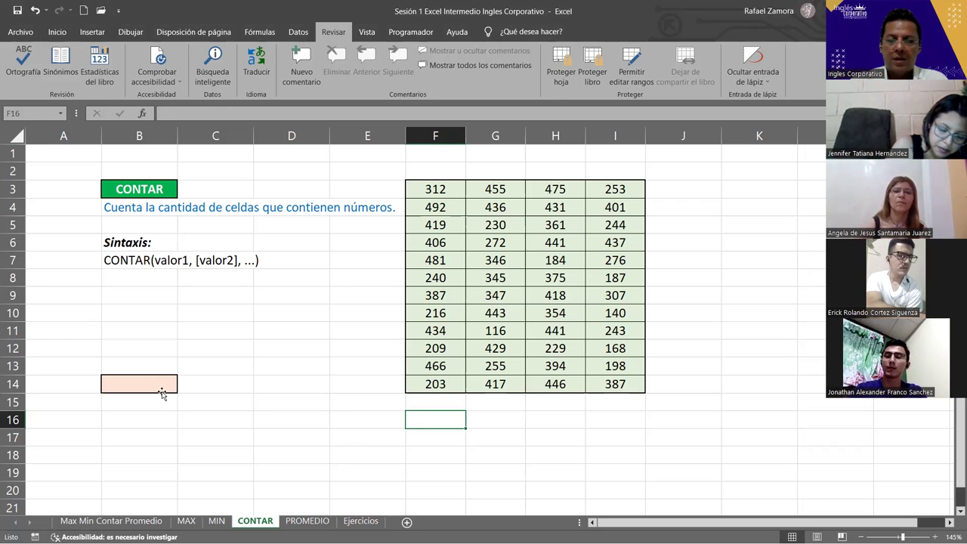
left_click(161, 387)
type("=")
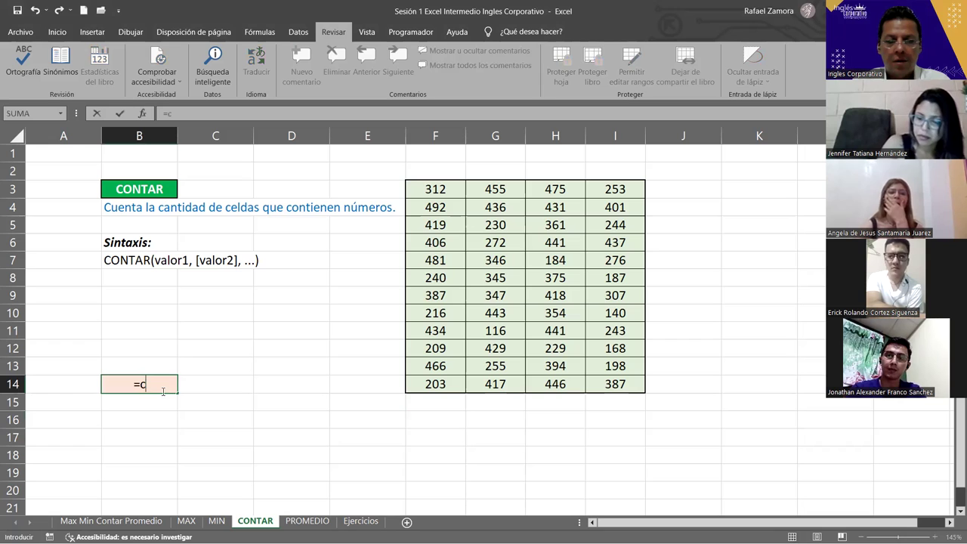
type("contar")
key("Tab")
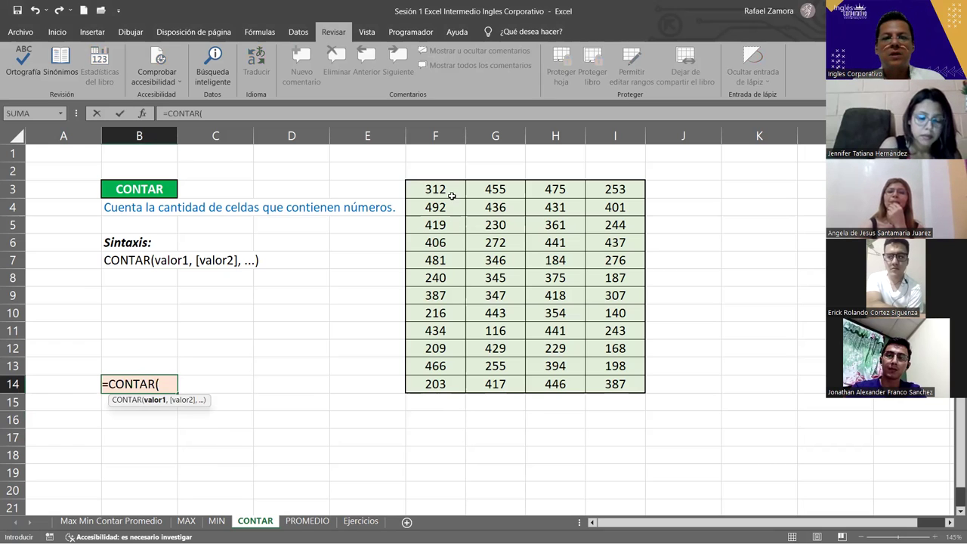
left_click(452, 196)
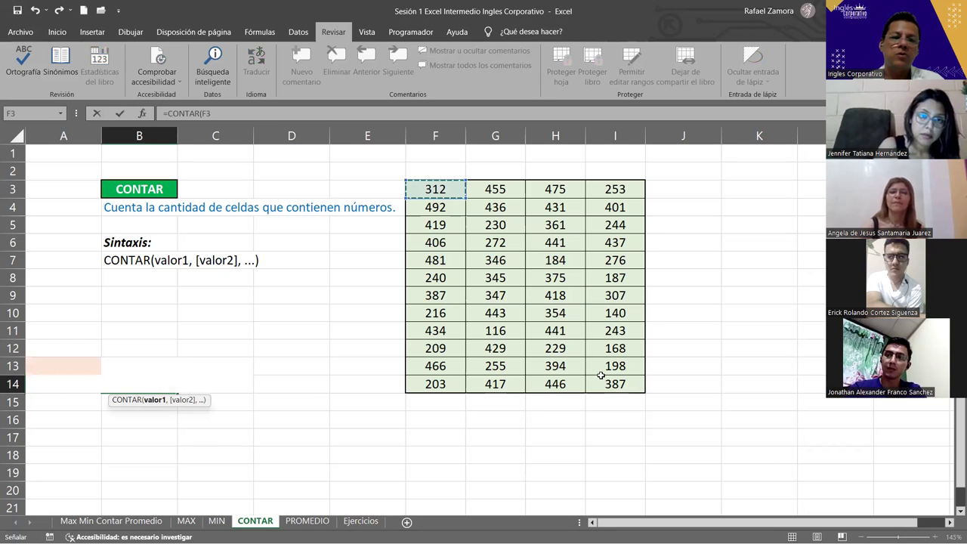
left_click(601, 376, "shift")
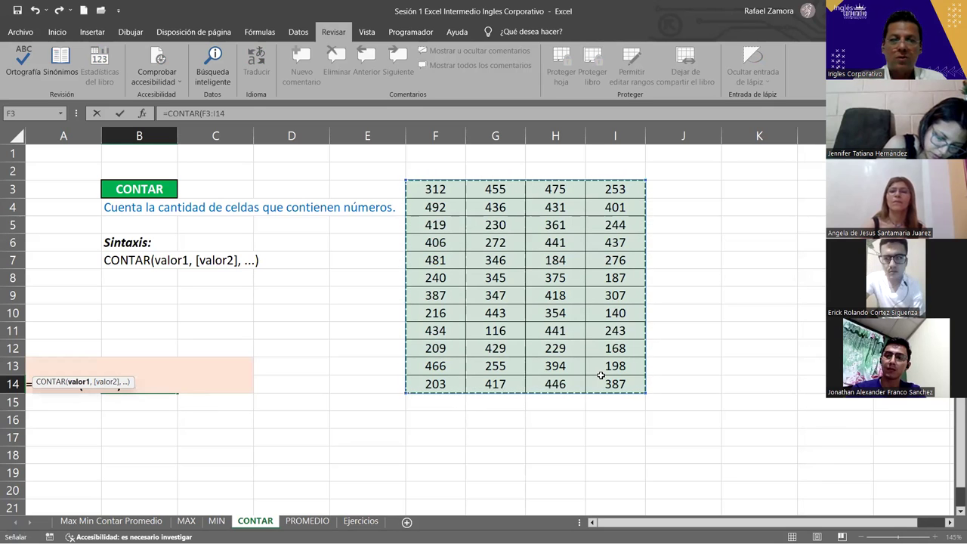
type(")")
key("Return")
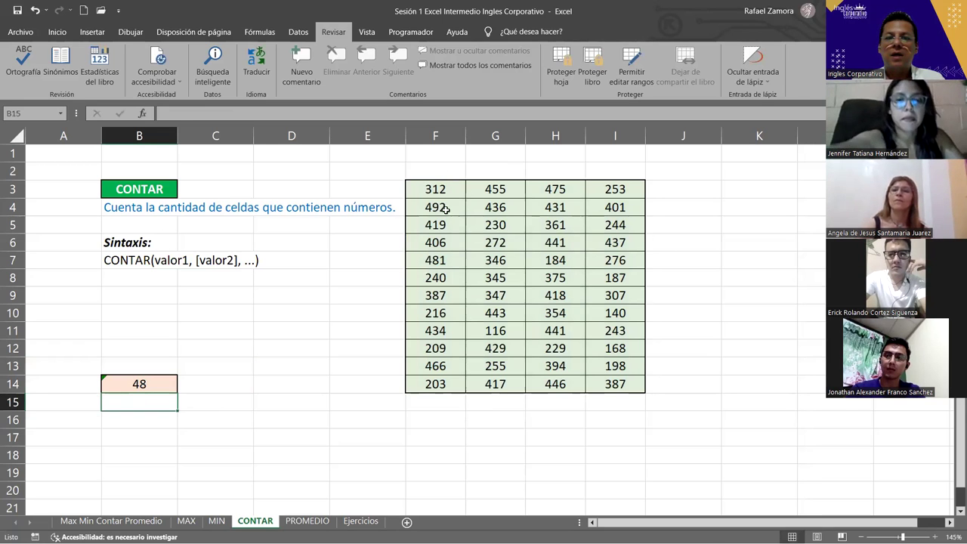
left_click_drag(446, 191, 452, 382)
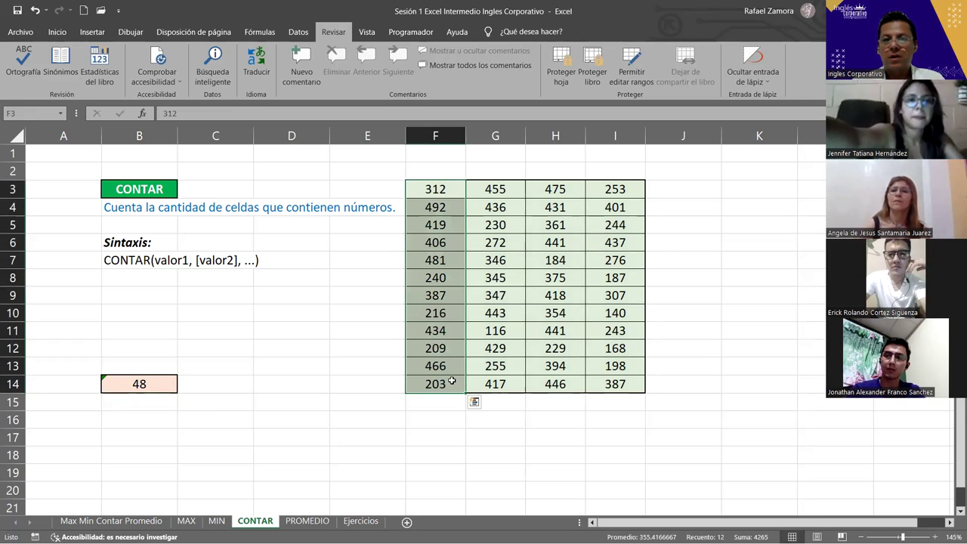
left_click_drag(436, 189, 606, 382)
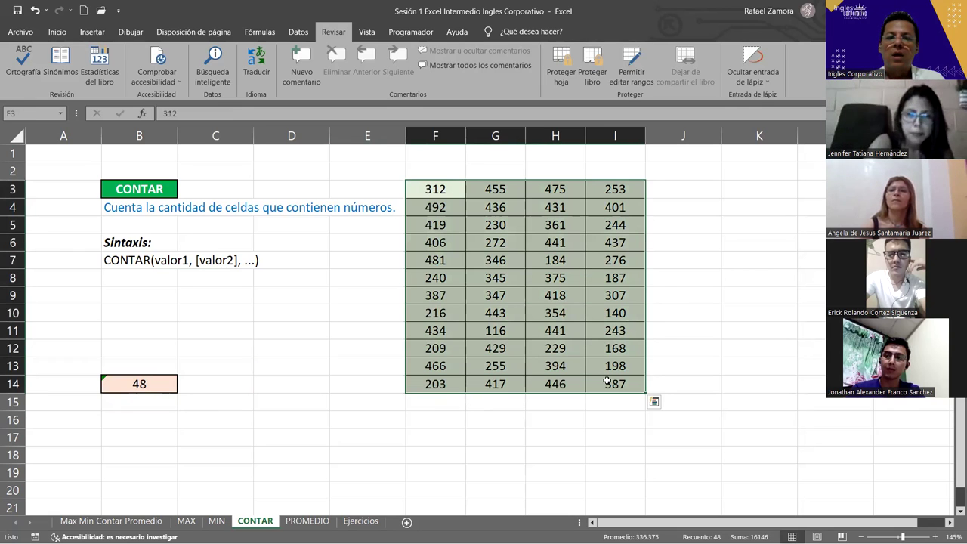
left_click(570, 314)
left_click(537, 231)
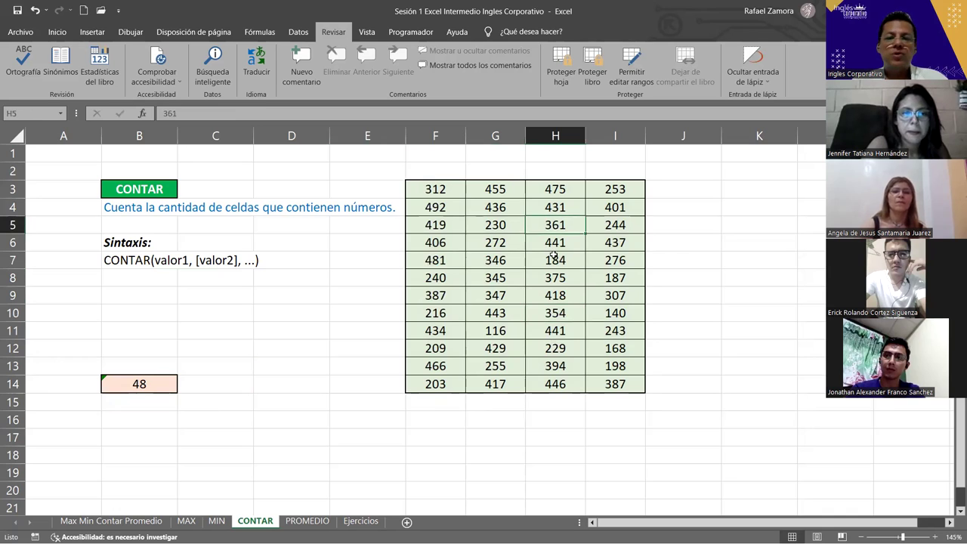
left_click(553, 257)
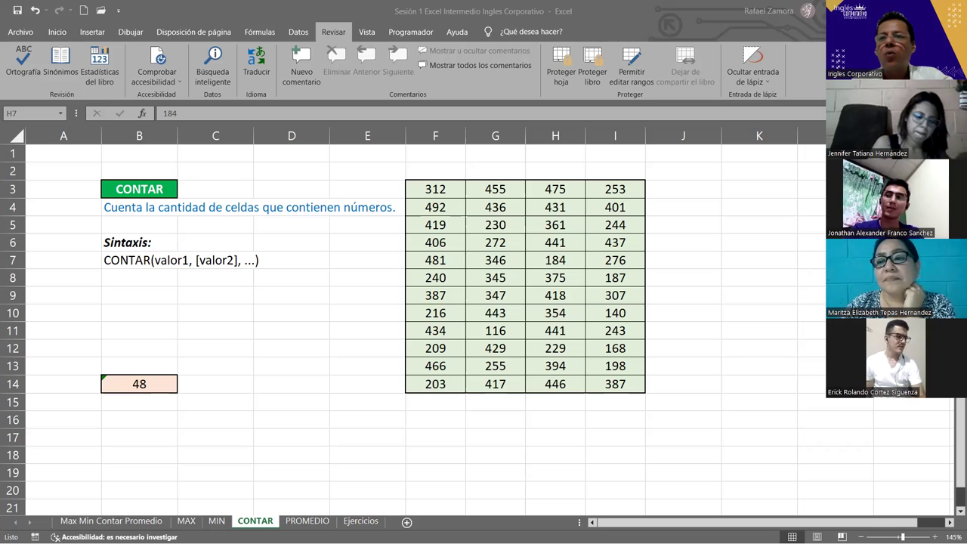
- Clear the G5:H11 block and undo it, then cancel the G5 edit so 230 stays
left_click(492, 242)
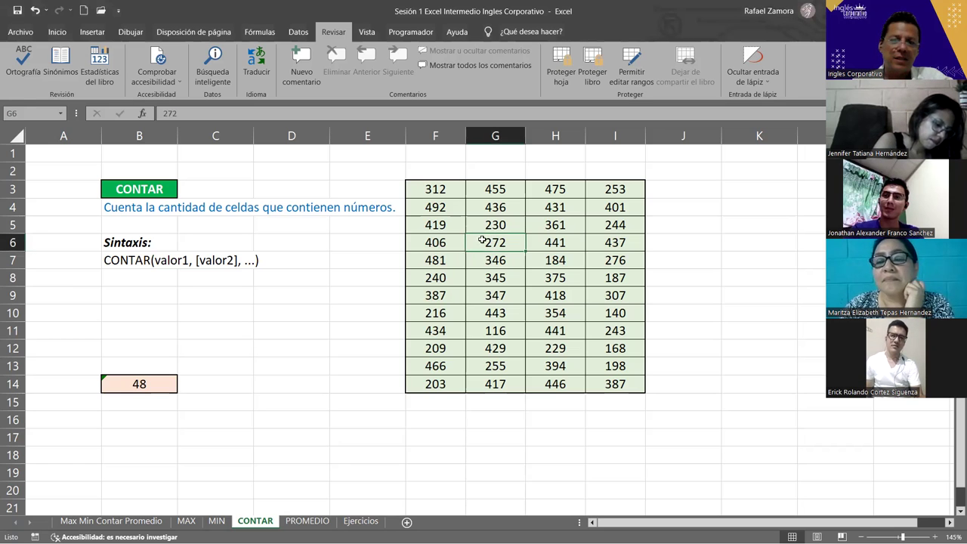
left_click_drag(495, 224, 563, 327)
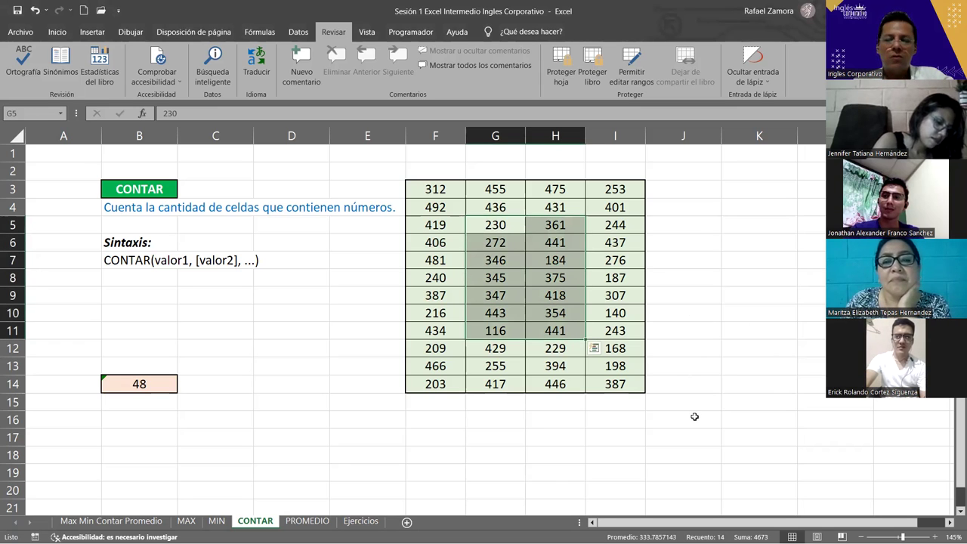
key("Delete")
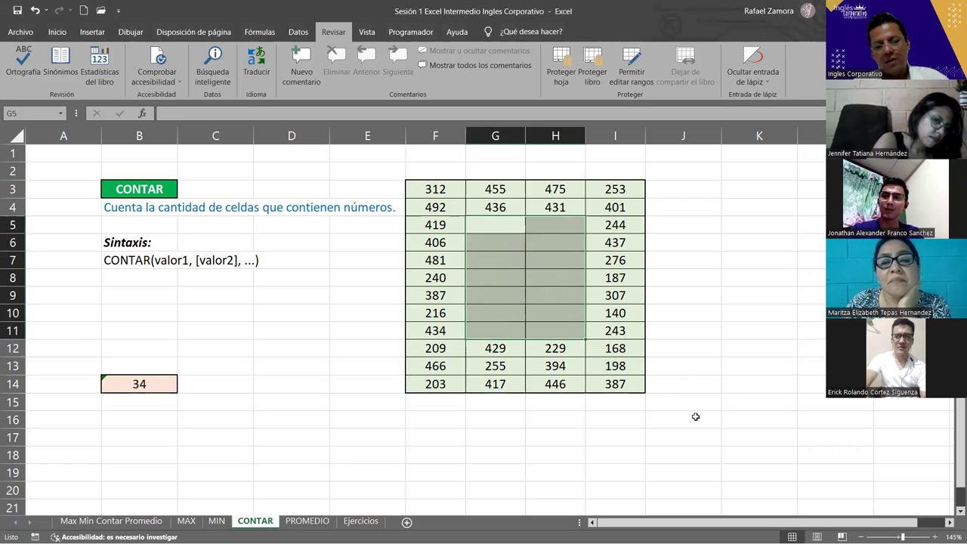
key("ctrl+z")
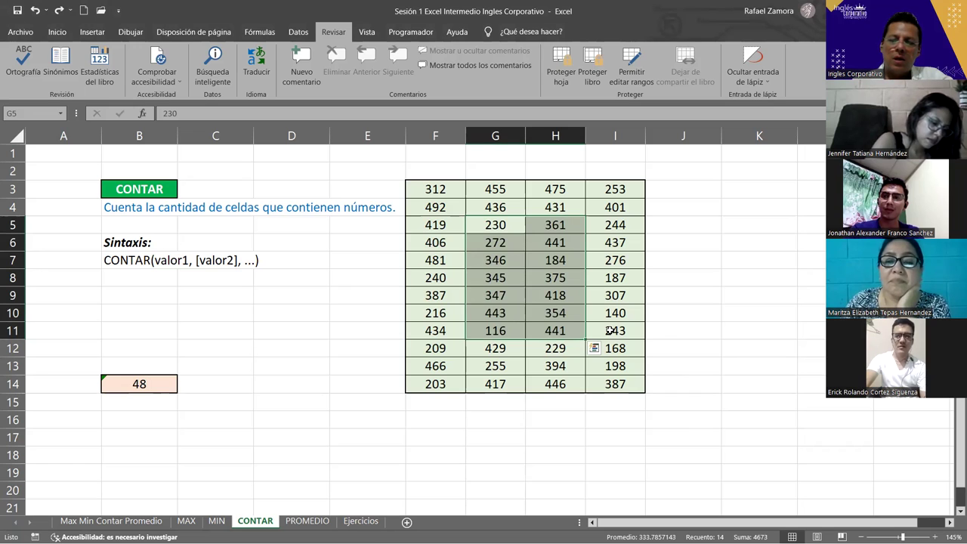
key("BackSpace")
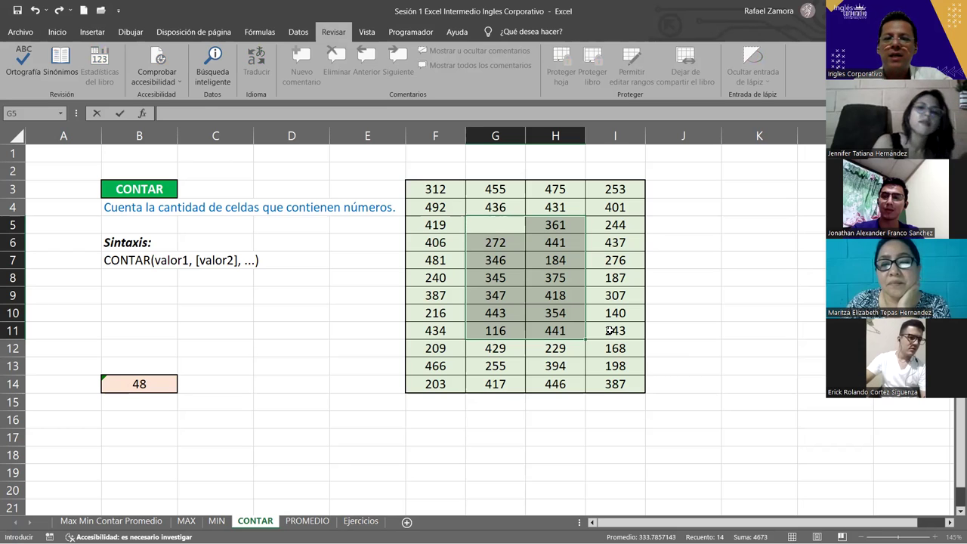
key("Escape")
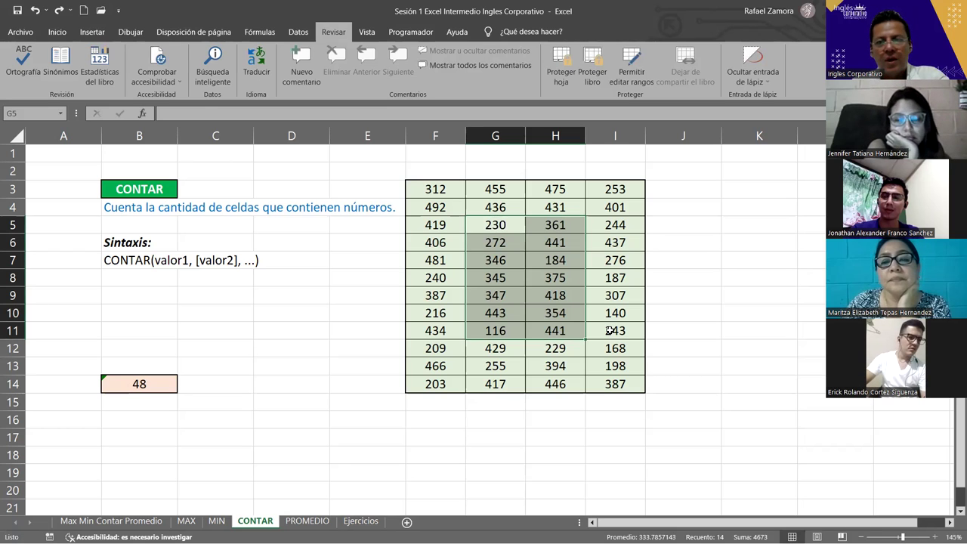
- Empty G7 to watch B14 fall to 47, then undo to restore 346
left_click(635, 243)
left_click(497, 262)
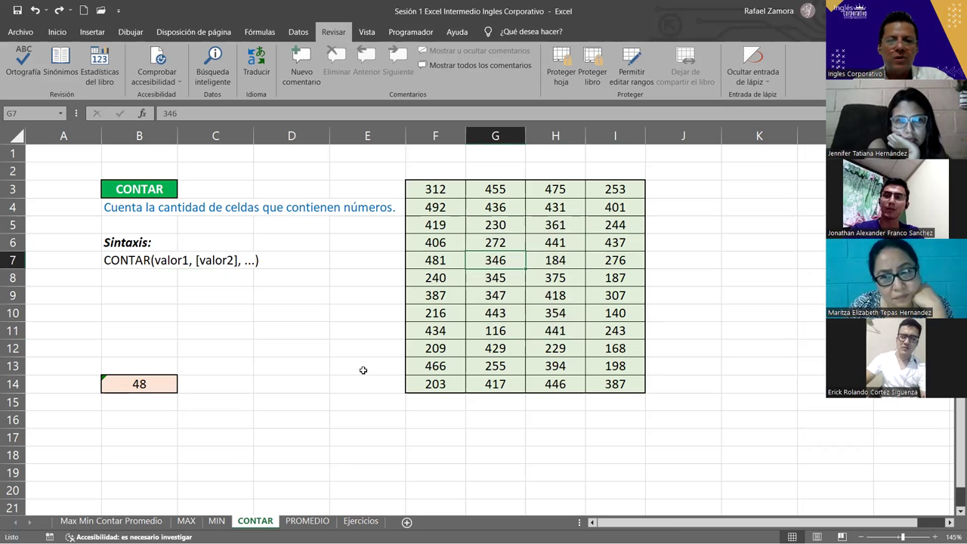
key("Delete")
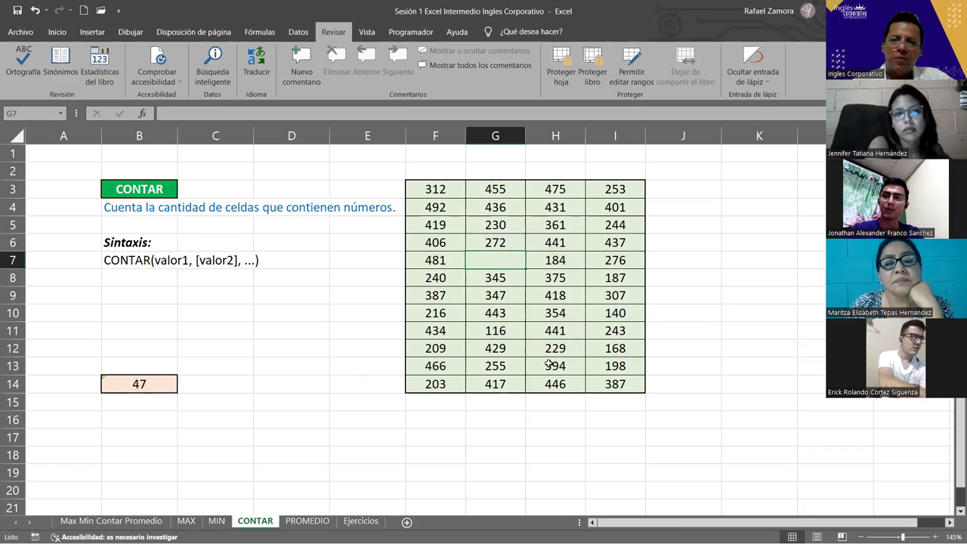
key("ctrl+z")
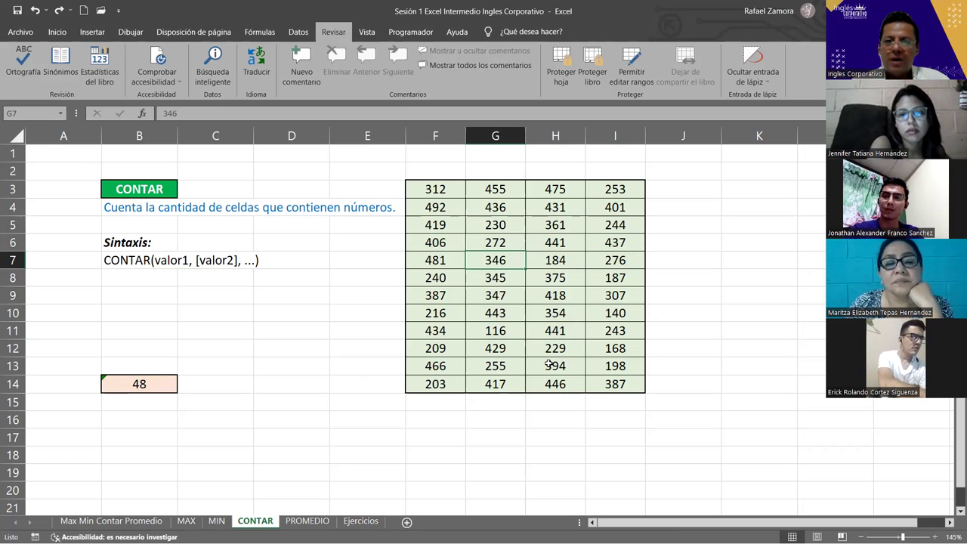
key("BackSpace")
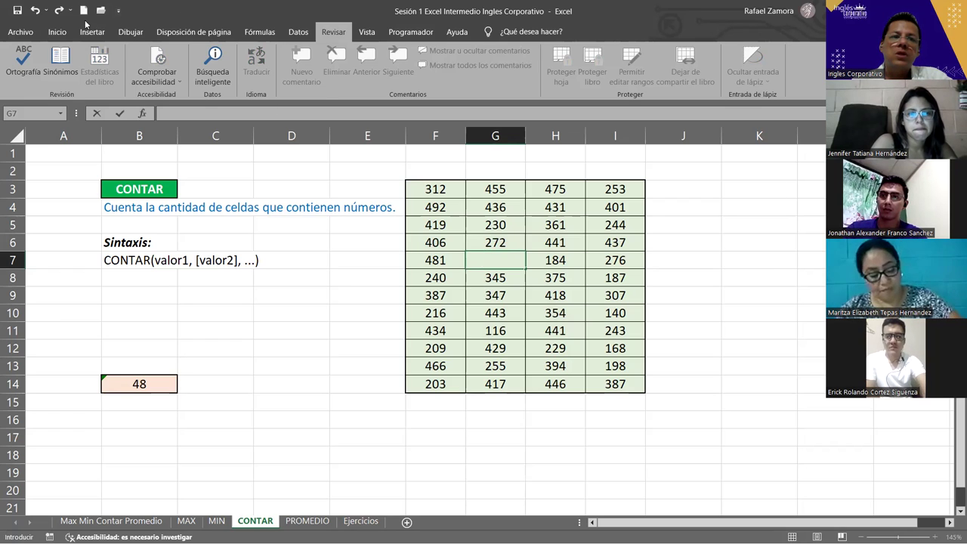
- Clear G6 (272), H12 (229) and F11 (434) so B14's count drops to 45
left_click(57, 32)
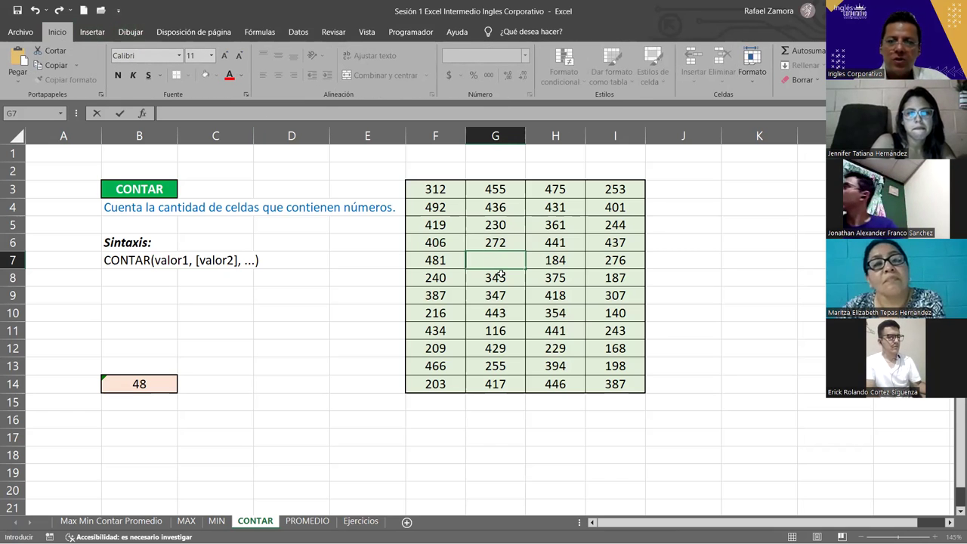
key("Escape")
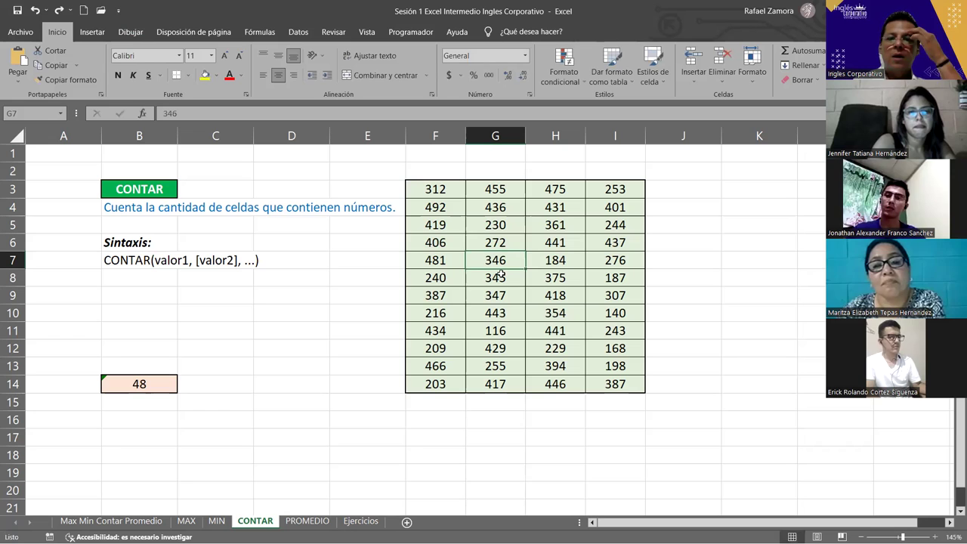
key("Up")
key("Delete")
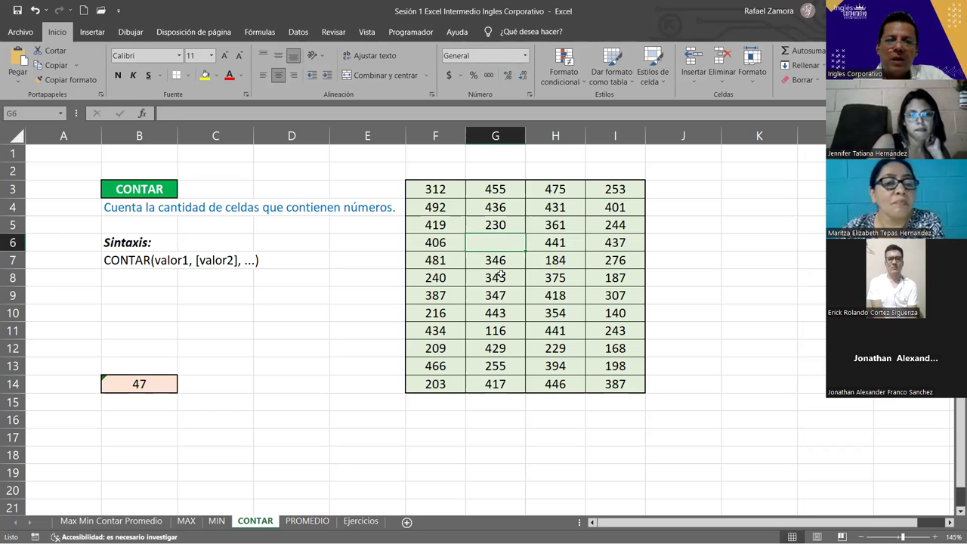
left_click(162, 387)
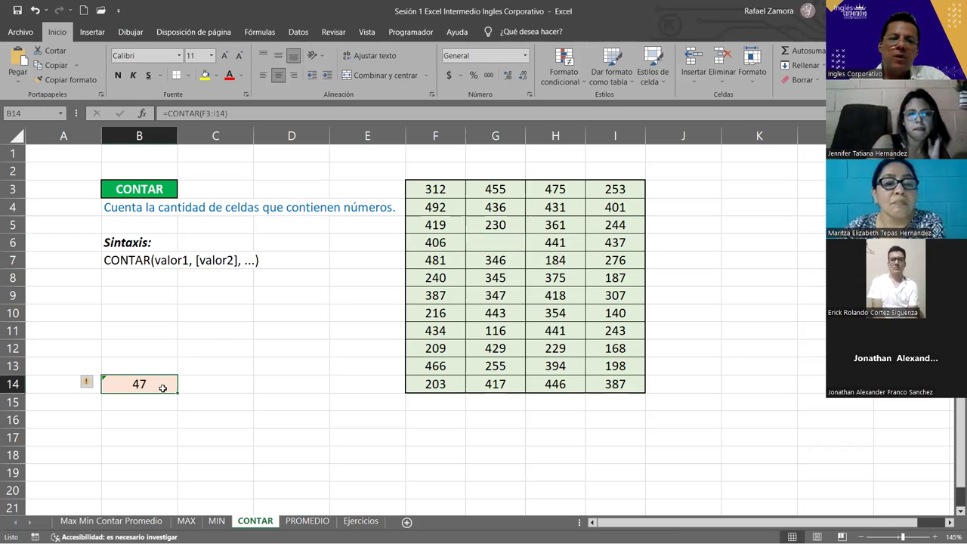
left_click(557, 348)
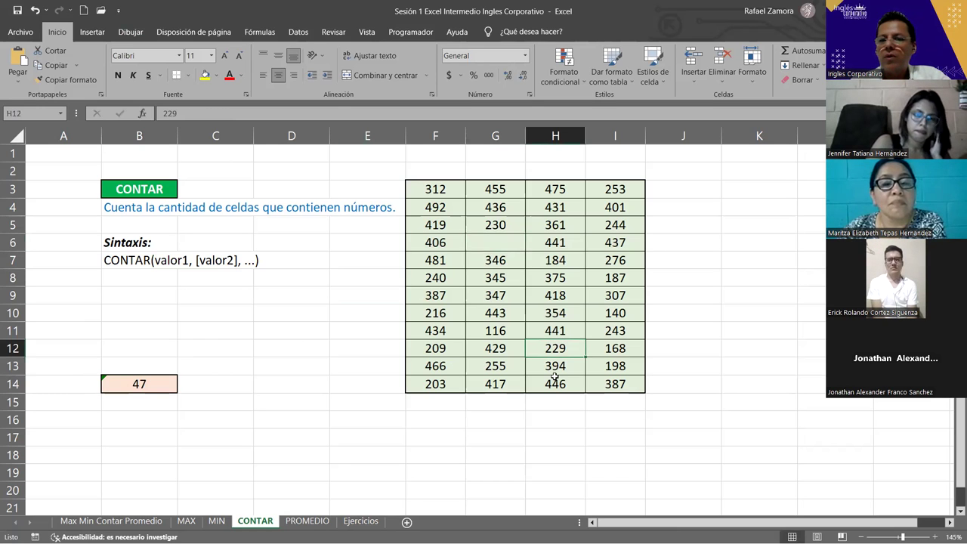
key("BackSpace")
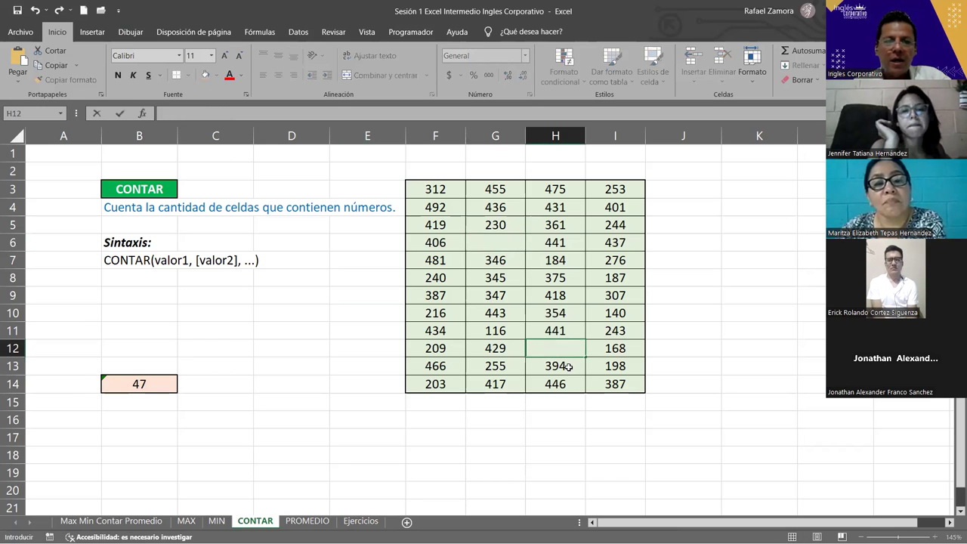
key("Return")
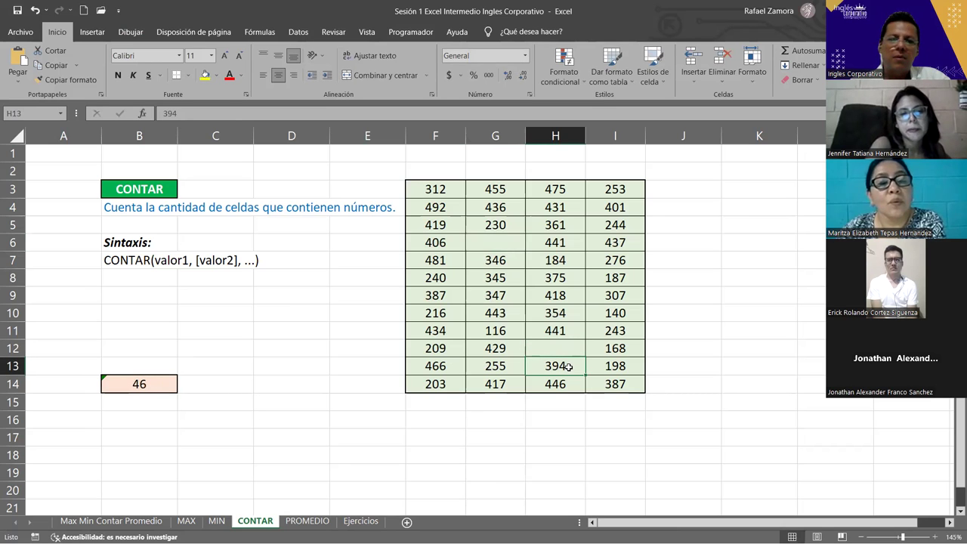
left_click(449, 298)
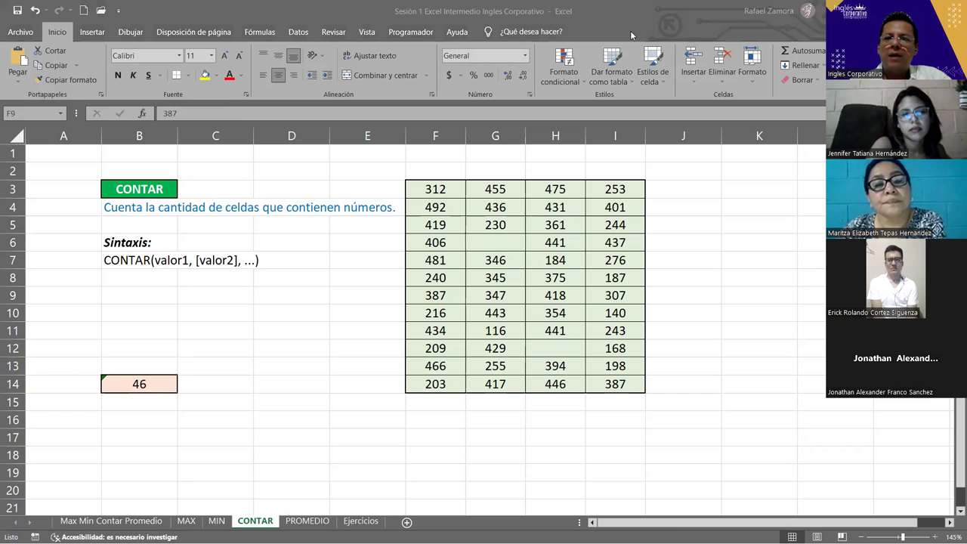
left_click(436, 325)
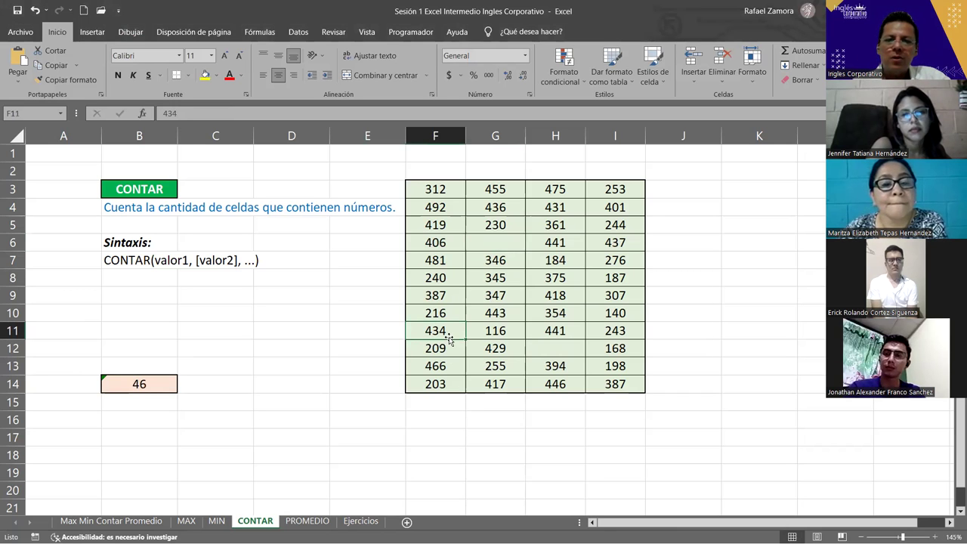
key("BackSpace")
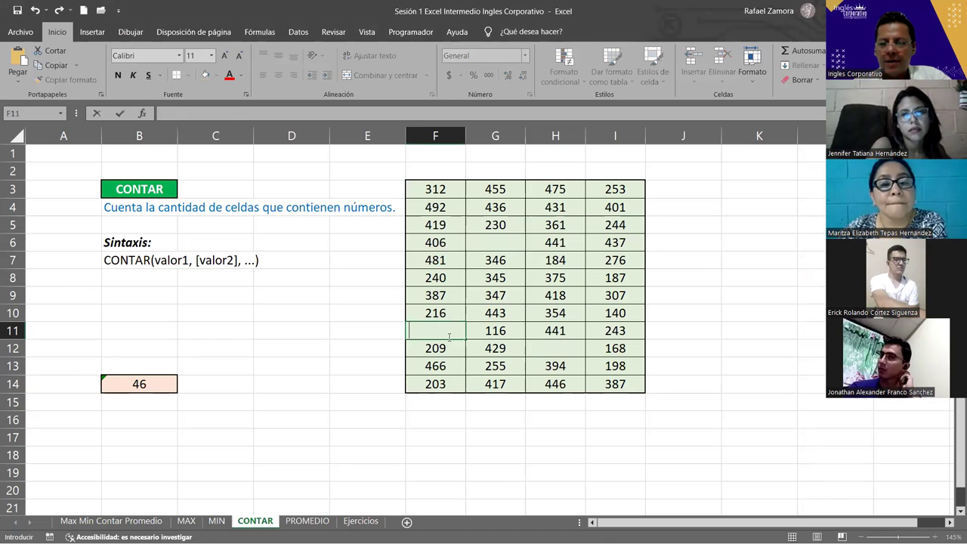
key("Return")
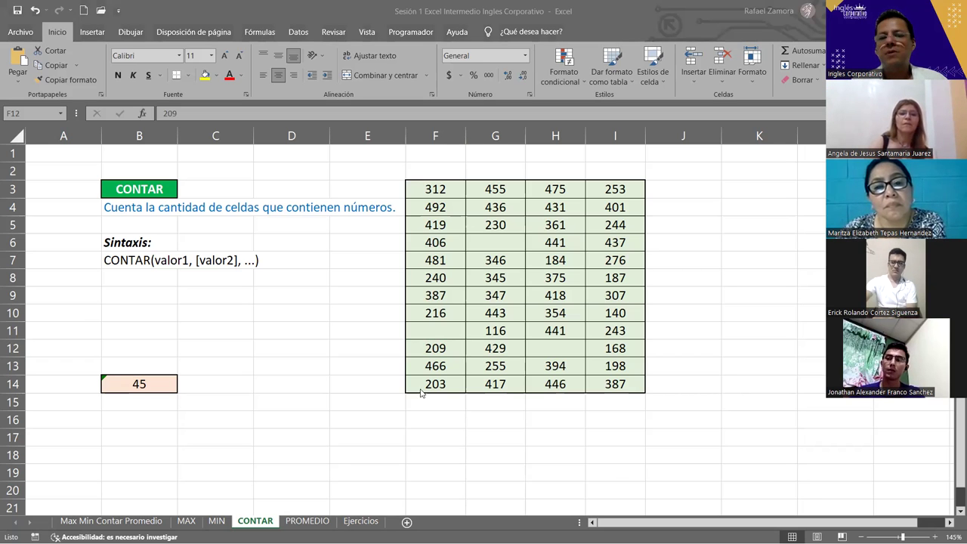
- Enter =CONTAR.BLANCO(F3:I14) in B11 to count the table's empty cells, giving 2
left_click(158, 327)
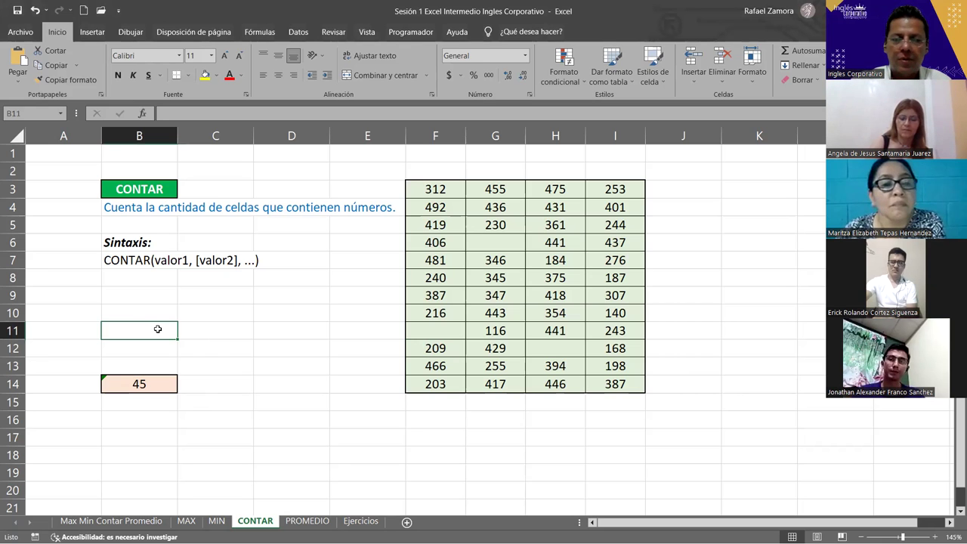
type("=concta")
key("BackSpace")
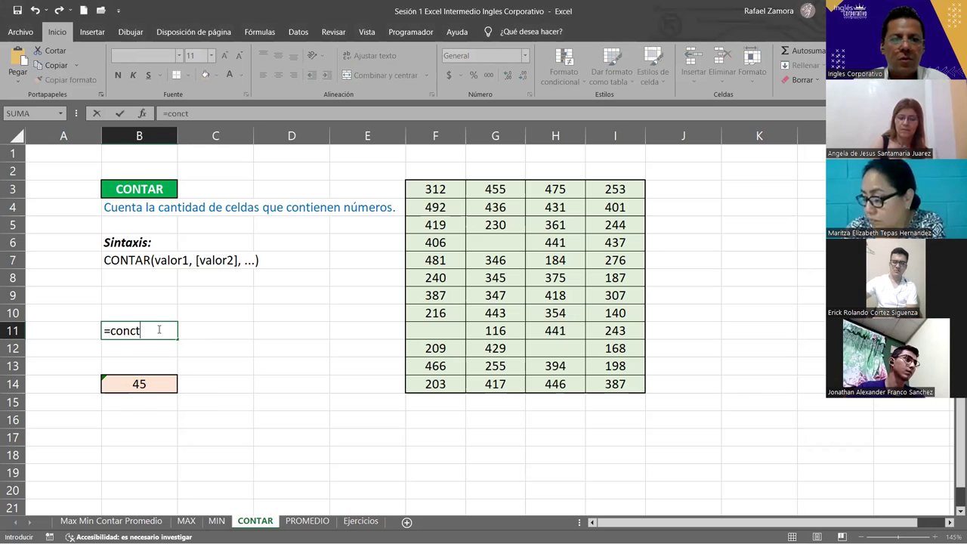
key("BackSpace")
key("BackSpace")
type("t")
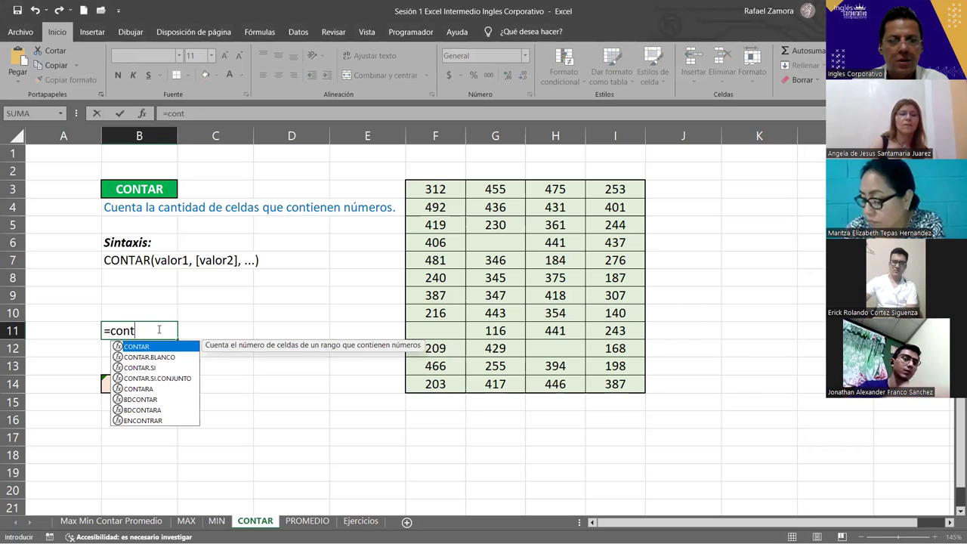
key("Down")
key("Tab")
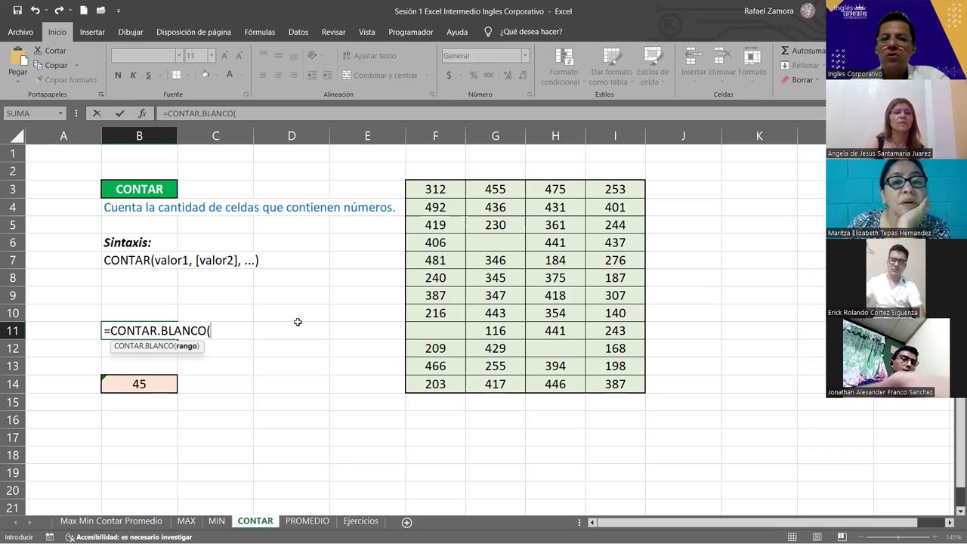
left_click(434, 198)
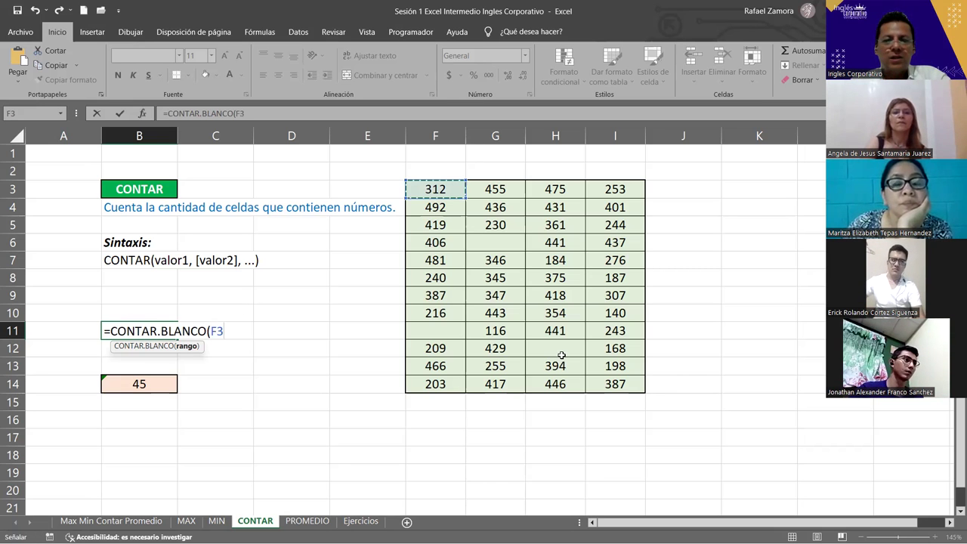
left_click(612, 380, "shift")
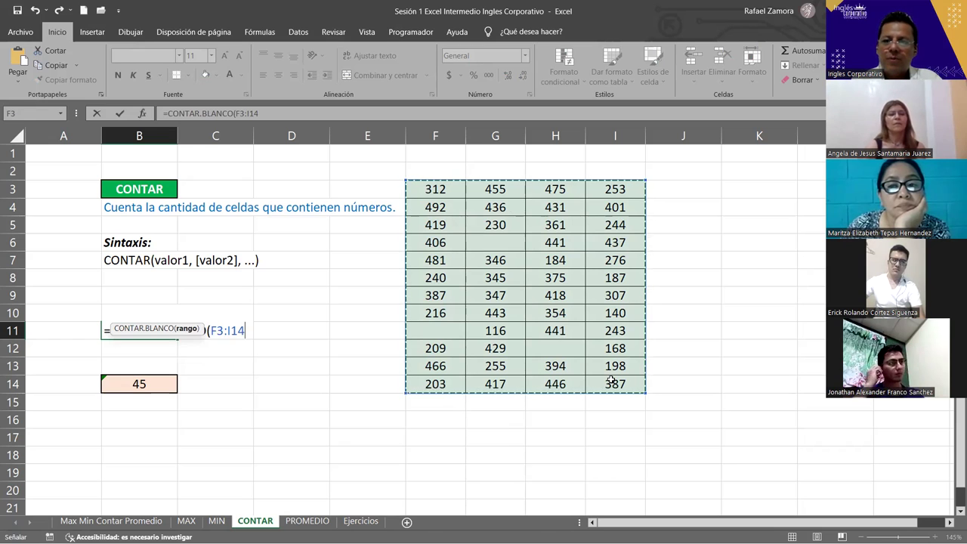
key("Return")
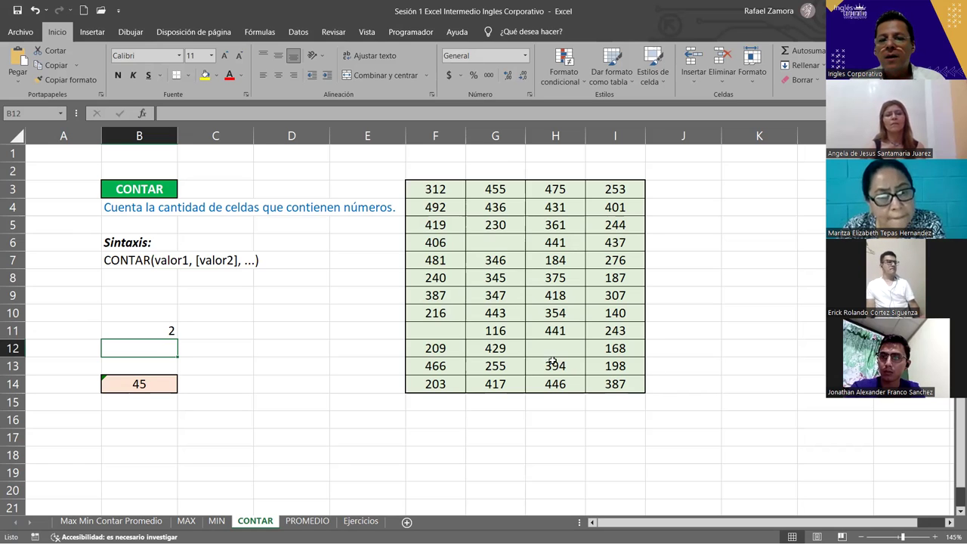
left_click(449, 329)
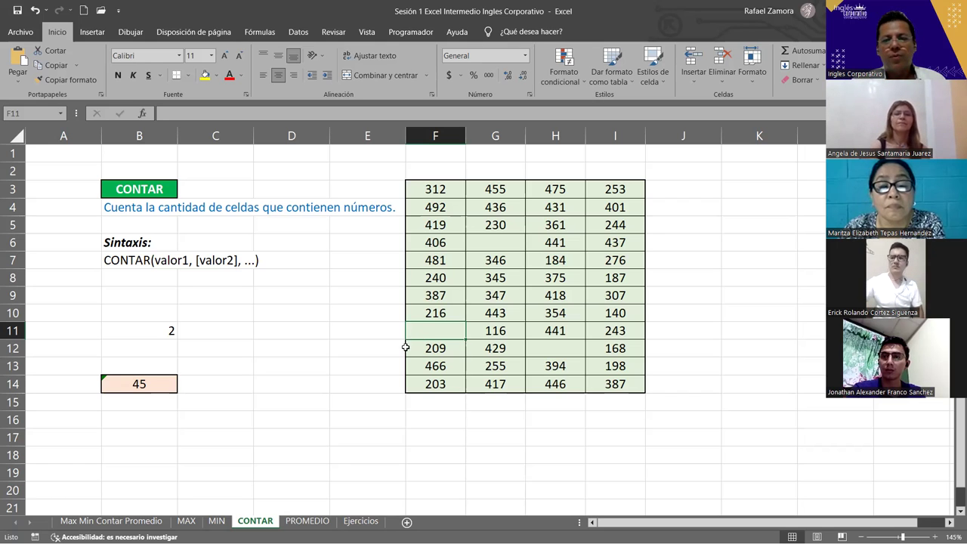
scroll(414, 368, "down", 2)
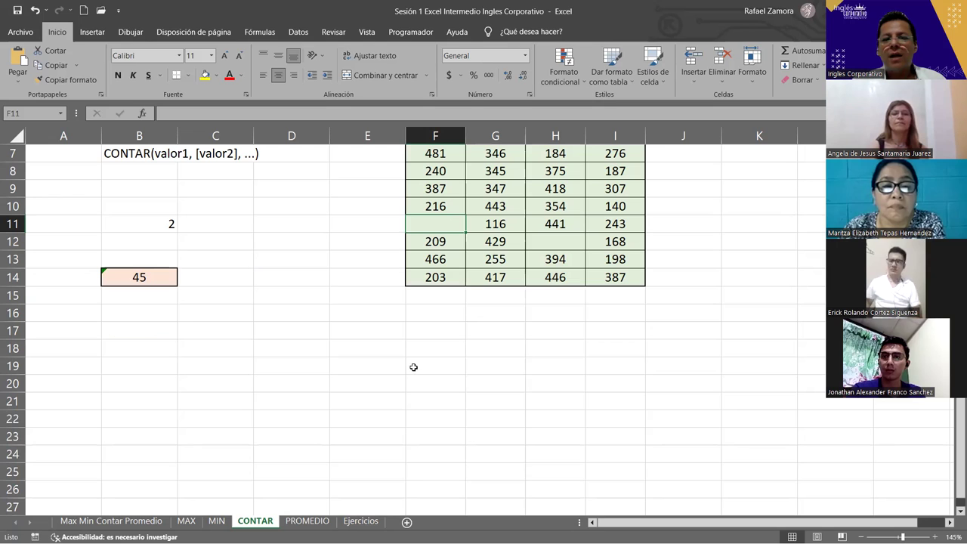
left_click(218, 333)
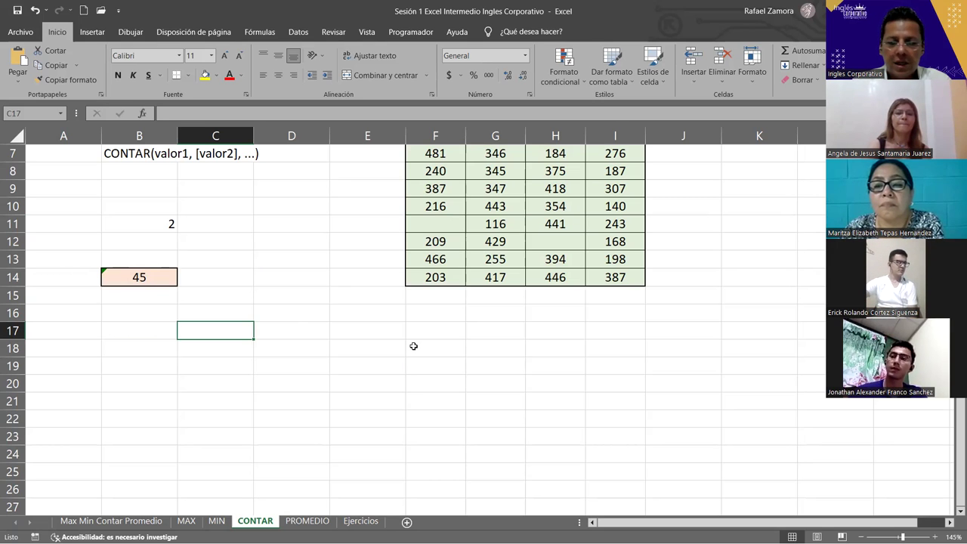
type("Carlo")
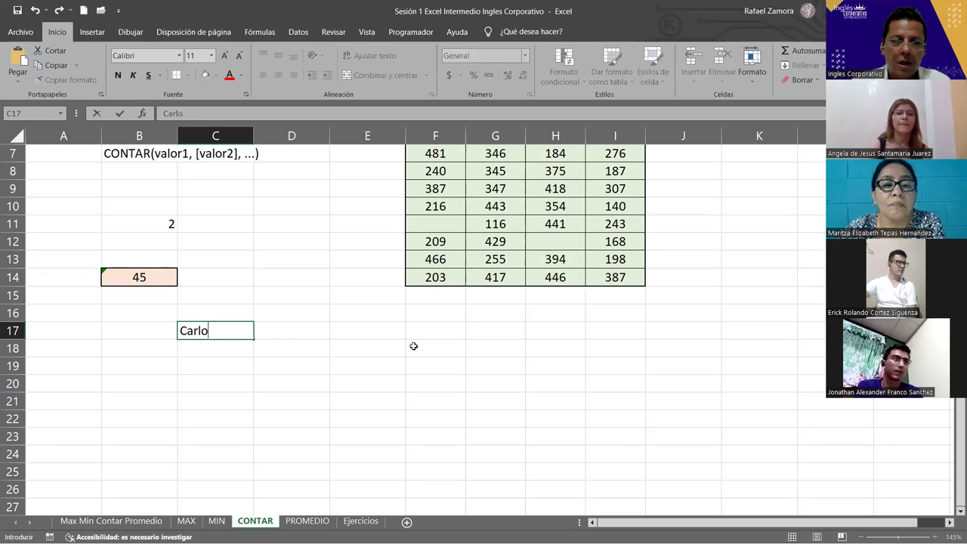
type("s")
key("Return")
type("Lu")
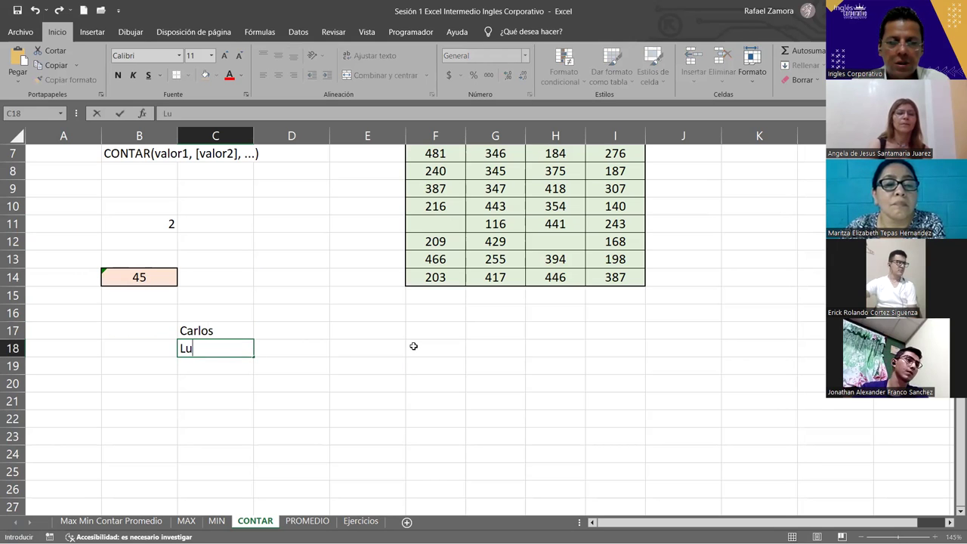
type("is")
key("Return")
type("Carla}")
key("BackSpace")
key("Return")
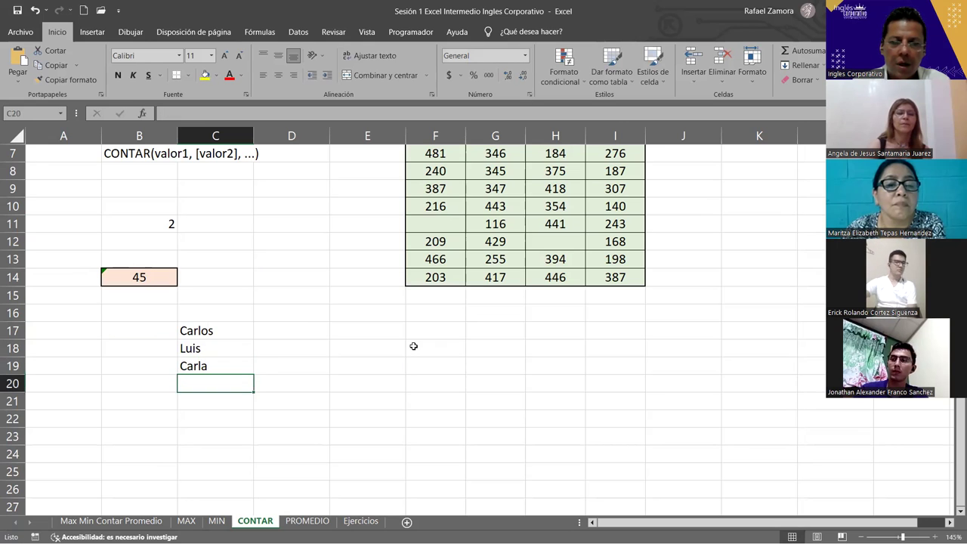
type("Jennifer")
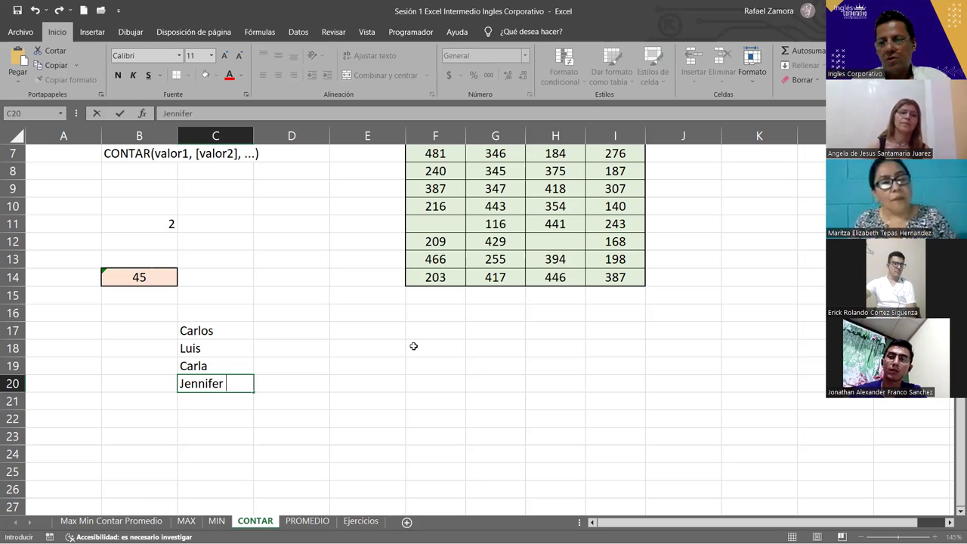
key("Escape")
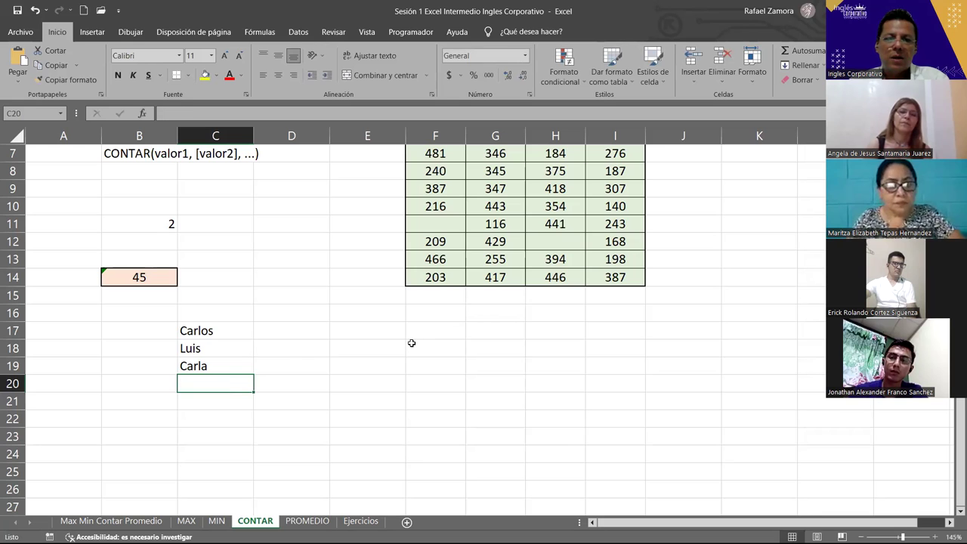
left_click_drag(235, 335, 227, 384)
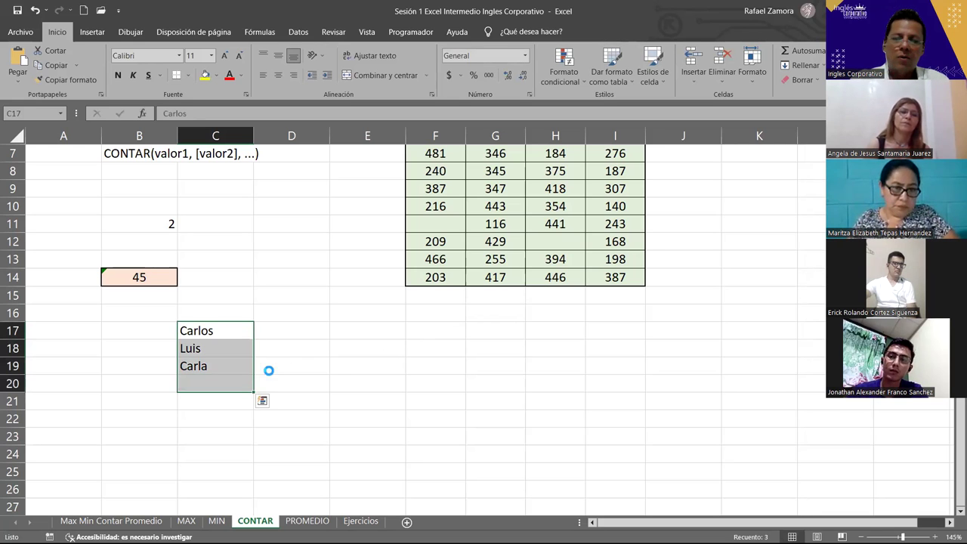
key("Delete")
left_click(376, 366)
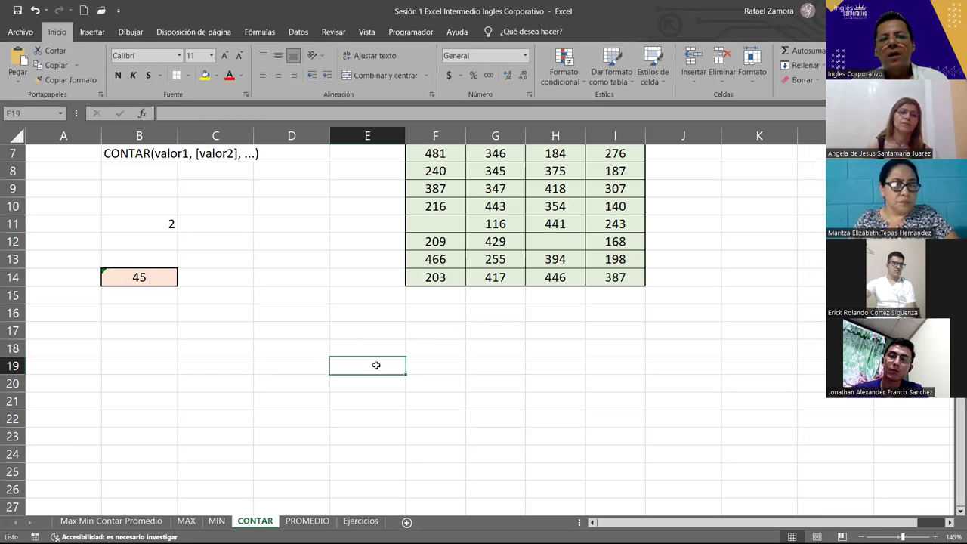
- Review the empty F11 cell in the table, then select an empty cell below it
scroll(376, 365, "up", 1)
scroll(376, 365, "up", 1)
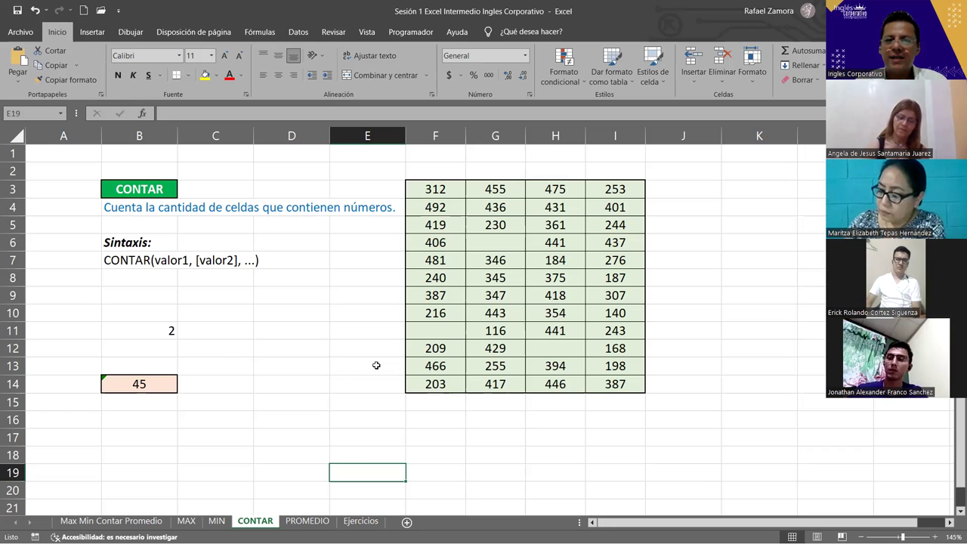
left_click(444, 325)
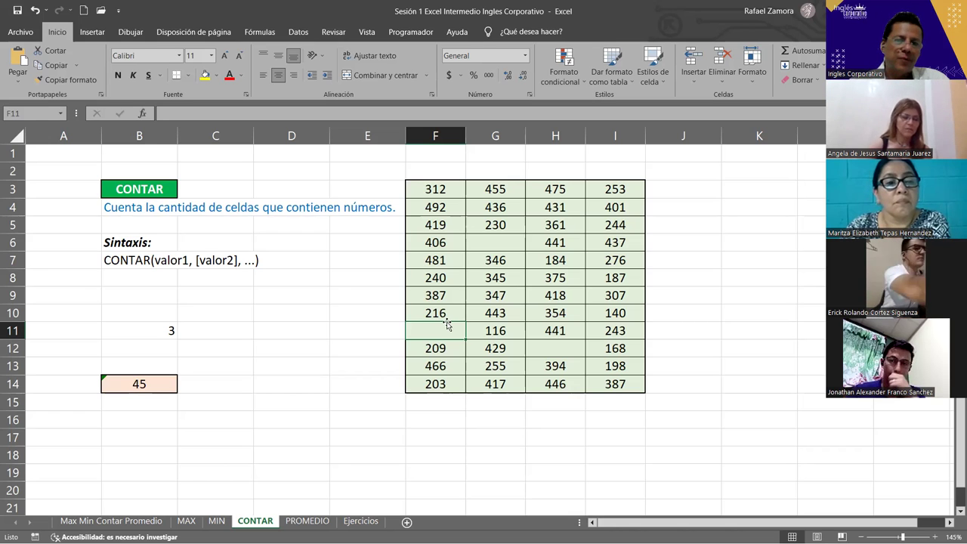
left_click(292, 426)
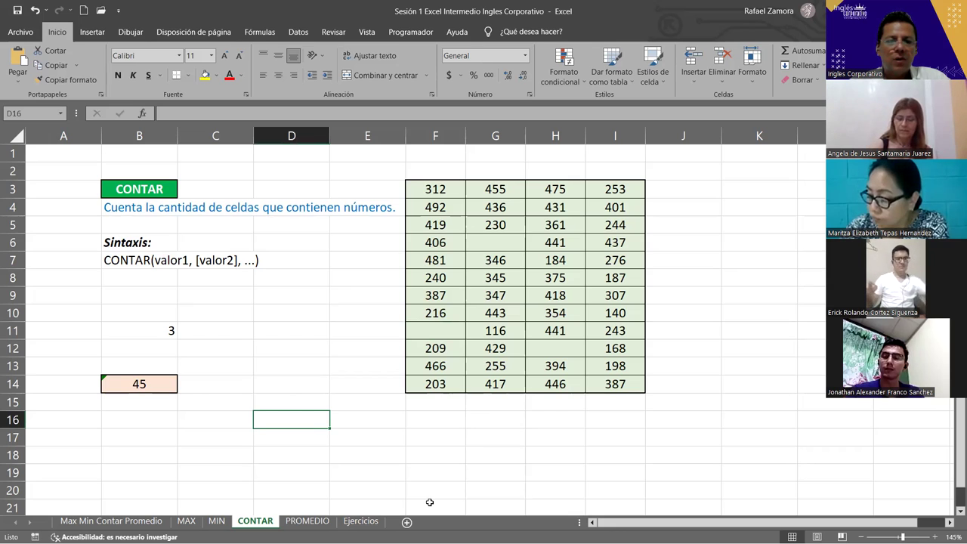
- On the PROMEDIO sheet, preview column G's average and select G16
left_click(308, 522)
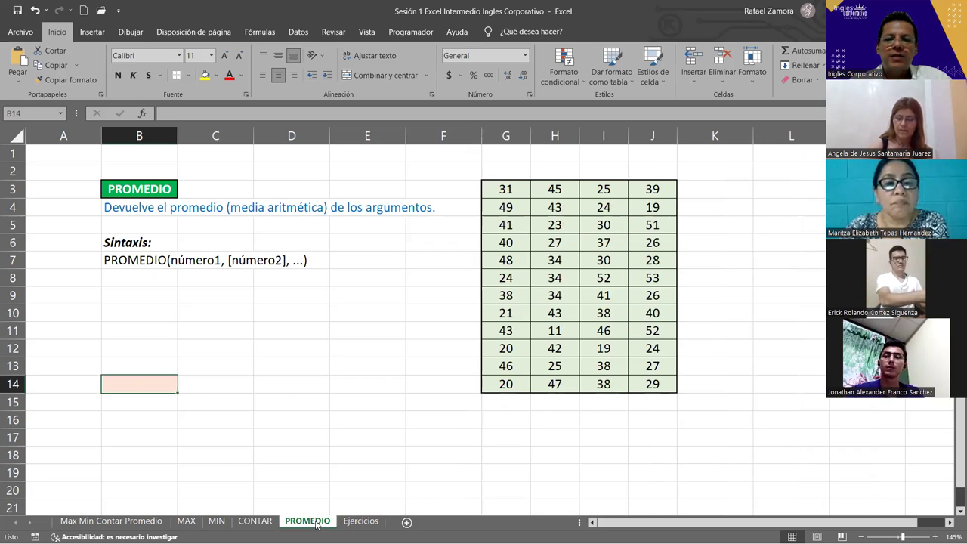
left_click(331, 398)
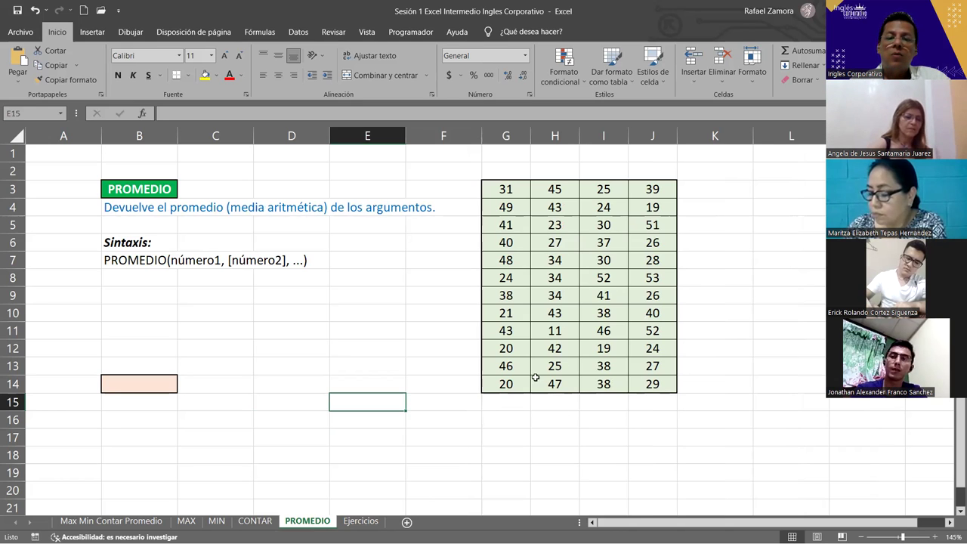
left_click(516, 416)
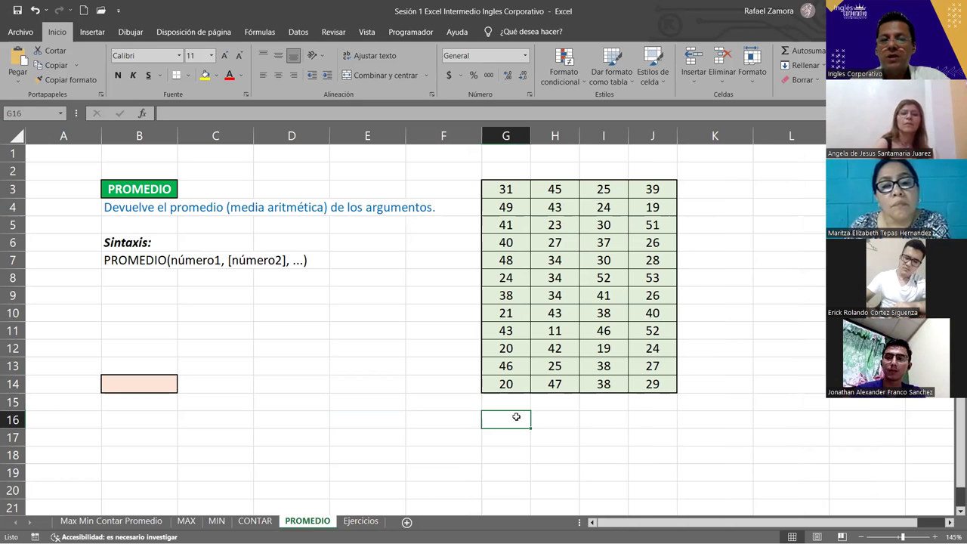
left_click_drag(504, 189, 507, 403)
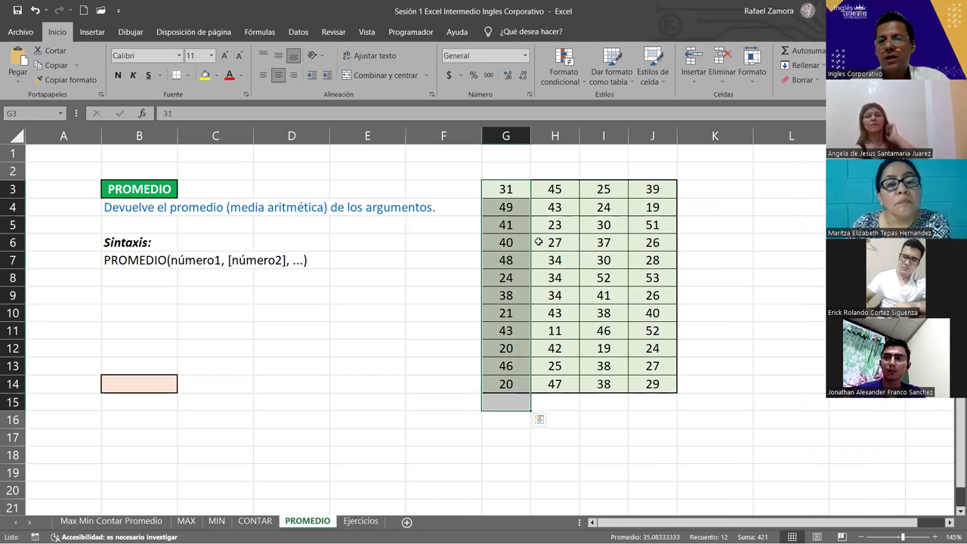
left_click(517, 419)
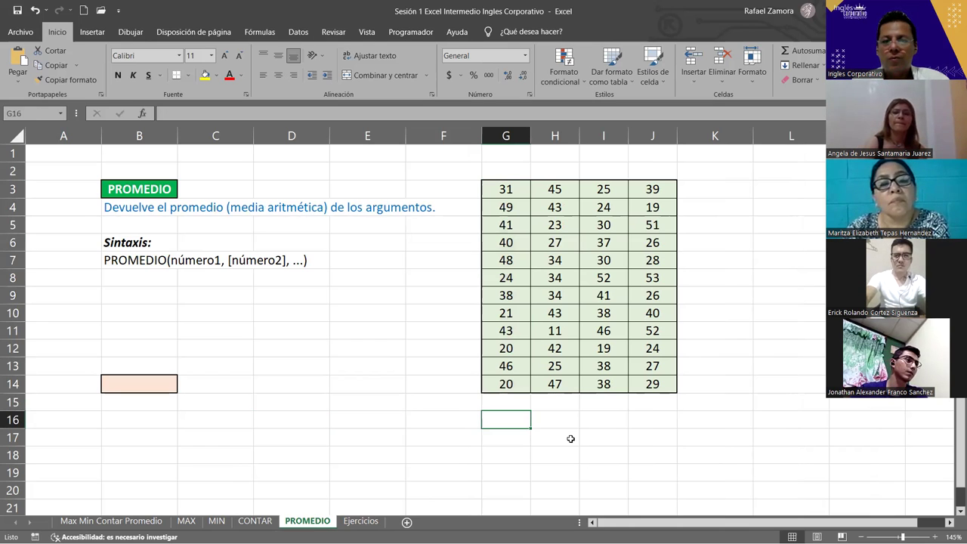
- Enter =G3+G4+…+G14/12 in G16, which shows 402.67
type("=")
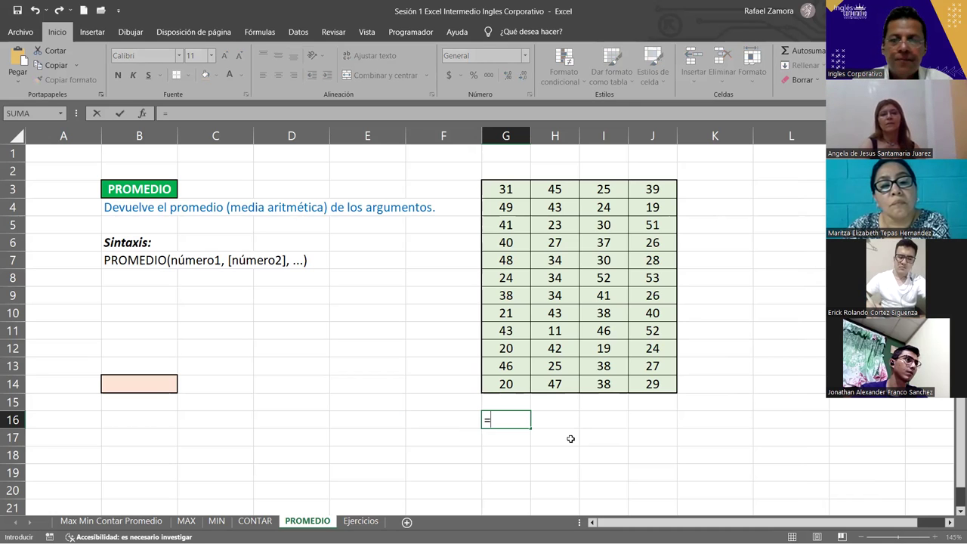
left_click(512, 189)
type("+")
left_click(514, 207)
type("+")
left_click(514, 224)
left_click(513, 243)
type("+")
left_click(513, 260)
type("+")
left_click(511, 278)
type("+")
left_click(511, 296)
left_click(510, 313)
type("+")
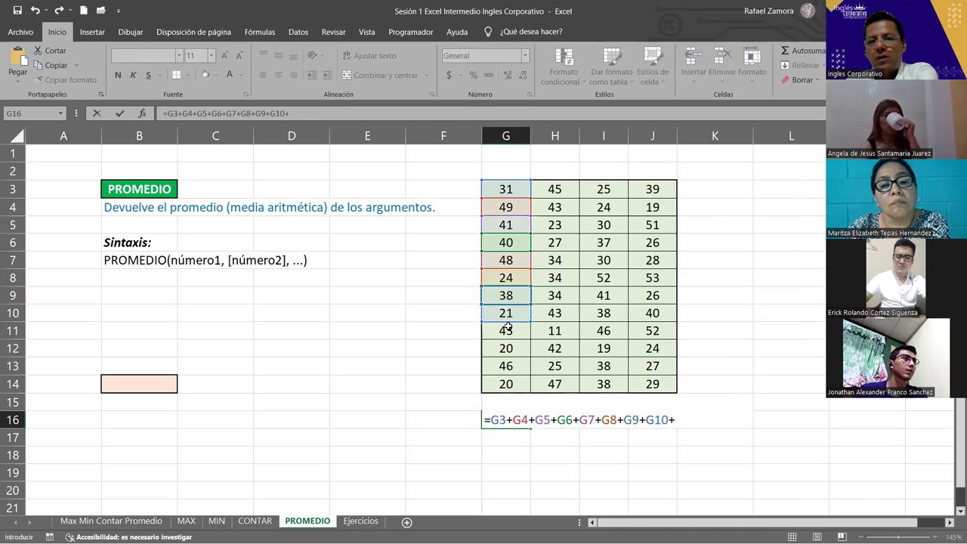
left_click(512, 330)
type("+")
left_click(511, 347)
type("+")
left_click(513, 366)
type("+")
left_click(515, 382)
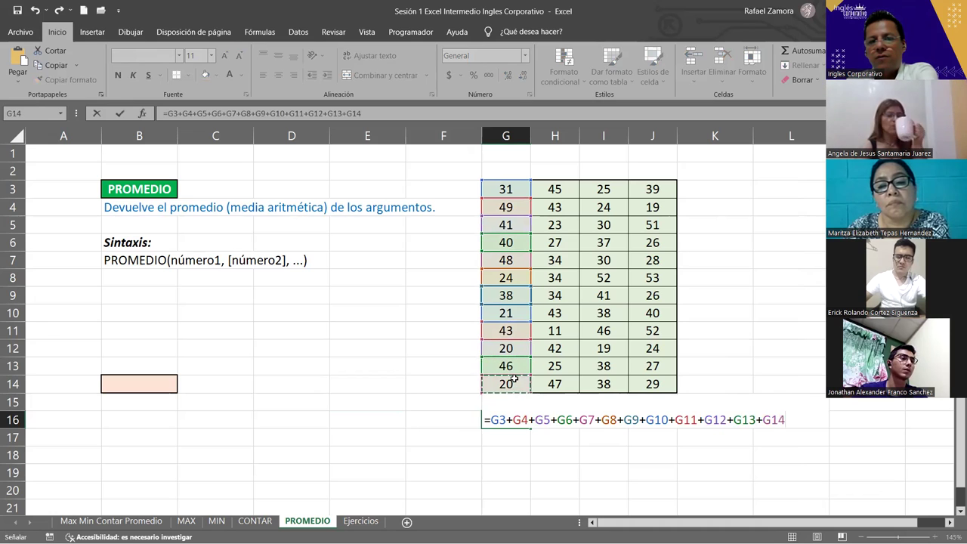
type("+")
key("BackSpace")
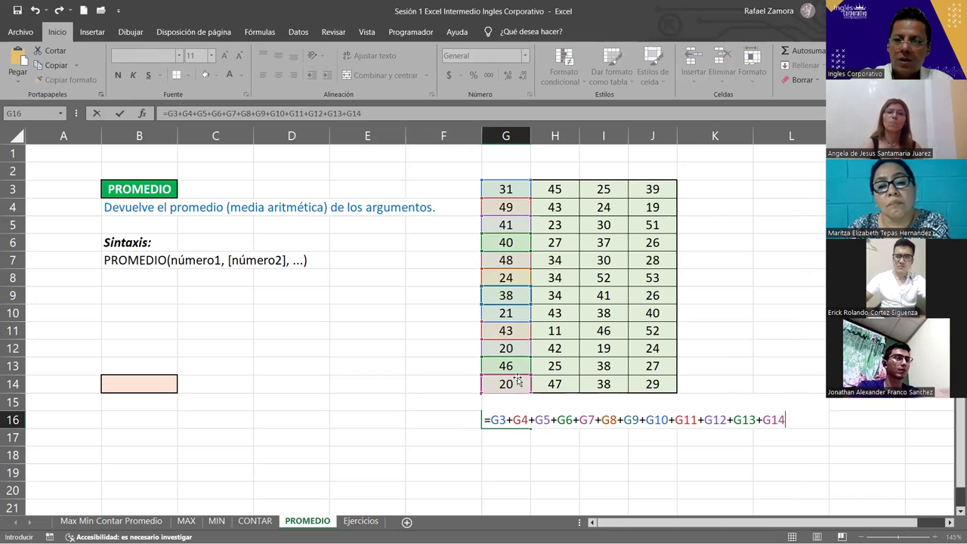
type("/")
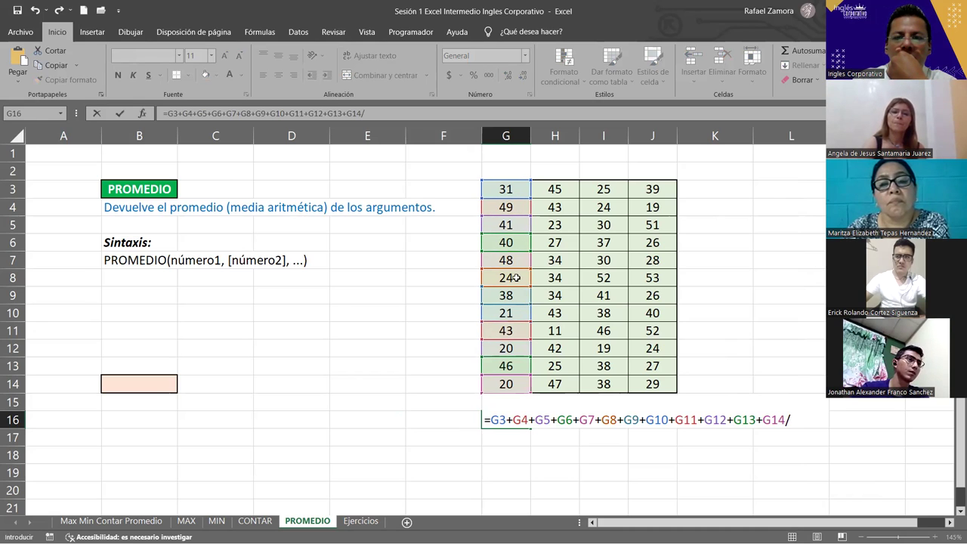
type("12")
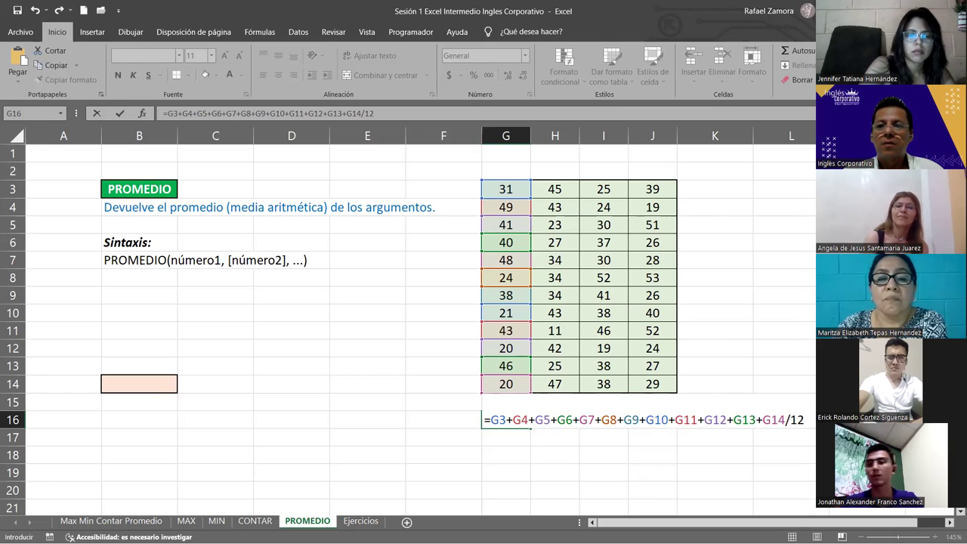
left_click_drag(930, 260, 803, 135)
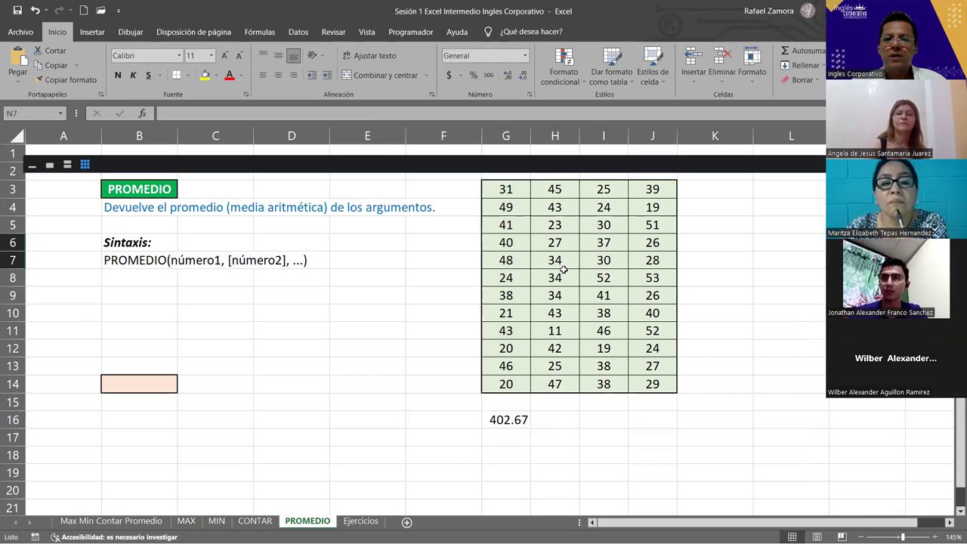
- Correct G16 to =(G3+…+G14)/12 so it returns the true average 35.083
double_click(506, 420)
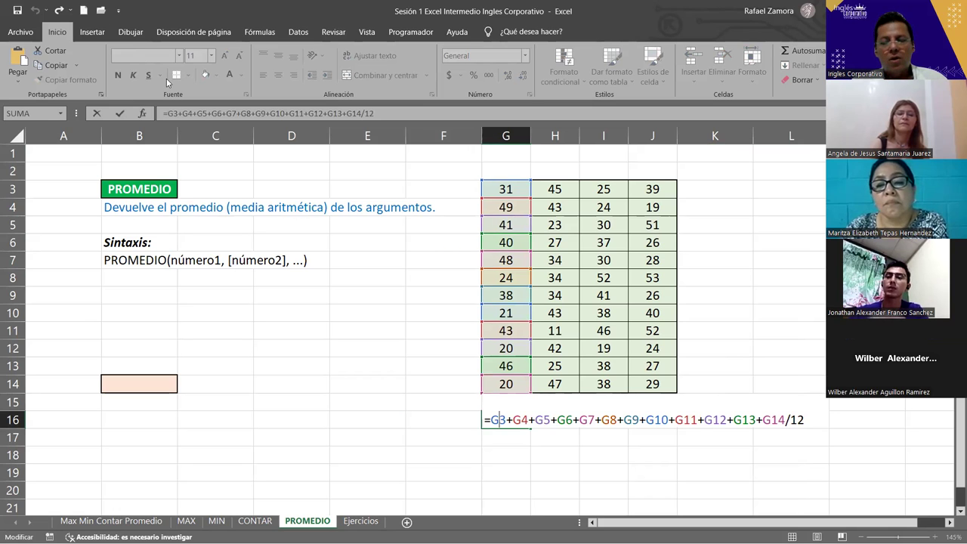
key("Return")
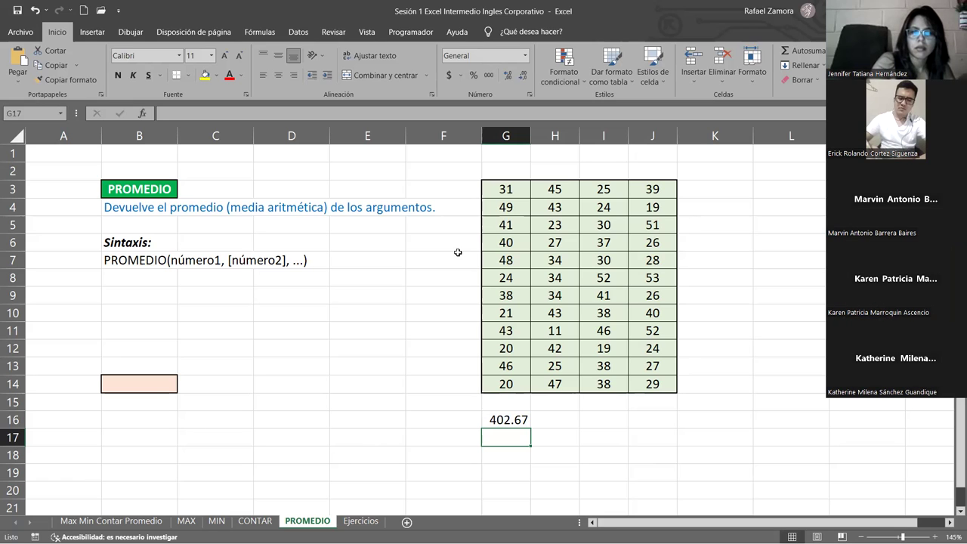
double_click(506, 420)
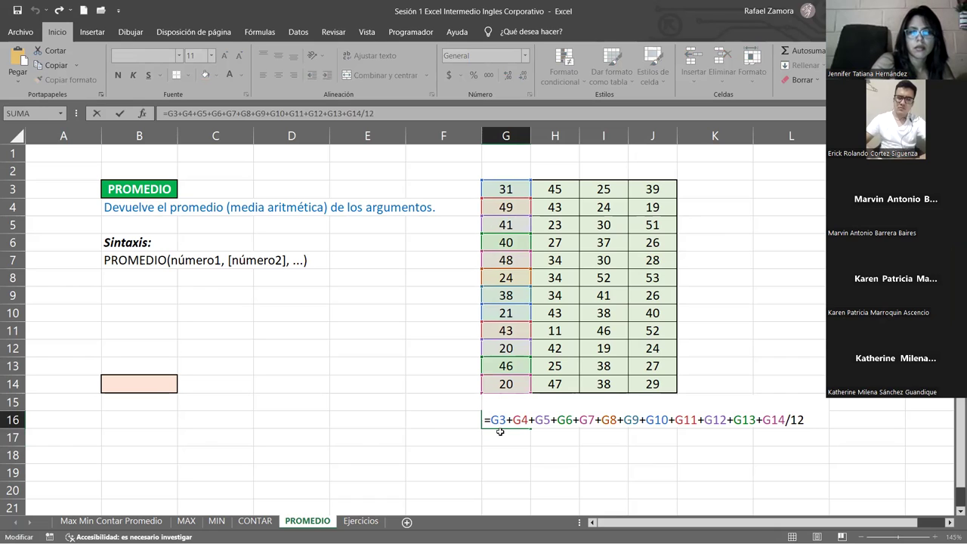
type("(")
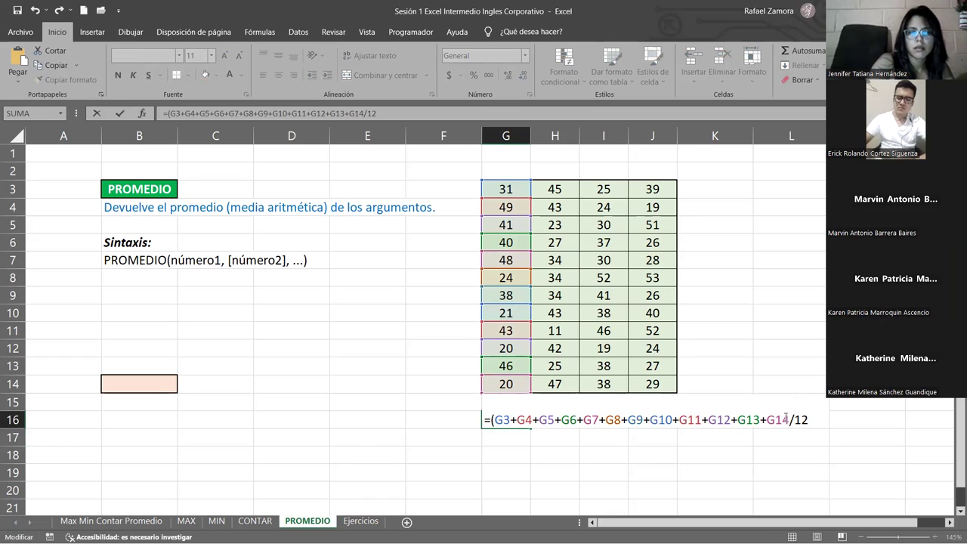
left_click(790, 420)
type(")")
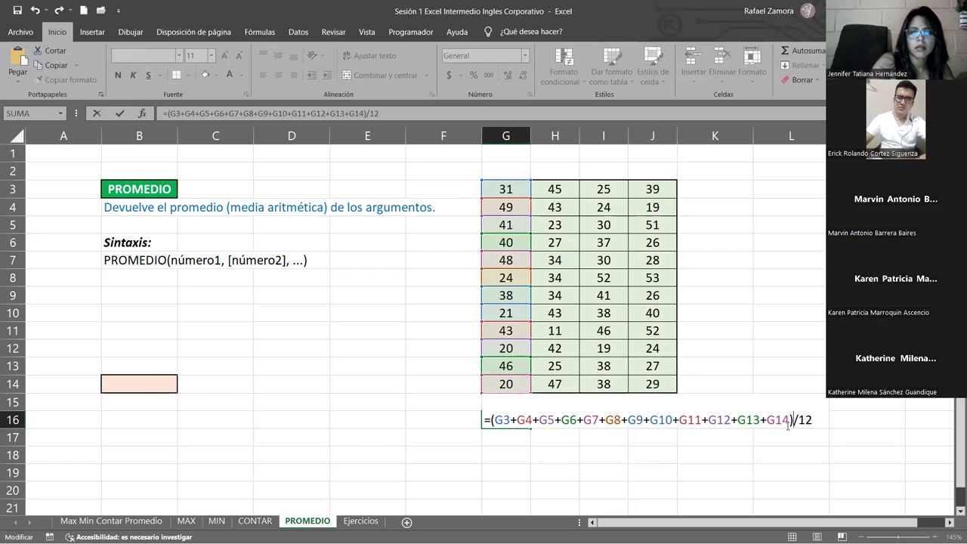
key("Return")
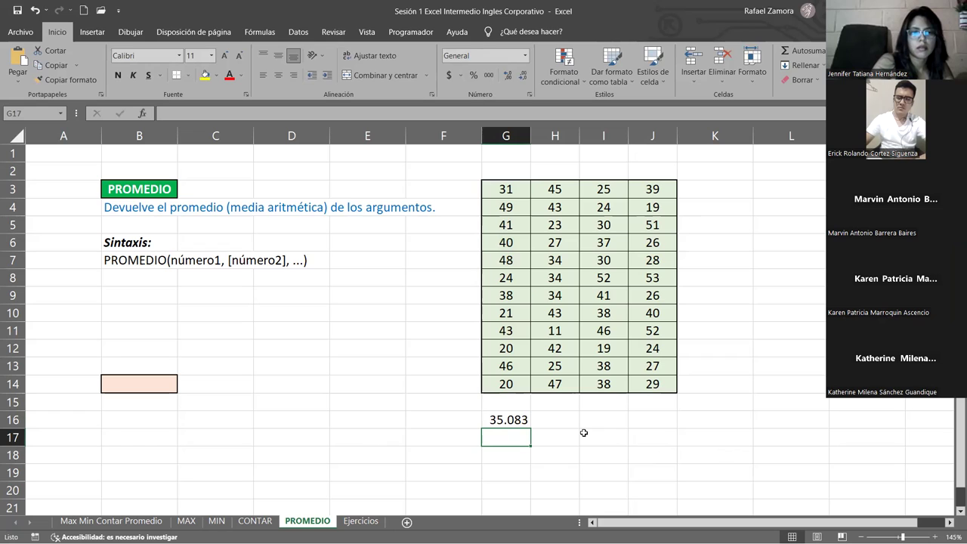
- Reopen G16 to highlight the bracketed G3–G14 sum, keeping 35.083
double_click(510, 419)
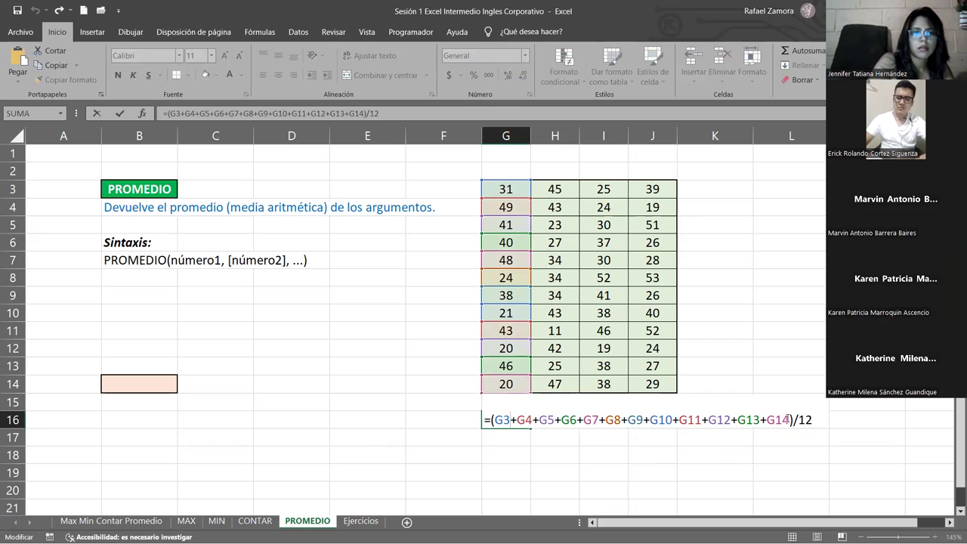
left_click_drag(790, 419, 495, 420)
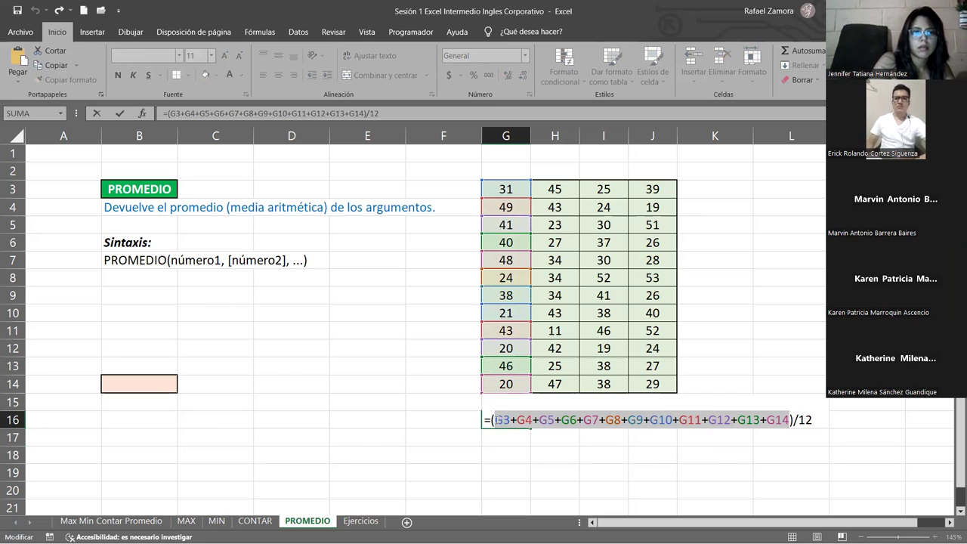
left_click(818, 424)
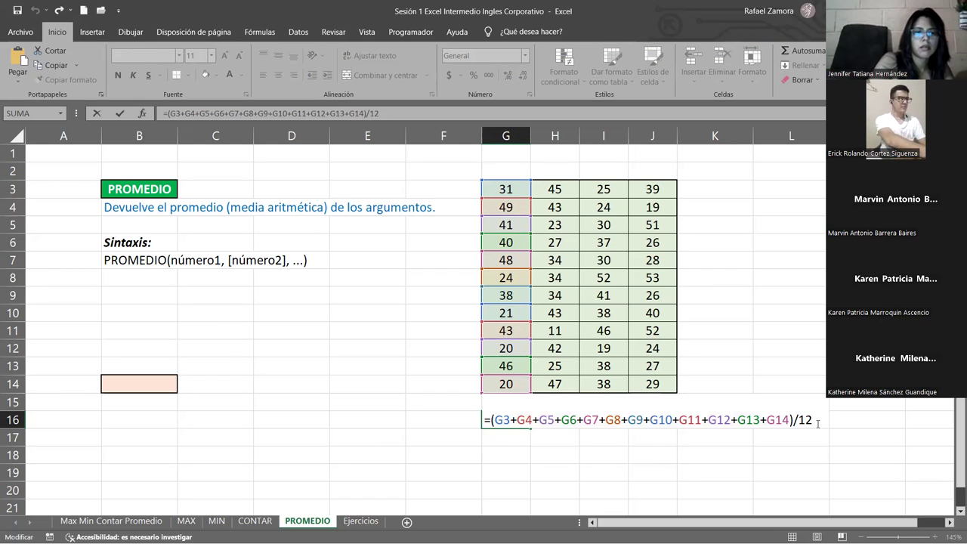
key("Return")
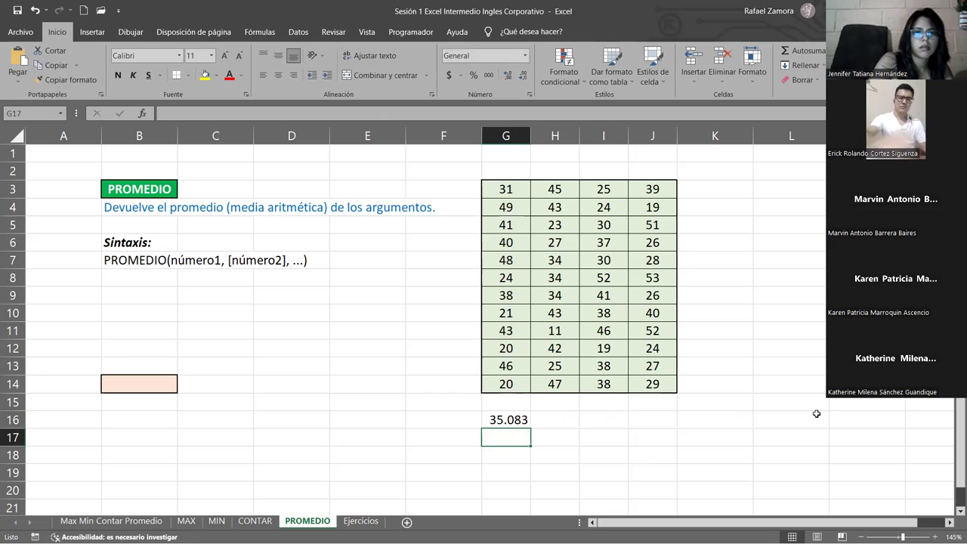
- Enter =PROMEDIO(H3:H14) in H16 to average column H
left_click(558, 421)
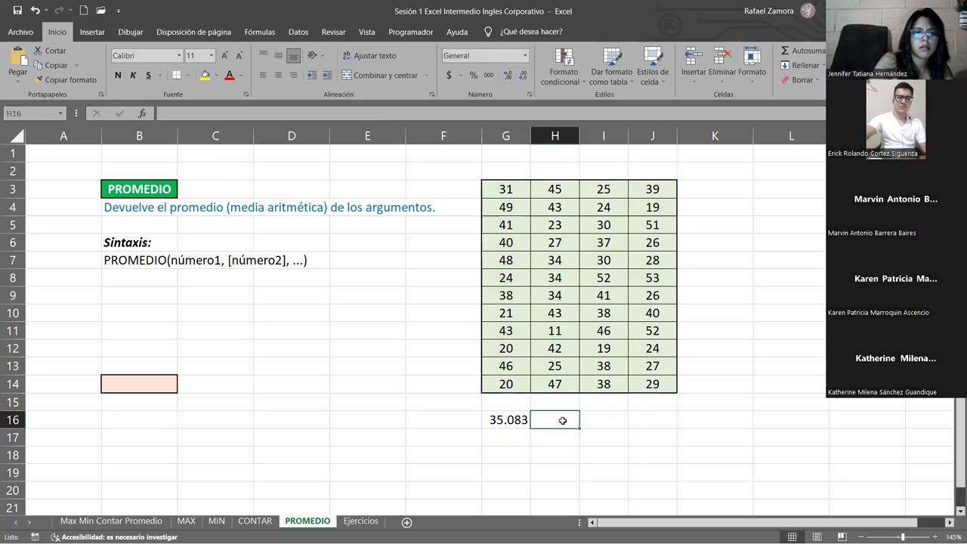
type("=")
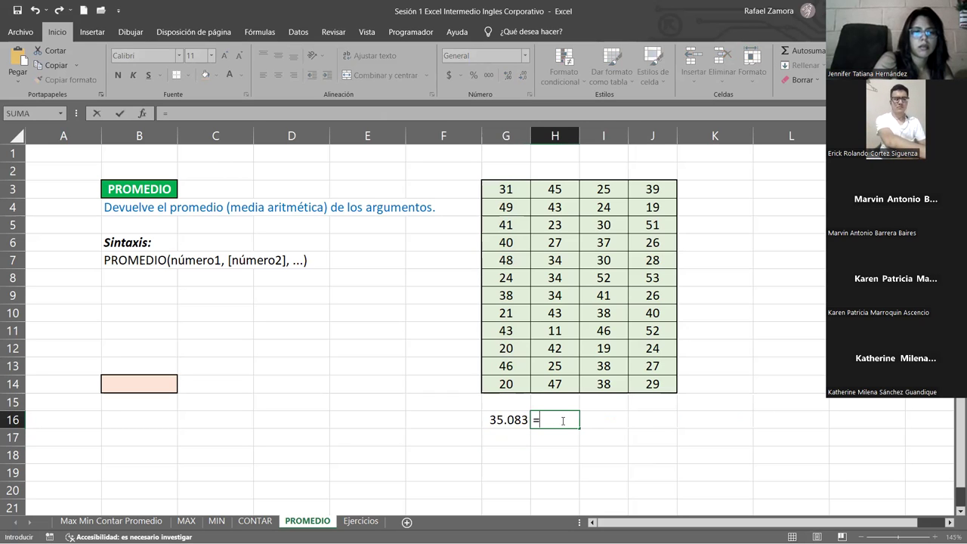
type("prom")
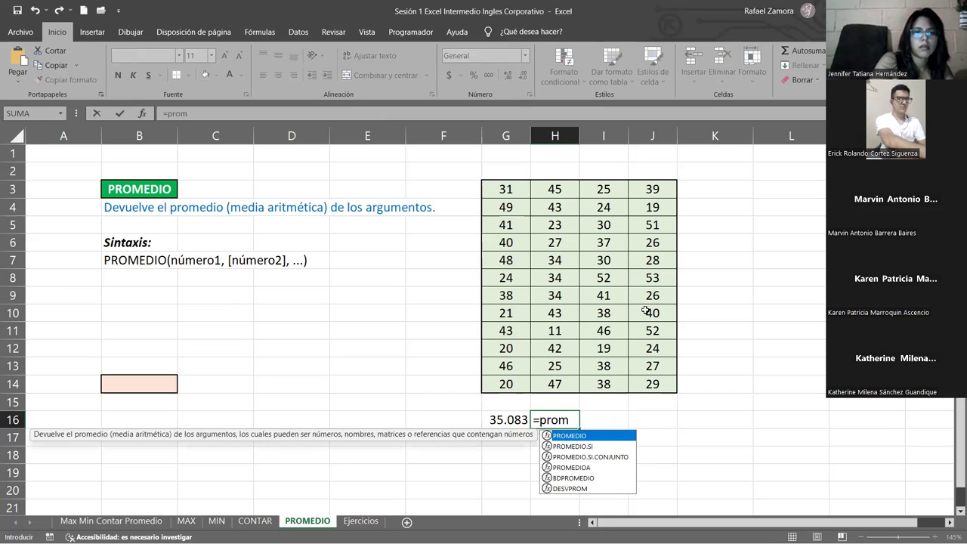
key("Tab")
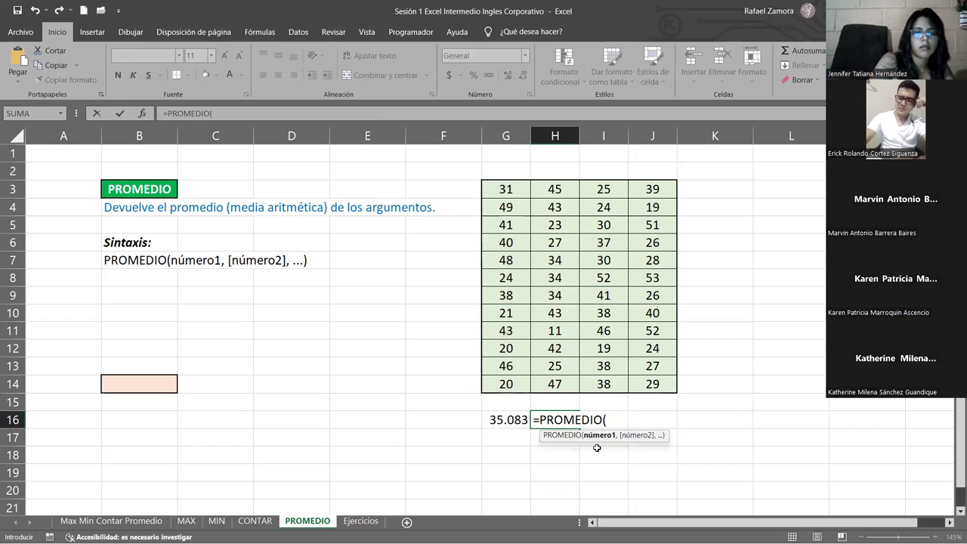
left_click(558, 192)
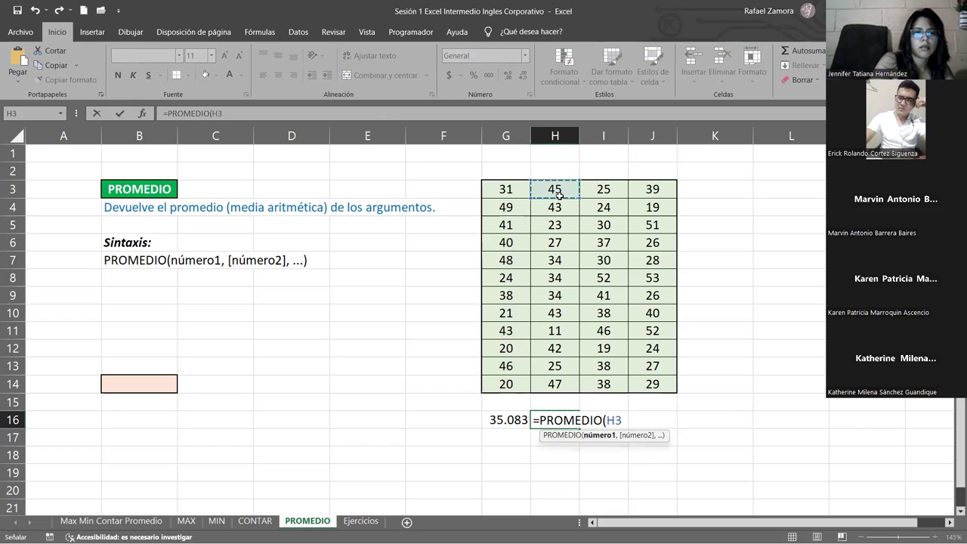
left_click(555, 386, "shift")
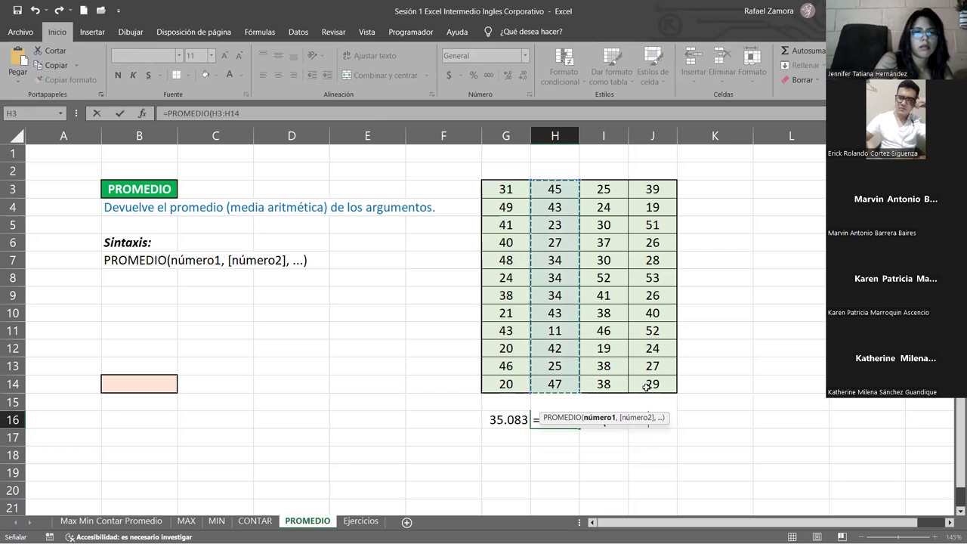
type(")")
key("Return")
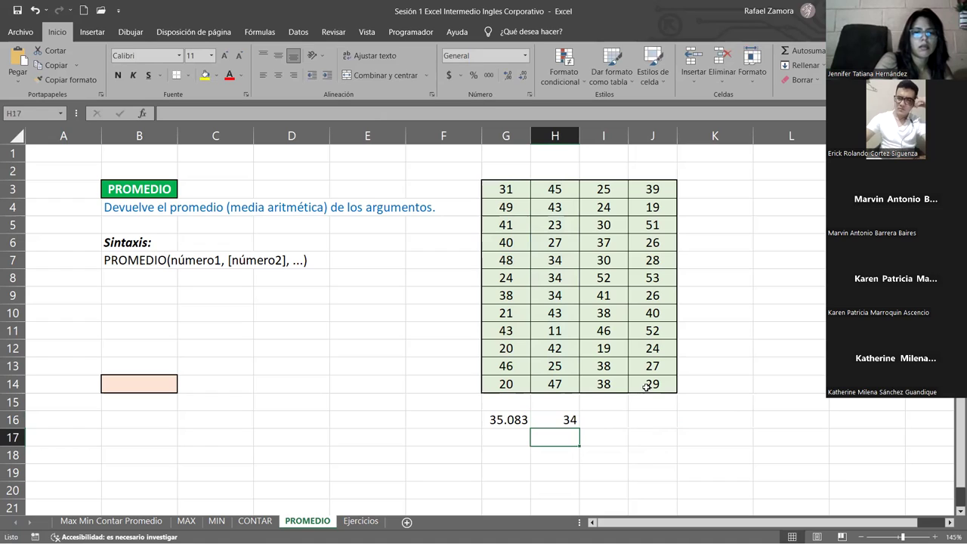
- Show H16 with two decimal places as 34.00, then check G5:G7's quick statistics
left_click(569, 420)
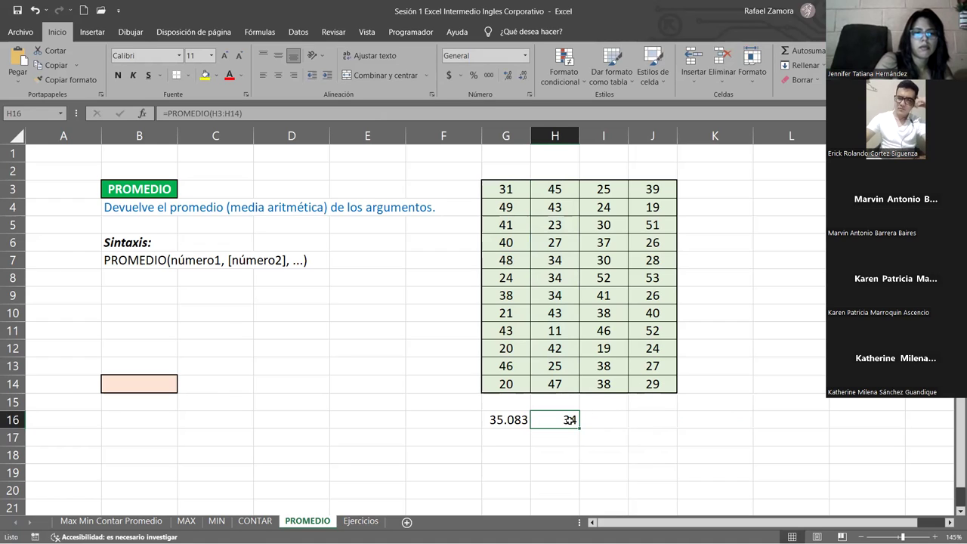
left_click(507, 76)
left_click(523, 76)
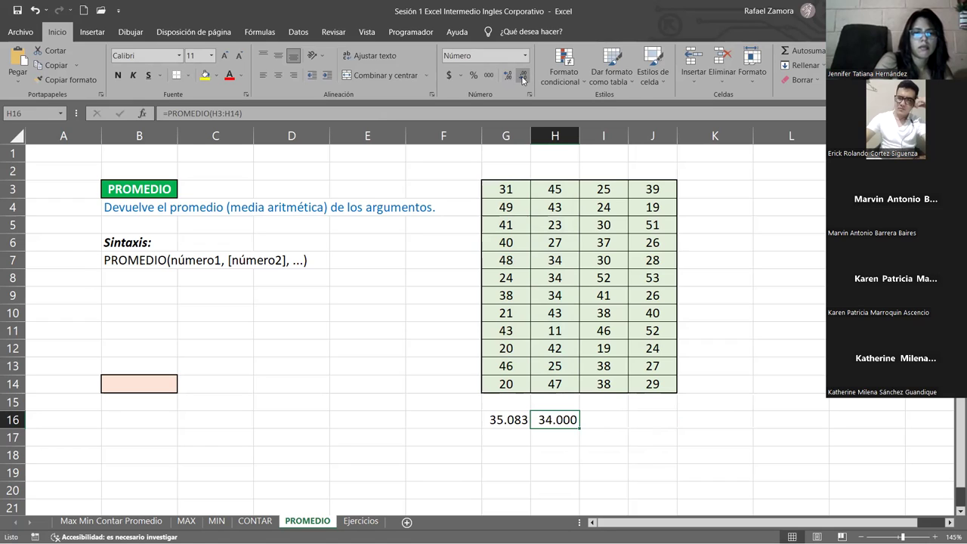
left_click(523, 77)
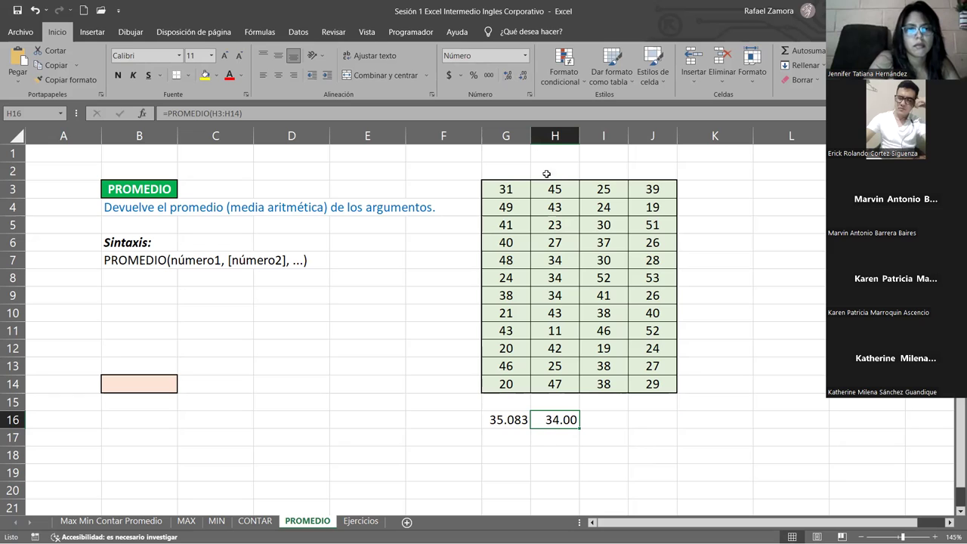
left_click_drag(508, 225, 506, 260)
left_click(604, 384)
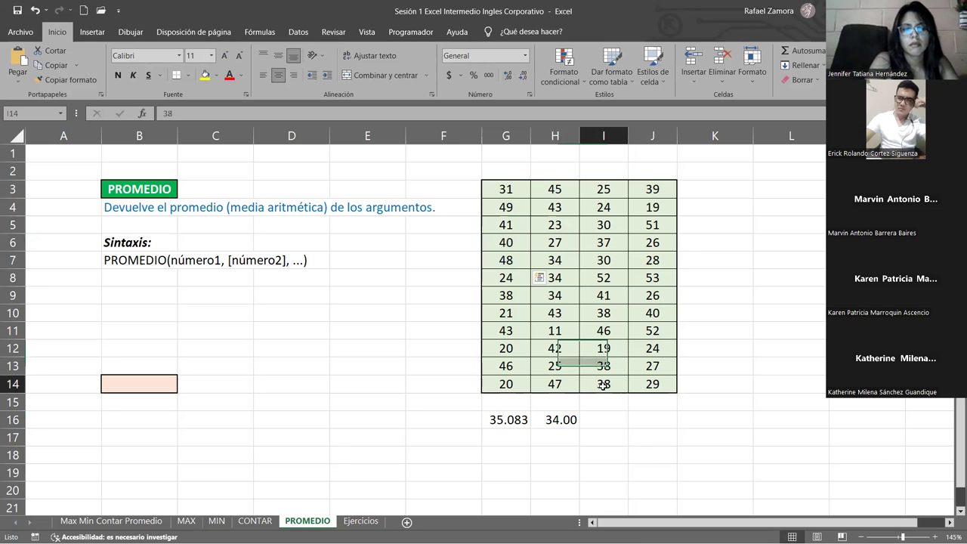
double_click(506, 421)
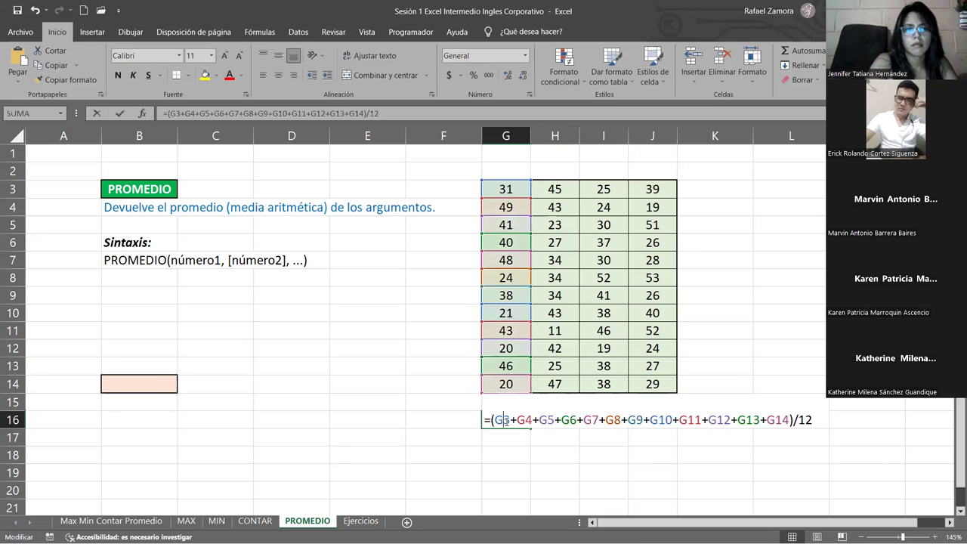
key("Return")
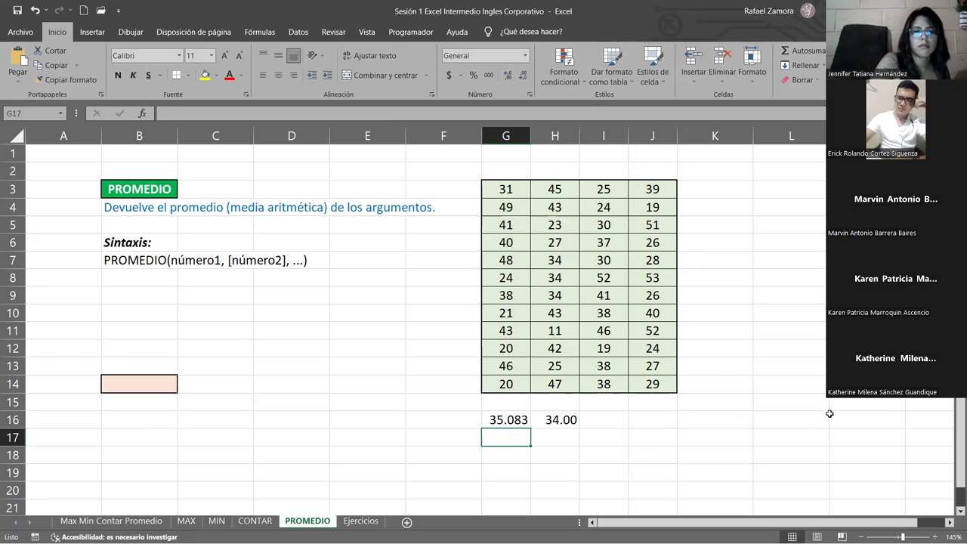
left_click(563, 420)
double_click(563, 420)
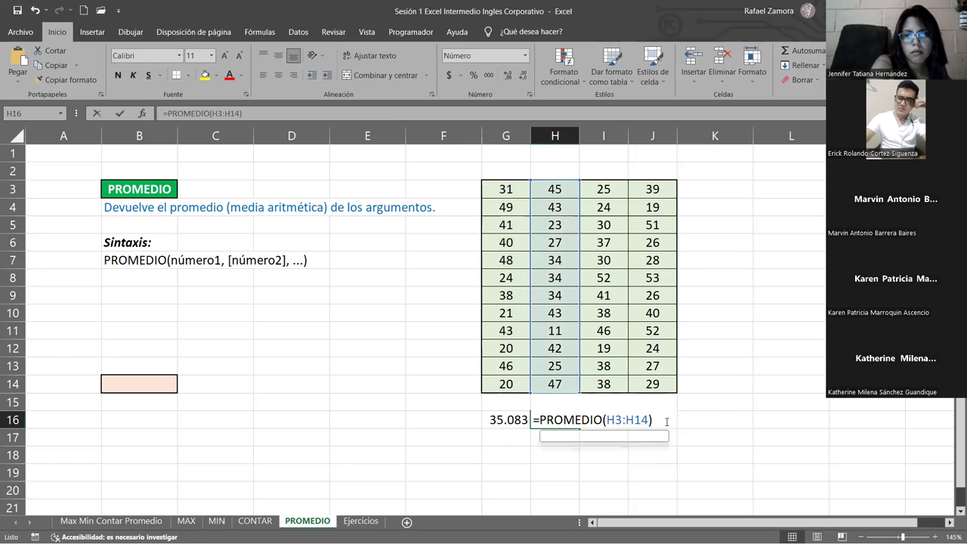
key("Return")
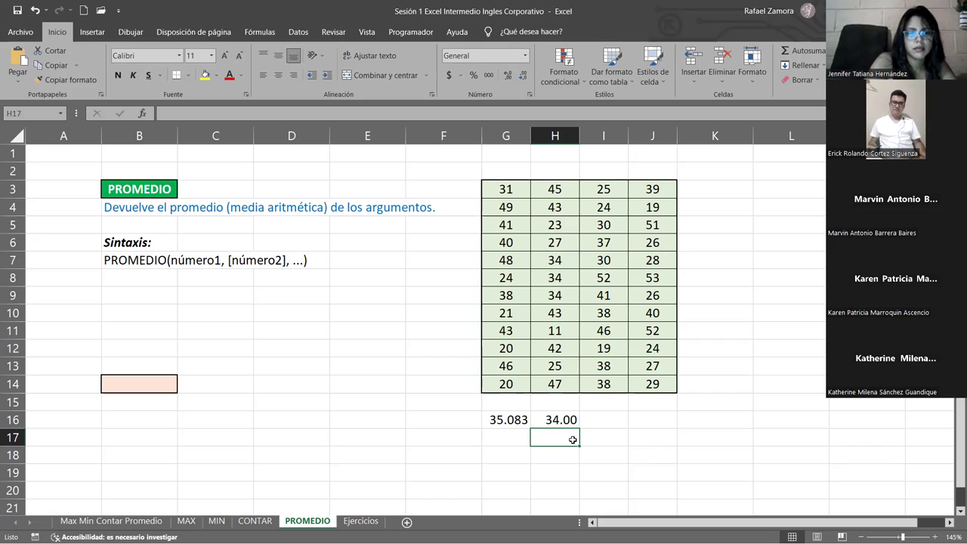
left_click(612, 421)
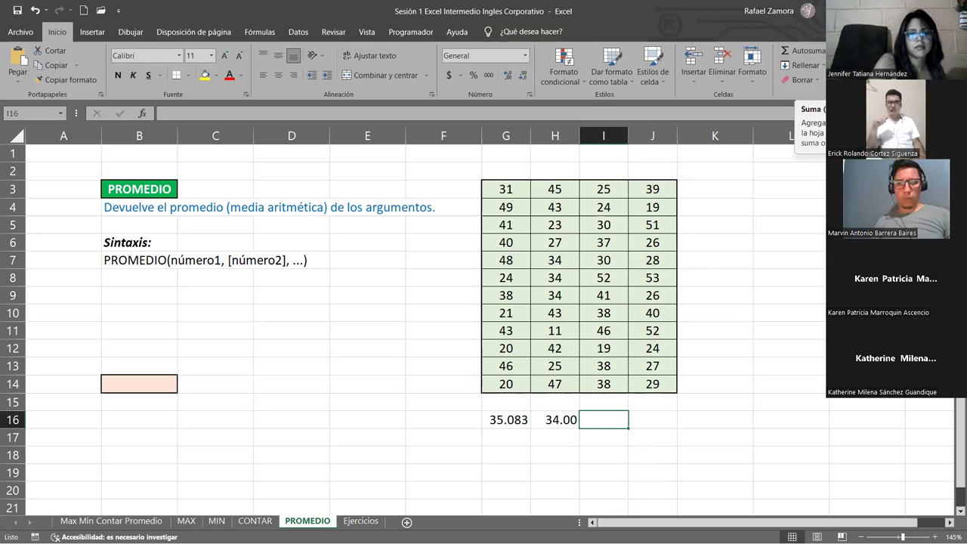
left_click(822, 50)
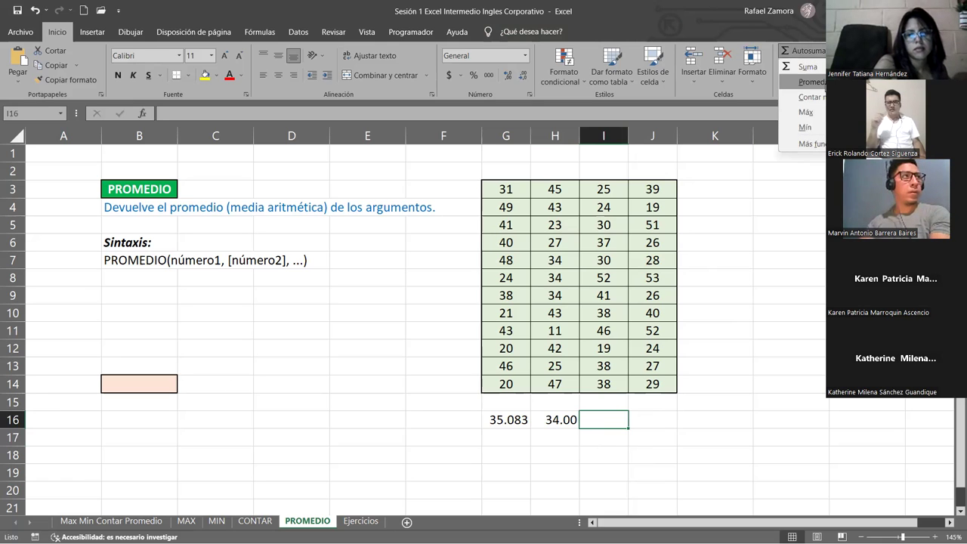
left_click(811, 82)
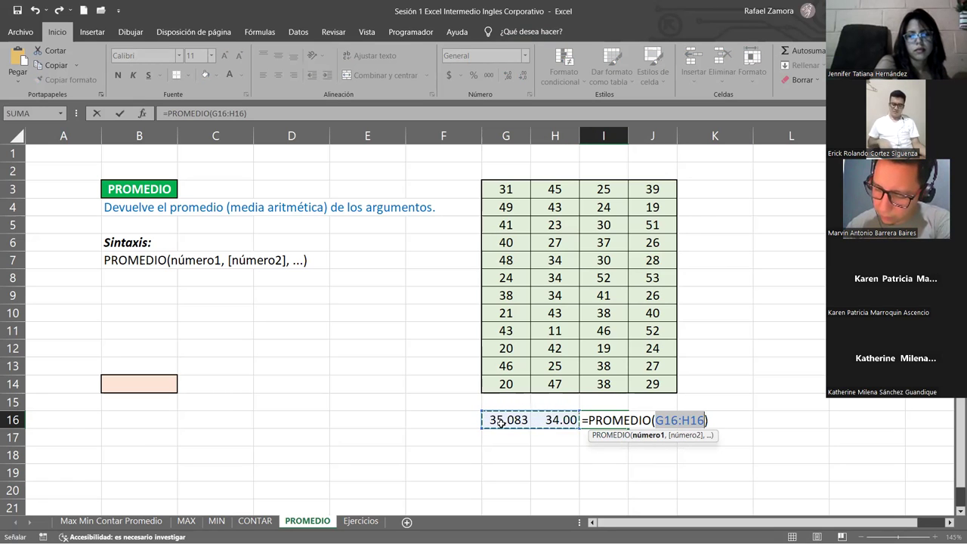
key("Escape")
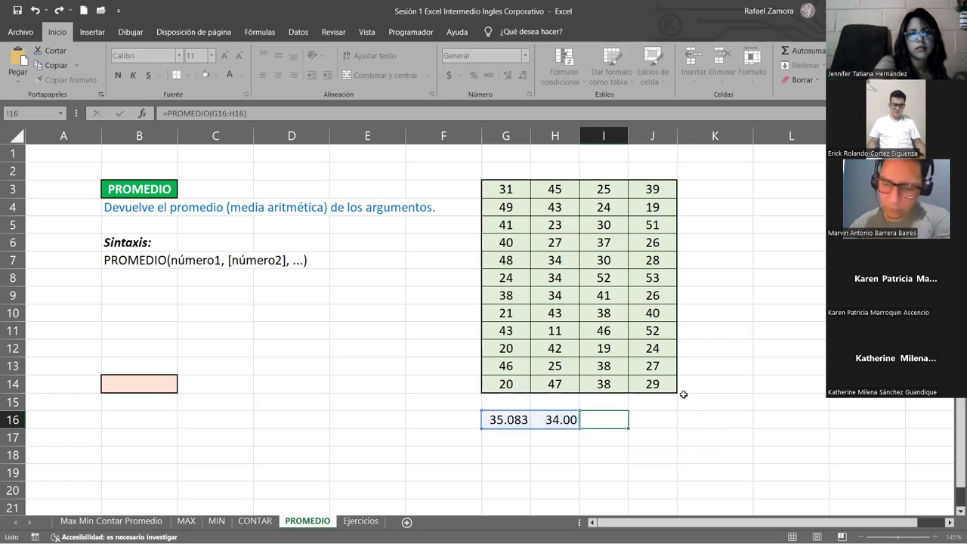
left_click(654, 403)
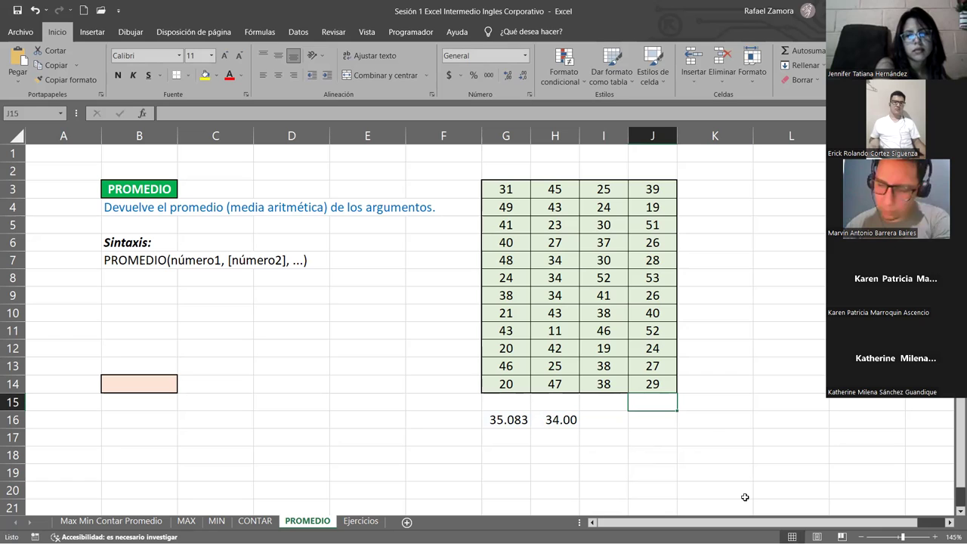
type("=")
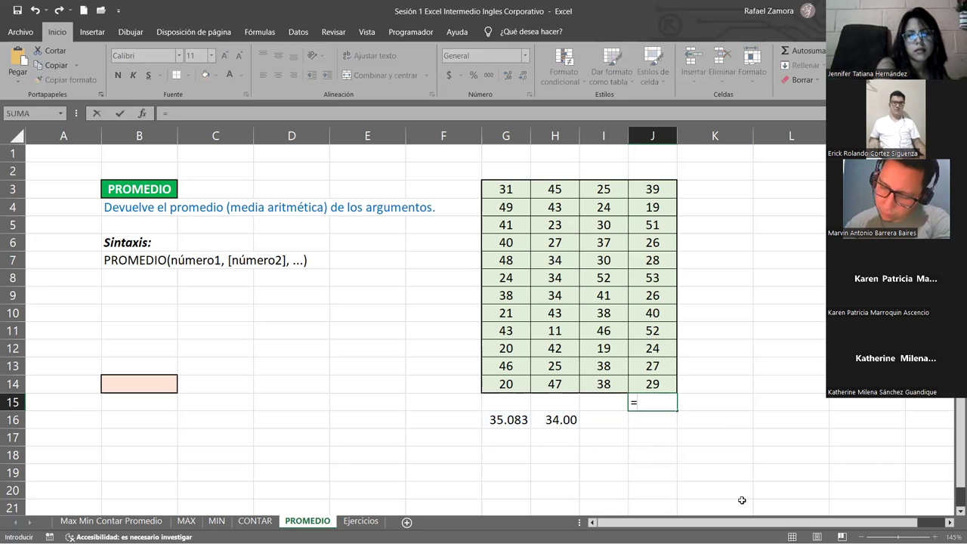
type("SUMA(")
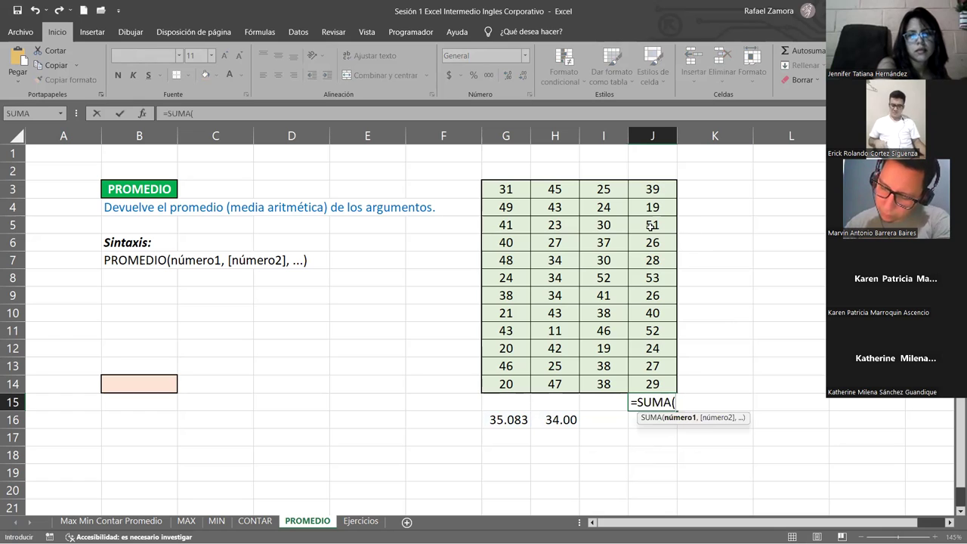
key("Up")
key("ctrl+shift+Up")
type(")")
key("Return")
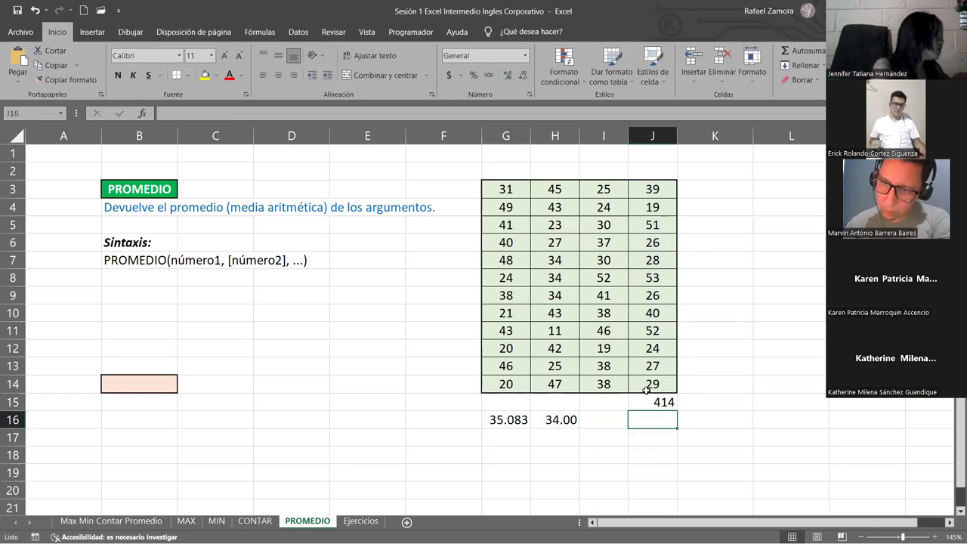
key("ctrl+z")
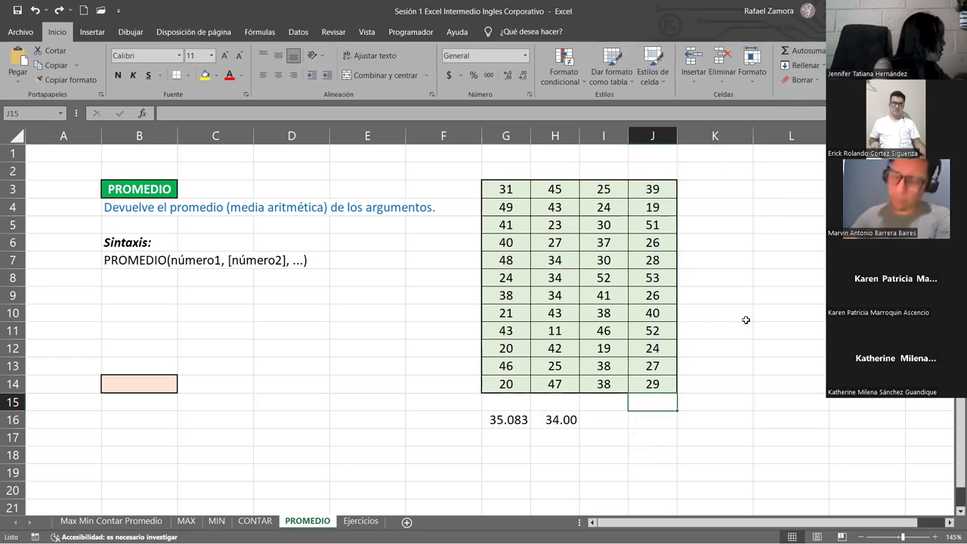
left_click(799, 52)
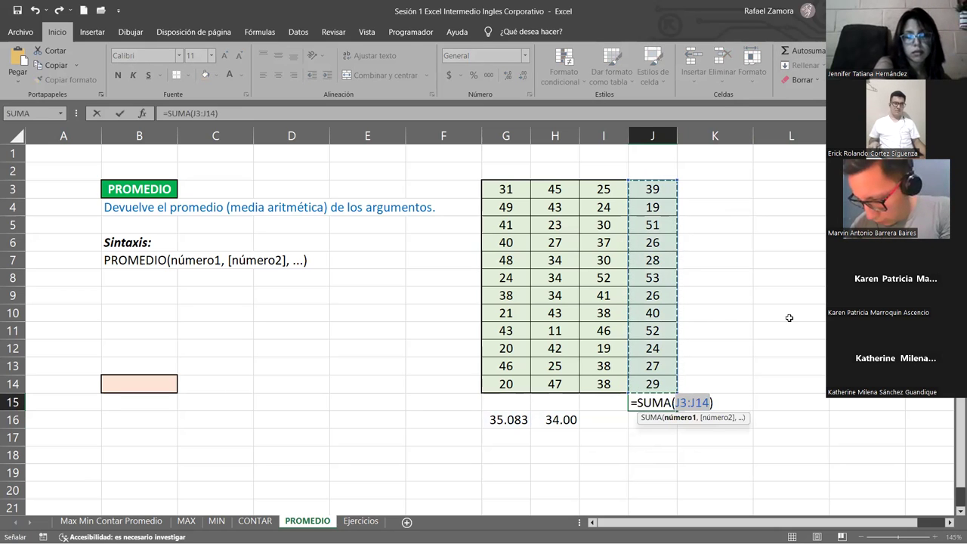
key("Return")
key("ctrl+z")
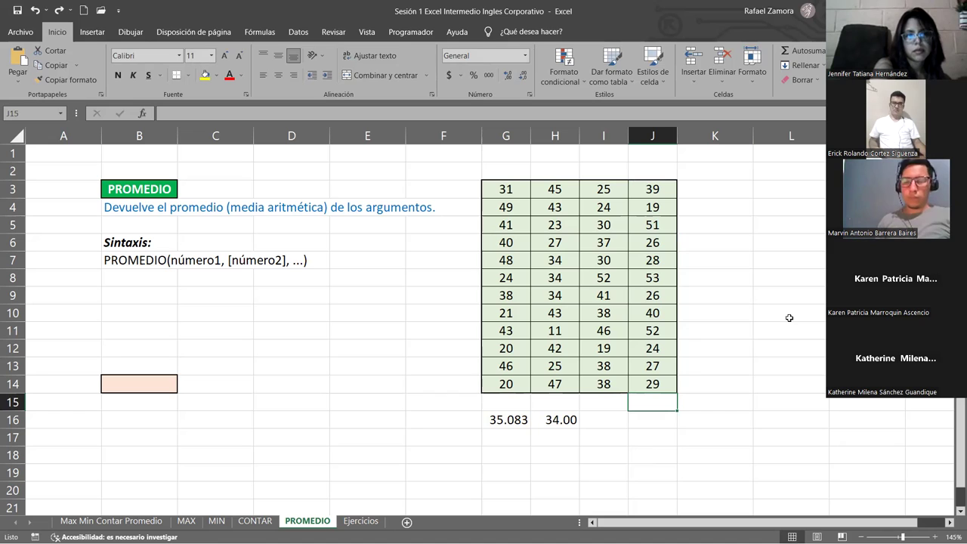
left_click(726, 185)
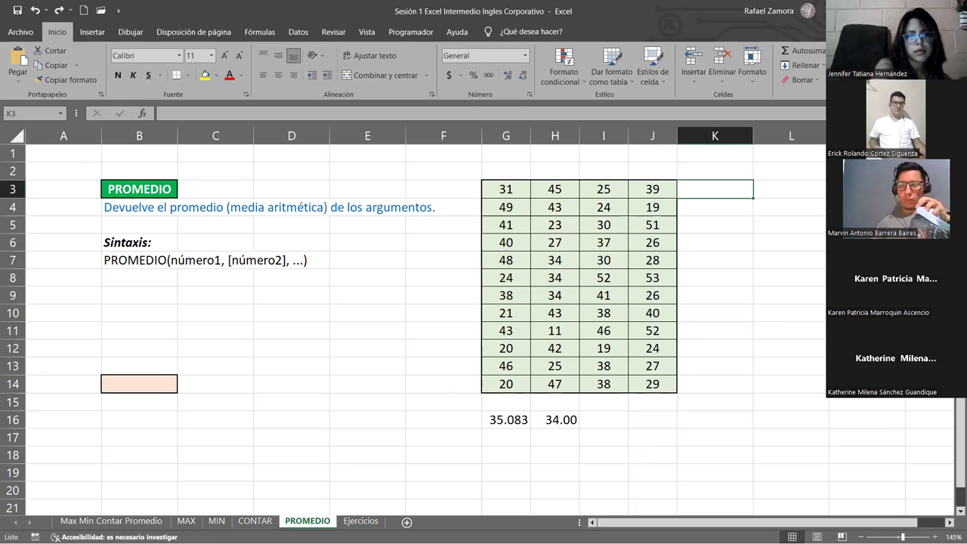
left_click(824, 50)
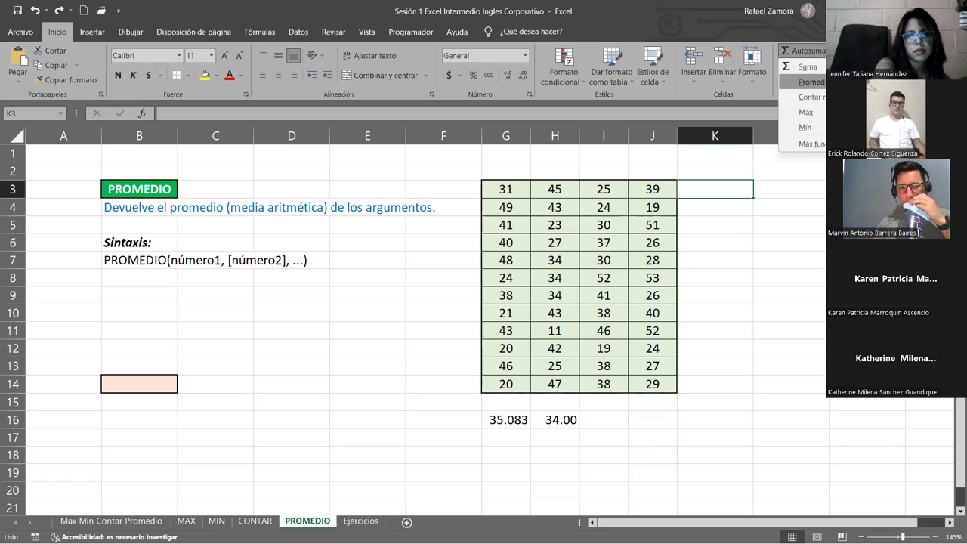
left_click(809, 82)
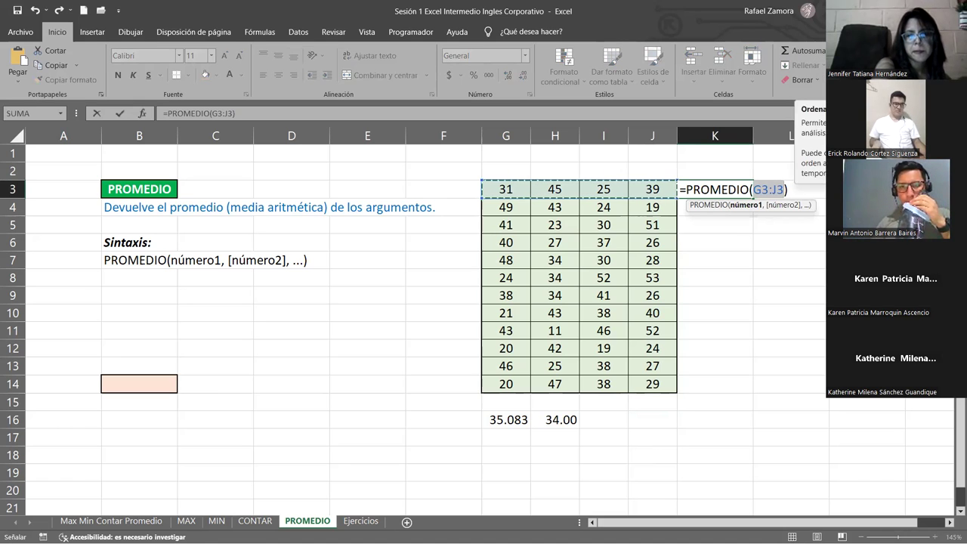
key("BackSpace")
key("Escape")
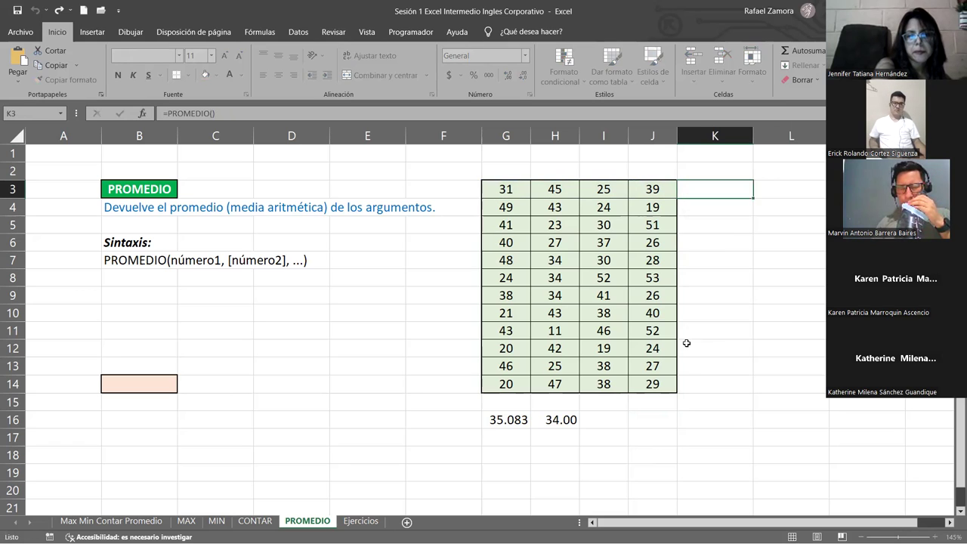
left_click(692, 348)
left_click(643, 406)
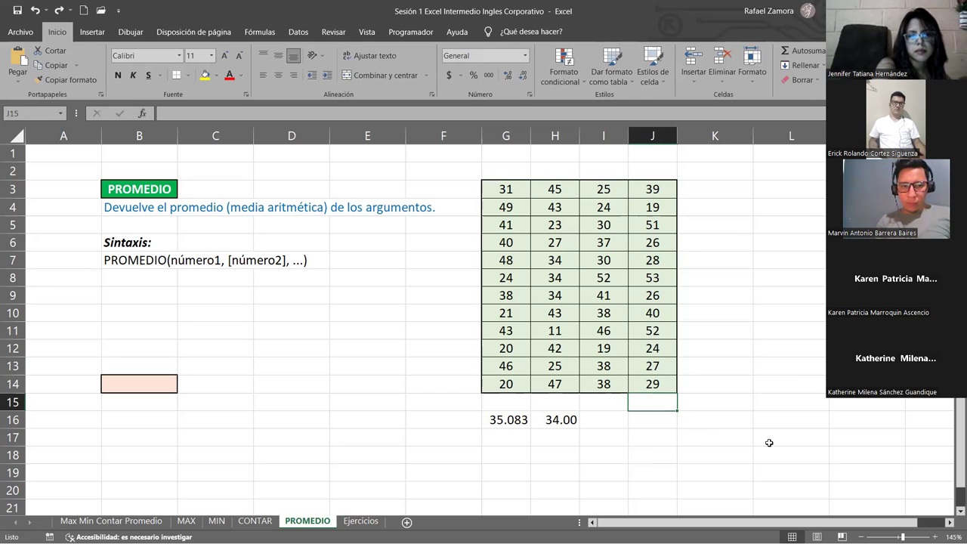
- Cancel the unfinished J15 entry and move the selection back to G16
type(")")
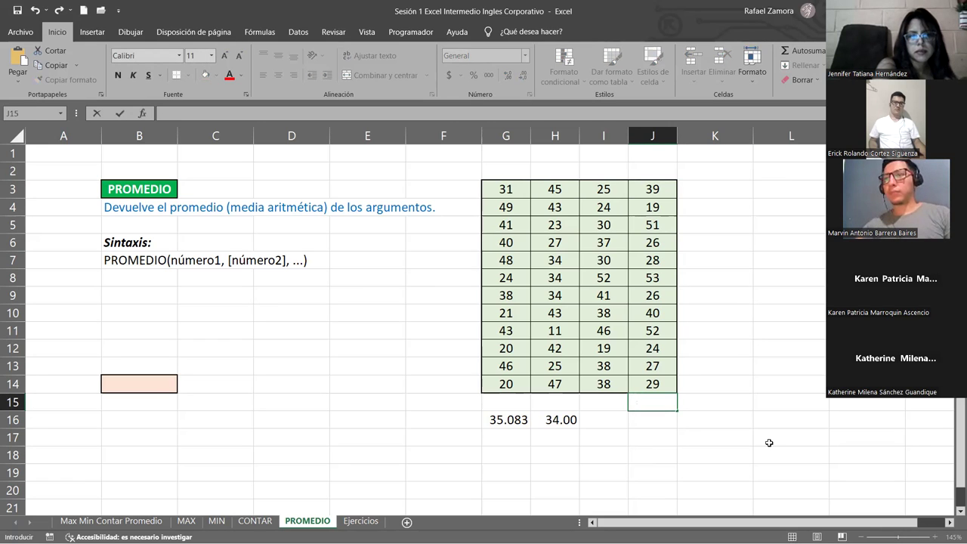
key("Escape")
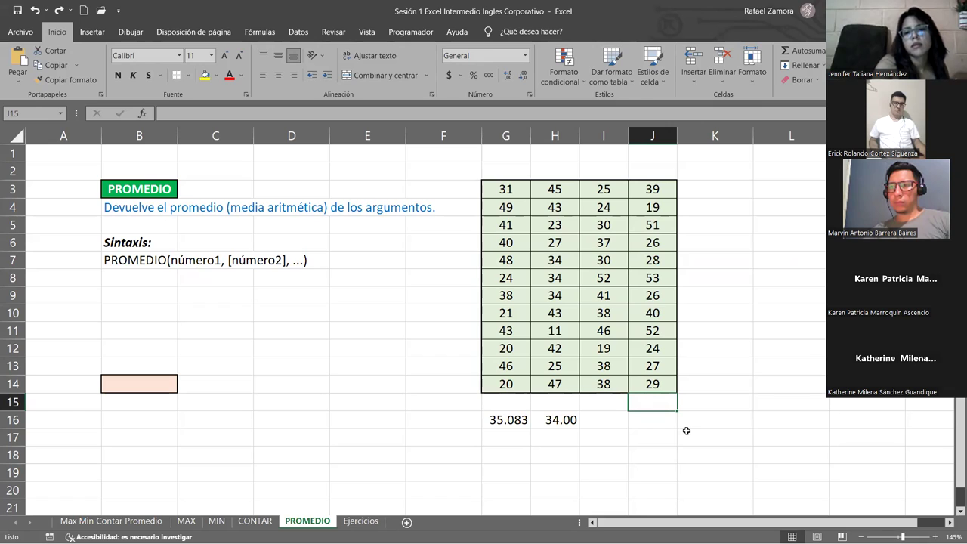
left_click(686, 431)
left_click(675, 405)
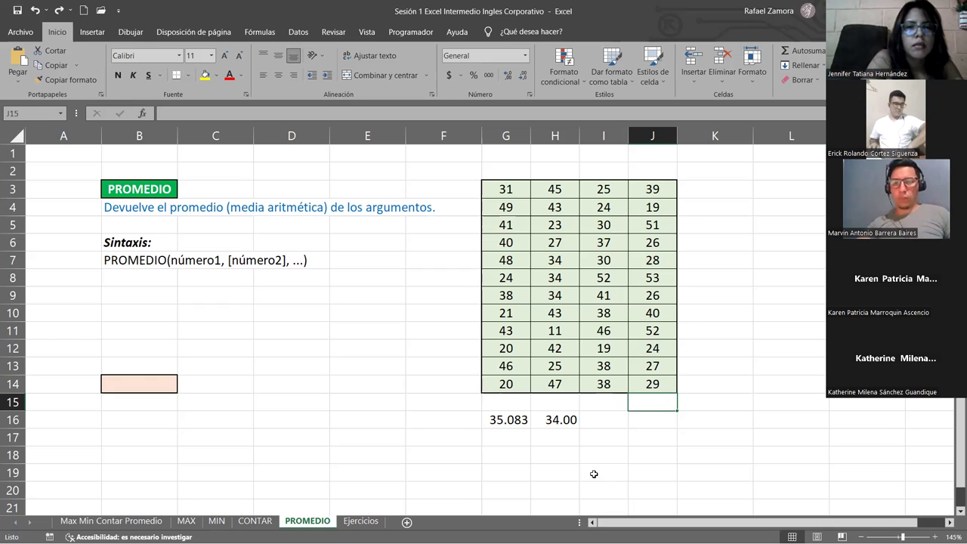
key("Left")
key("Left")
key("Left")
key("Up")
key("Up")
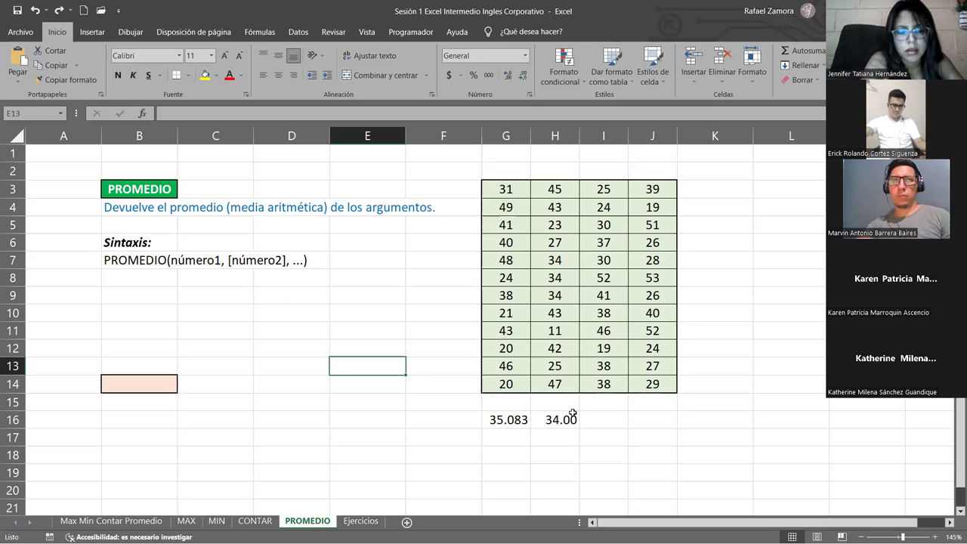
left_click(495, 420)
double_click(496, 420)
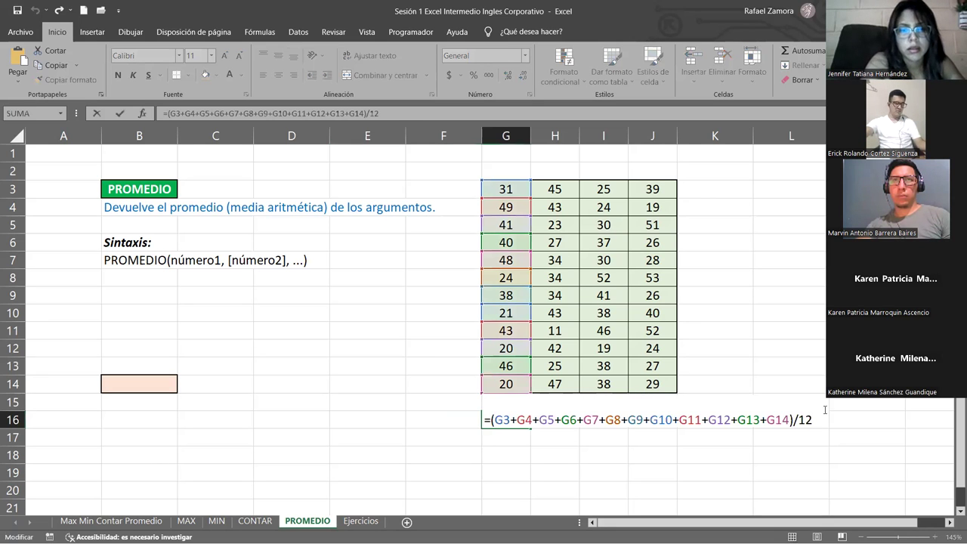
key("Escape")
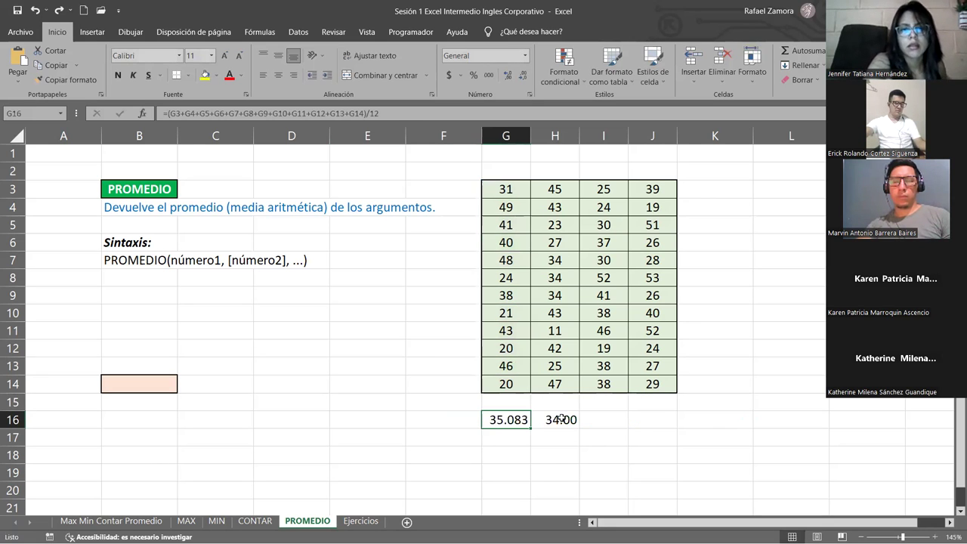
left_click(559, 420)
double_click(559, 420)
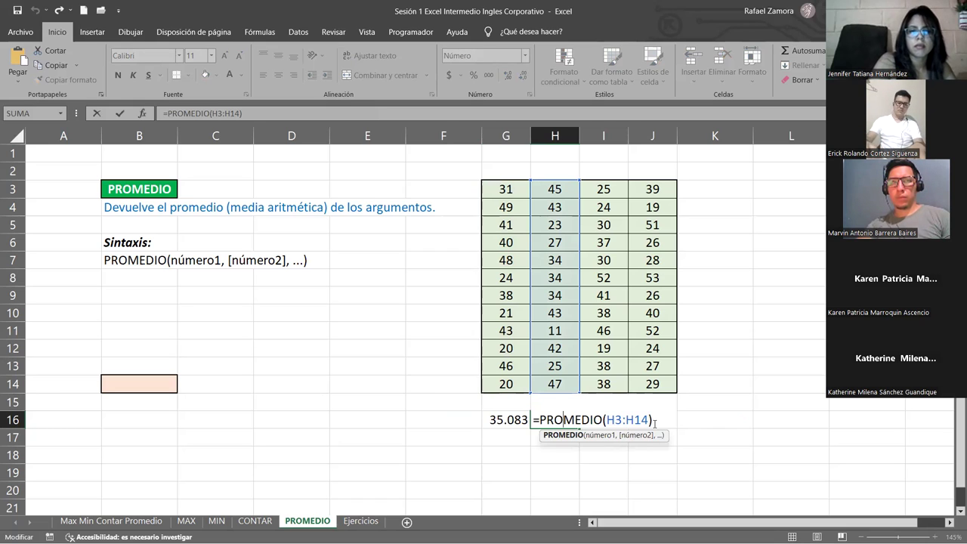
key("ctrl+Return")
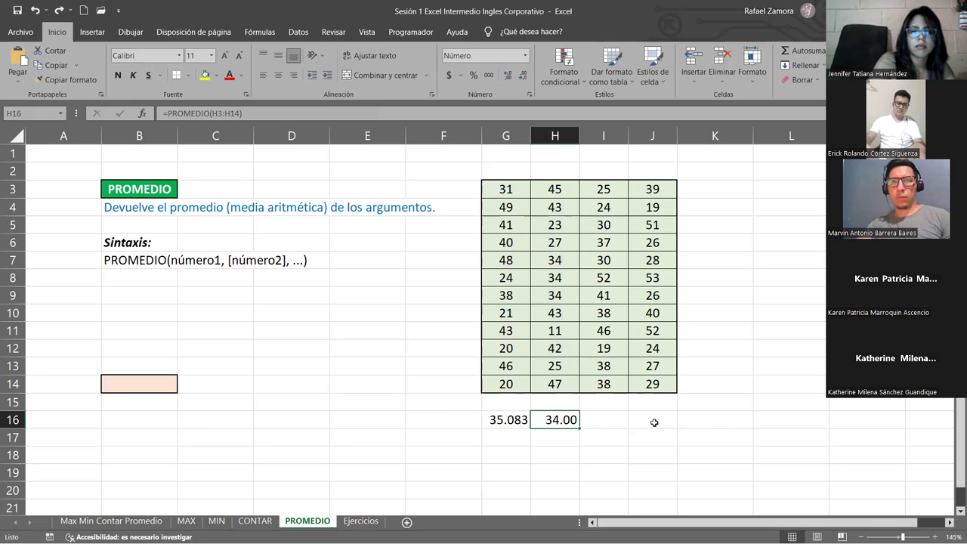
left_click(655, 423)
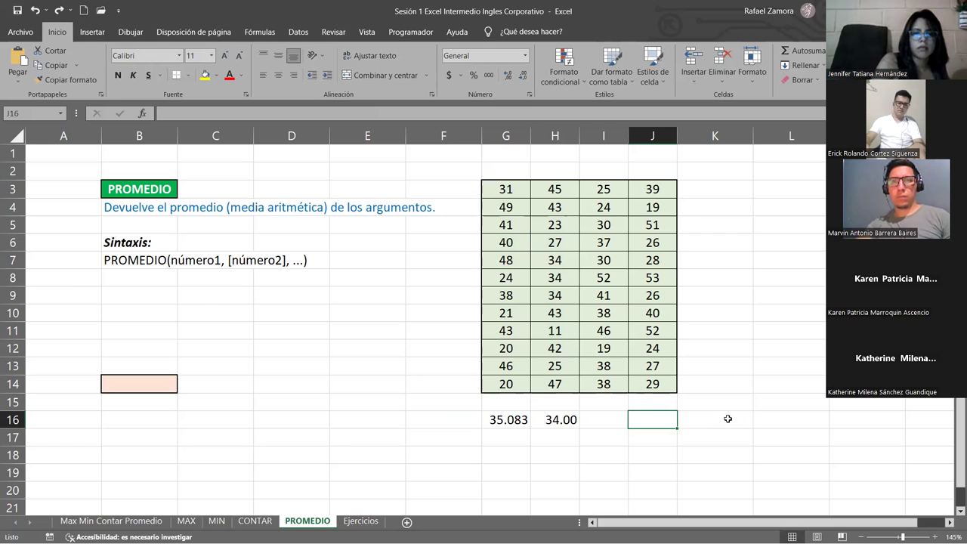
type("=")
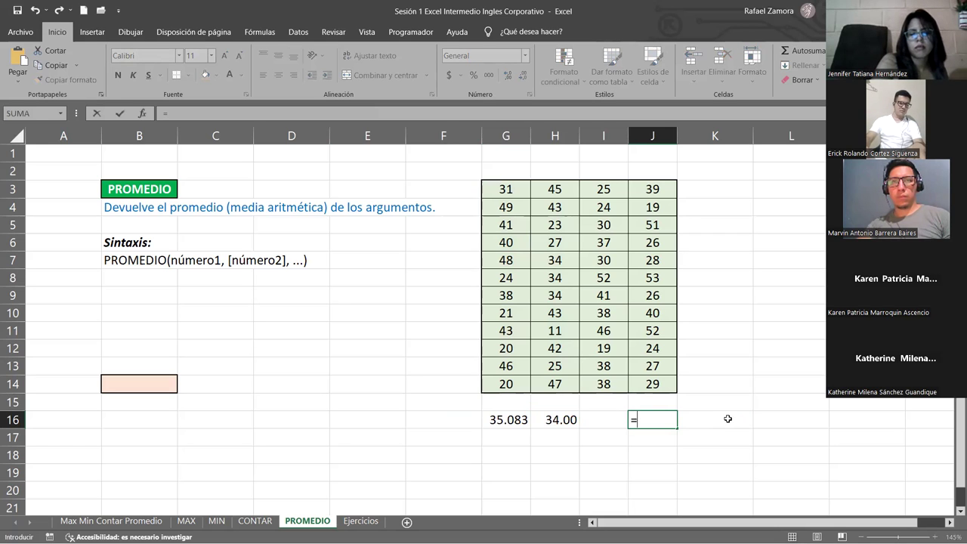
type("sum")
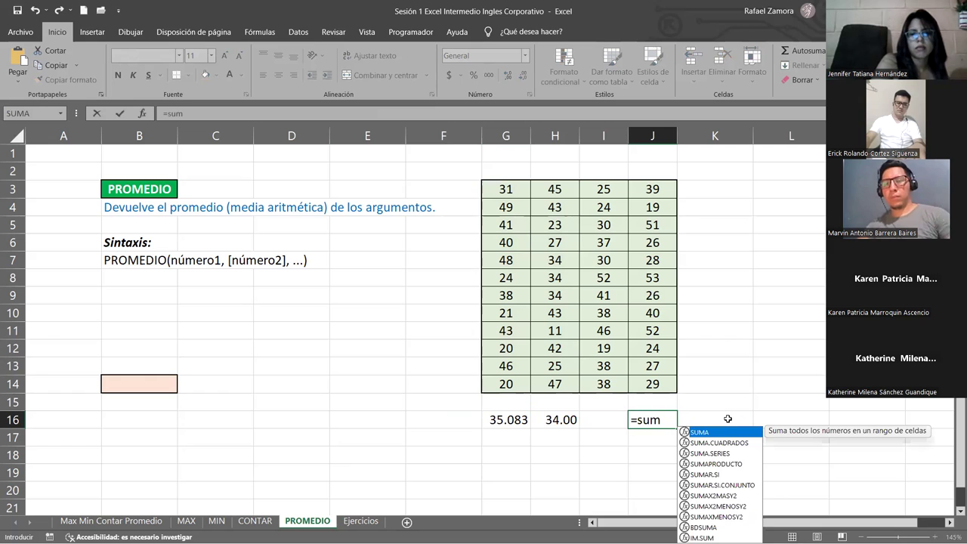
key("Tab")
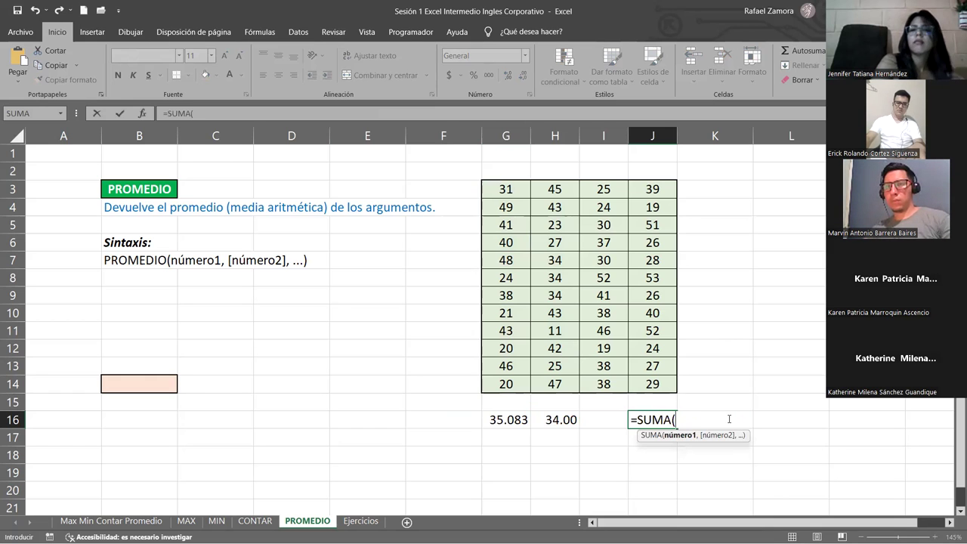
left_click(664, 192)
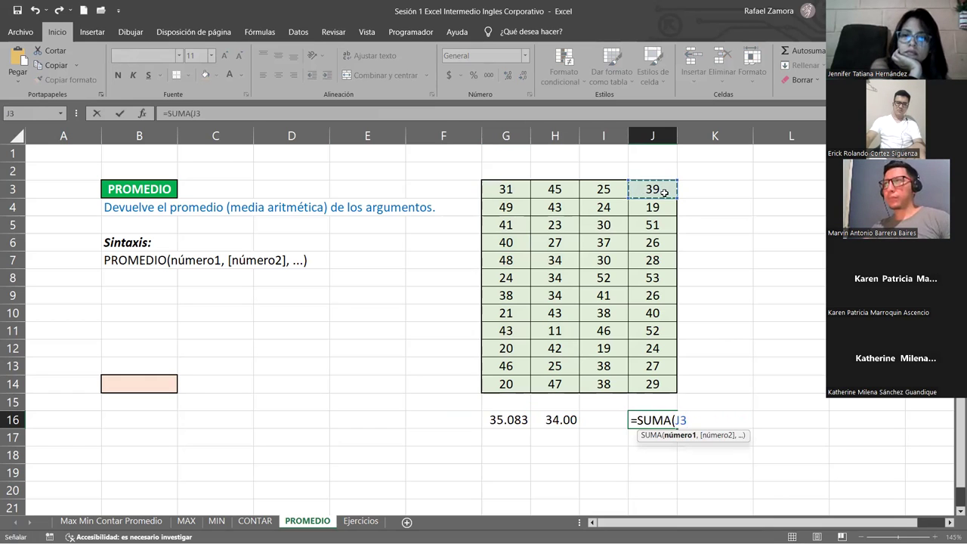
type("+")
left_click(655, 209)
type("+")
left_click(659, 225)
type("+")
left_click(653, 277)
type("+")
left_click(654, 331)
type("+")
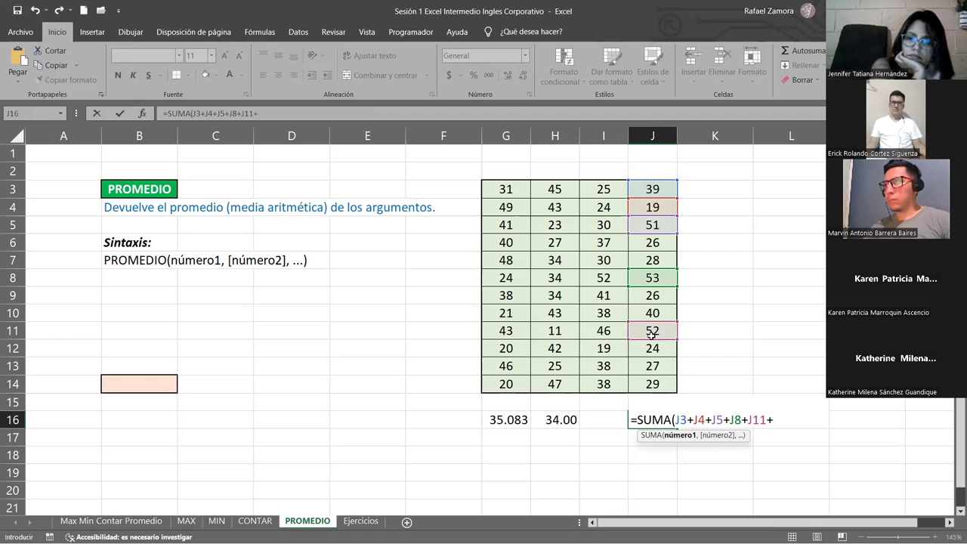
left_click(652, 365)
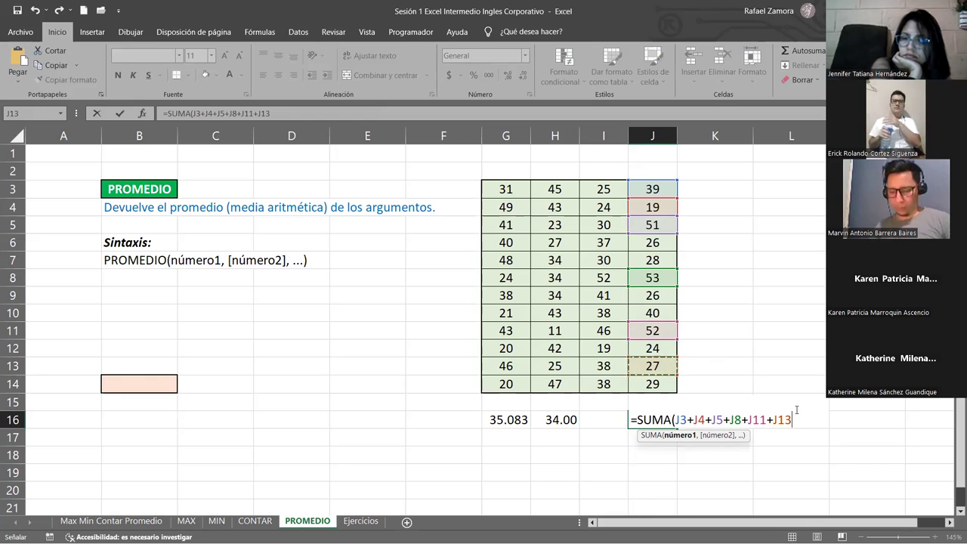
left_click_drag(791, 420, 673, 422)
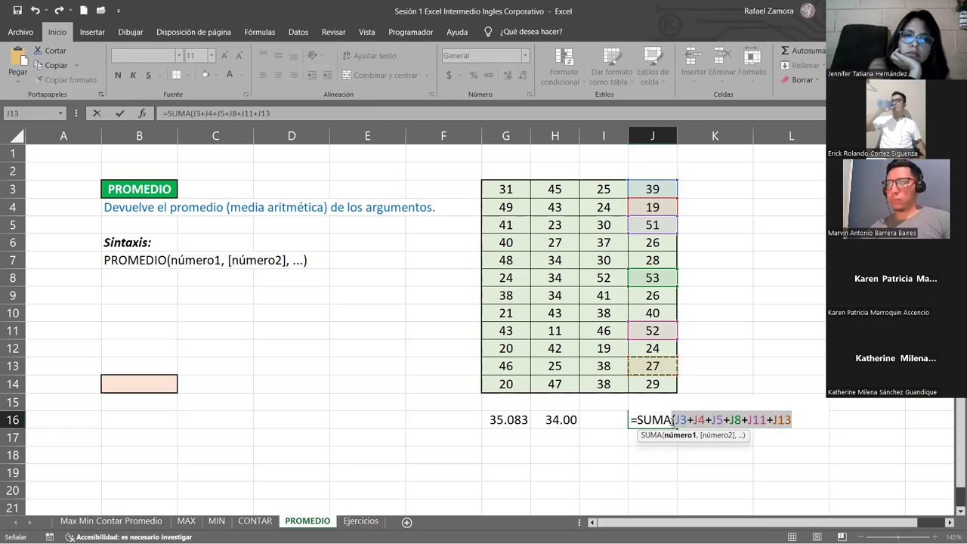
key("F2")
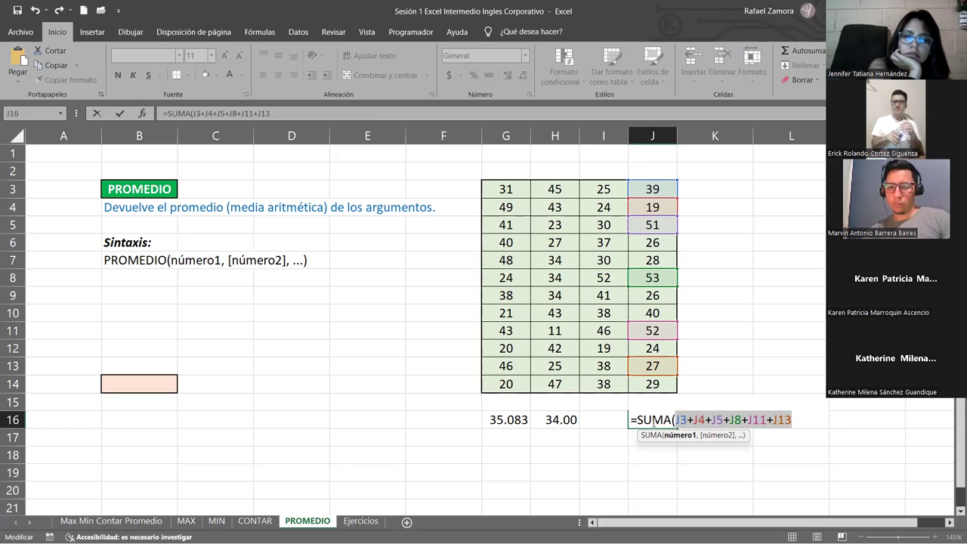
mouse_move(653, 206)
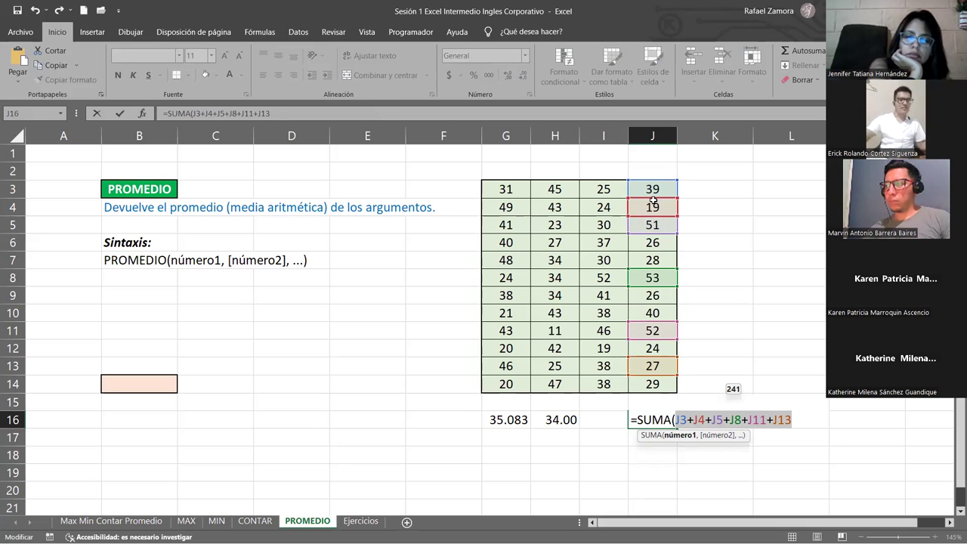
key("BackSpace")
left_click(656, 190)
type("/")
left_click(665, 210)
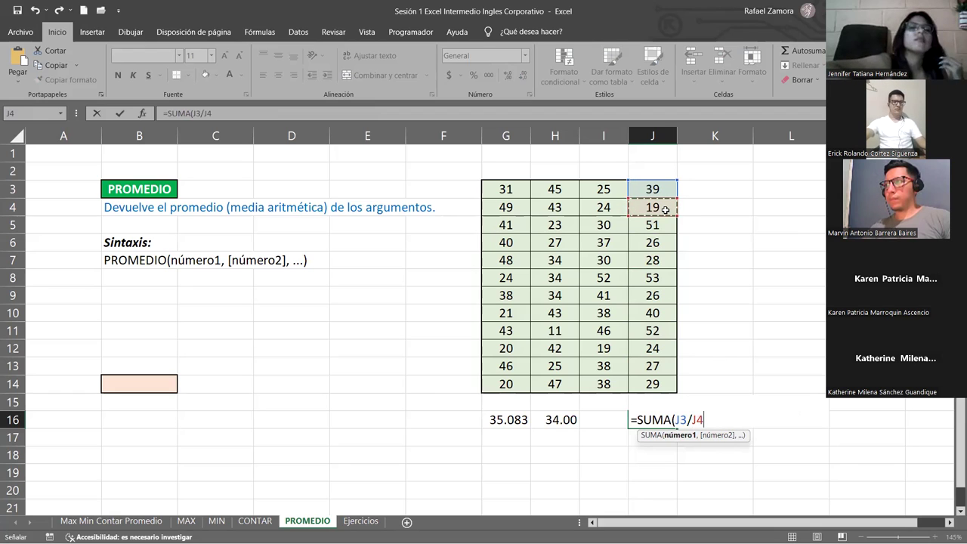
key("BackSpace")
key("BackSpace")
key("BackSpace")
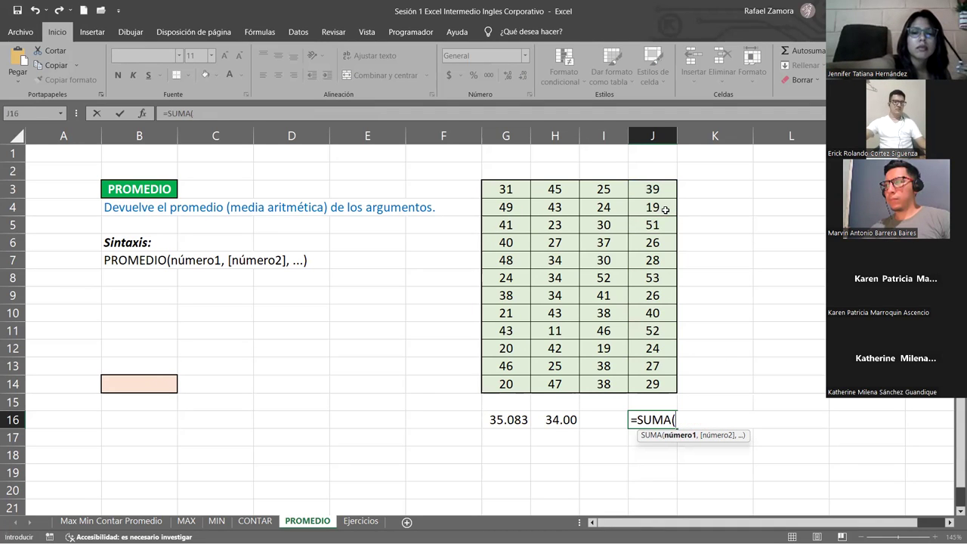
key("Escape")
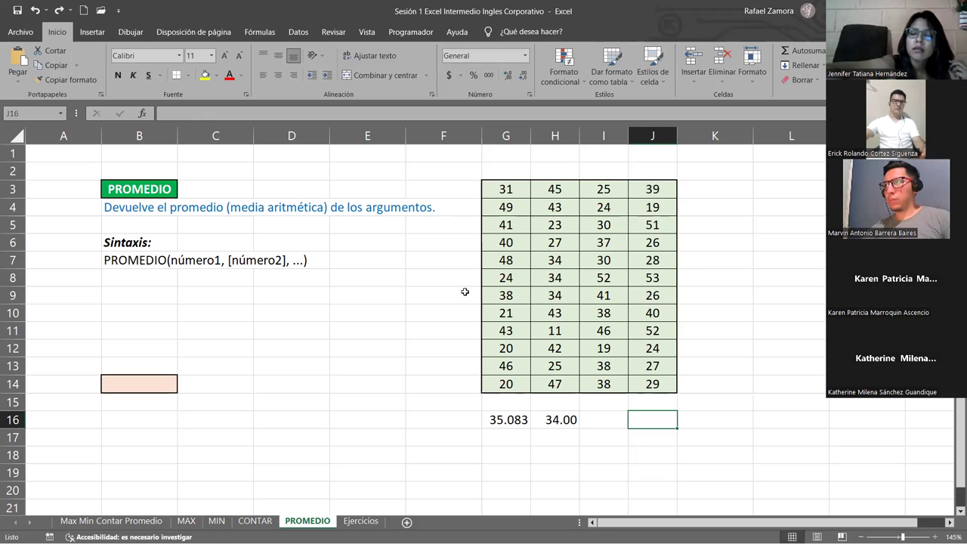
- On the Ejercicios sheet, enter =MAX(10,50,60,80) in F5 so it returns 80
left_click(360, 521)
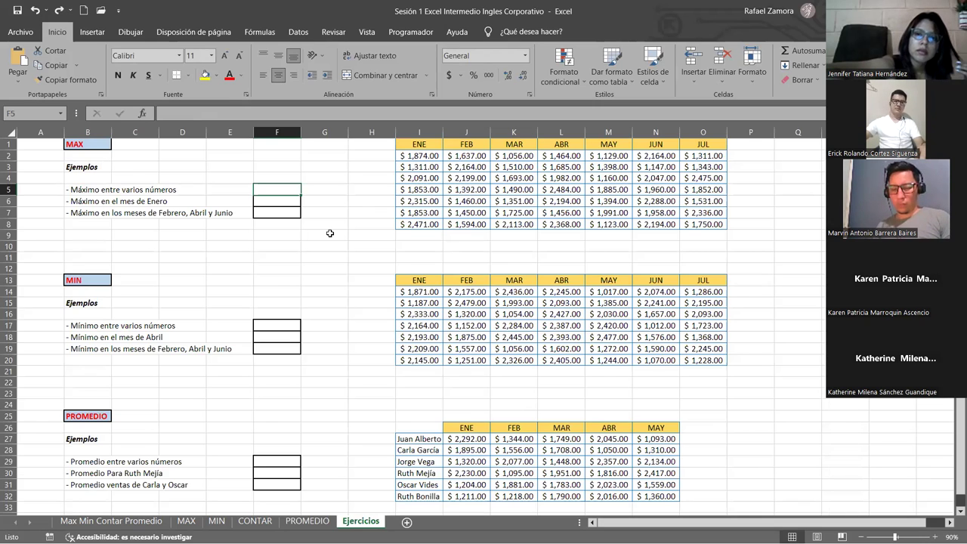
left_click(276, 268)
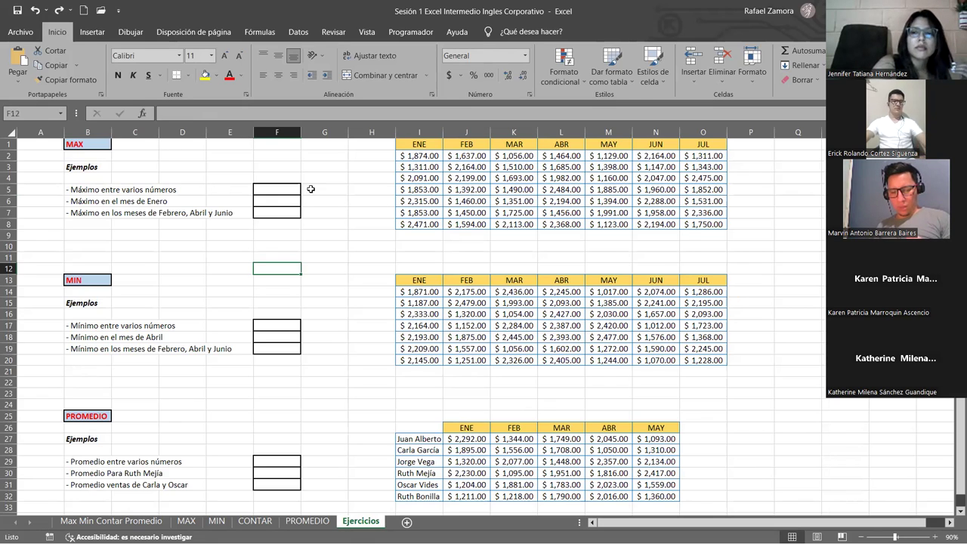
left_click(268, 192)
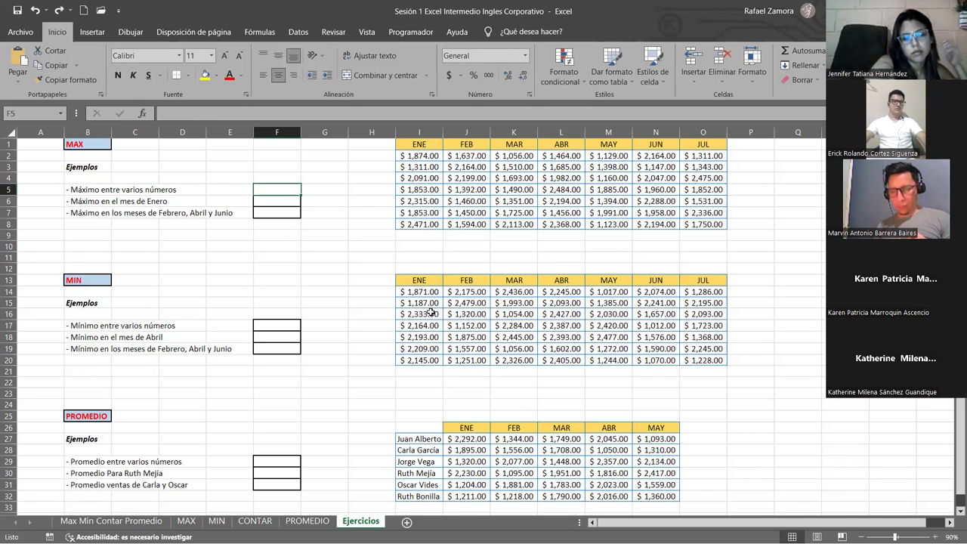
type("=")
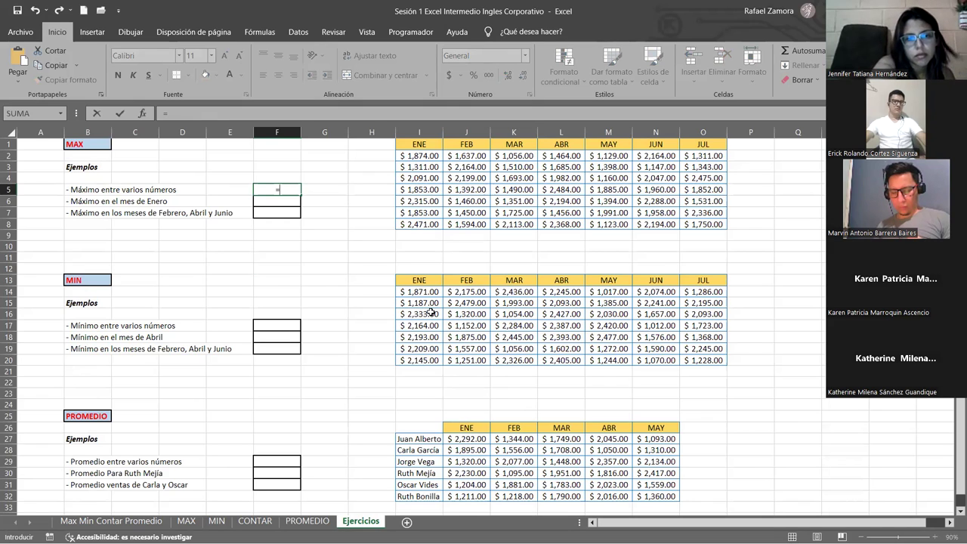
type("MAX(")
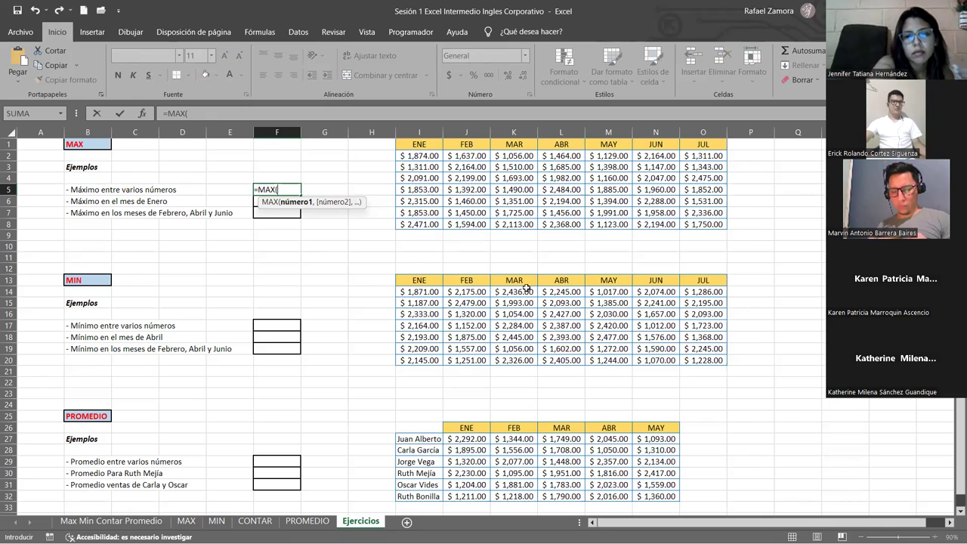
type("10")
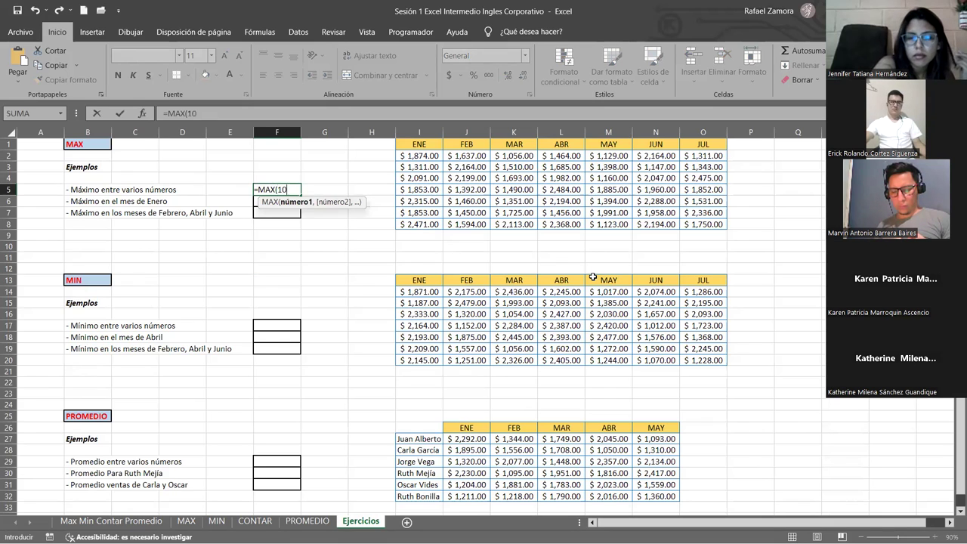
type(",")
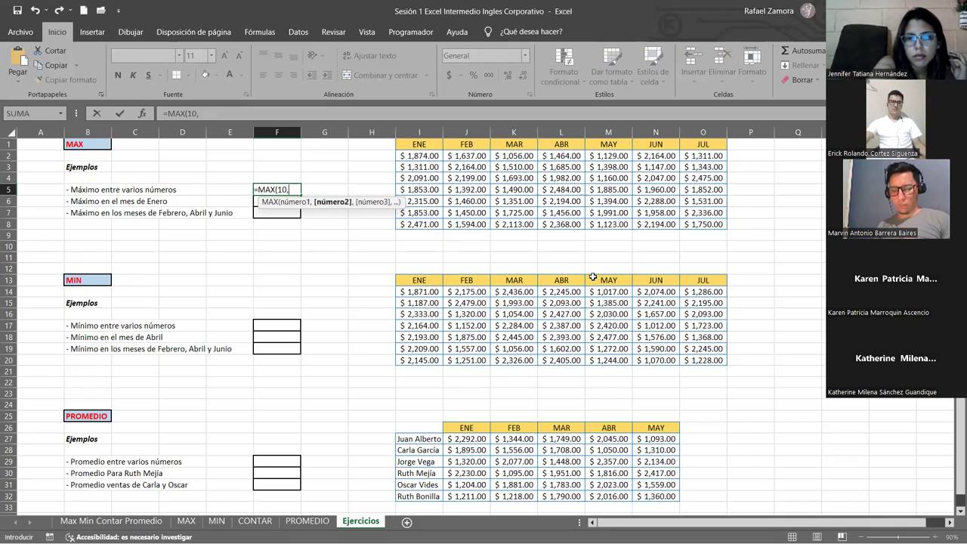
type("50,60,80")
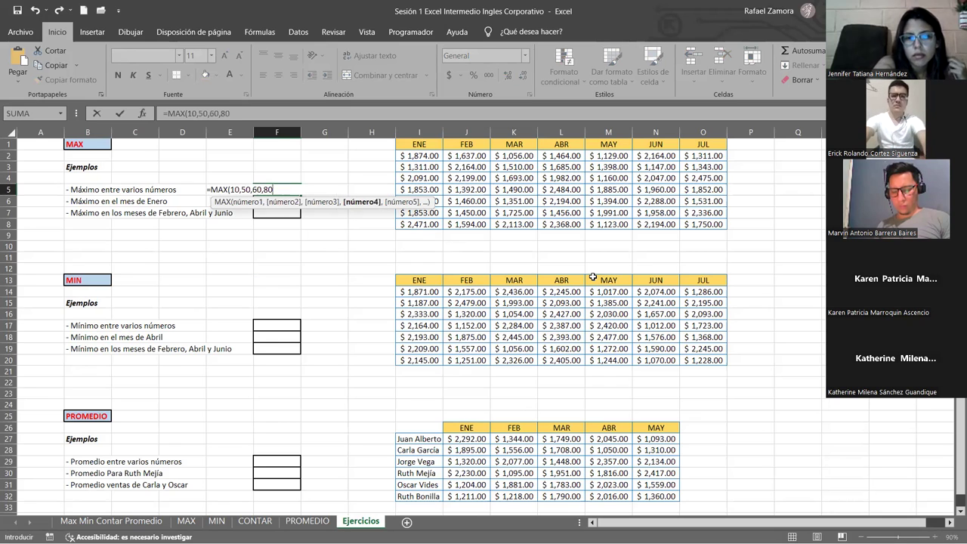
type(")")
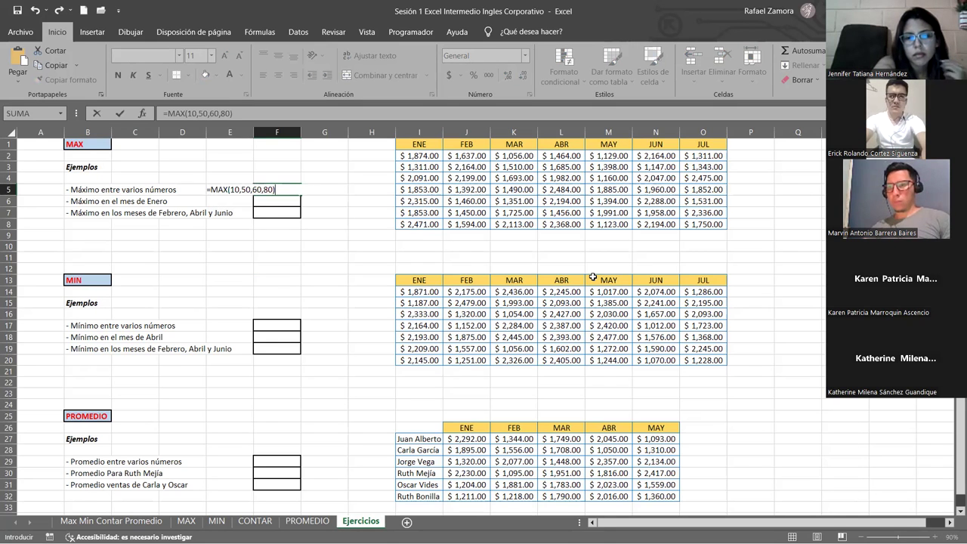
key("Return")
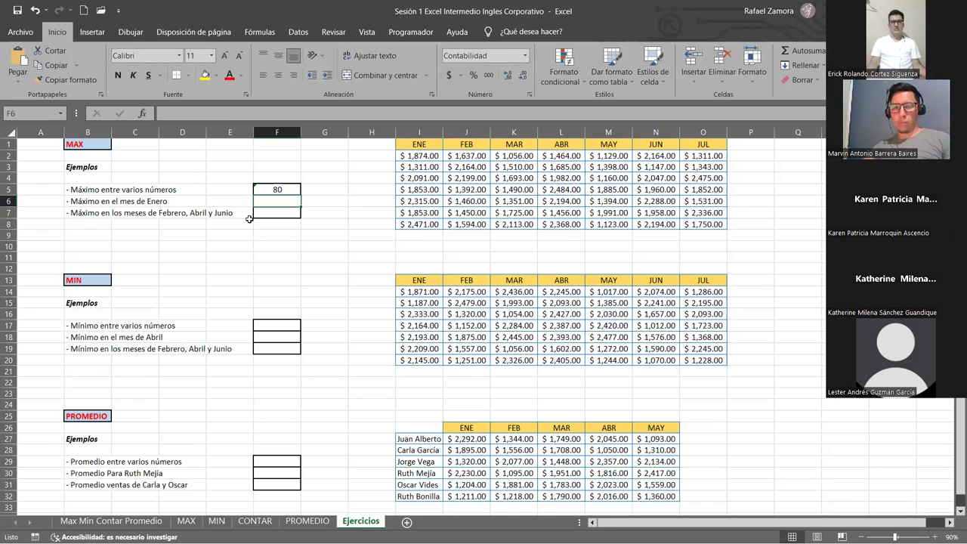
double_click(277, 190)
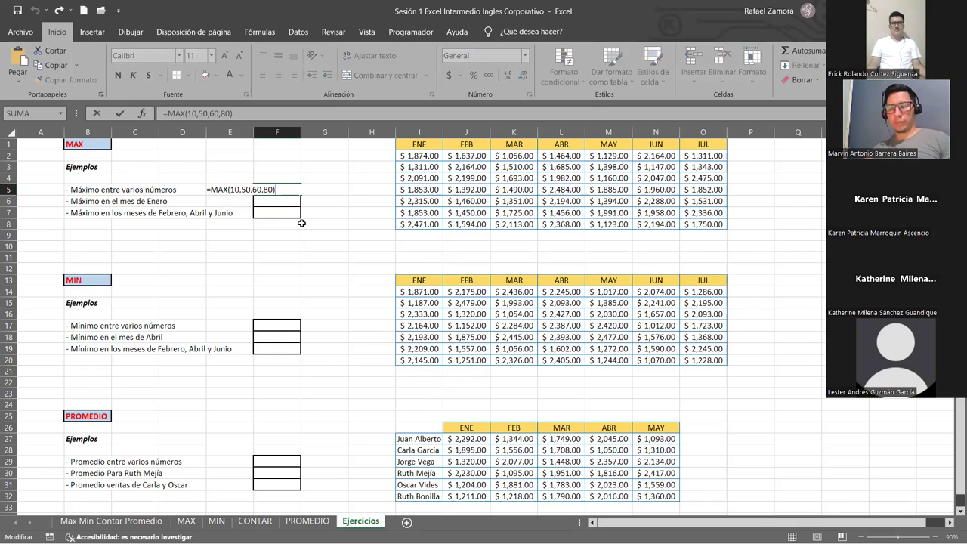
key("Return")
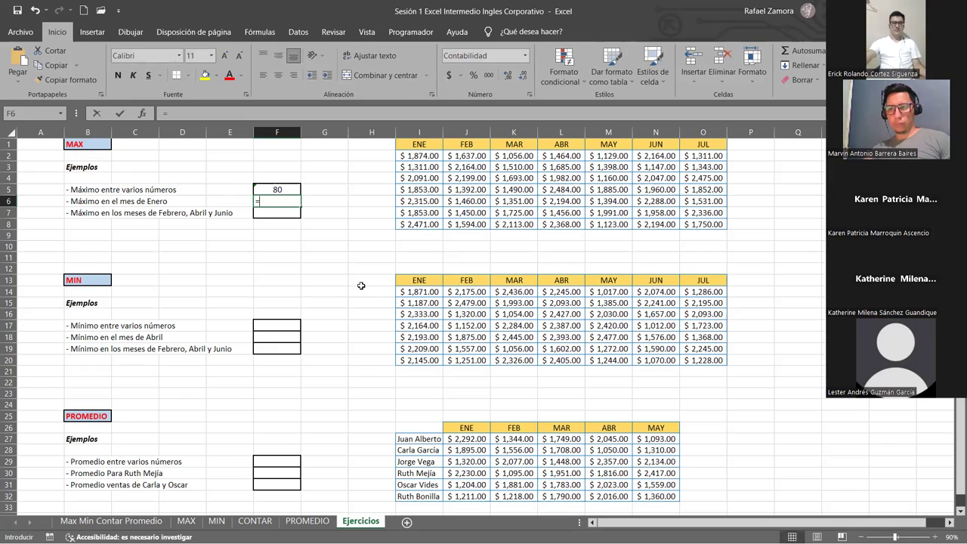
- Enter =MAX(I2:I8) in F6 to show January's highest value, $2,471.00
type("=")
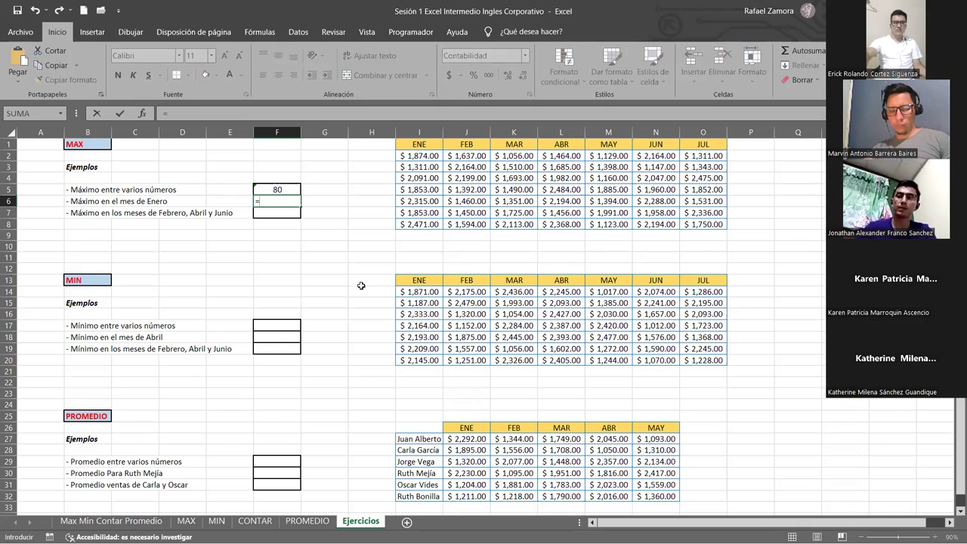
type("MAX(")
left_click(435, 156)
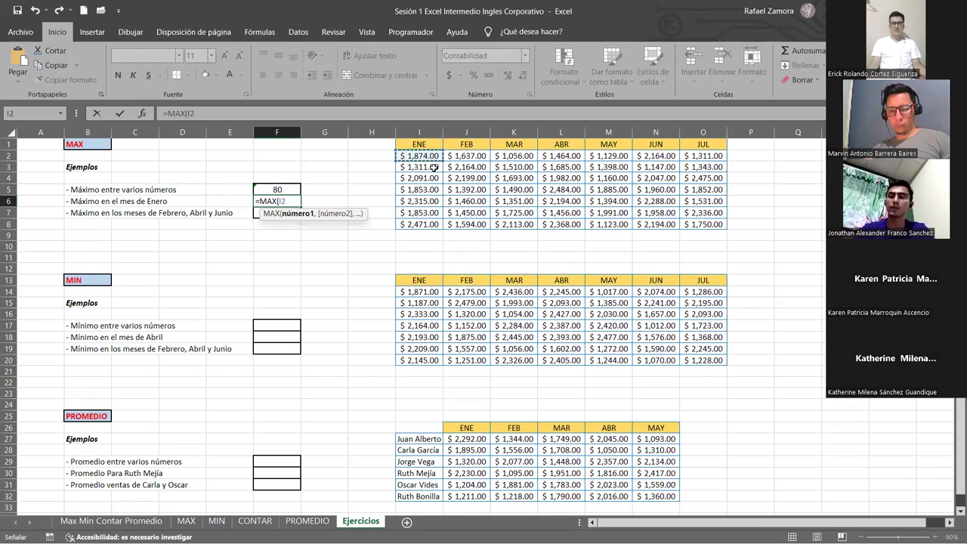
left_click(429, 223, "shift")
type(")")
key("ctrl+Return")
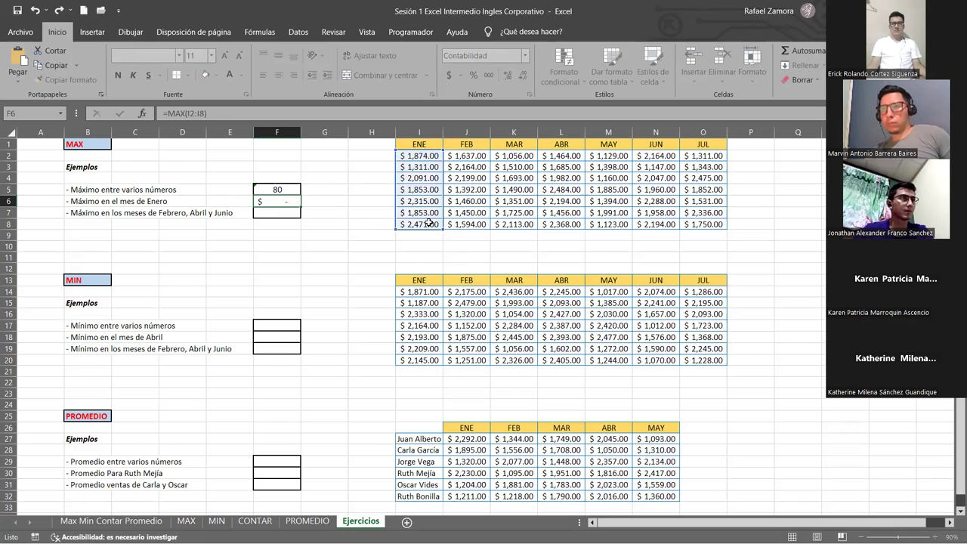
left_click(602, 177)
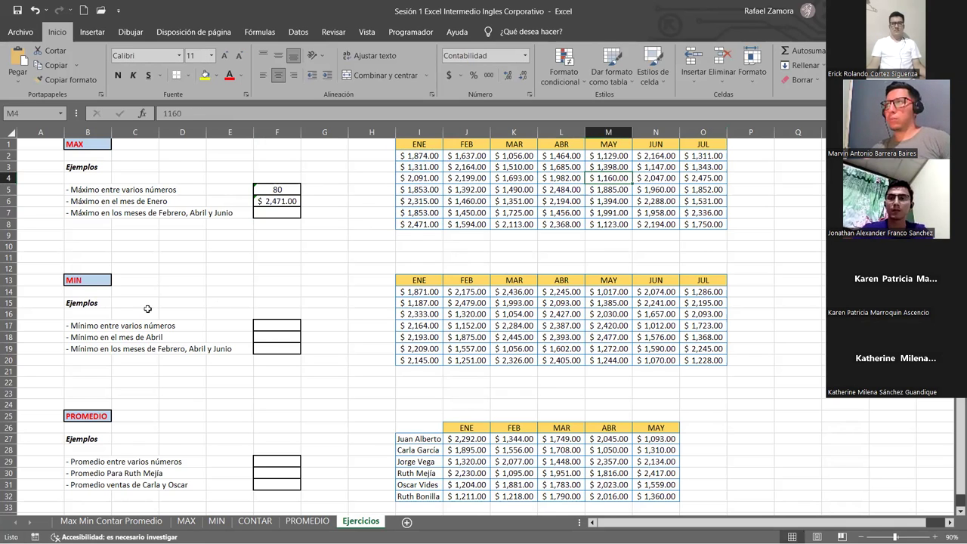
left_click(282, 217)
- Enter =MAX(J2:J8,L2:L8,N2:N8) in F7, returning $2,484.00 for February, April and June
type("=")
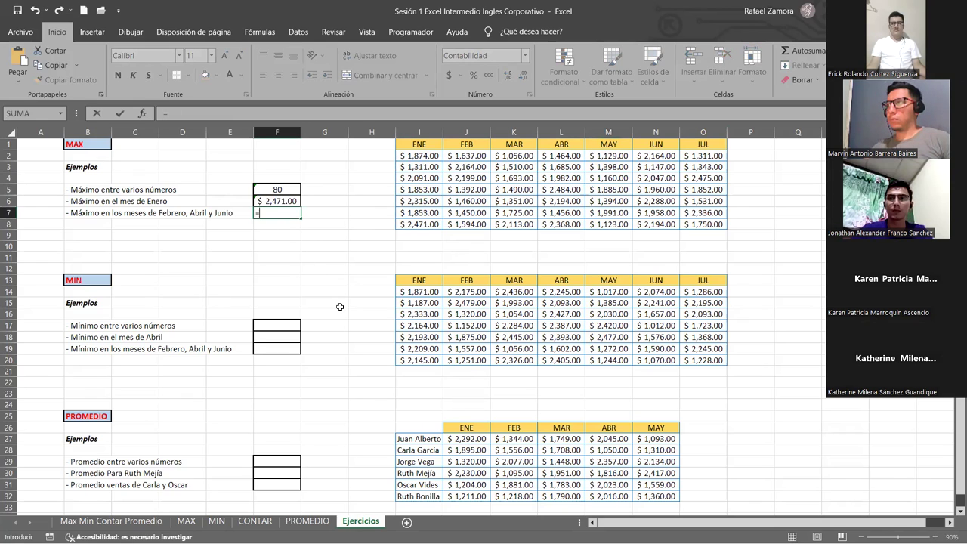
type("MAX(")
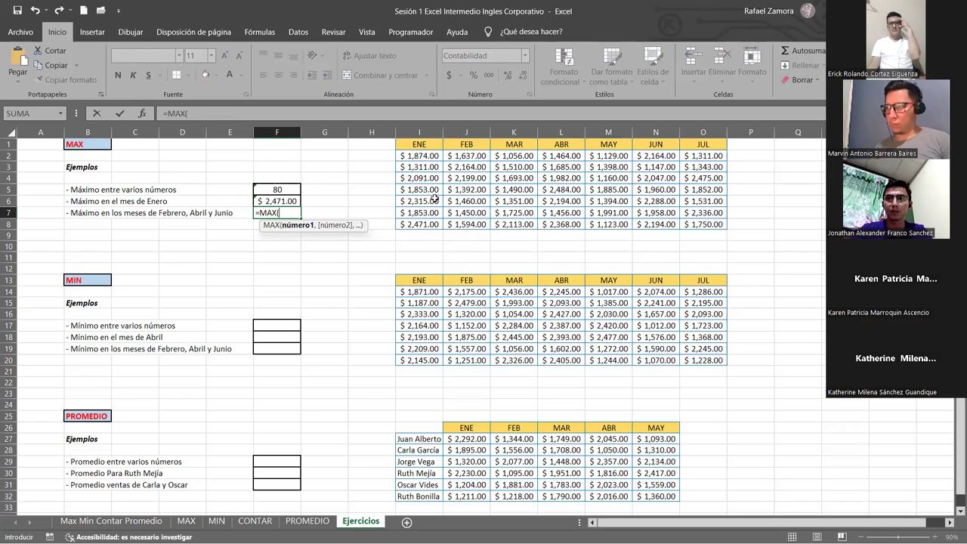
left_click(474, 156)
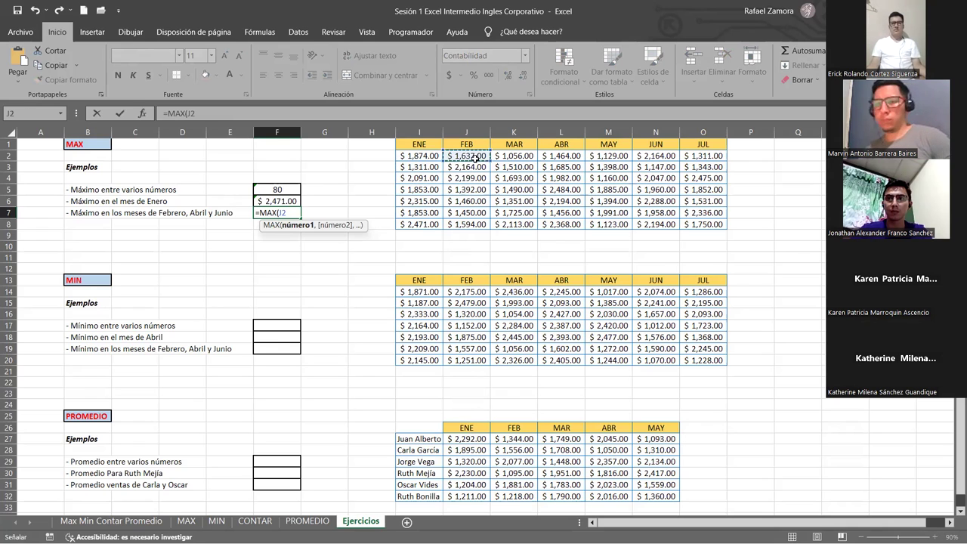
left_click(472, 222, "shift")
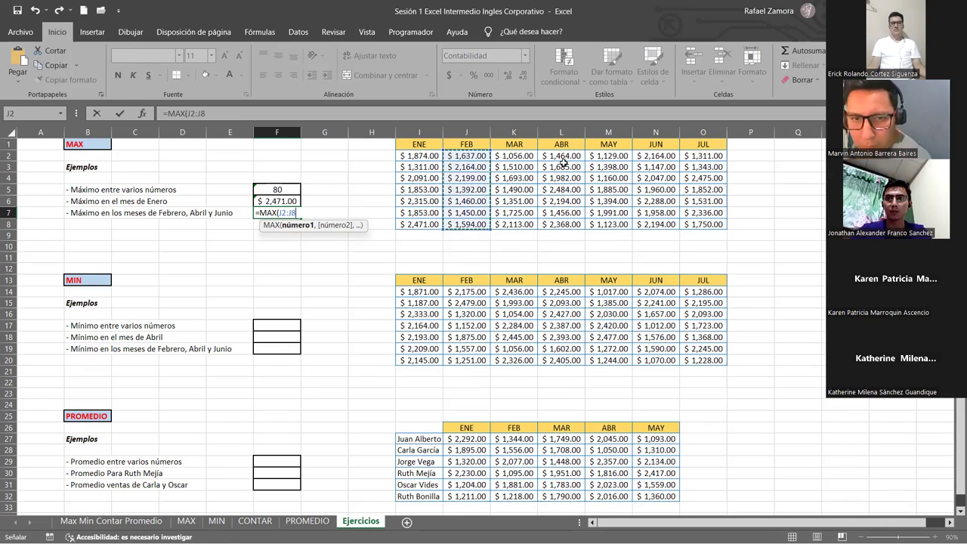
type(",")
left_click_drag(563, 156, 563, 224)
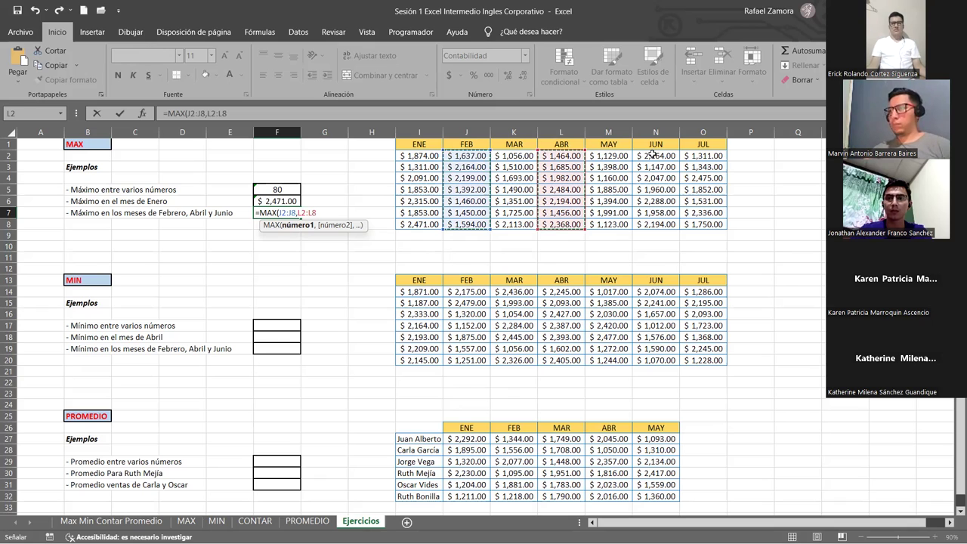
type(",")
left_click_drag(653, 154, 649, 223)
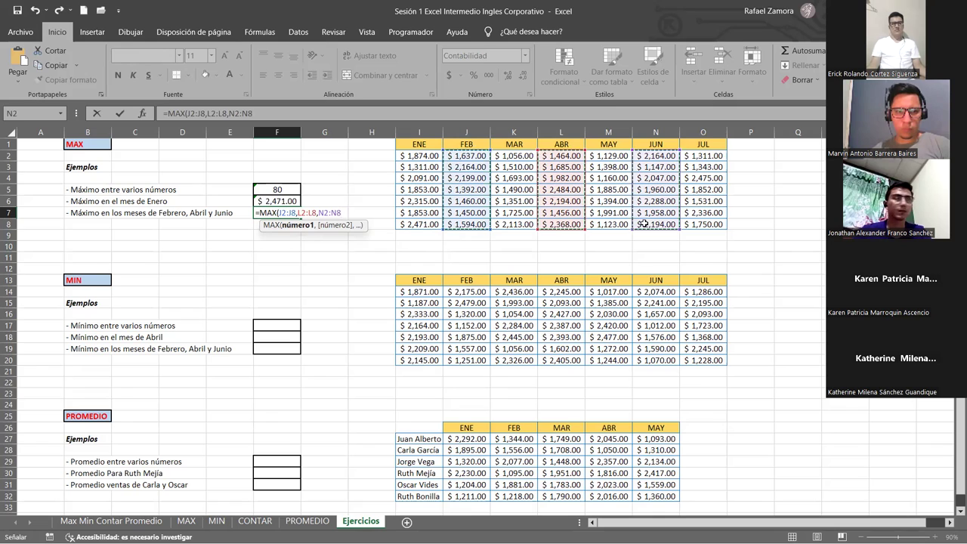
type(")")
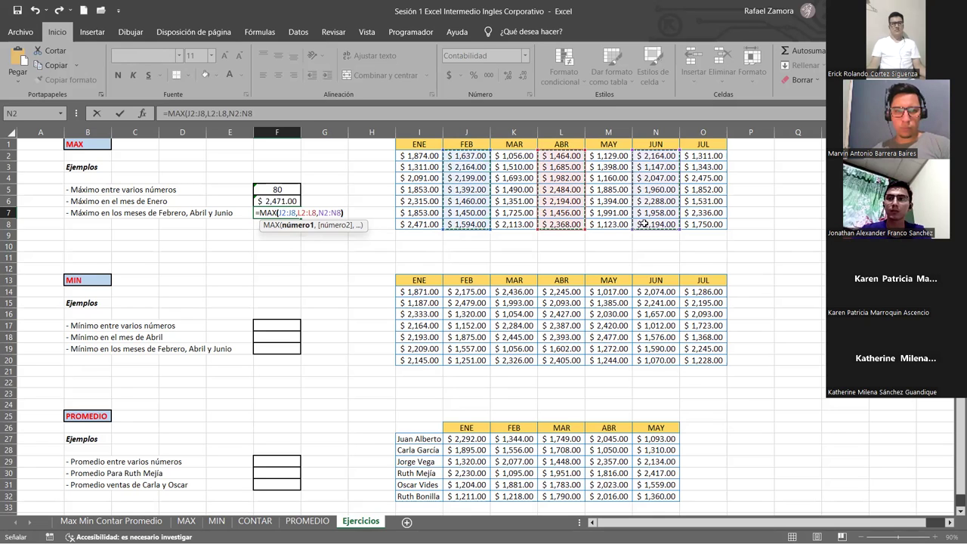
key("Return")
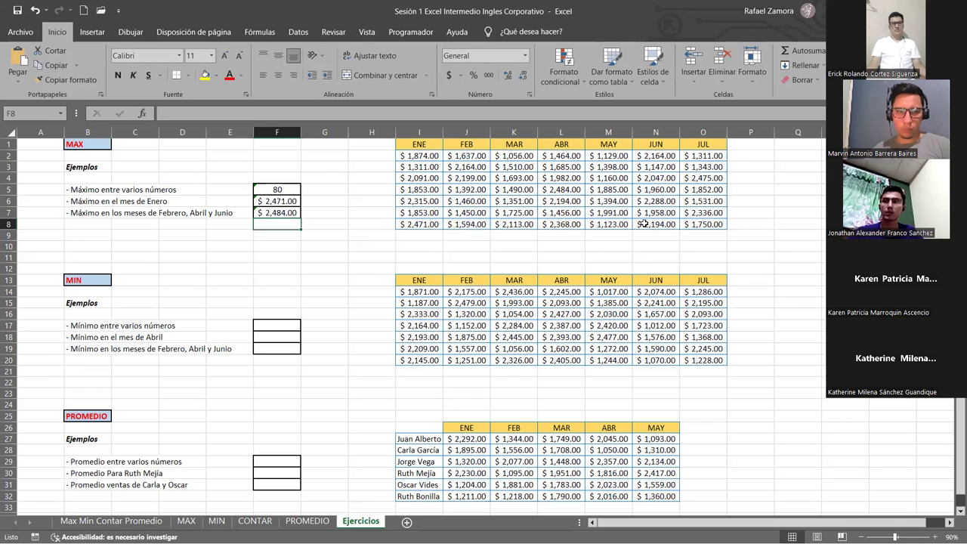
left_click(573, 224)
left_click(644, 338)
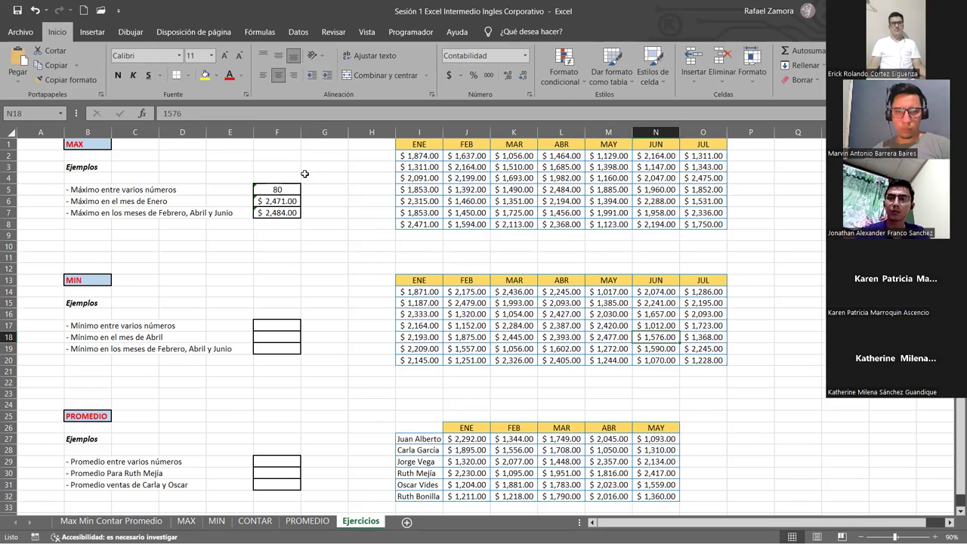
- Dismiss the error-check warning on F5's MAX formula with Omitir error, keeping 80
left_click_drag(295, 189, 287, 214)
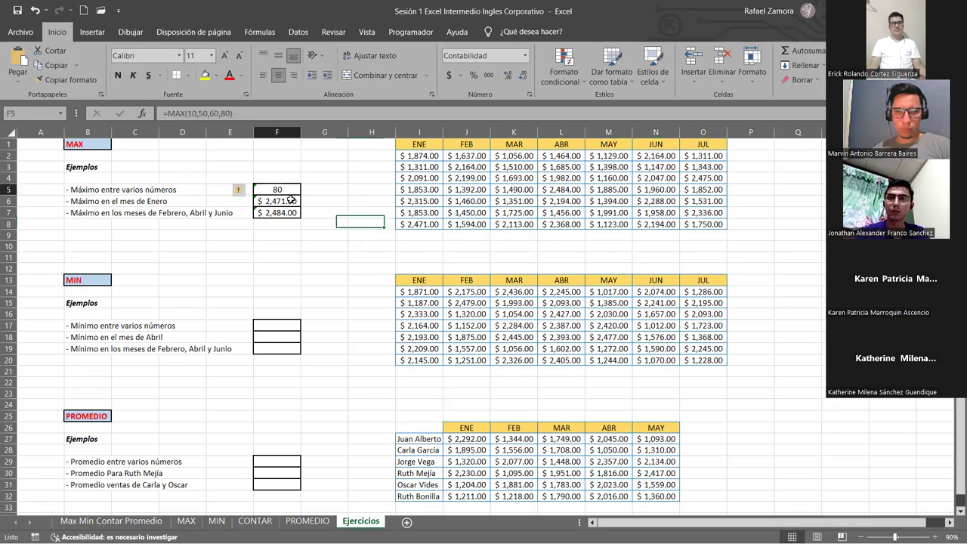
left_click(238, 189)
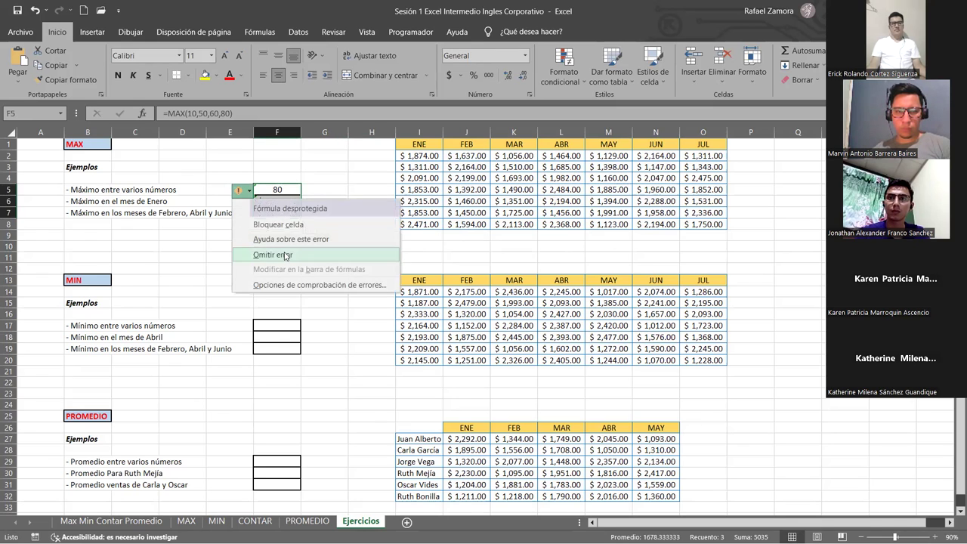
left_click(317, 254)
left_click(317, 208)
left_click(343, 301)
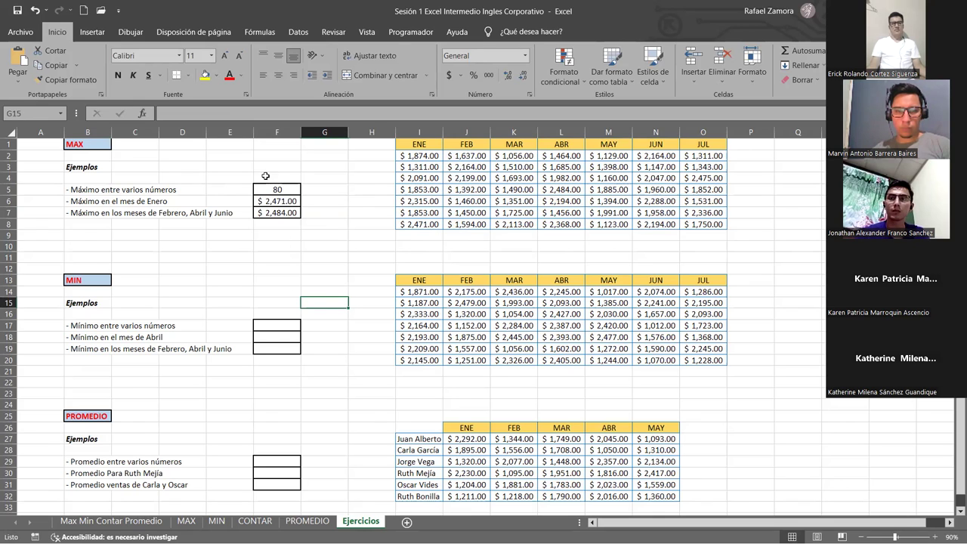
left_click(340, 358)
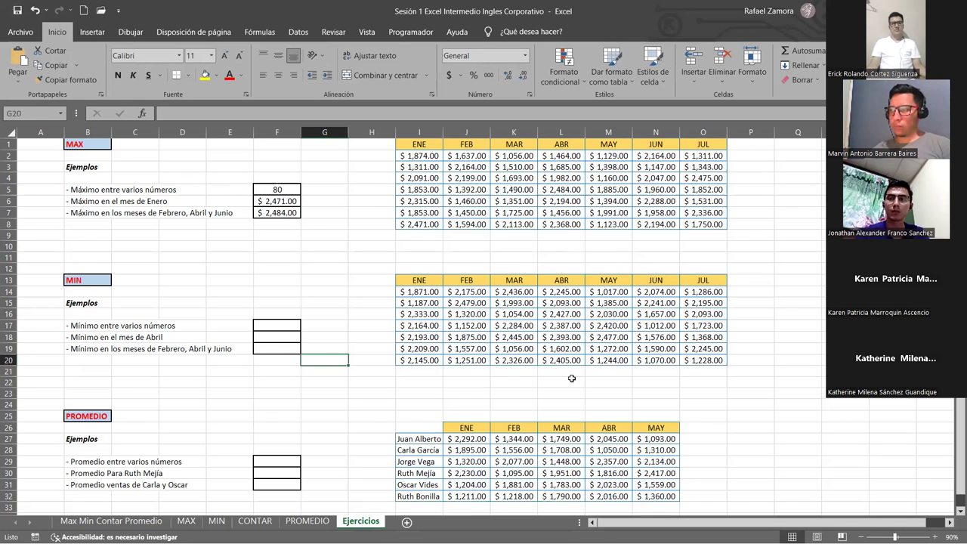
left_click(358, 386)
- Apply a yellow fill to F19 and to F30:F31 to mark the MIN and average answers
left_click(287, 348)
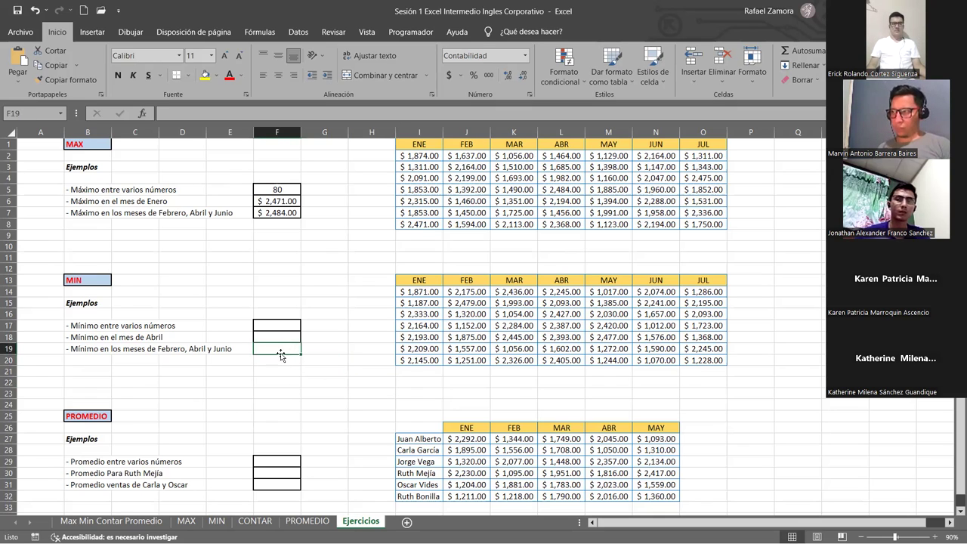
left_click(204, 75)
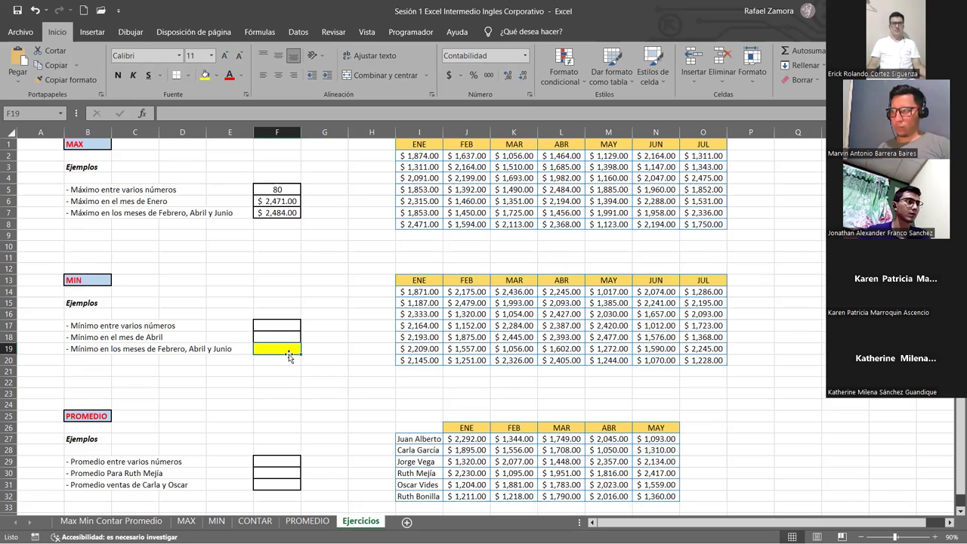
scroll(350, 388, "down", 2)
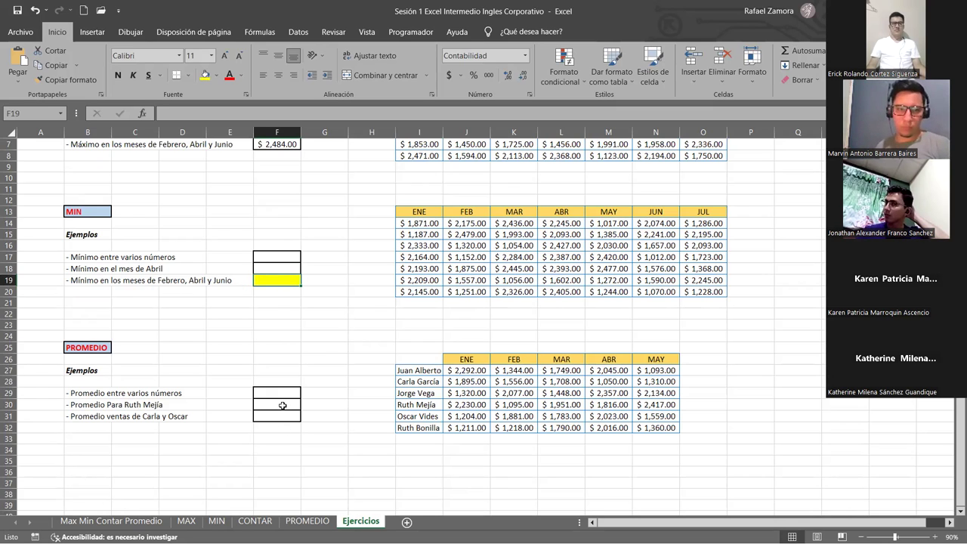
left_click_drag(282, 406, 282, 416)
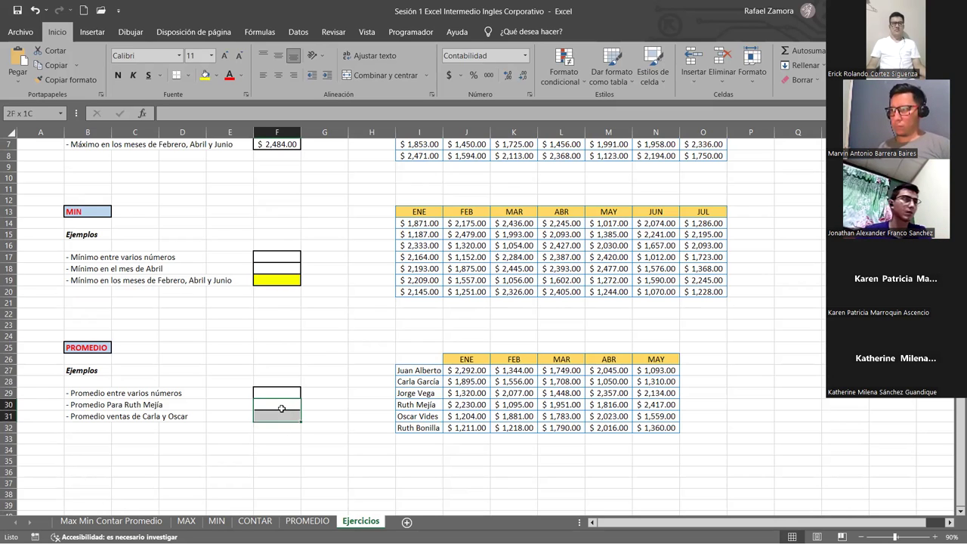
left_click(204, 75)
left_click(358, 369)
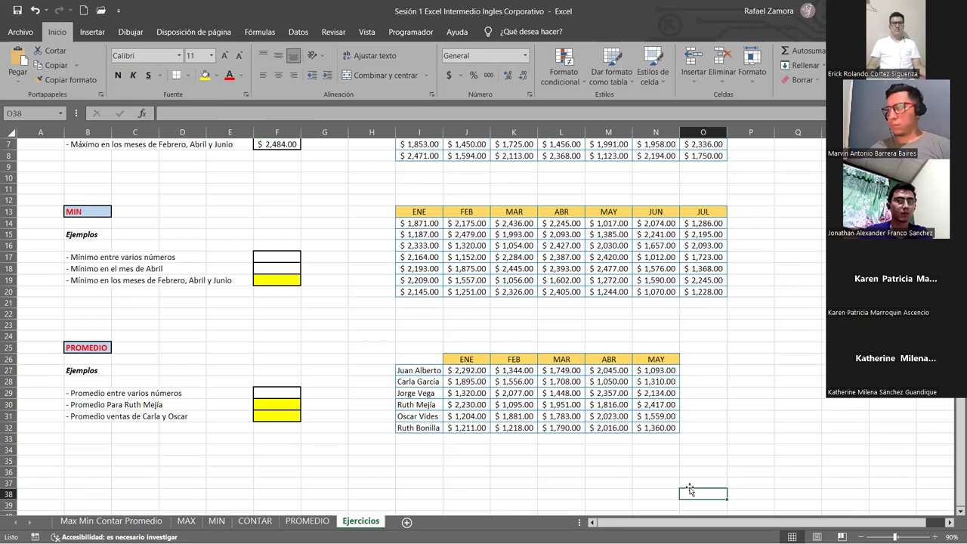
left_click(595, 414)
left_click(609, 270)
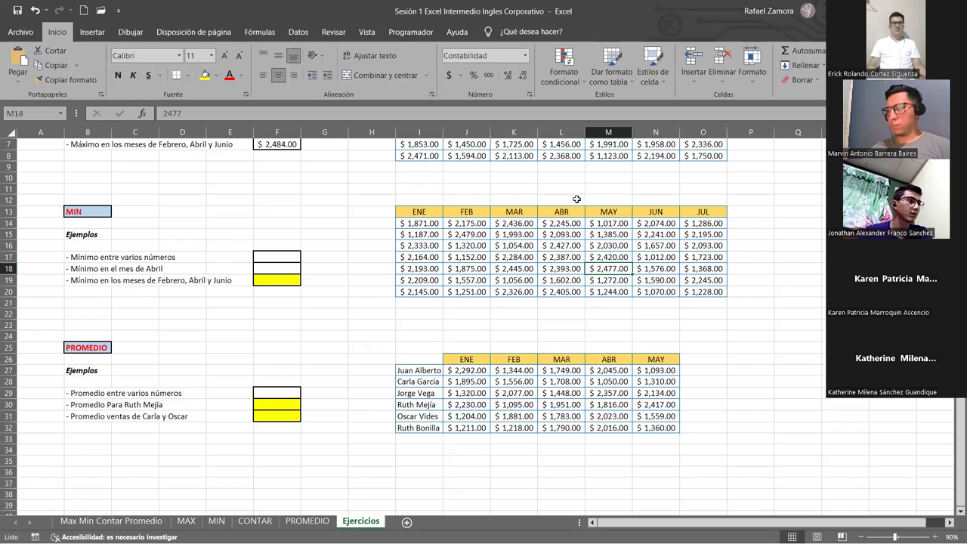
left_click(732, 377)
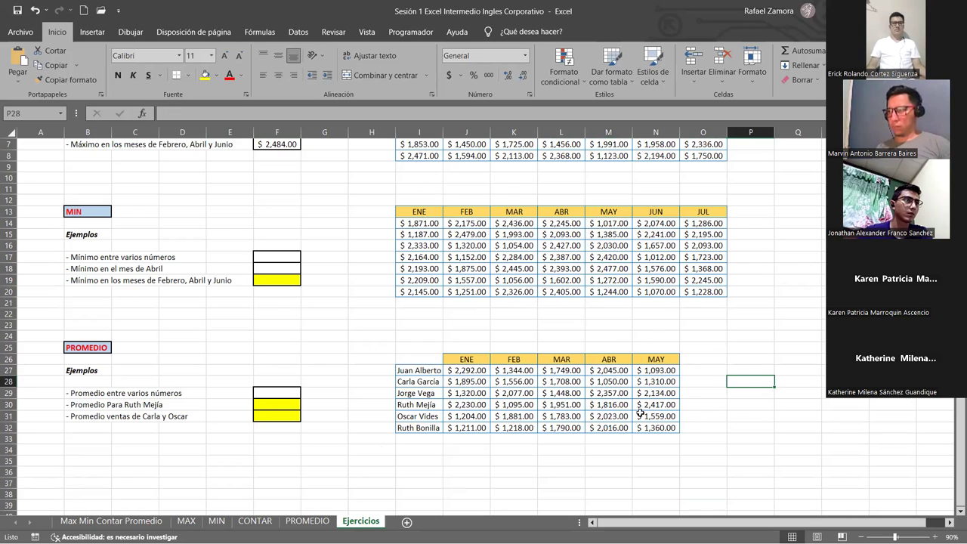
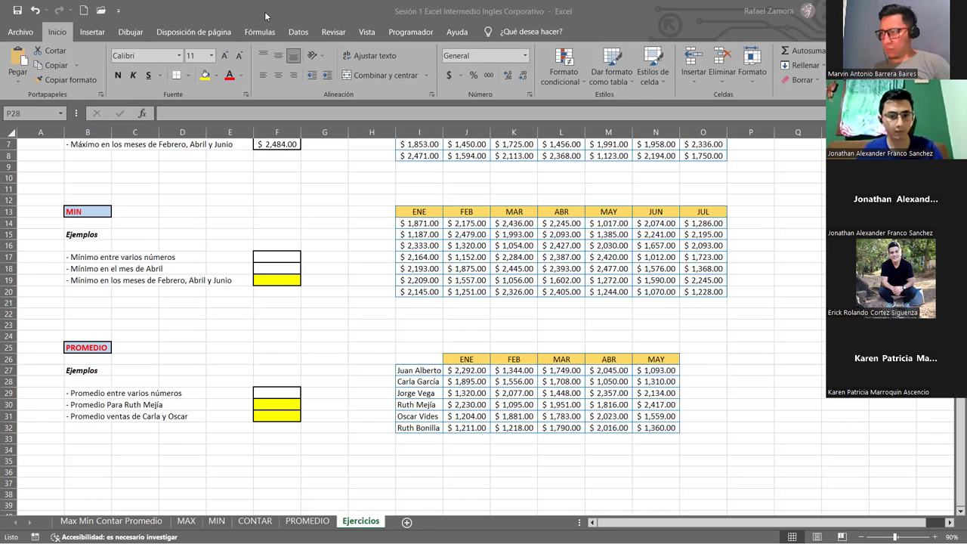
- Enter =MIN(J14:J20,L14:L20,N14:N20) in F19 to get the lowest sale, $1,012.00
left_click(287, 284)
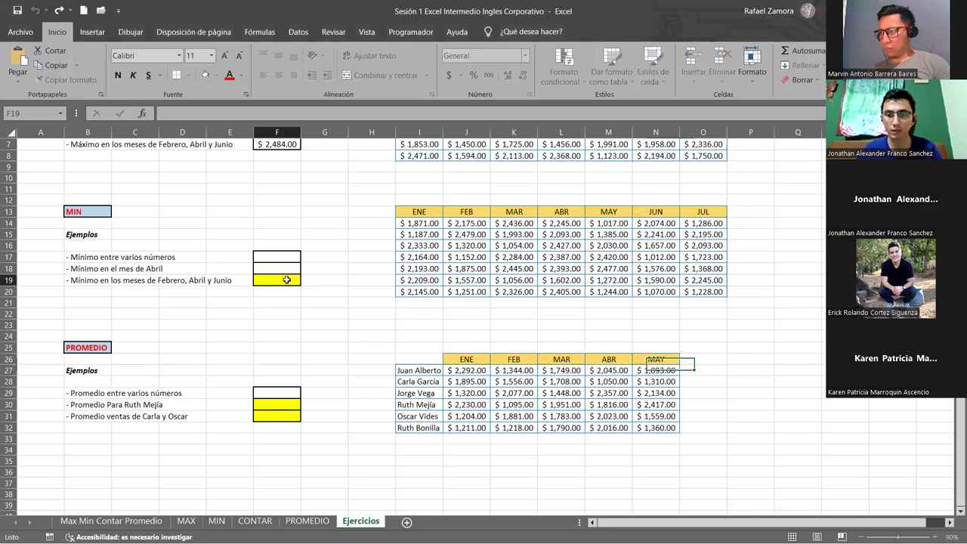
type("=")
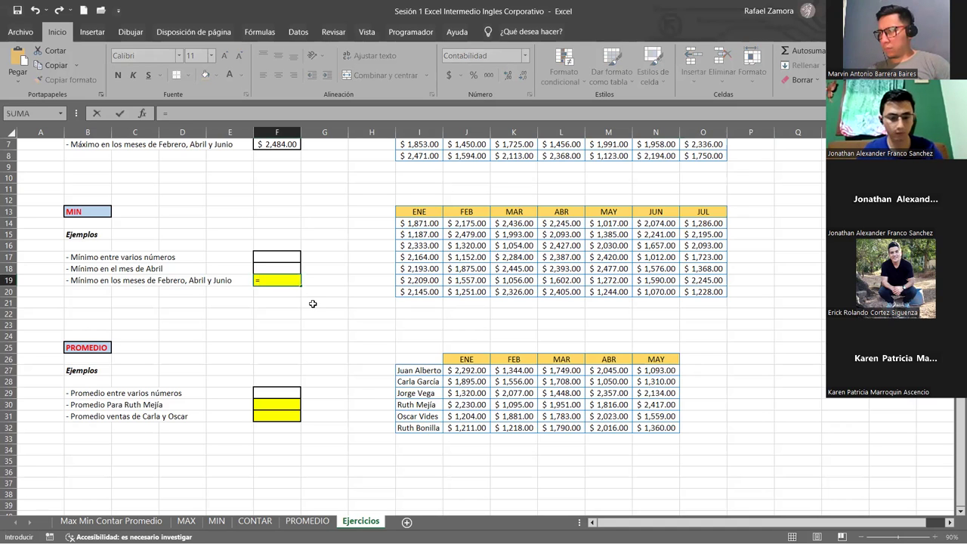
type("MIN(")
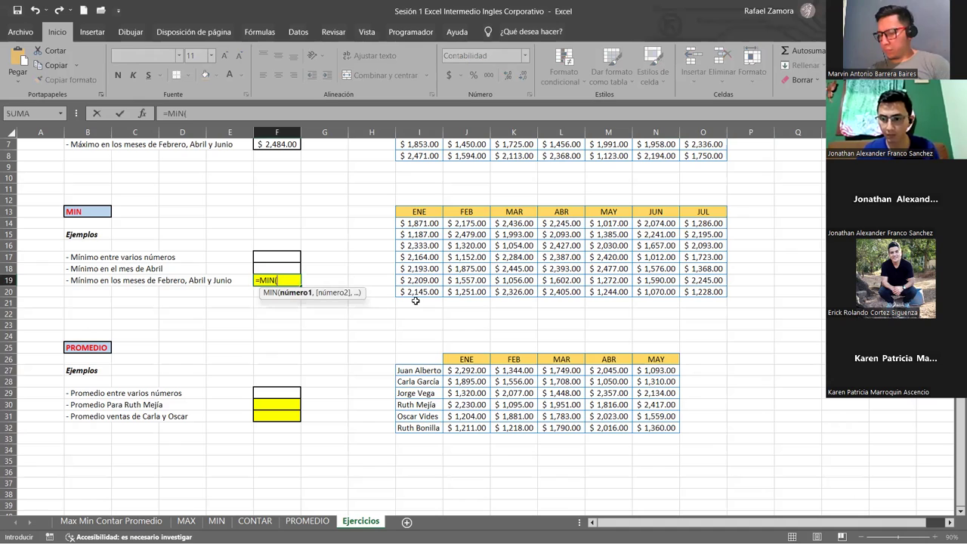
left_click_drag(471, 224, 472, 292)
type(",")
left_click_drag(561, 224, 559, 290)
type(",")
left_click_drag(663, 223, 656, 292)
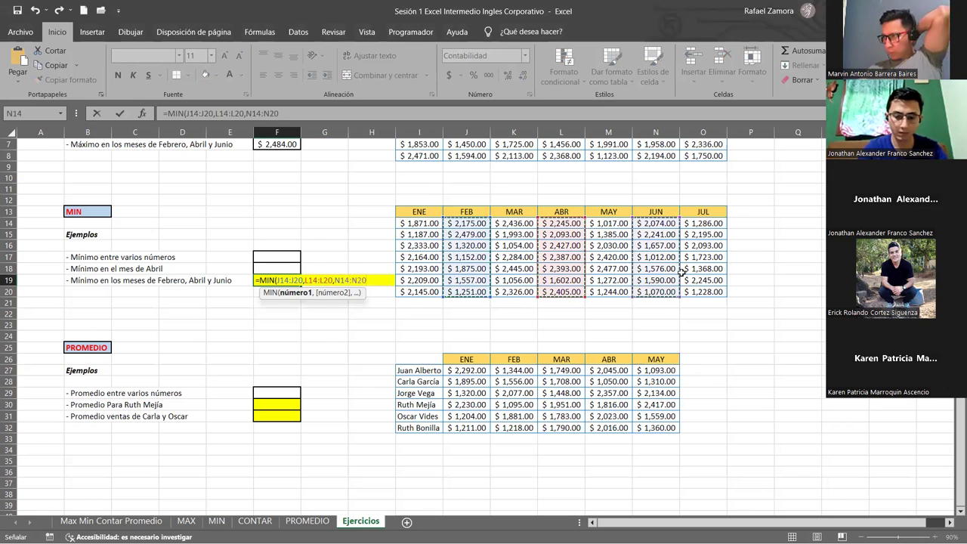
key("Return")
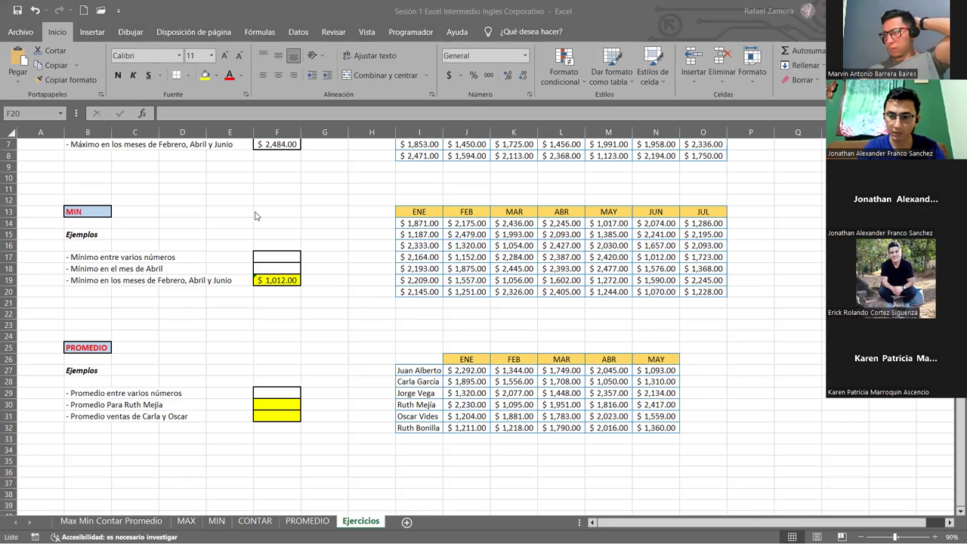
- Average row J30:N30 with PROMEDIO in F30, returning $1,901.80
left_click(263, 405)
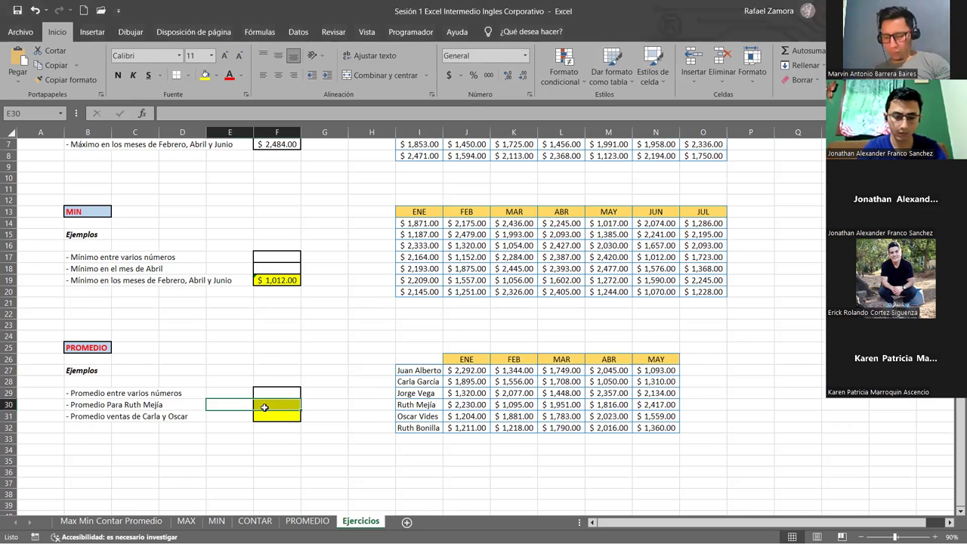
type("=")
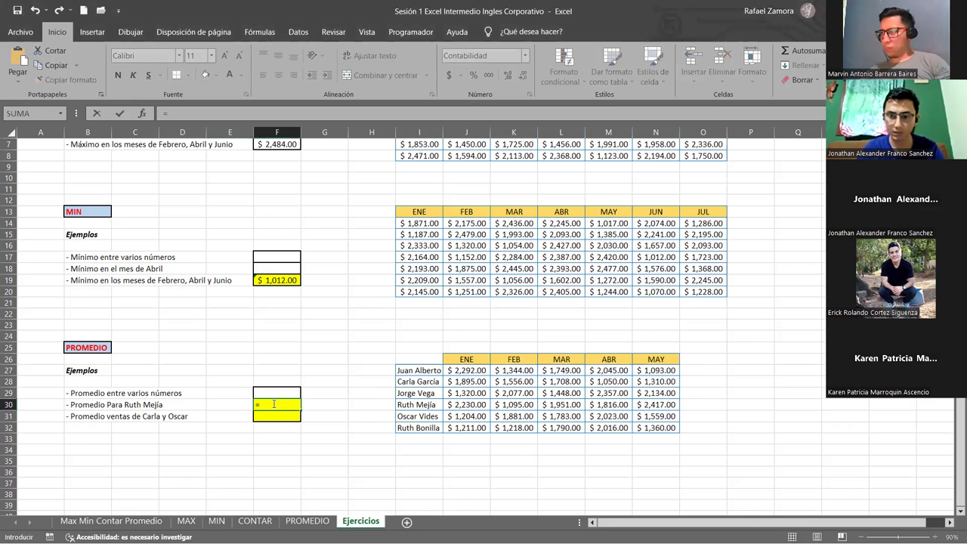
type("prom")
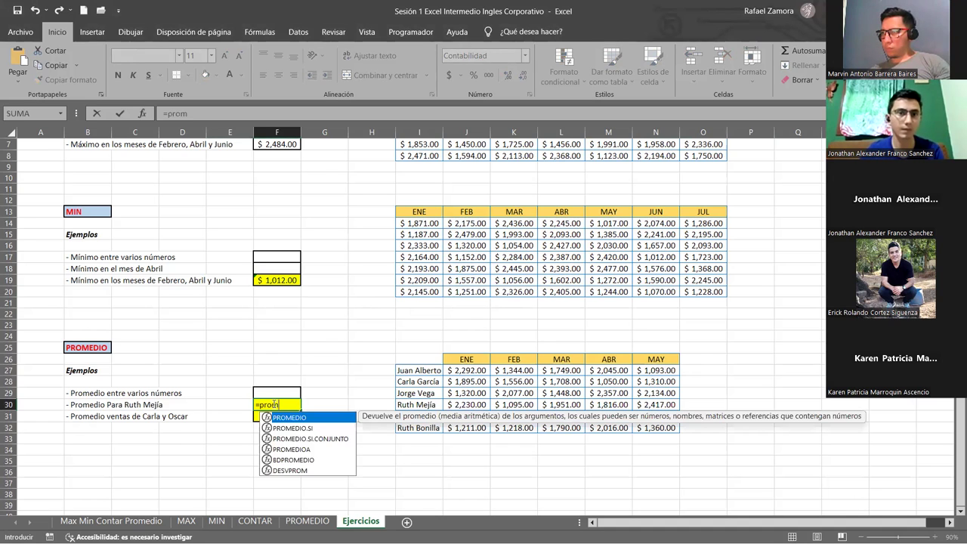
key("Tab")
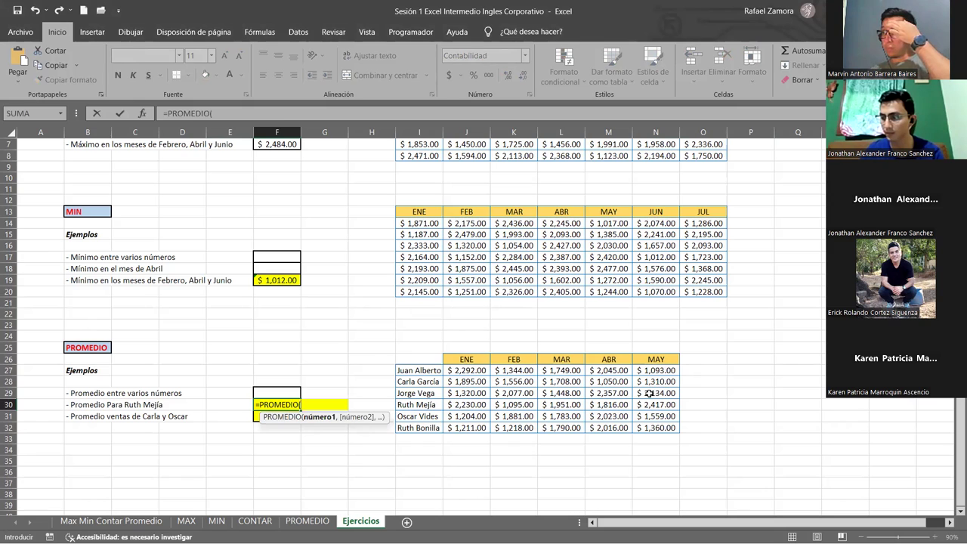
left_click_drag(649, 405, 466, 405)
key("Return")
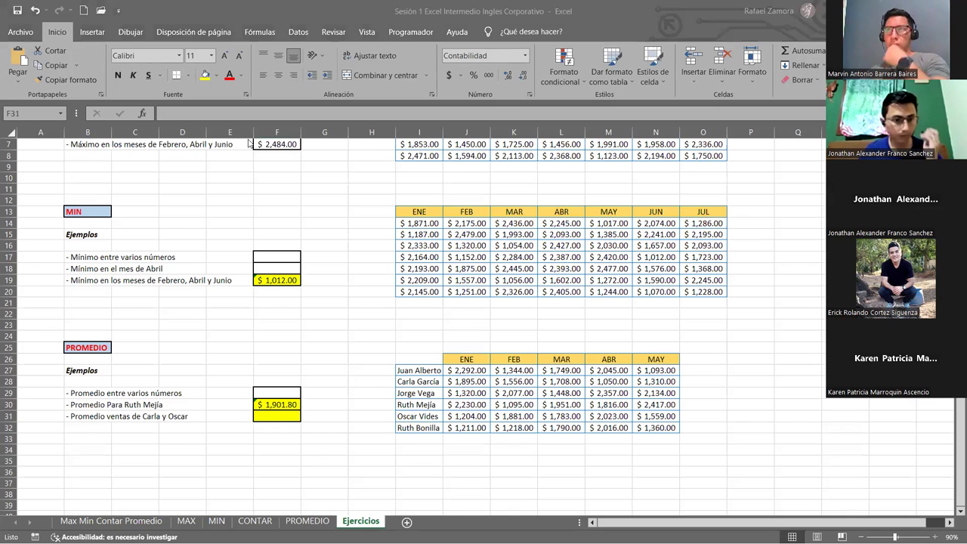
- Enter =PROMEDIO(J28:N28,J31:N31) in F31 to get the combined average of $1,596.90
left_click(273, 414)
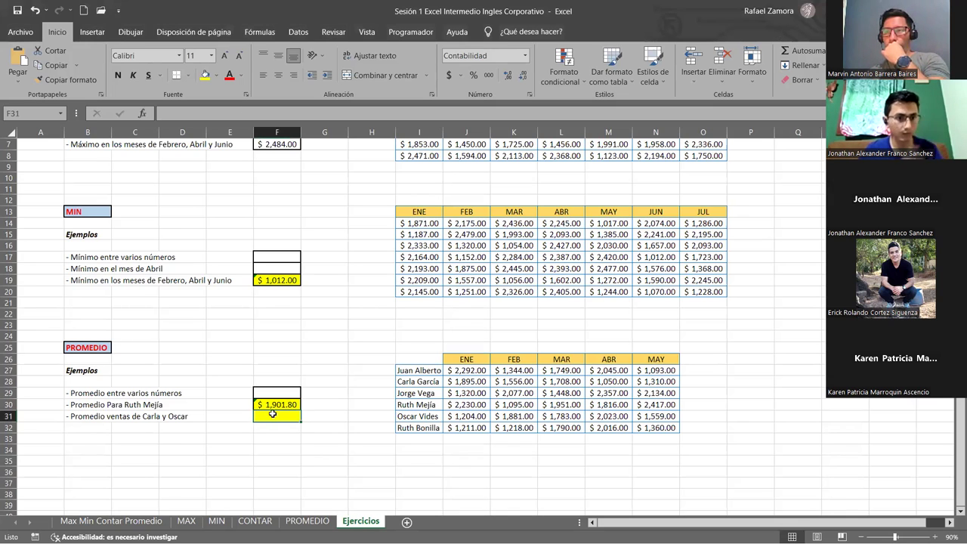
type("=")
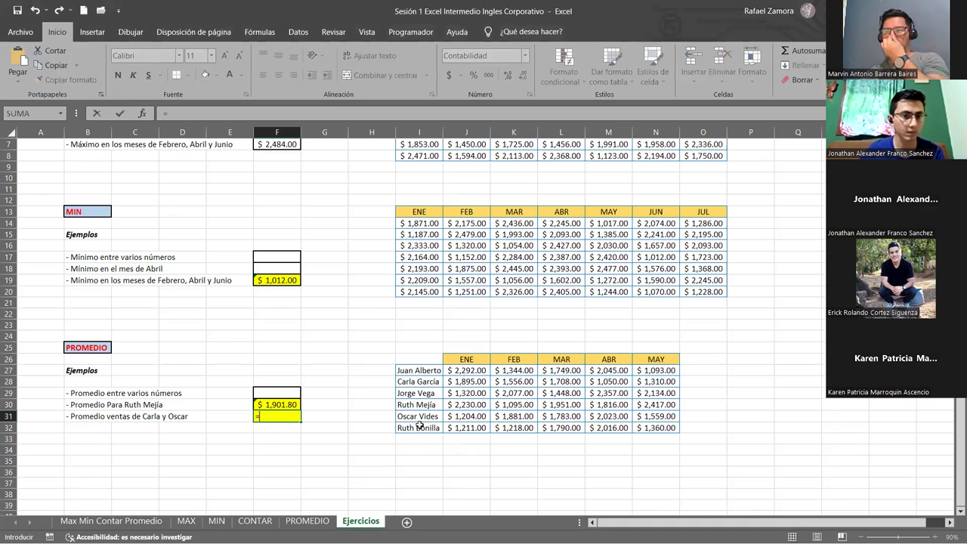
type("prome")
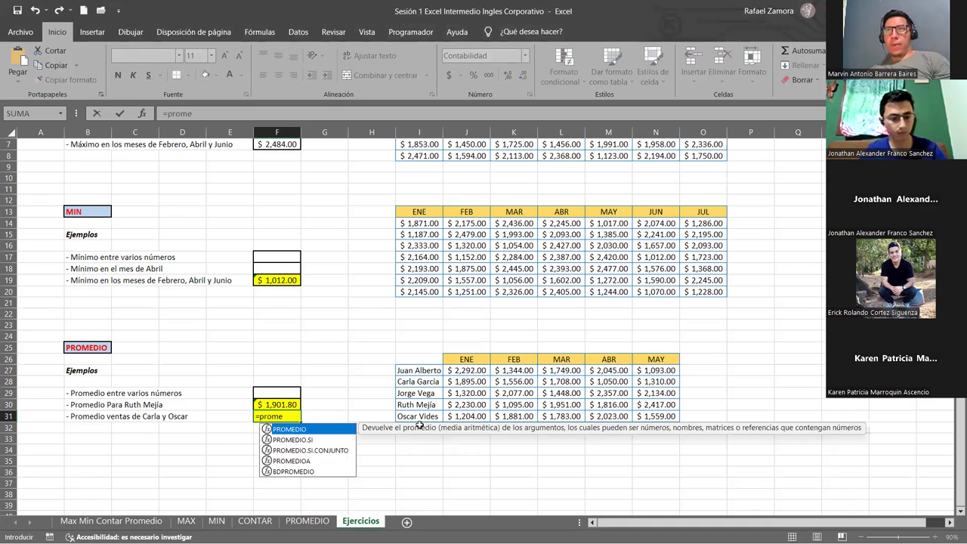
key("Tab")
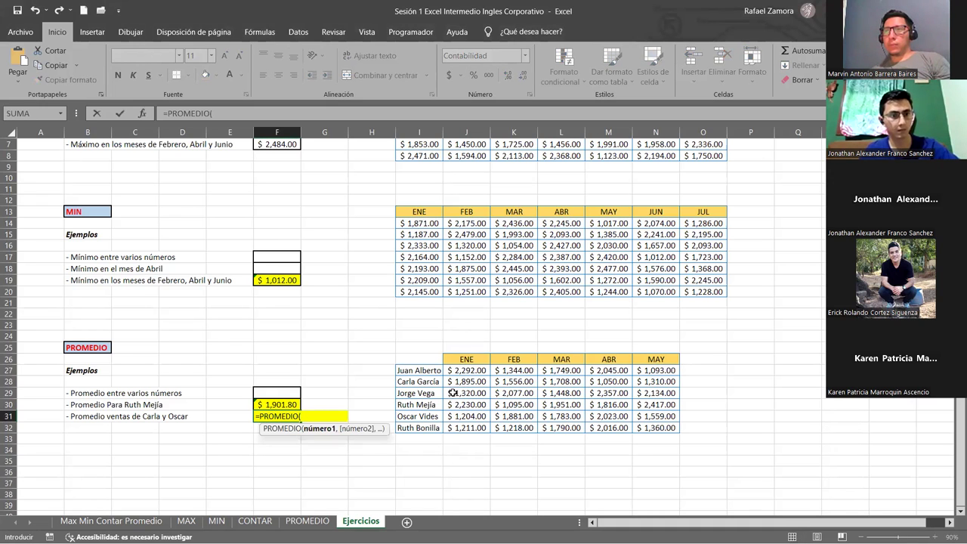
left_click(454, 383)
left_click(651, 382, "shift")
type(",")
left_click(467, 417)
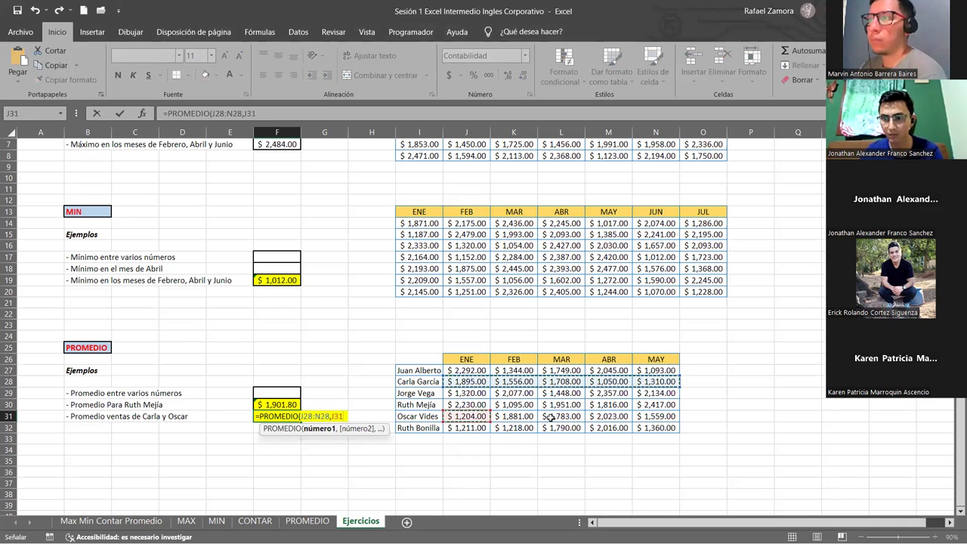
left_click(655, 416, "shift")
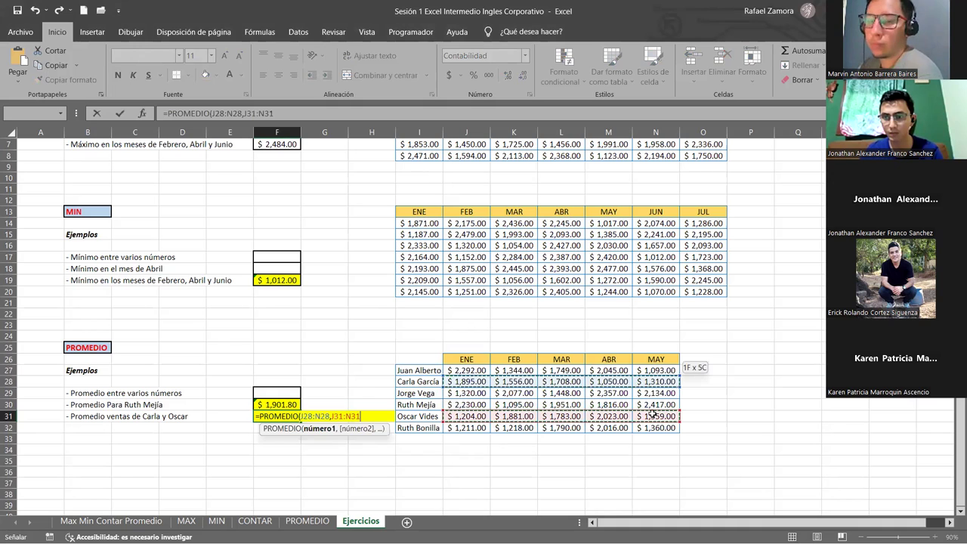
type(")")
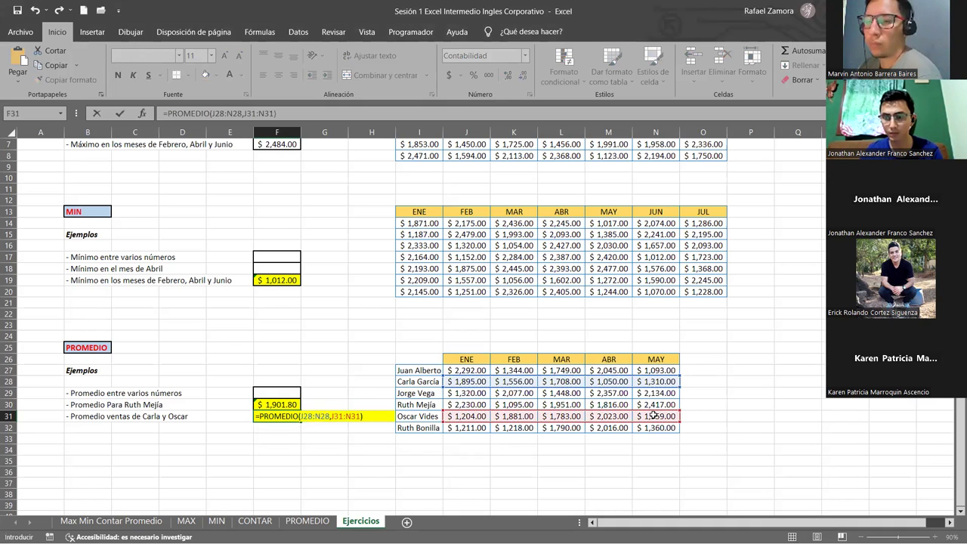
key("Return")
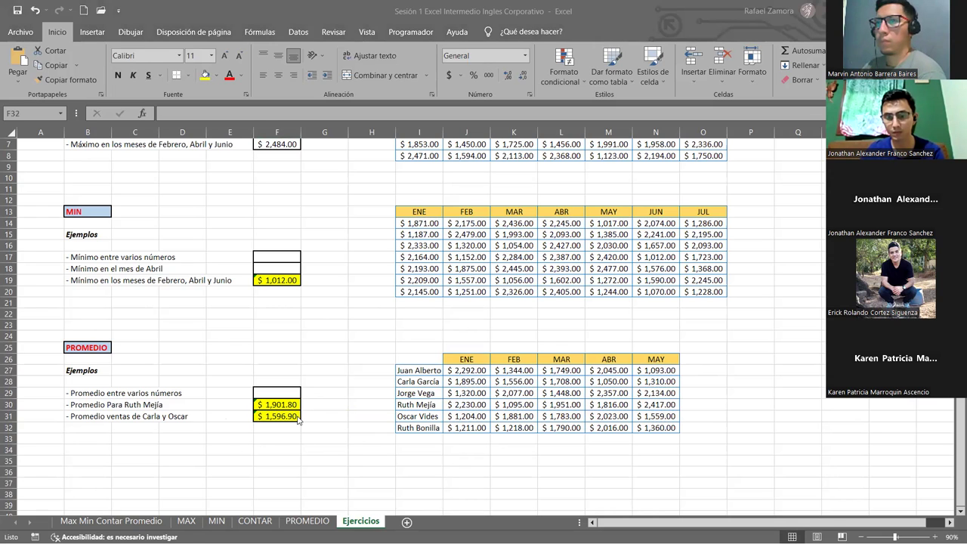
- Reopen the F31 formula to review its ranges, leaving it unchanged
double_click(280, 416)
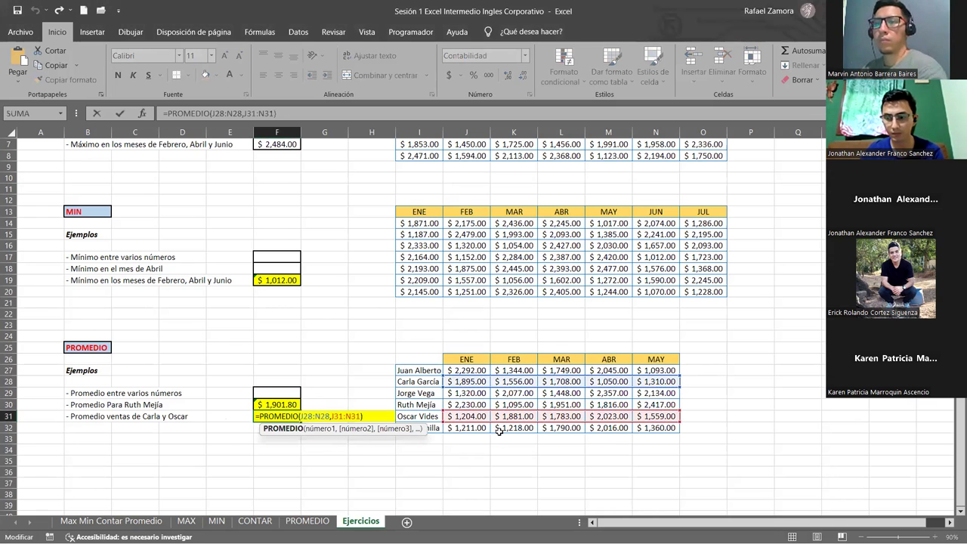
key("Return")
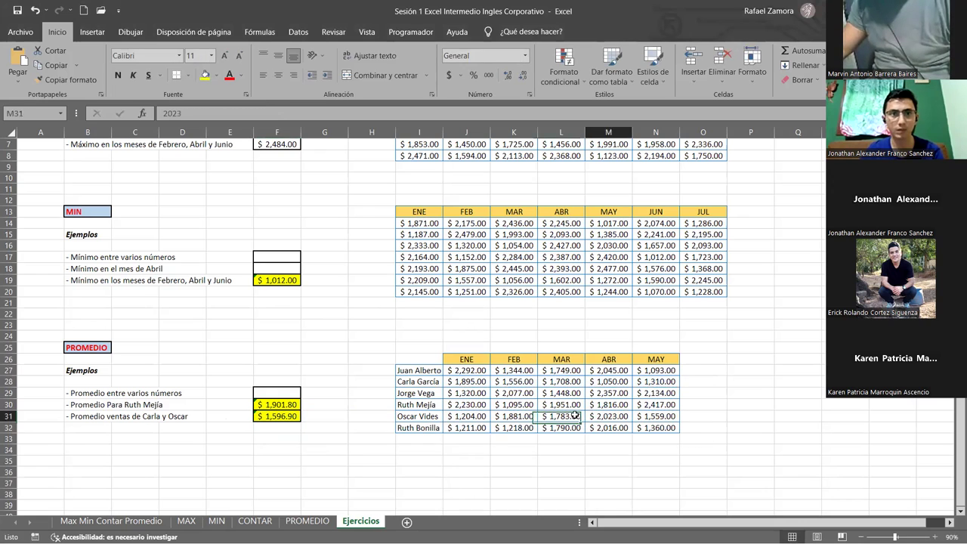
left_click(562, 417)
left_click(609, 415)
left_click(656, 393)
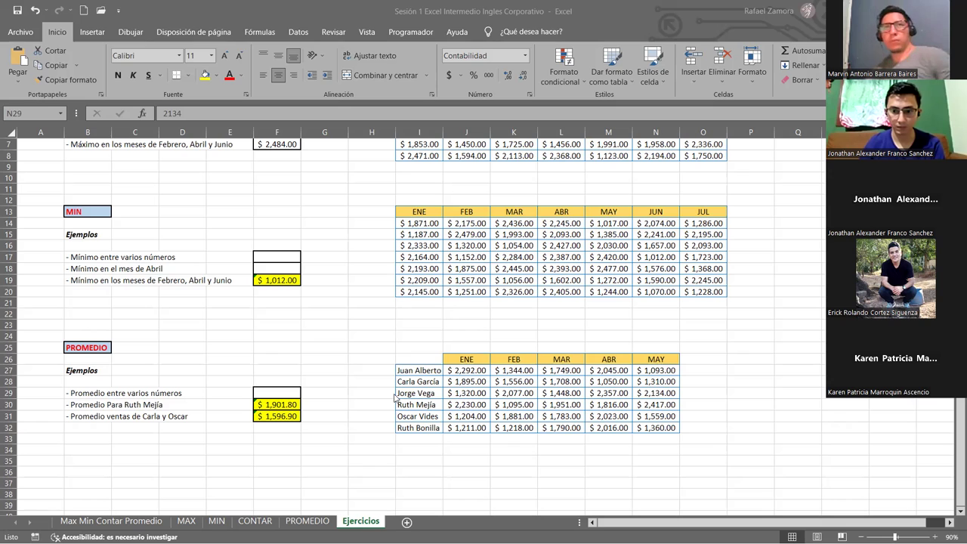
- Alt+Tab across the open windows to the Sesión 2 workbook's Funciones Lógicas sheet
key("alt+Tab")
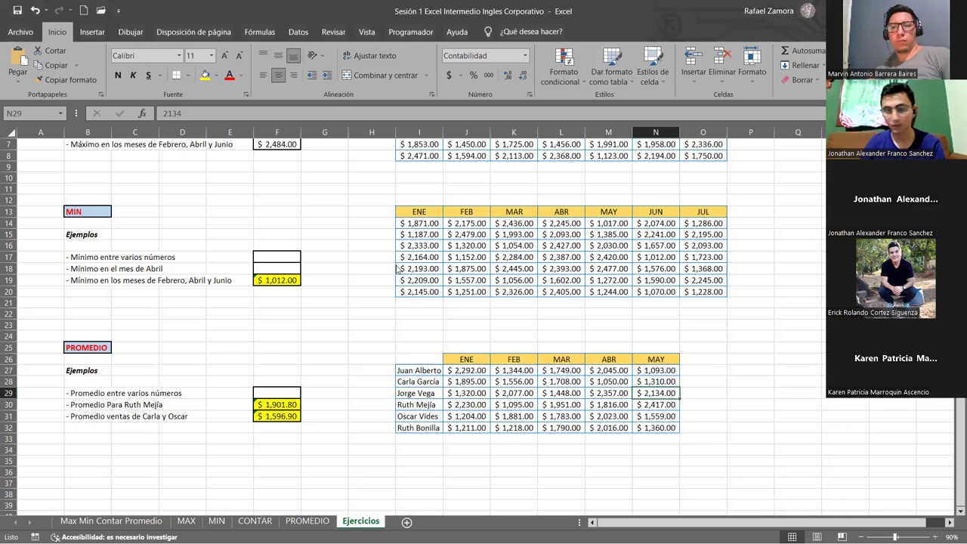
key("alt+Tab")
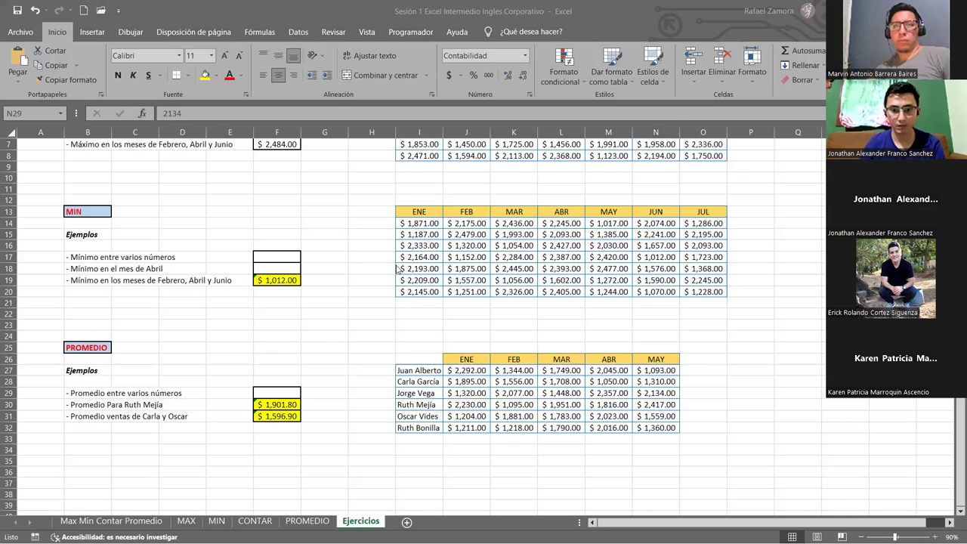
key("alt+Tab")
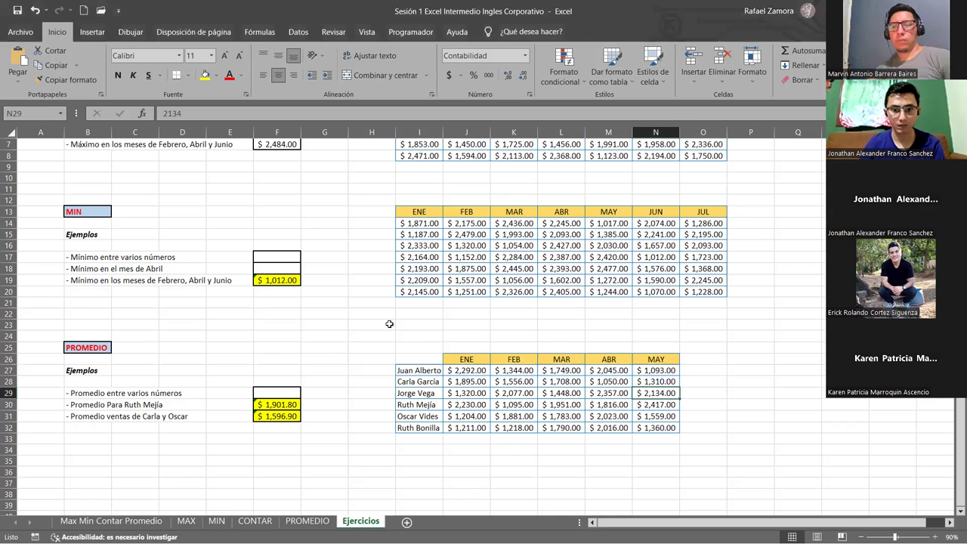
key("alt+Tab")
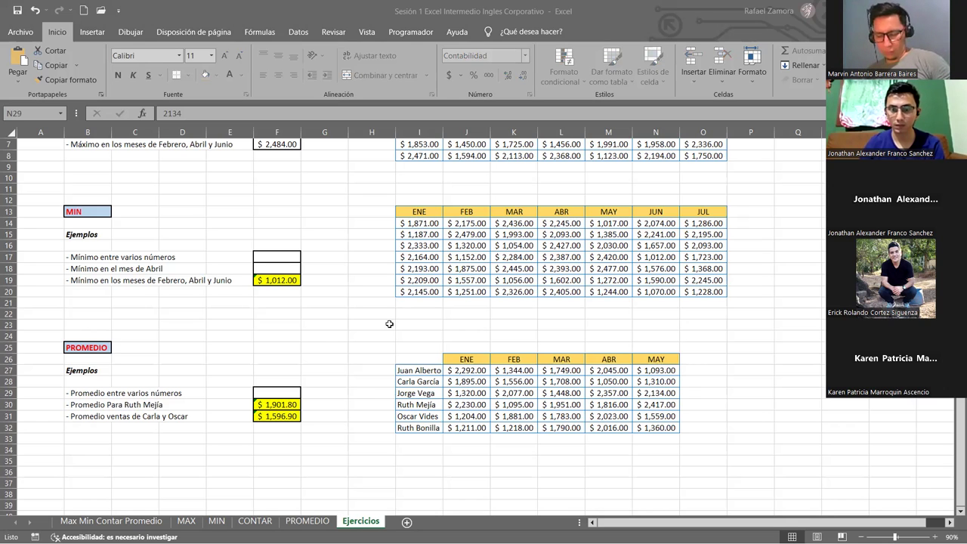
key("alt+Tab")
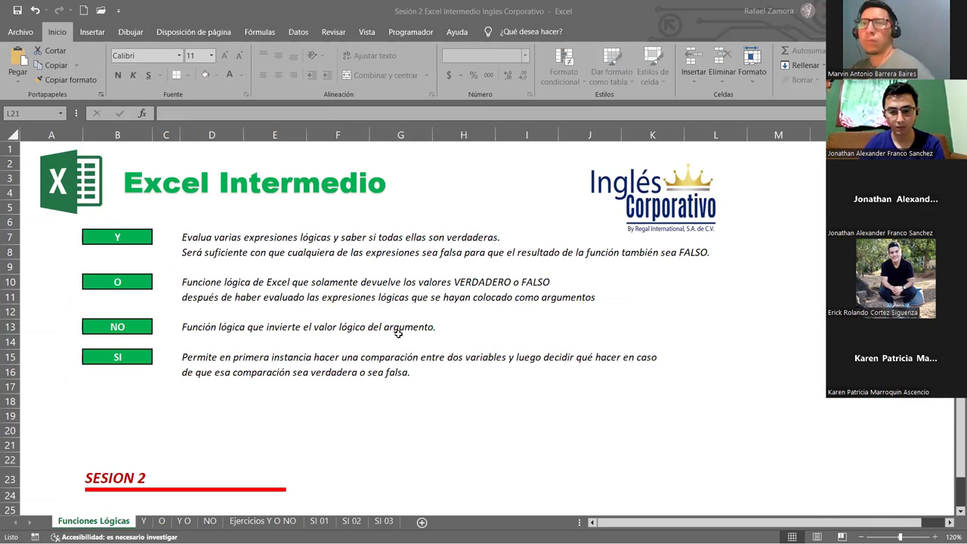
- Return to the Sesión 1 Ejercicios sheet and delete the average in F31 by selecting F31:F32
key("alt+Tab")
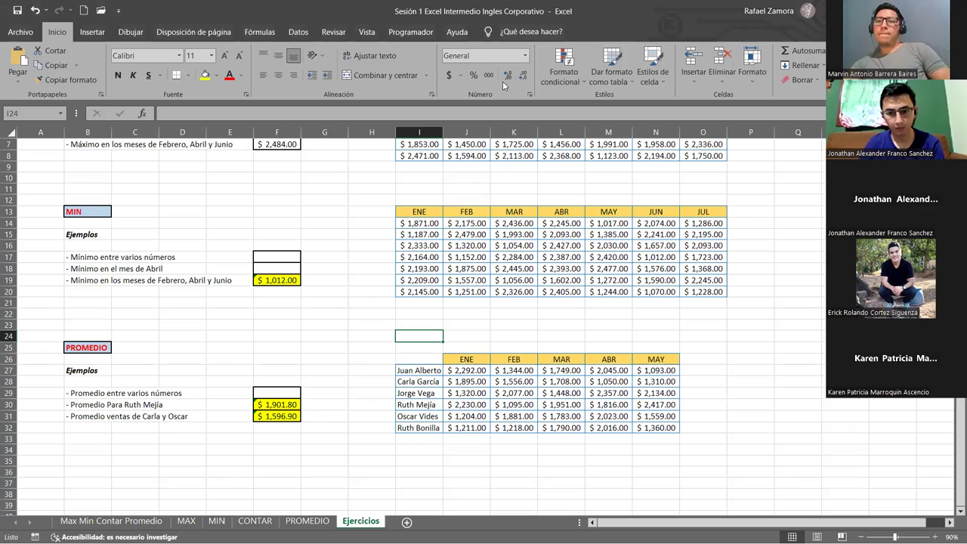
left_click(371, 223)
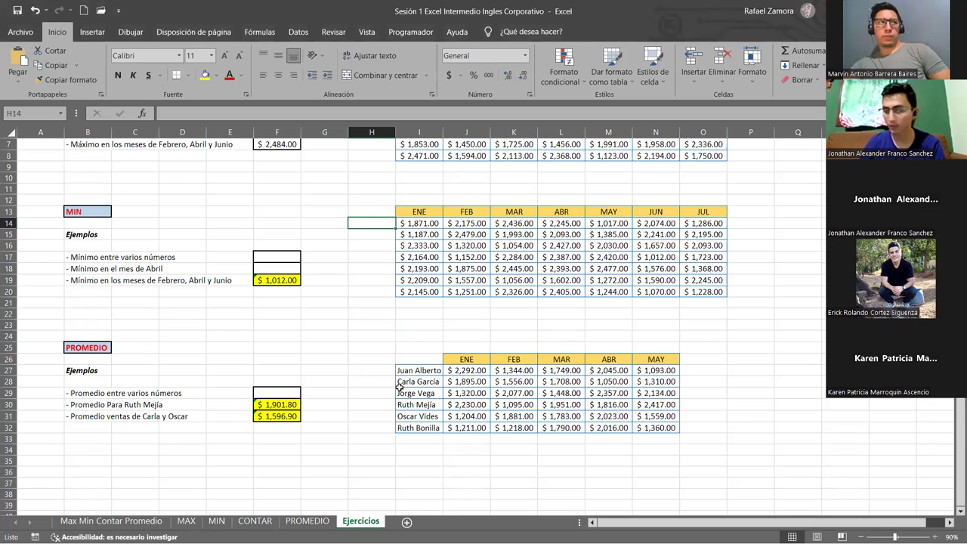
left_click(287, 426)
left_click_drag(287, 424, 276, 416)
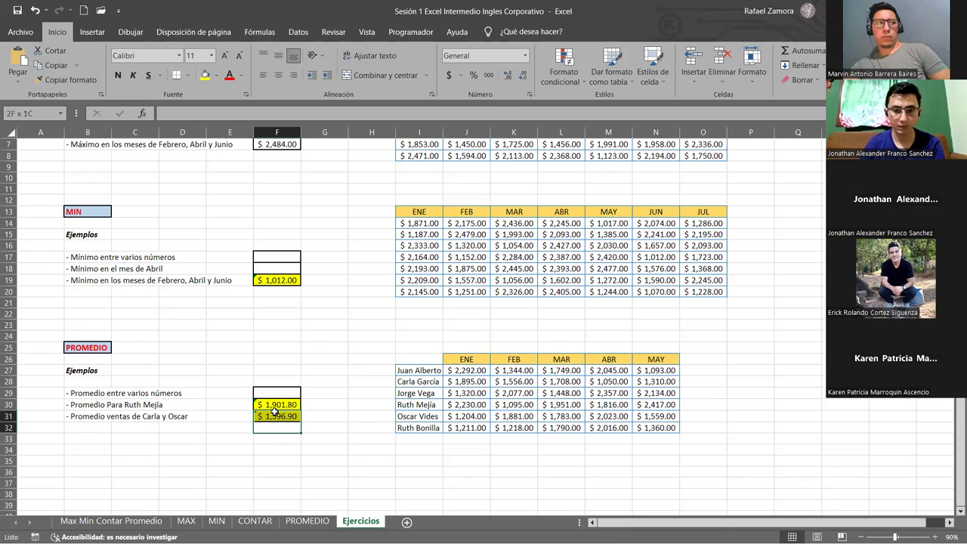
key("Delete")
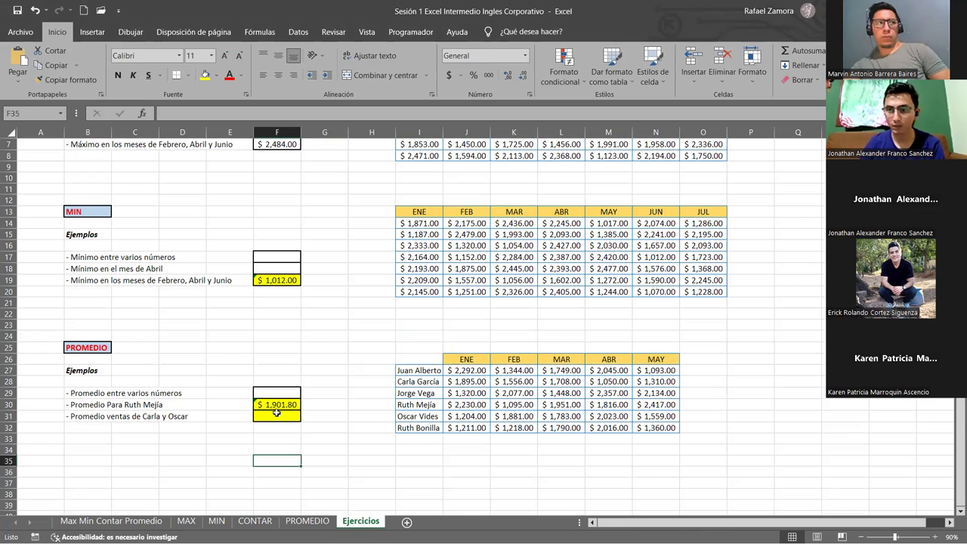
- Rebuild F31 as =PROMEDIO(J28:N28,J31:N31), returning $1,596.90 again
left_click(276, 415)
type("=")
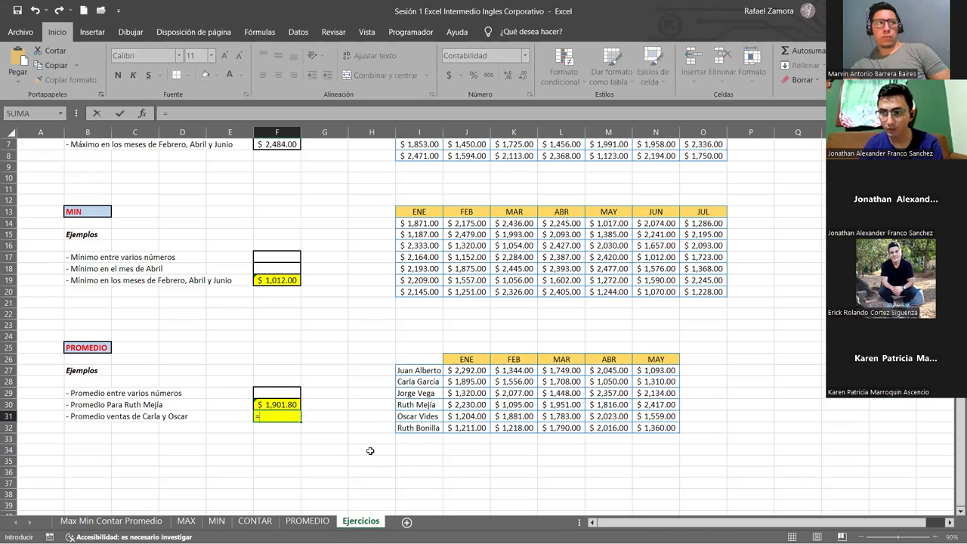
type("prom")
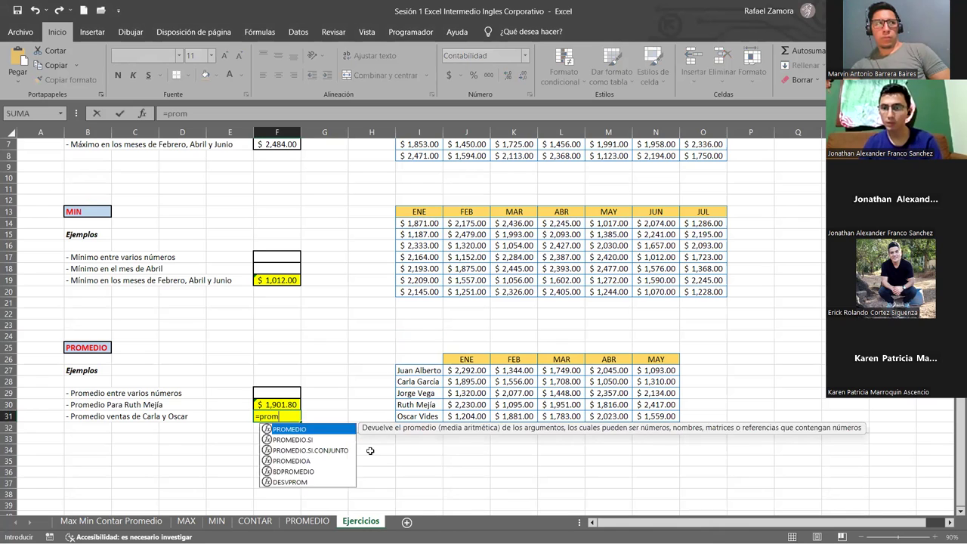
key("Tab")
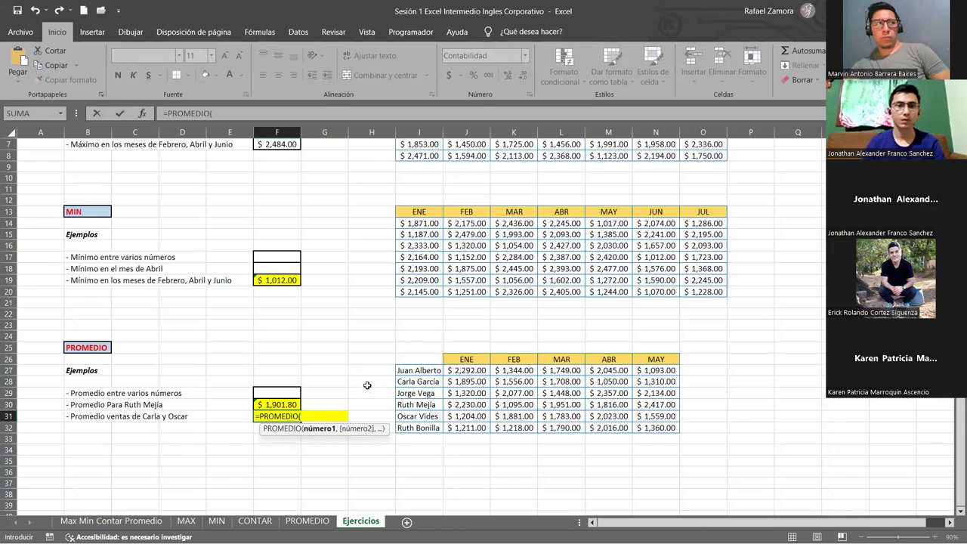
left_click_drag(467, 381, 545, 381)
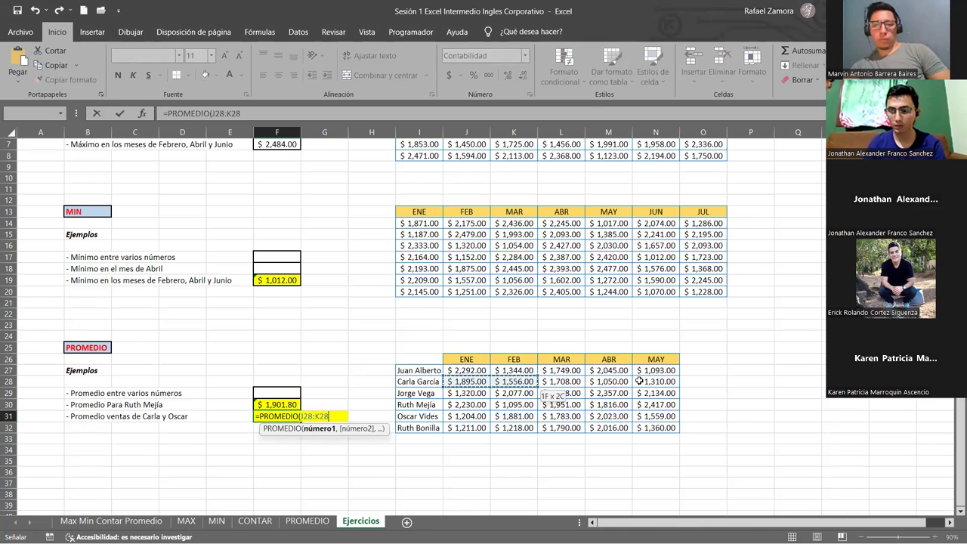
left_click_drag(545, 382, 656, 384)
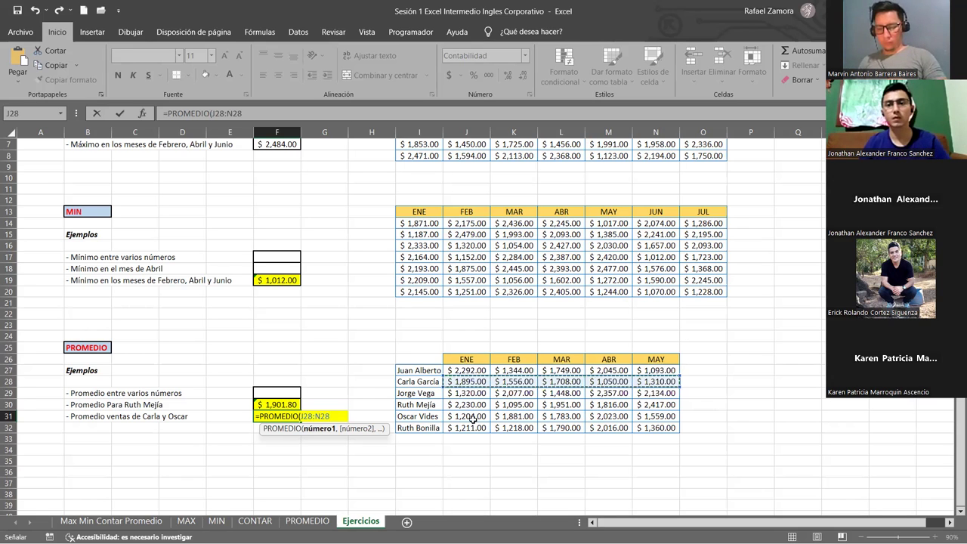
left_click_drag(463, 417, 660, 418)
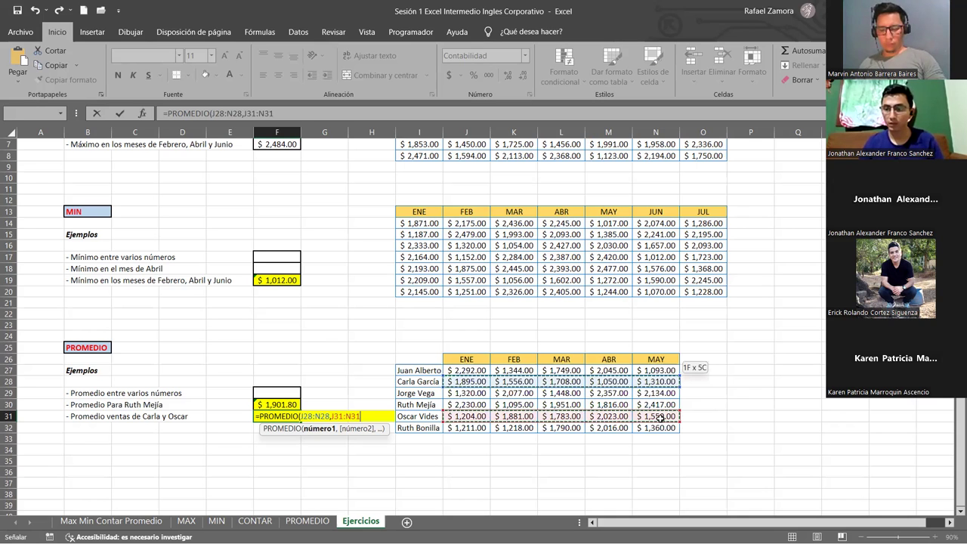
left_click_drag(659, 418, 662, 424)
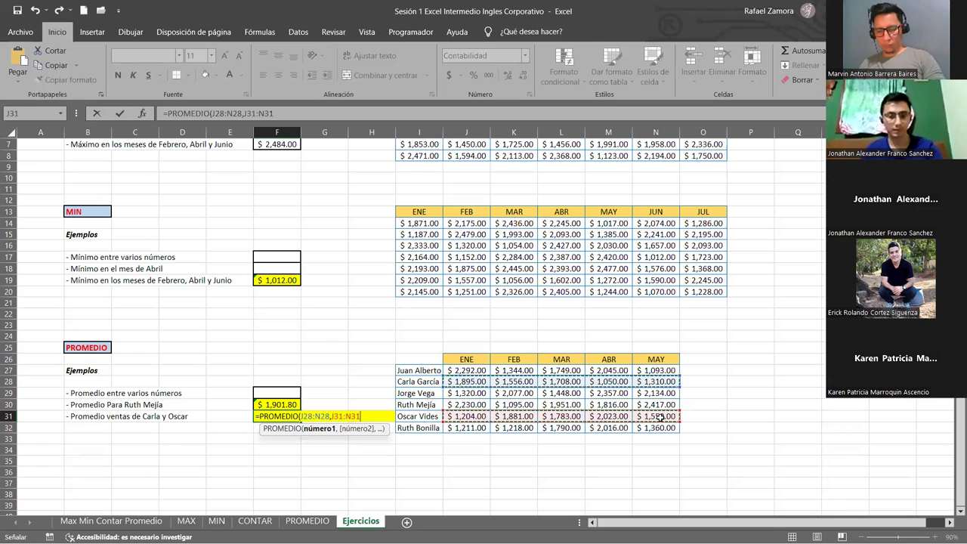
type(")")
key("Return")
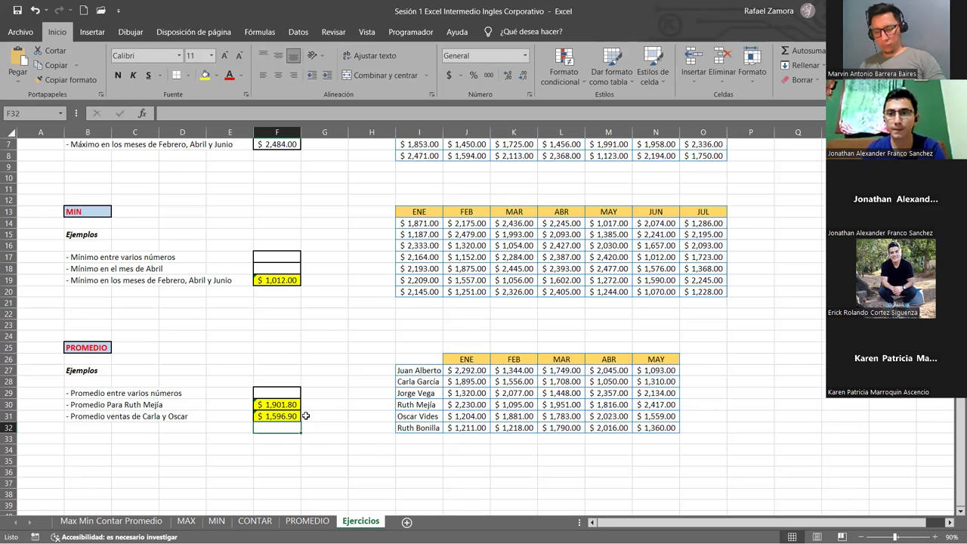
left_click(258, 417)
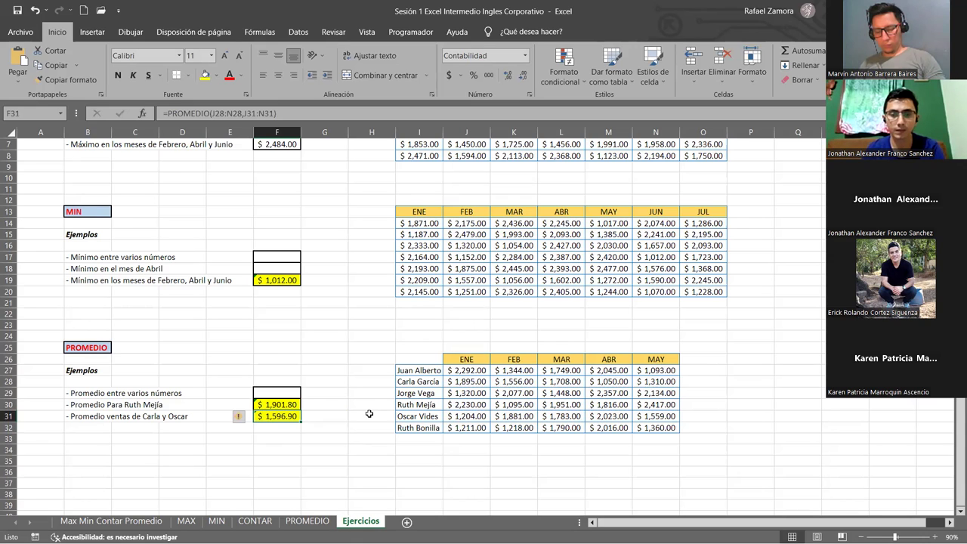
left_click_drag(470, 370, 477, 431)
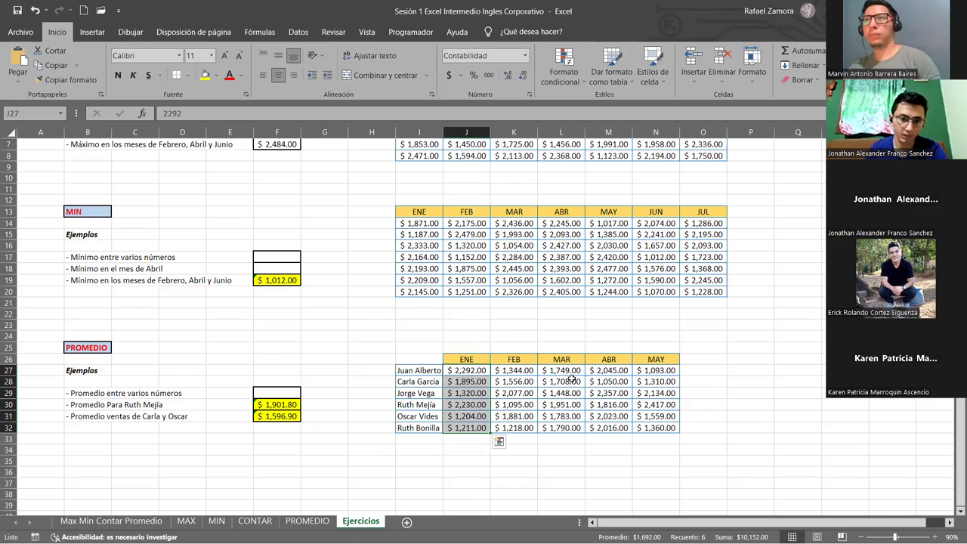
left_click_drag(563, 370, 563, 427)
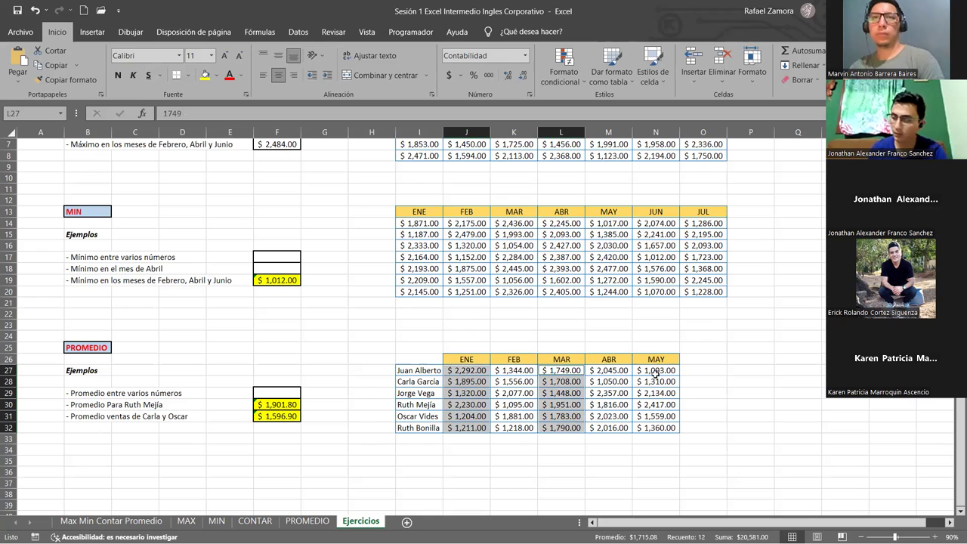
left_click_drag(656, 372, 650, 428)
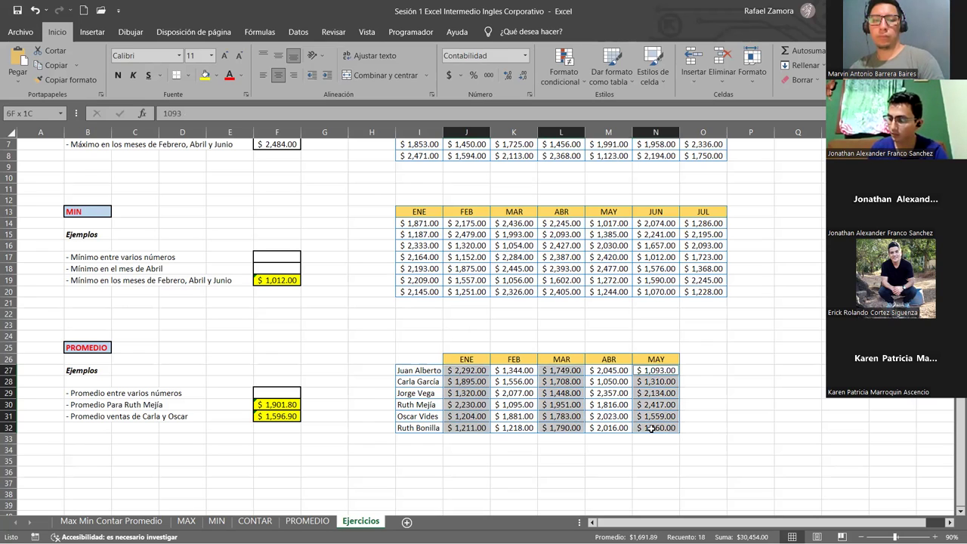
left_click(620, 492)
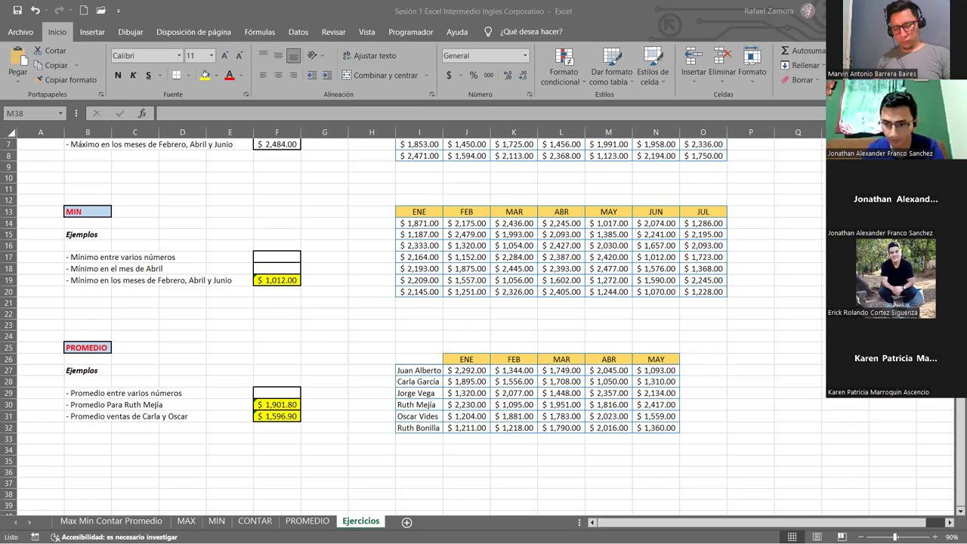
left_click(588, 455)
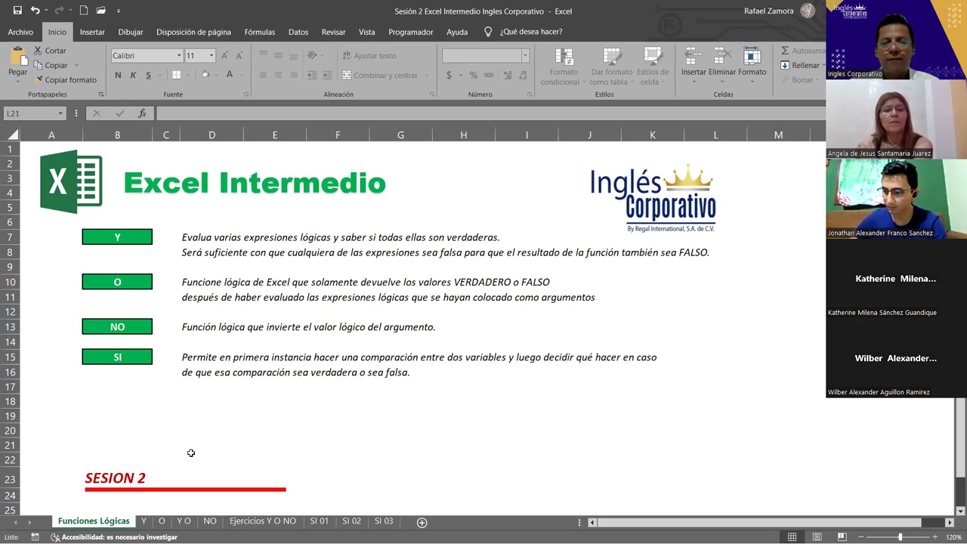
- Go to the Y sheet, scroll down to the branch sales exercise and select merged cell B17
left_click(144, 521)
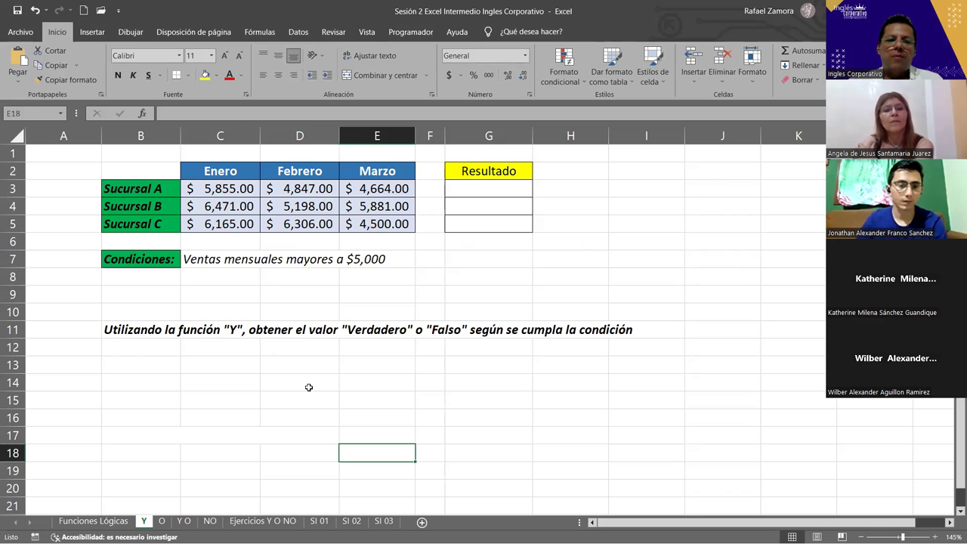
scroll(306, 389, "down", 2)
scroll(305, 389, "down", 1)
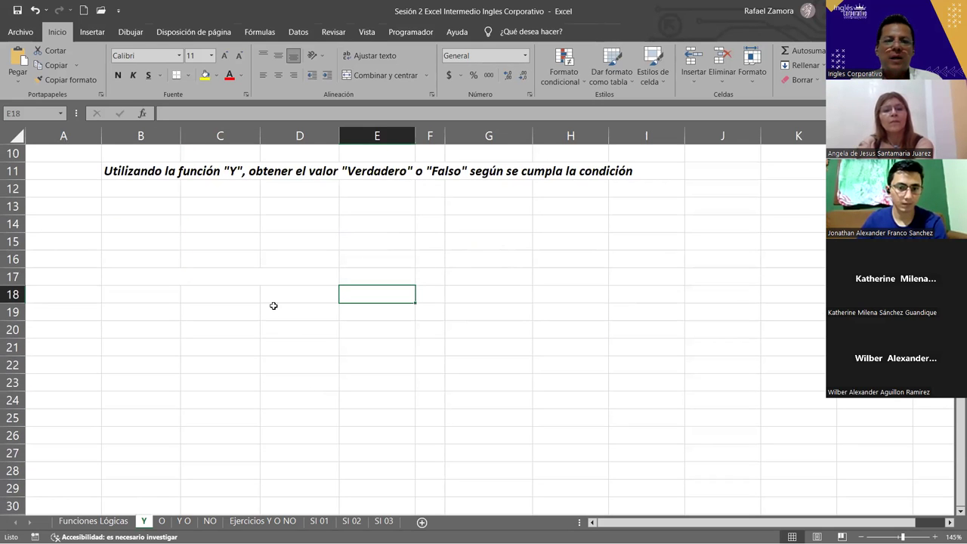
left_click(231, 281)
- Unmerge B17:D17 and fill VERDADERO across B17:D17
left_click(382, 75)
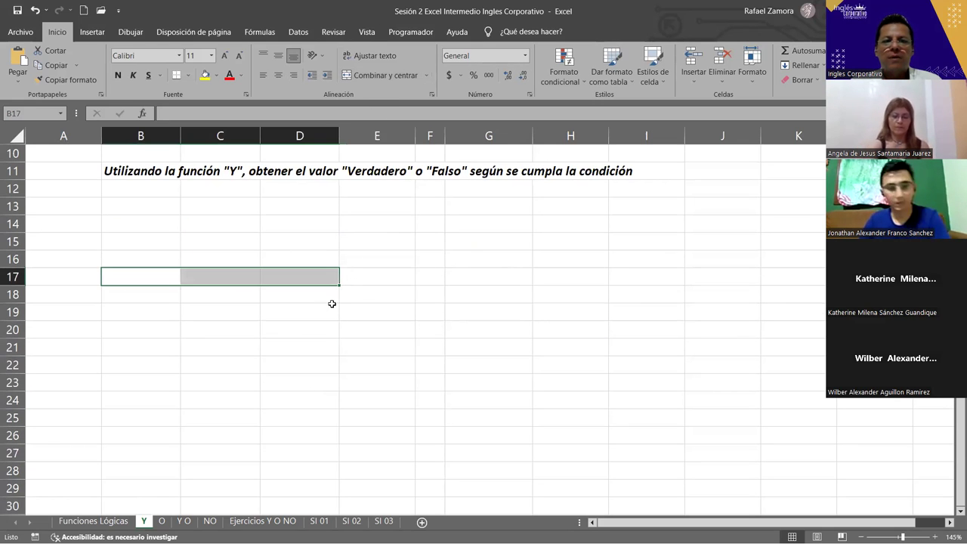
left_click(332, 307)
left_click(167, 279)
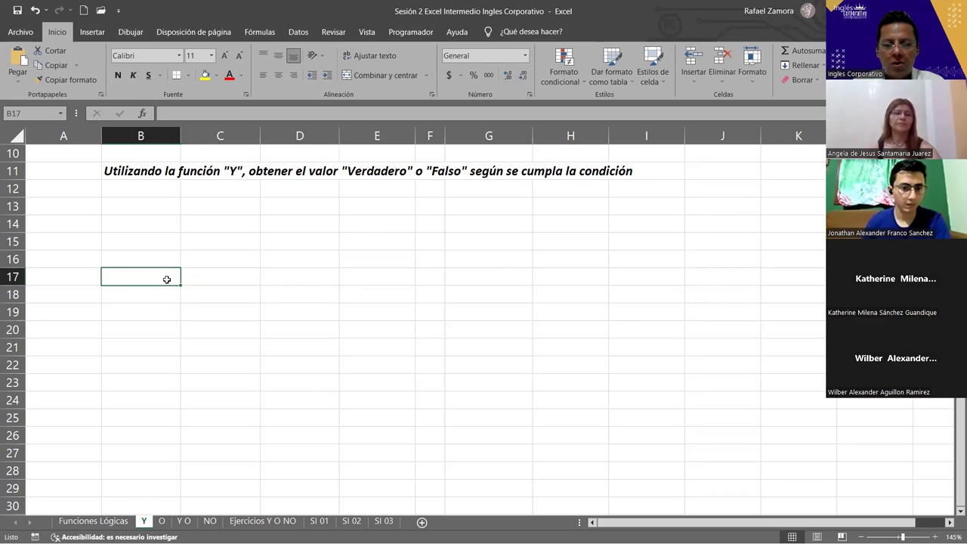
type("VER")
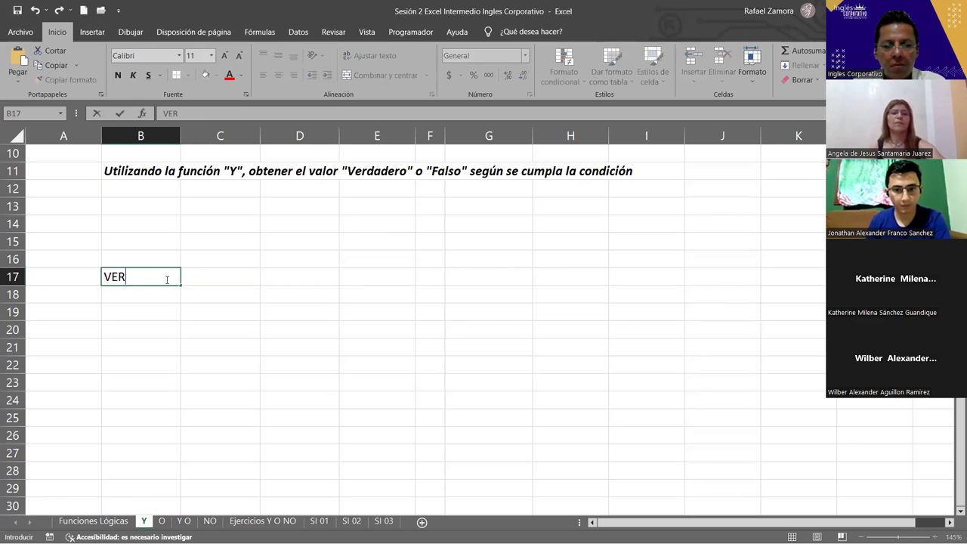
type("DADERO")
key("Return")
left_click(173, 280)
mouse_move(186, 278)
left_mouse_down()
mouse_move(296, 293)
mouse_move(296, 279)
left_mouse_up()
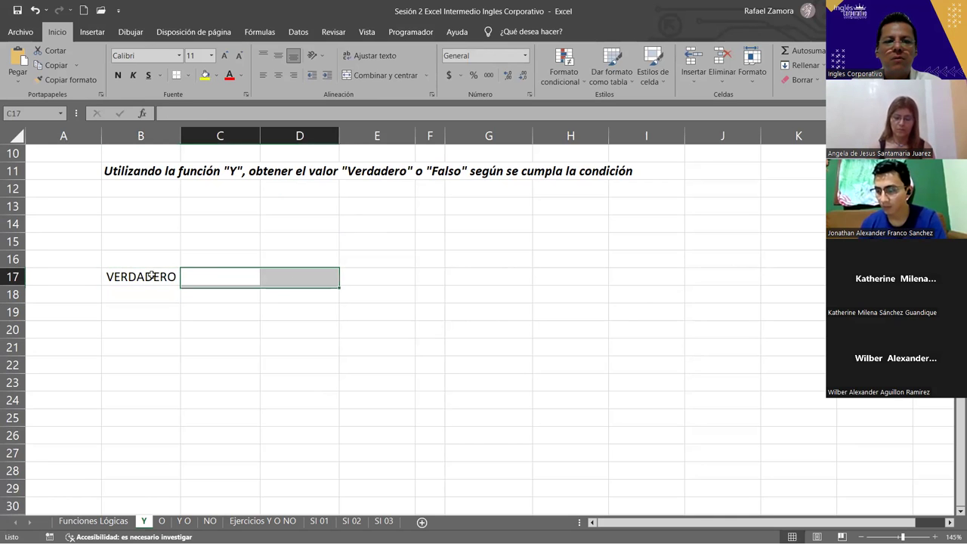
left_click(149, 275)
left_click_drag(181, 286, 321, 288)
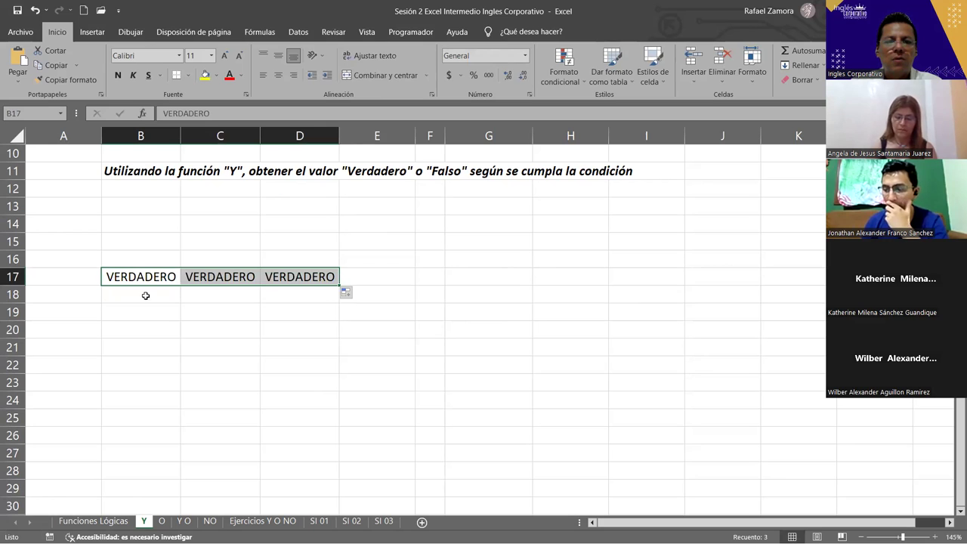
left_click(145, 296)
left_click(168, 275)
mouse_move(181, 286)
left_mouse_down()
mouse_move(259, 284)
mouse_move(264, 303)
left_mouse_up()
- Enter FALSO in D18 and fill the VERDADERO/FALSO combinations down through row 20
left_click(303, 291)
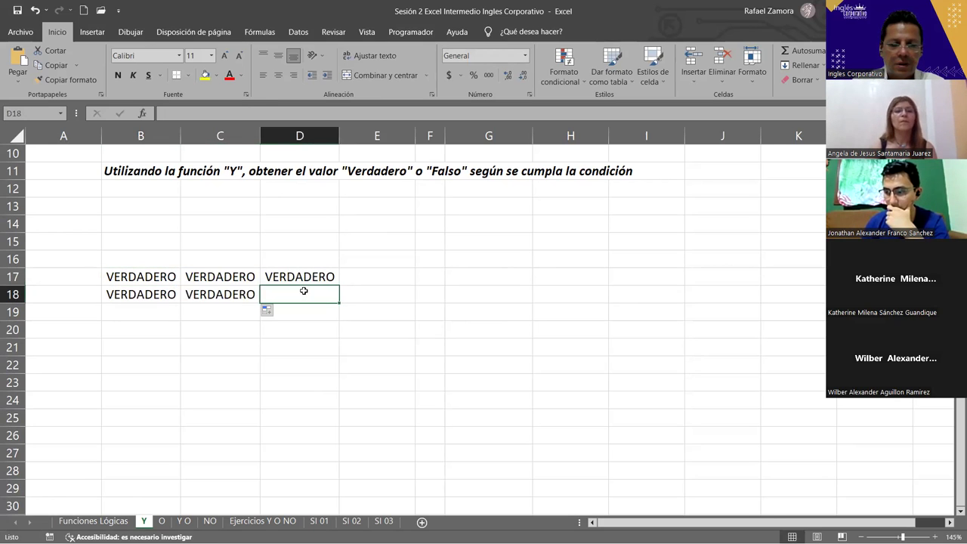
type("FALSO")
key("Return")
left_click(303, 293)
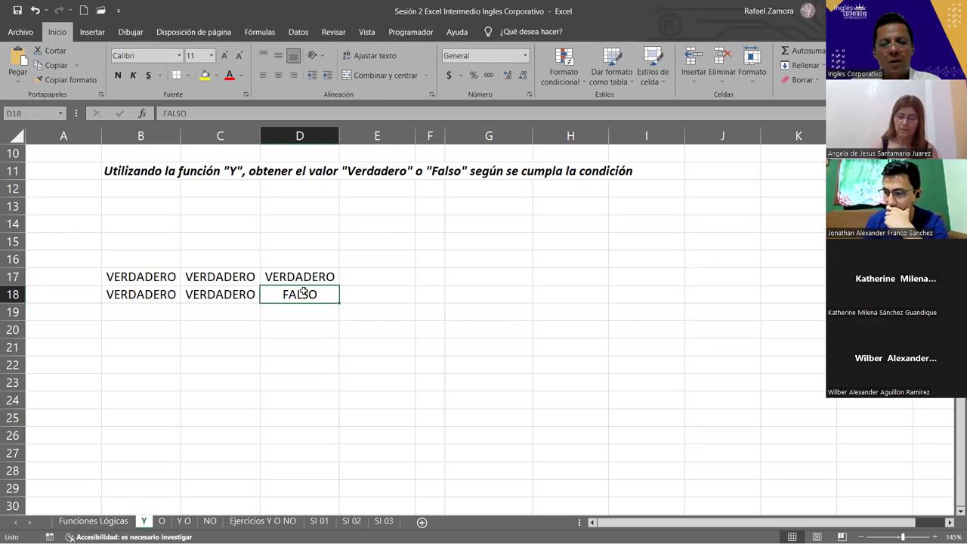
left_click(171, 294)
left_click_drag(180, 302, 180, 317)
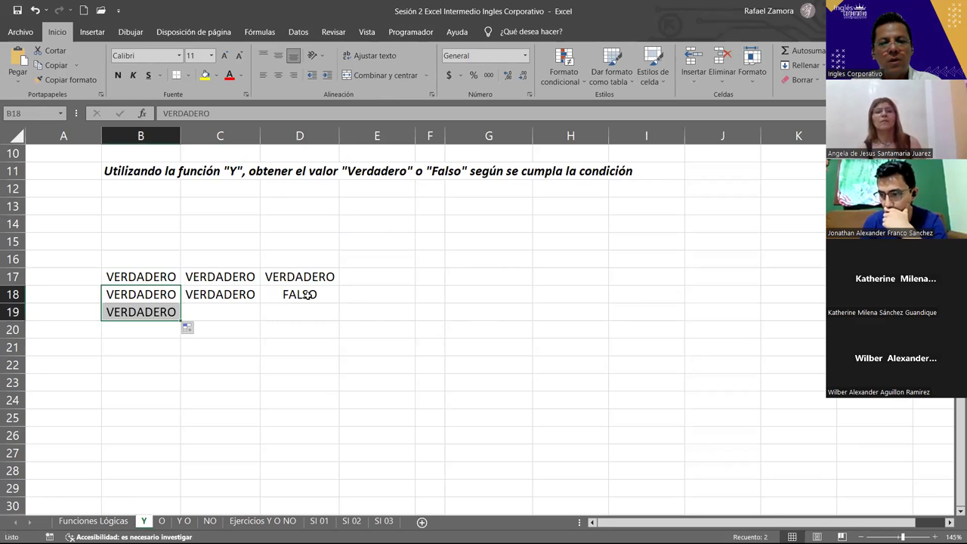
left_click(303, 295)
mouse_move(339, 303)
left_mouse_down()
mouse_move(337, 320)
mouse_move(205, 320)
left_mouse_up()
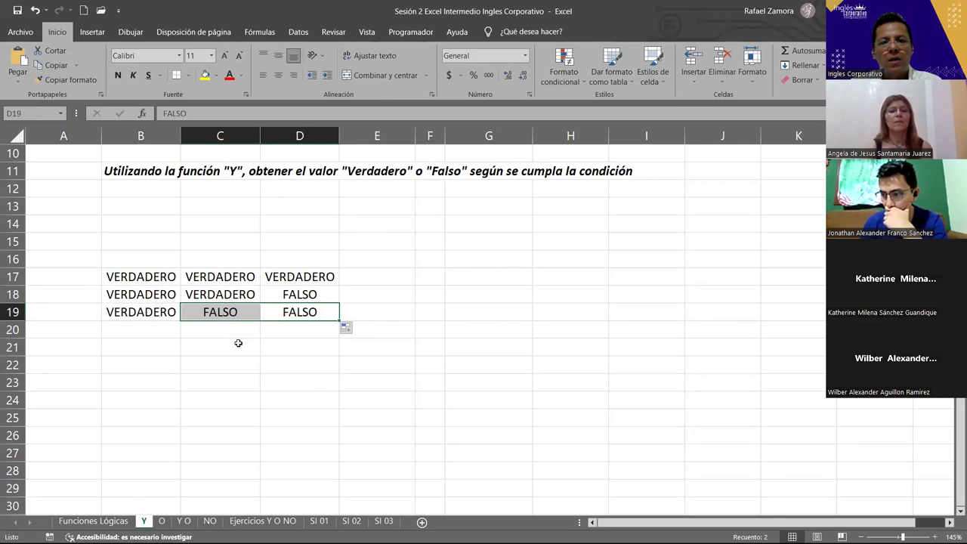
left_click_drag(339, 320, 119, 335)
left_click(235, 330)
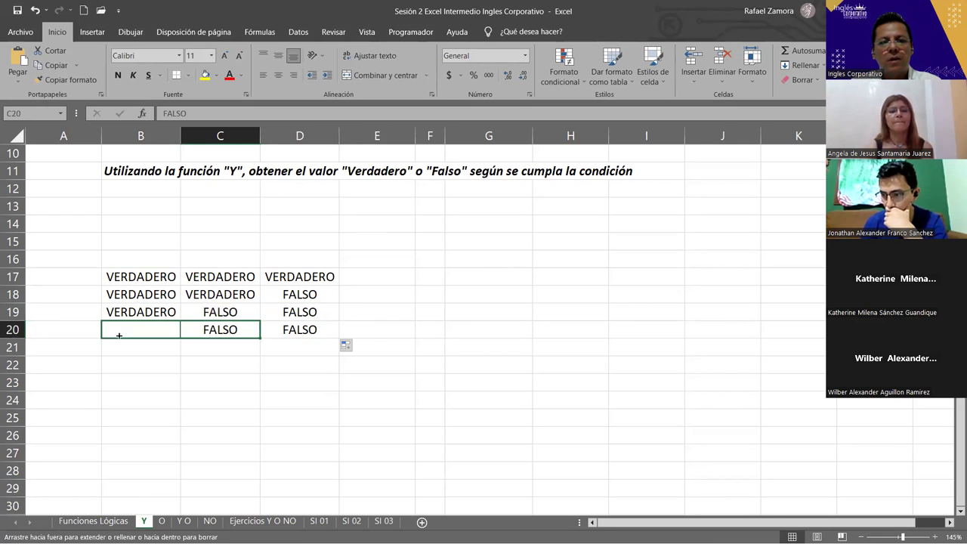
left_click(188, 367)
- Apply Todos los bordes to the whole B17:D20 grid
left_click_drag(145, 274, 314, 335)
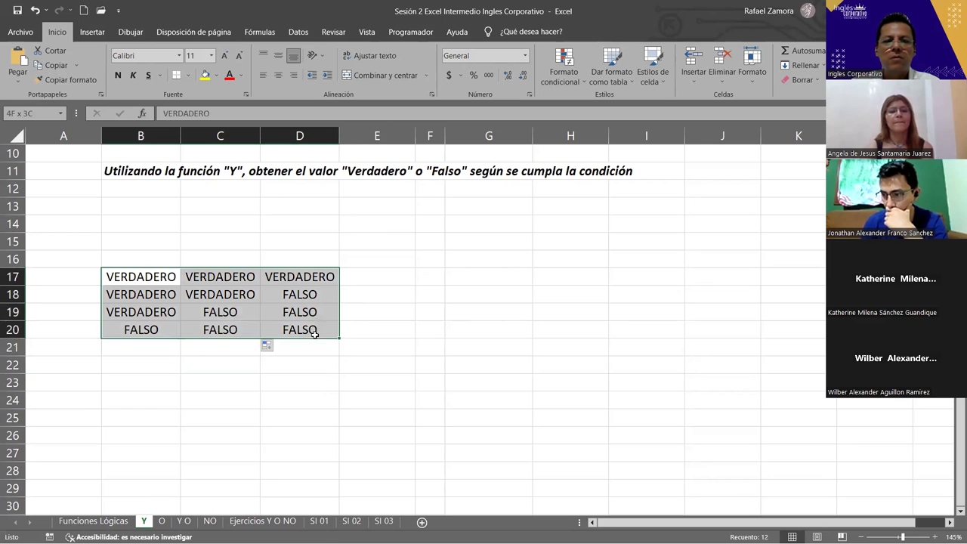
key("alt+h")
key("b")
left_click(213, 185)
- Merge and centre B16:D16 and enter the header Y
mouse_move(162, 260)
left_mouse_down()
mouse_move(300, 274)
mouse_move(305, 257)
left_mouse_up()
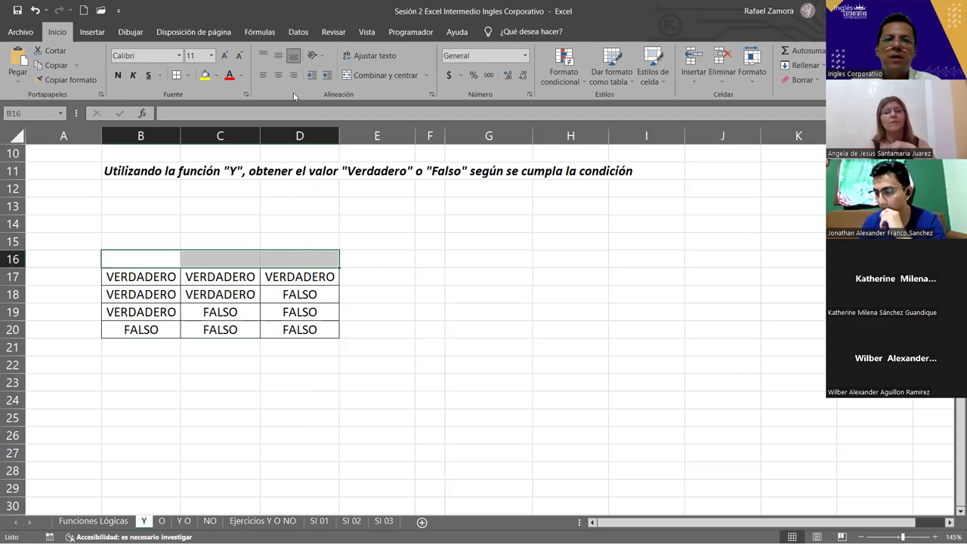
left_click(384, 77)
type("y")
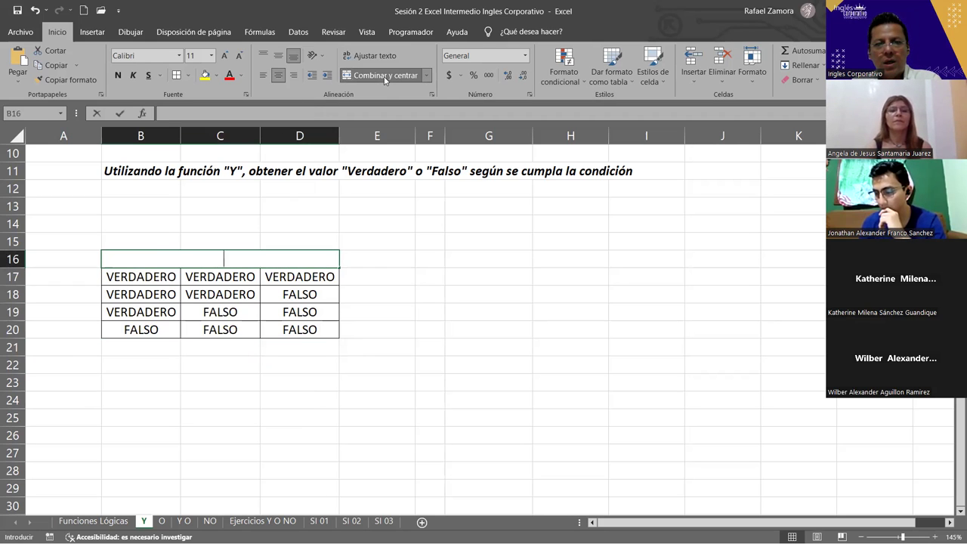
key("BackSpace")
type("Y")
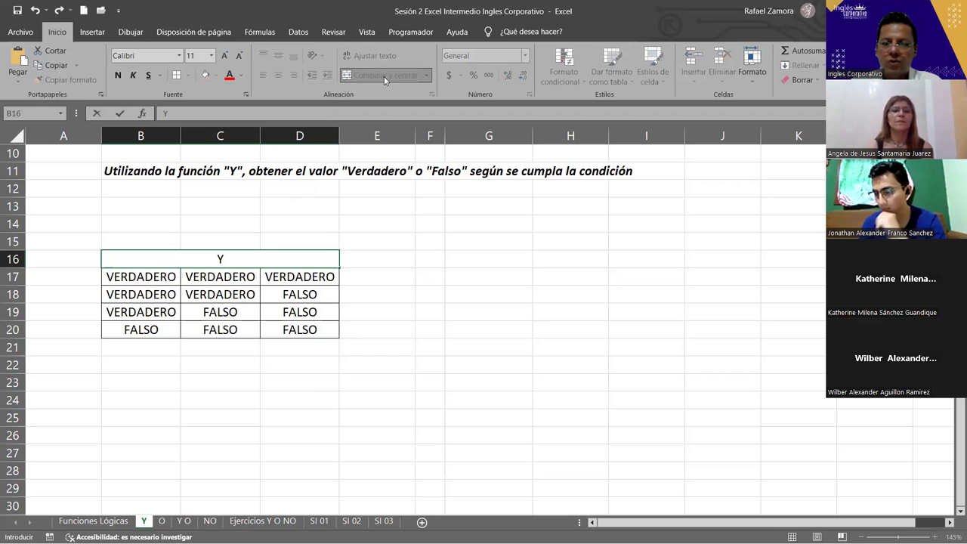
key("Return")
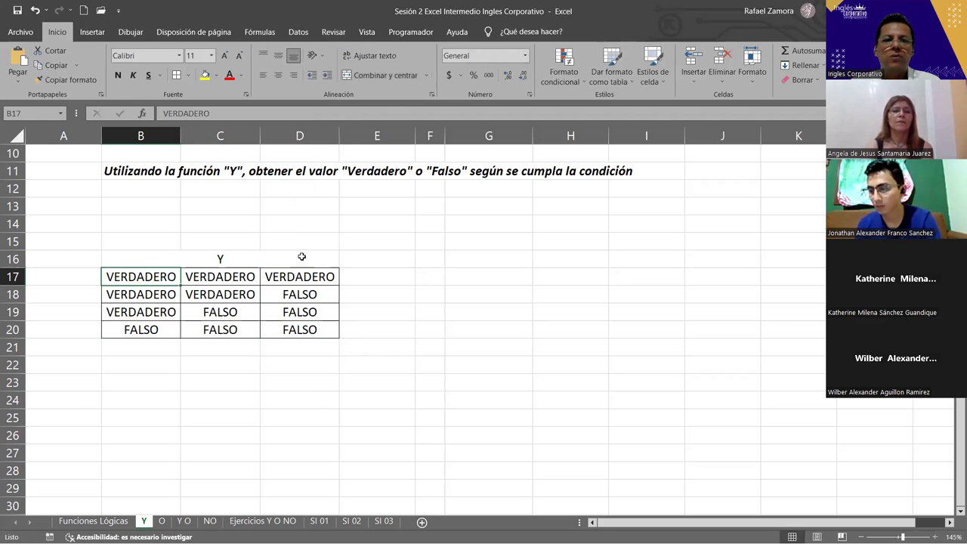
- Give the merged Y header a light blue-grey fill colour
left_click(302, 257)
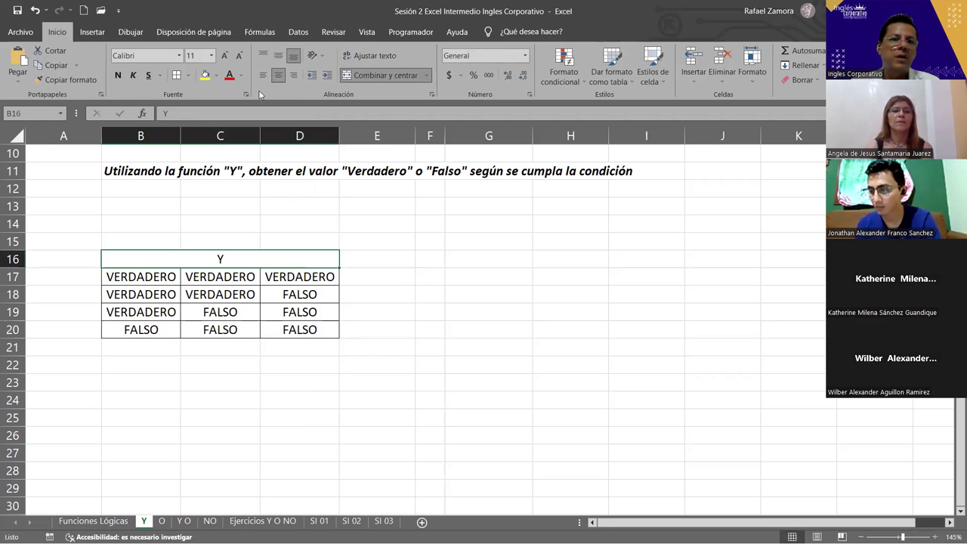
left_click(216, 76)
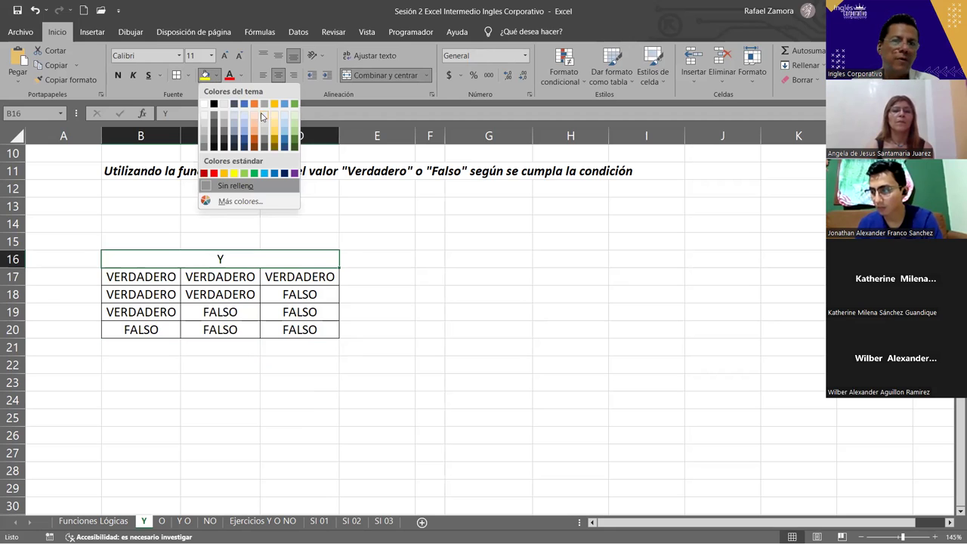
left_click(248, 117)
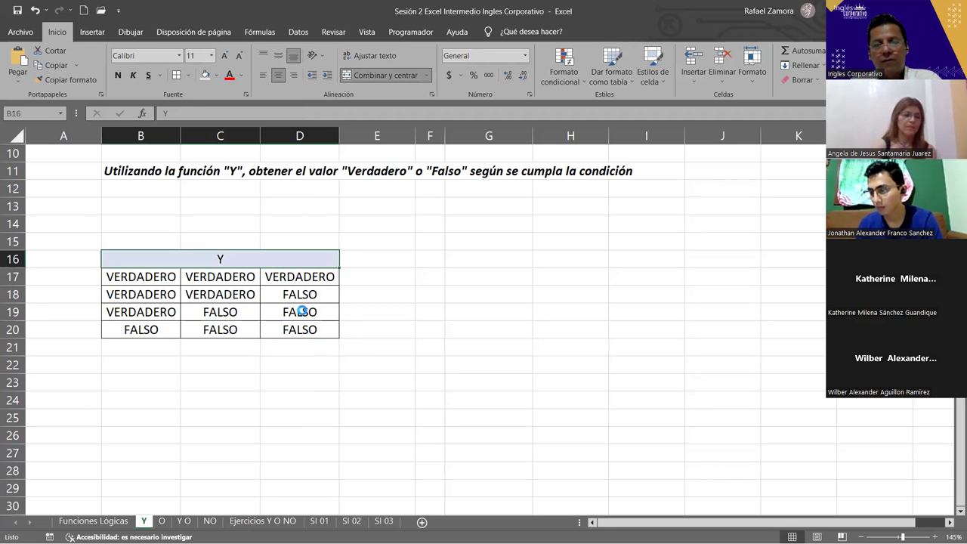
left_click(301, 383)
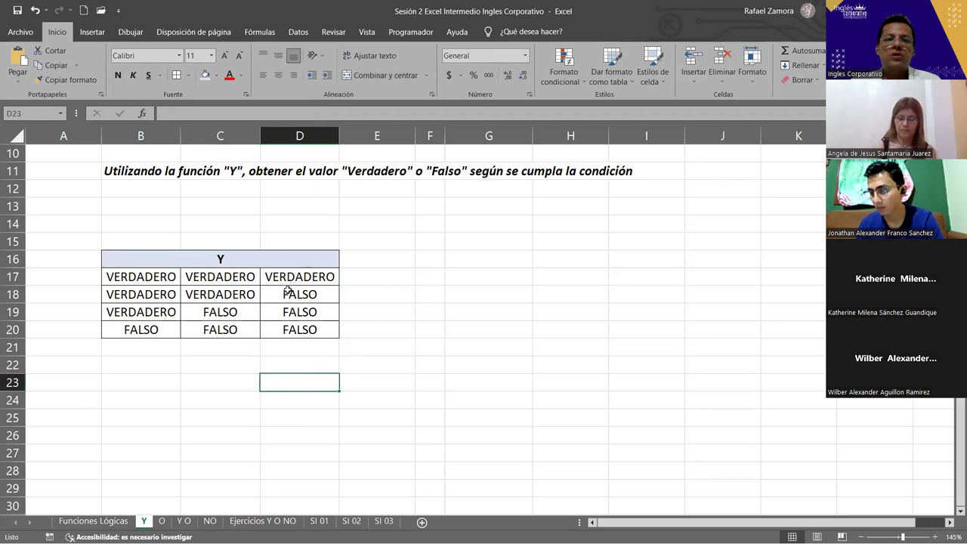
left_click(401, 275)
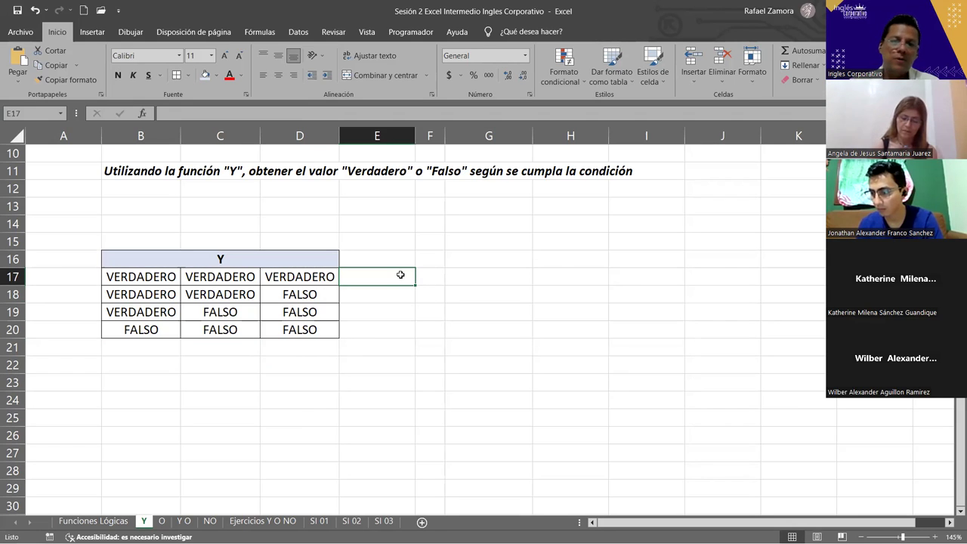
- Enter VERDADERO in E17 and FALSO in E18
left_click(314, 275)
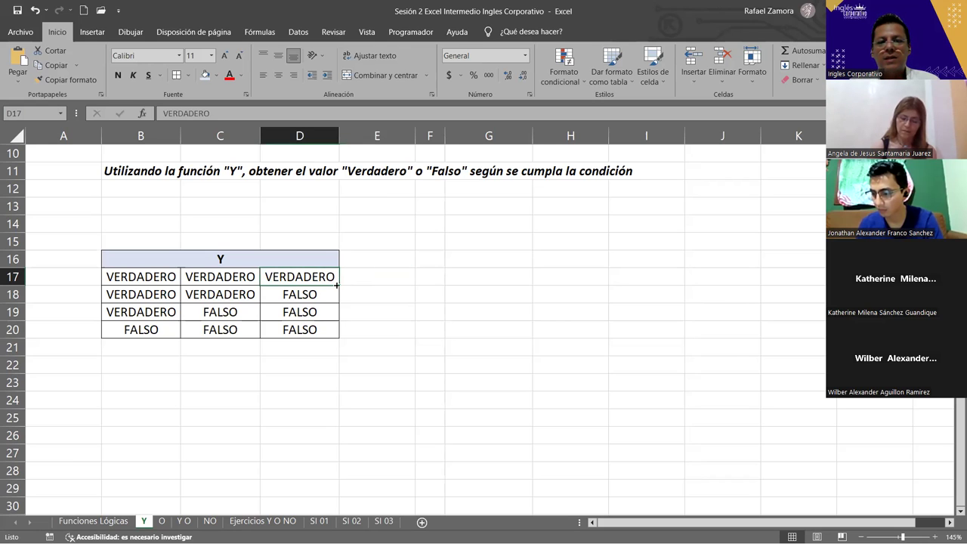
left_click(369, 277)
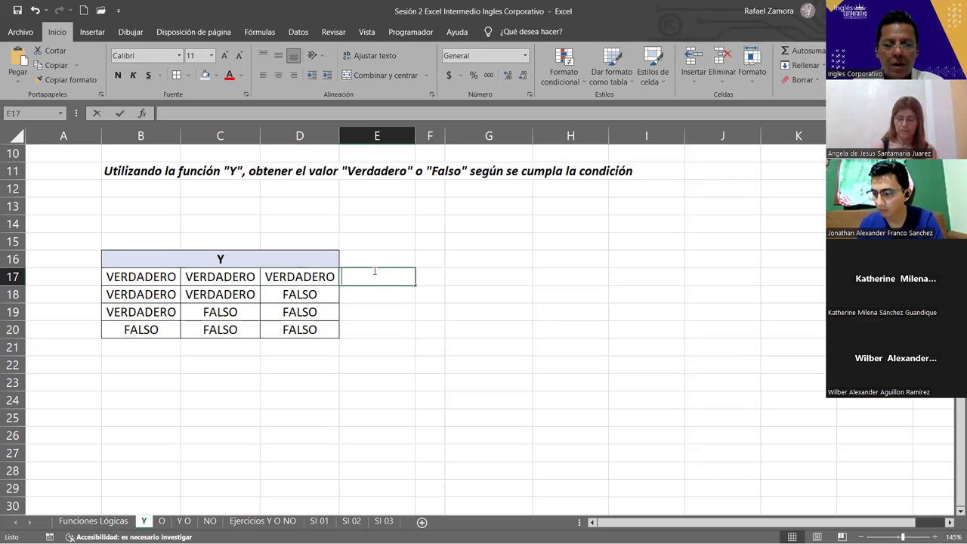
type("VERDADERO")
key("BackSpace")
key("BackSpace")
key("BackSpace")
key("BackSpace")
type("A")
key("BackSpace")
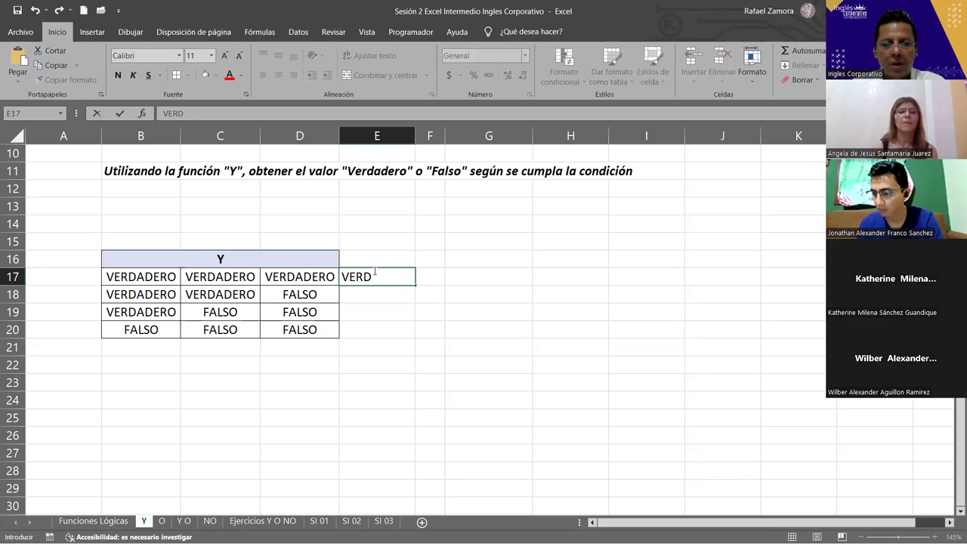
type("ADERO")
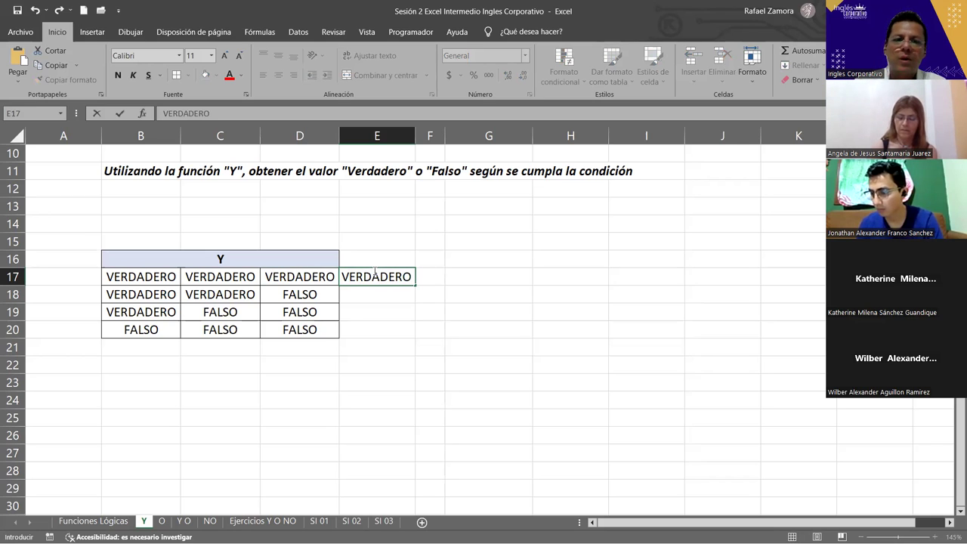
left_click(399, 295)
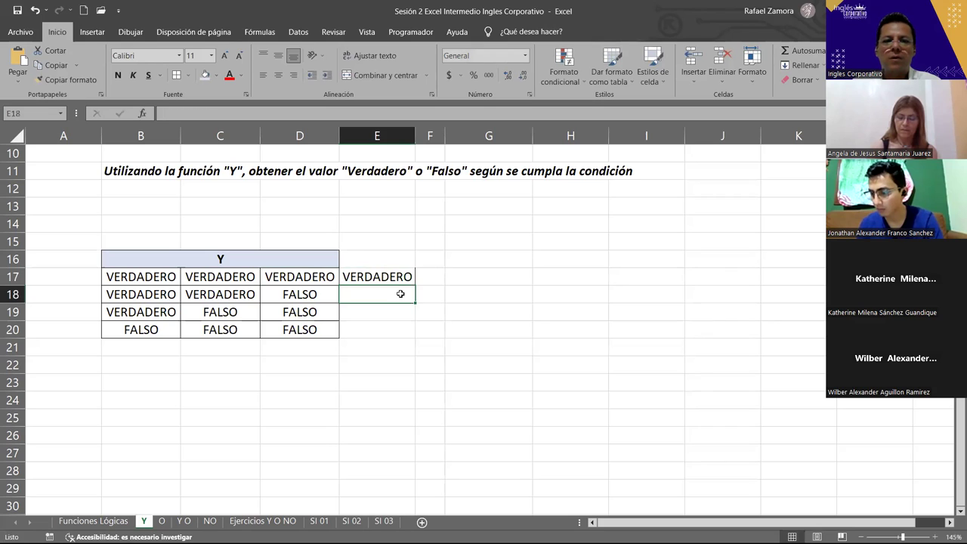
left_click(323, 296)
left_click(387, 301)
type("F")
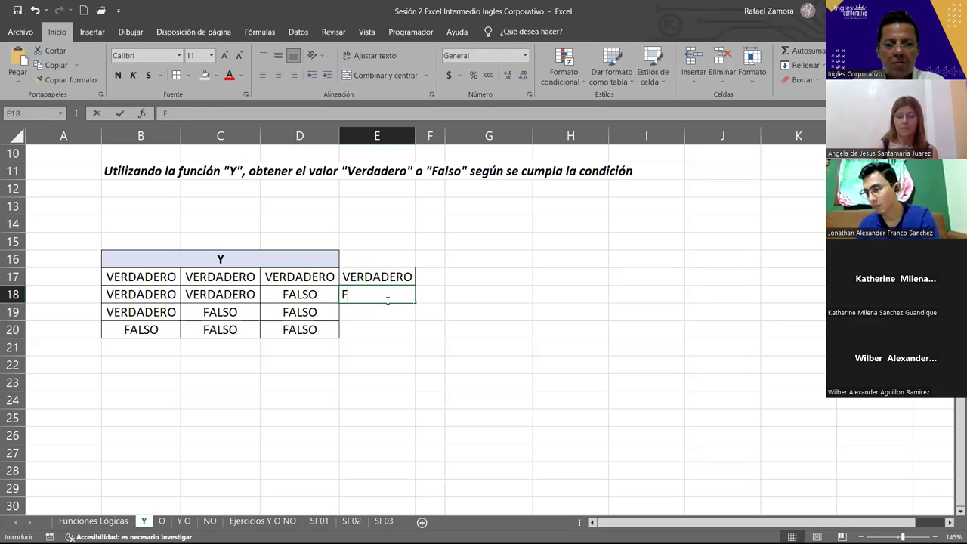
type("ALSO")
key("Return")
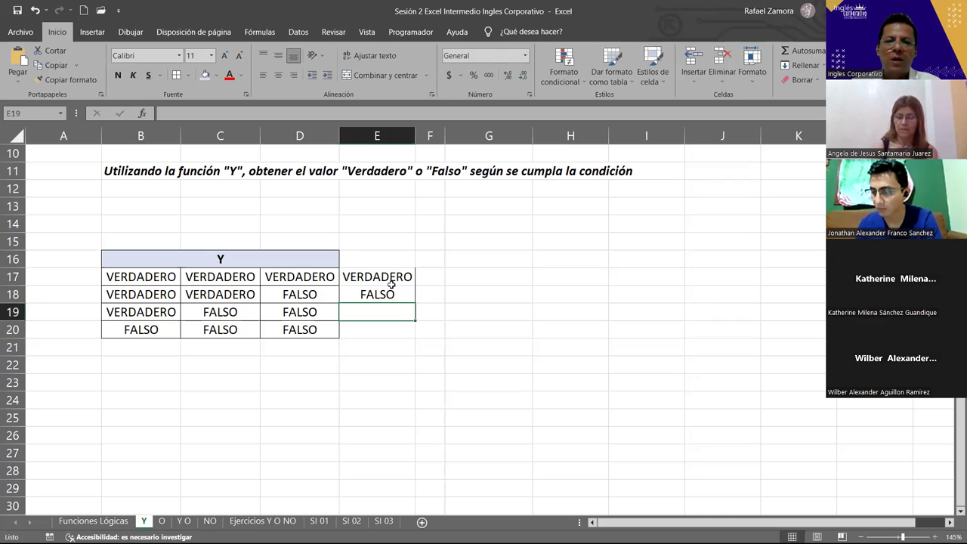
- Fill FALSO down to E20 and add borders to the E17:E20 results column
left_click(405, 301)
left_click_drag(413, 303, 408, 335)
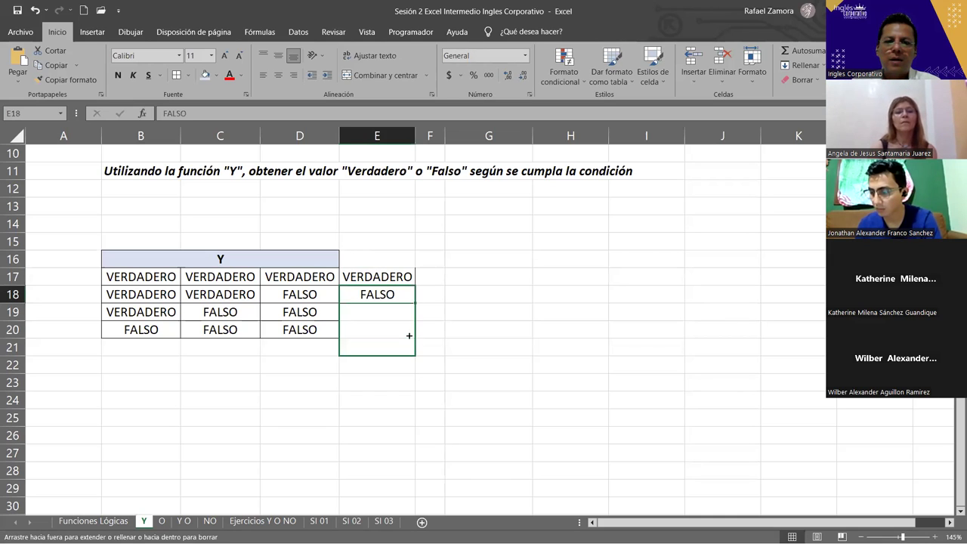
left_click(377, 396)
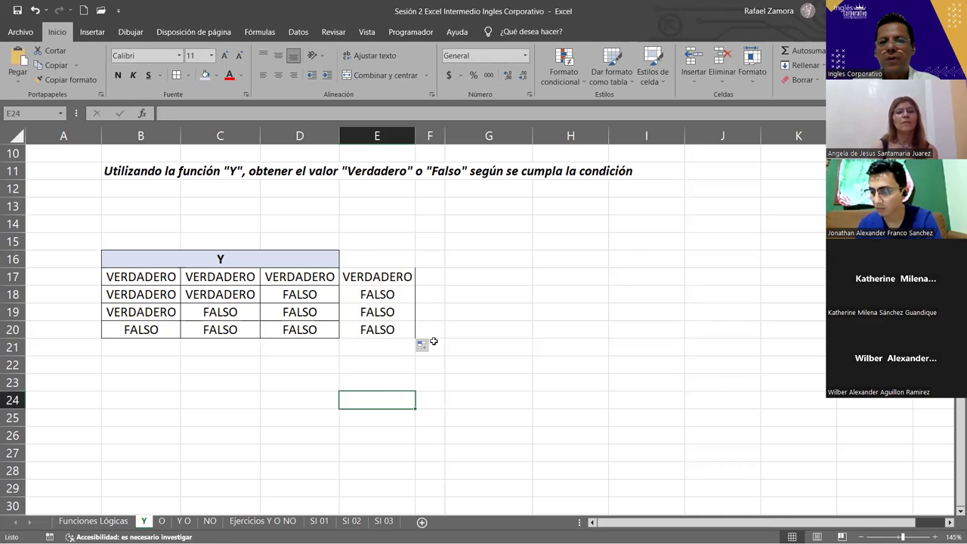
left_click_drag(401, 277, 378, 329)
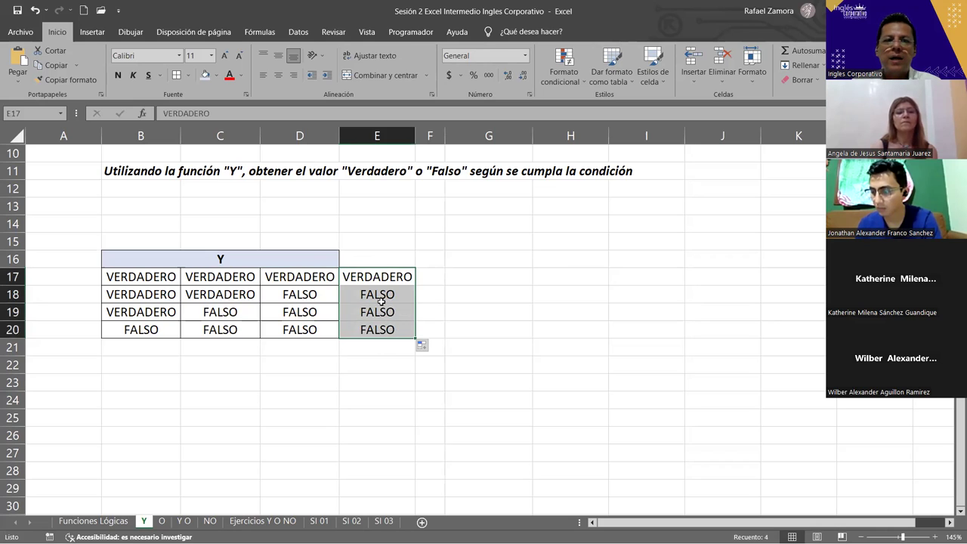
left_click(390, 394)
left_click(315, 294)
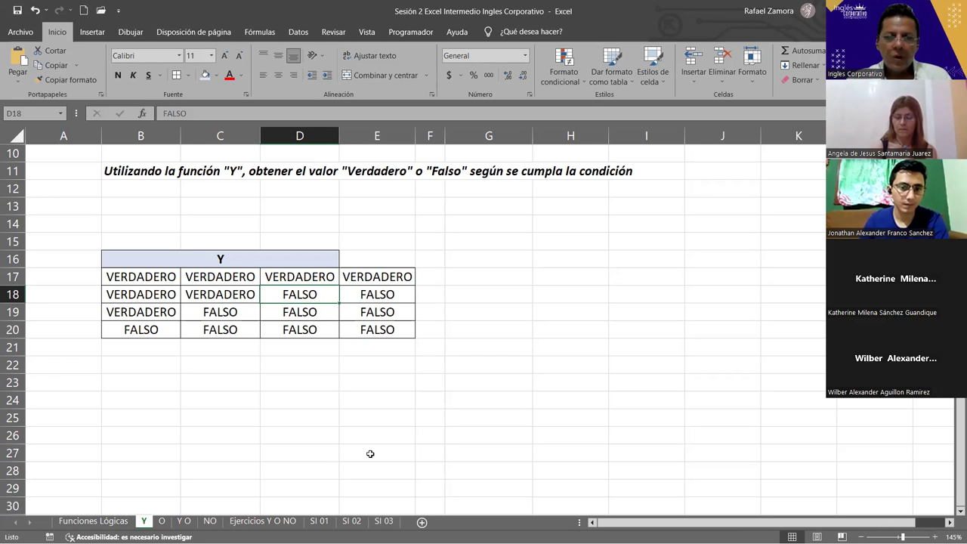
scroll(370, 454, "up", 3)
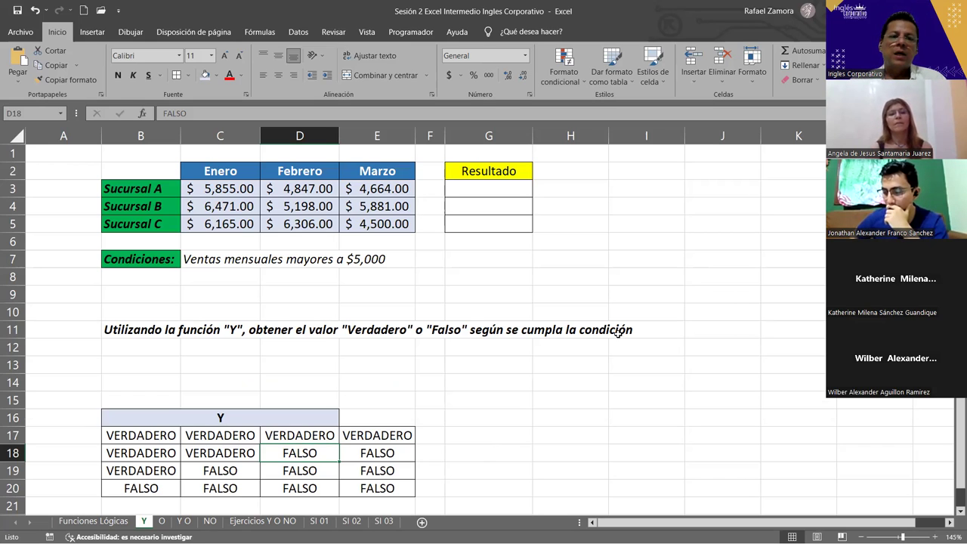
left_click(141, 257)
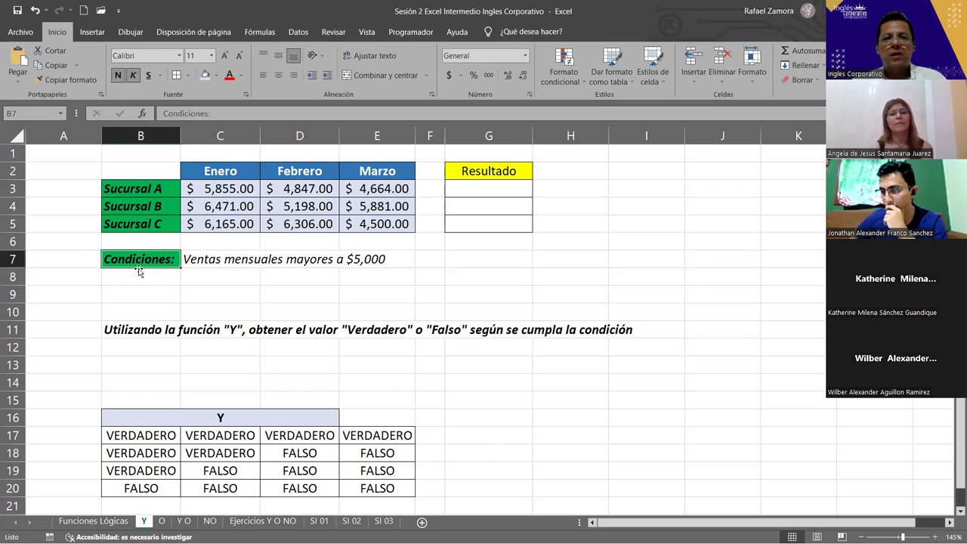
left_click_drag(200, 259, 386, 259)
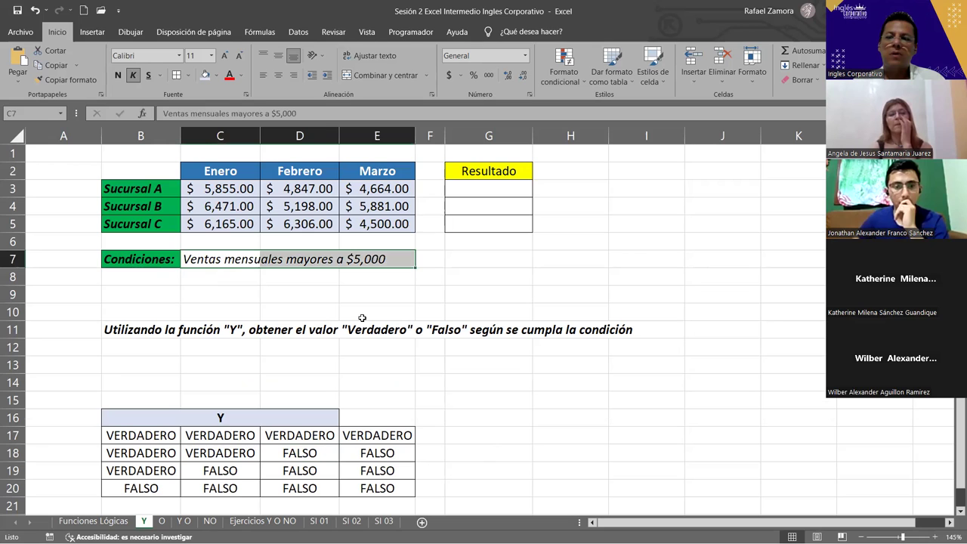
left_click(470, 186)
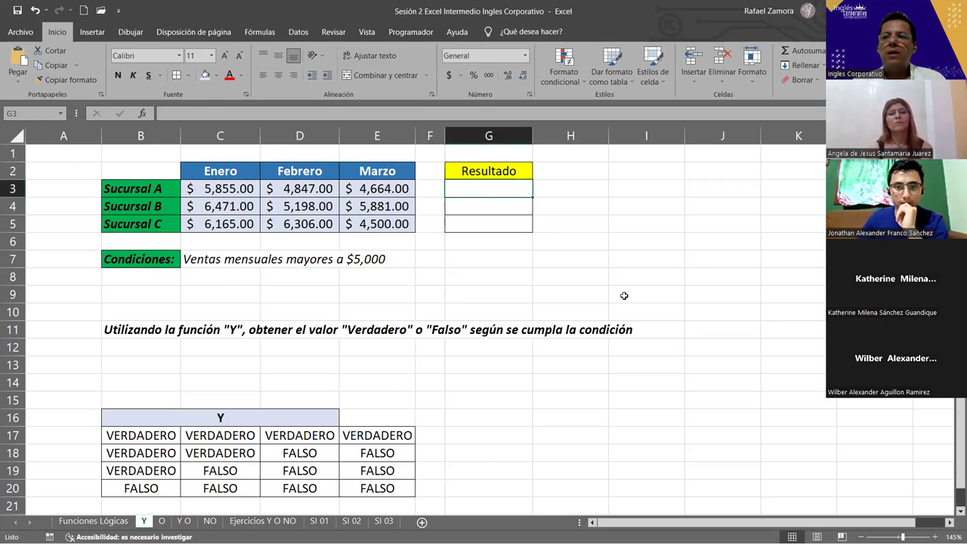
- Start the =Y formula in G3 with Sucursal A's Enero condition C3>5000
type("=")
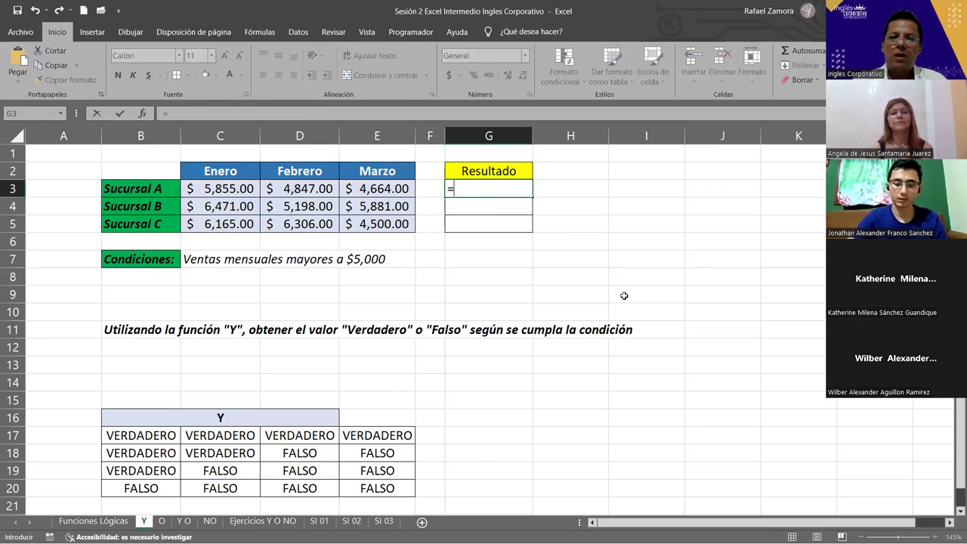
type("Y")
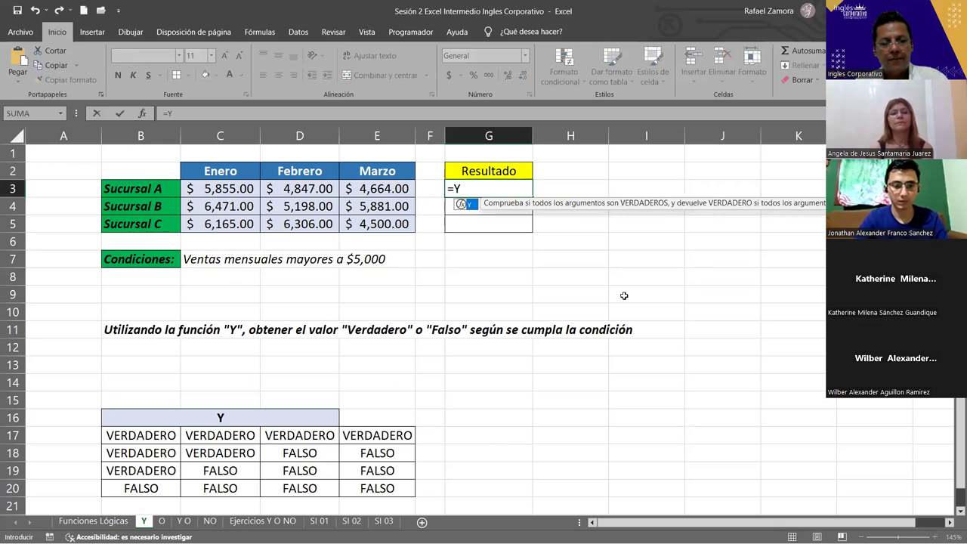
type("(")
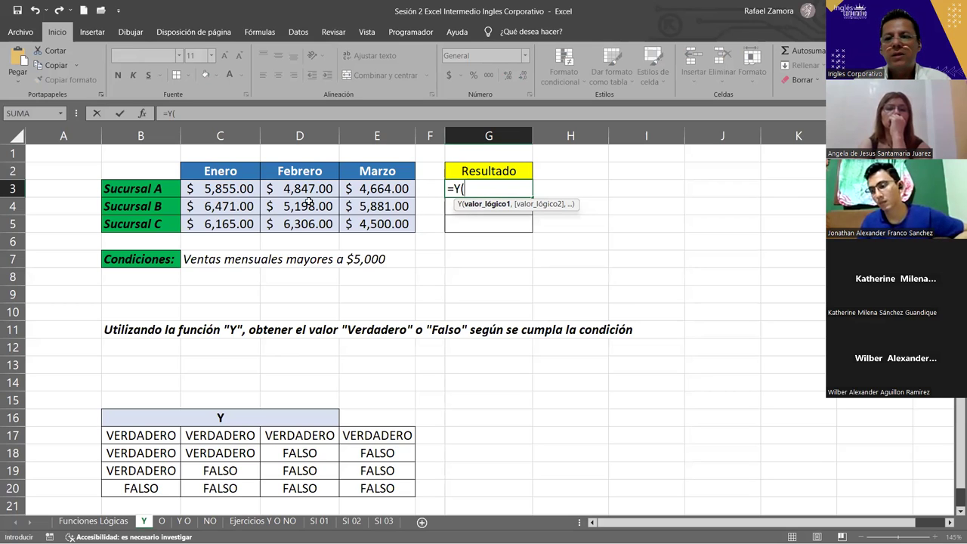
left_click(235, 189)
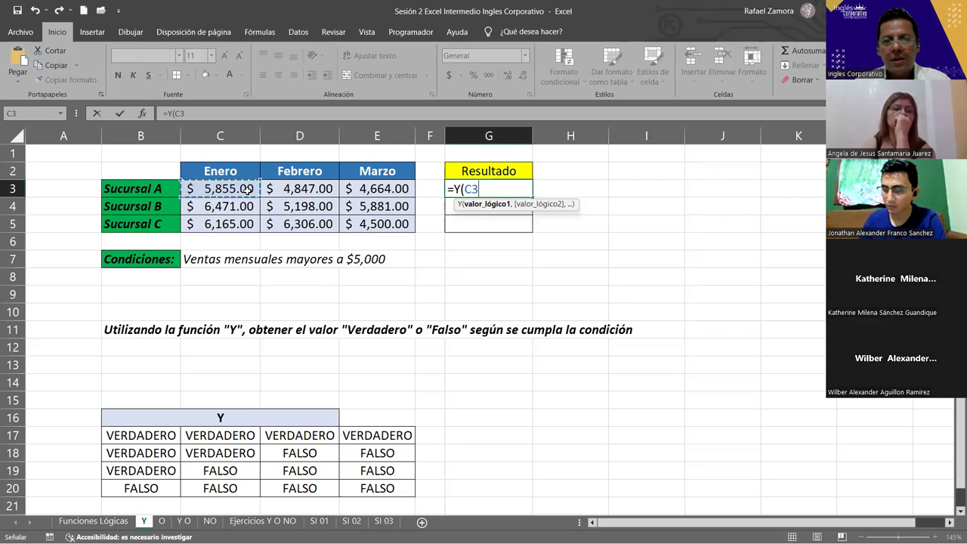
key("F8")
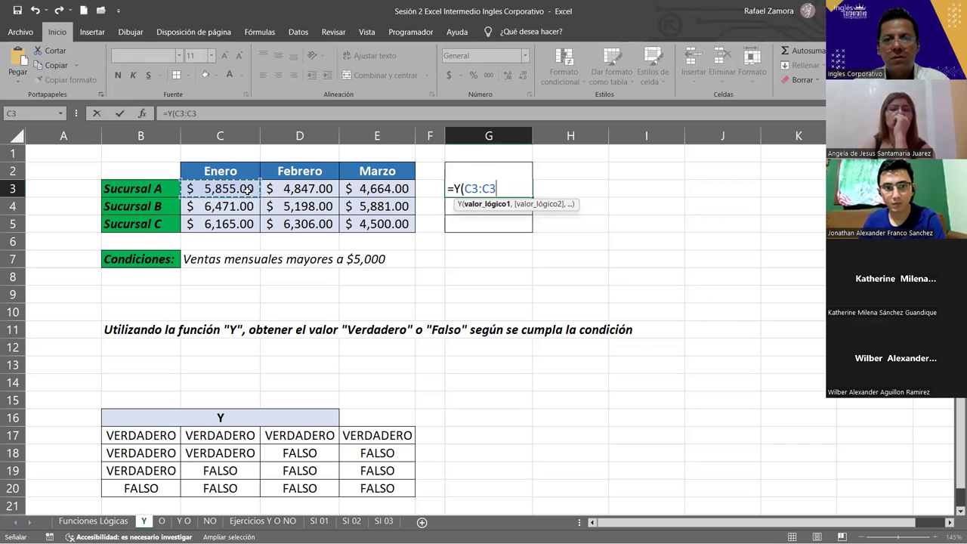
type(">5")
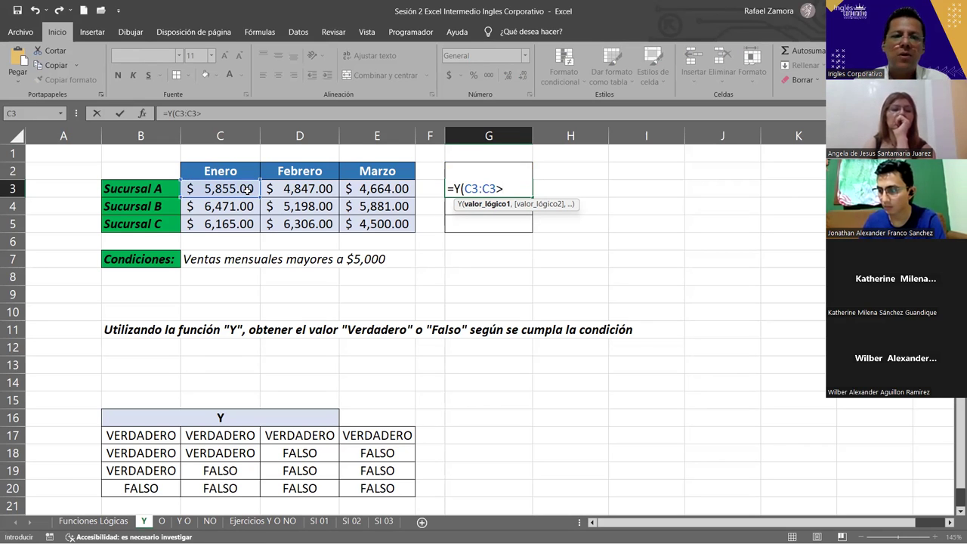
type("000")
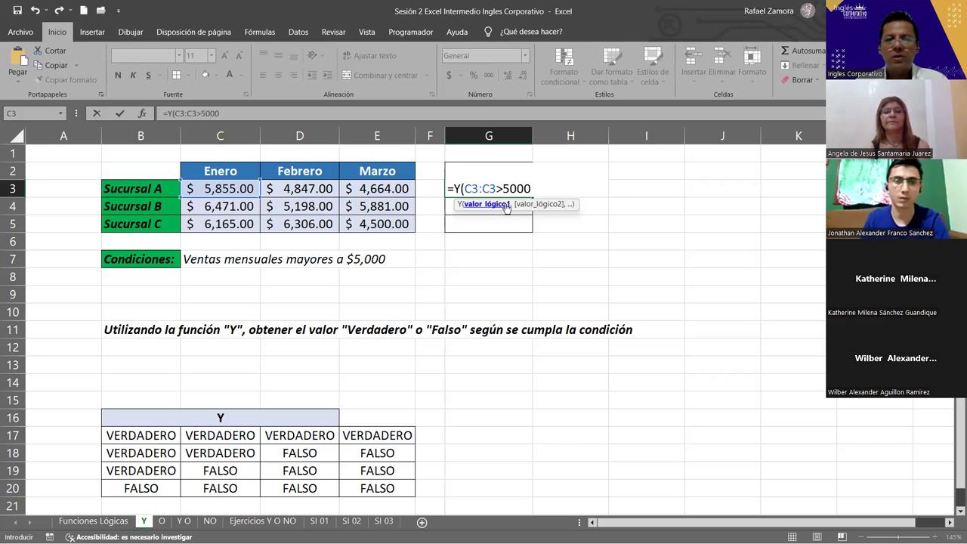
left_click_drag(496, 188, 532, 189)
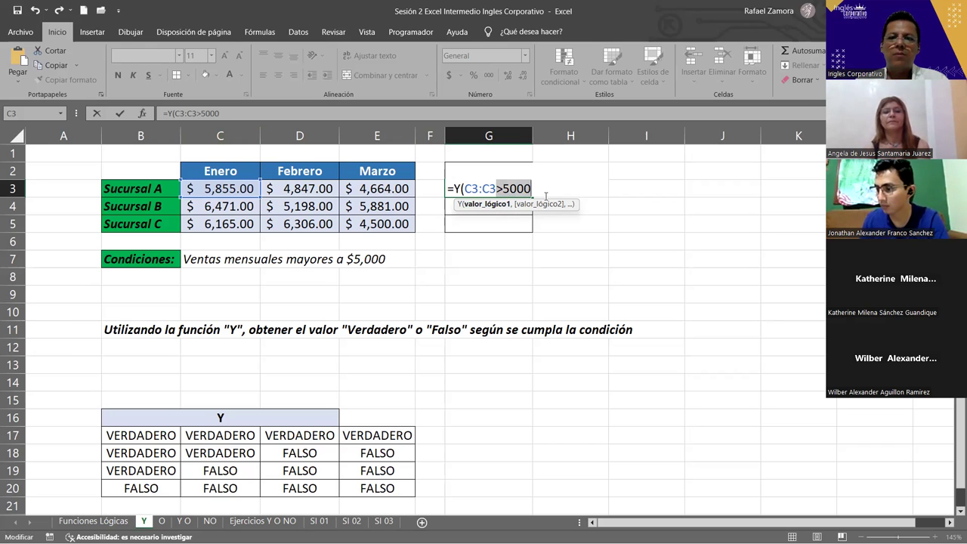
left_click(541, 189)
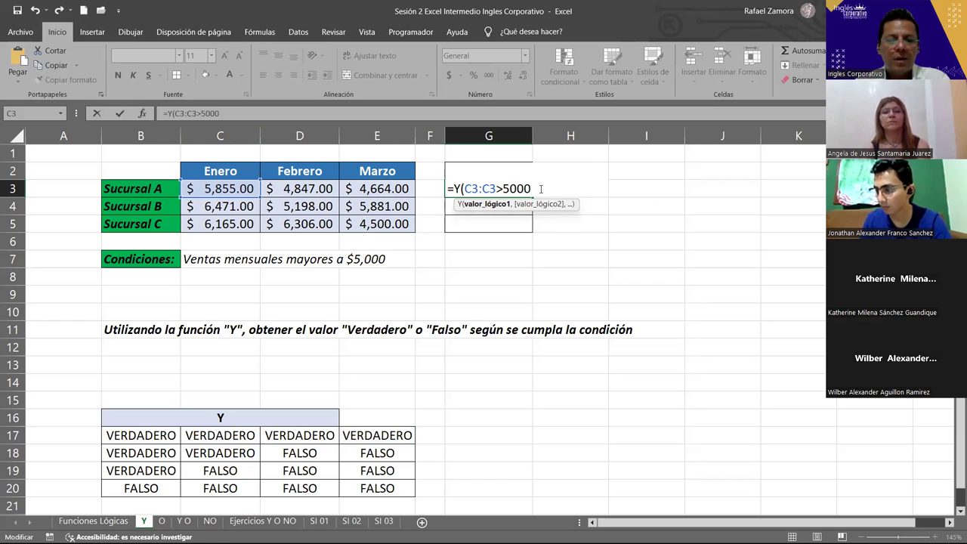
- Add the D3>5000 and E3>5000 conditions and close the formula, returning FALSO
type(",")
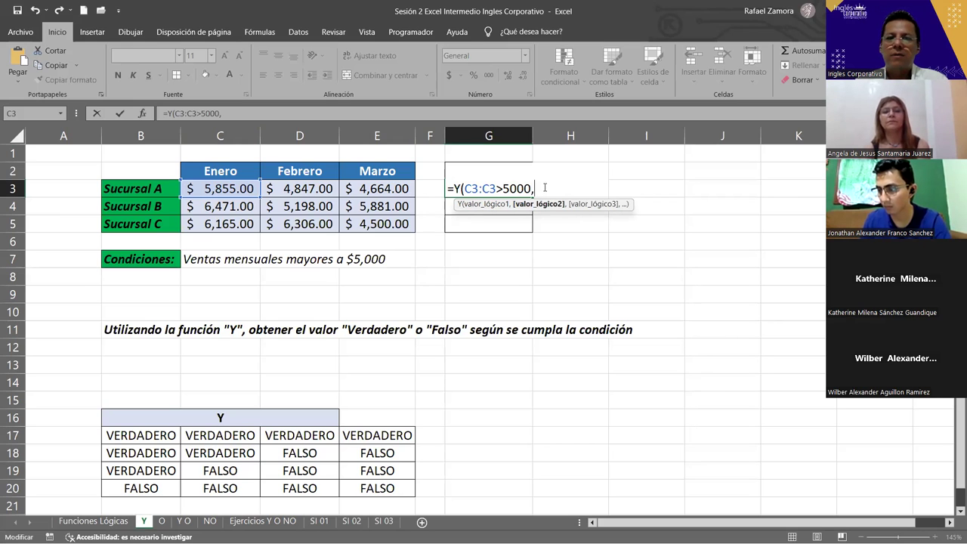
left_click(316, 189)
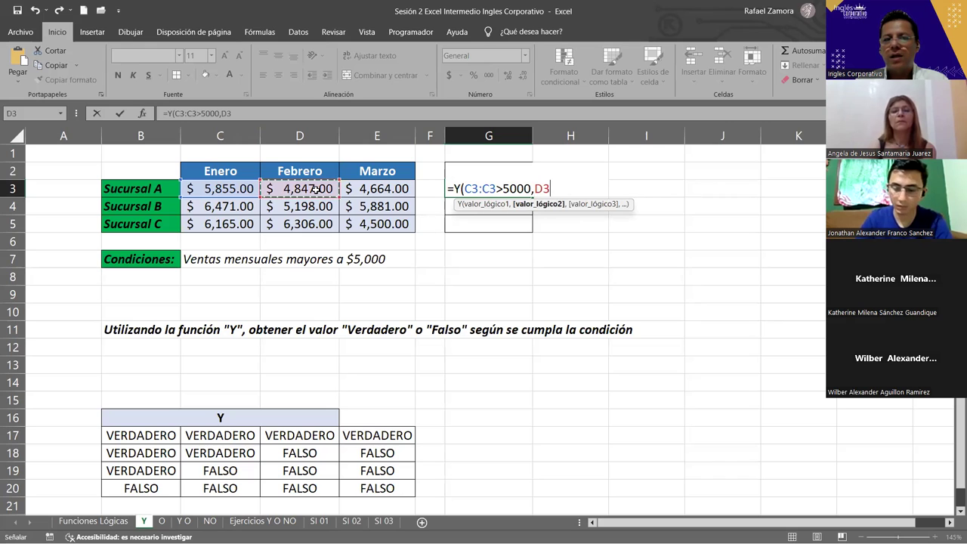
type(">5000")
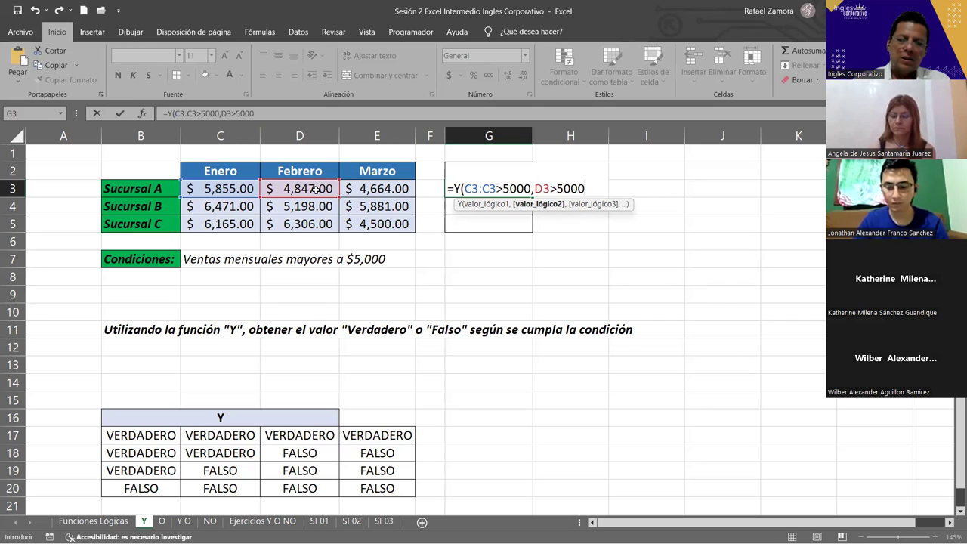
type(",")
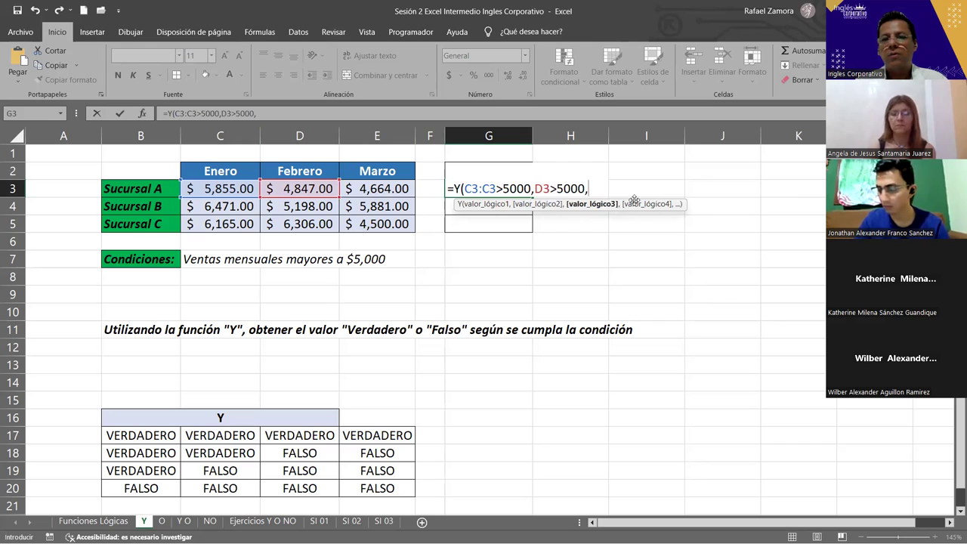
left_click(388, 188)
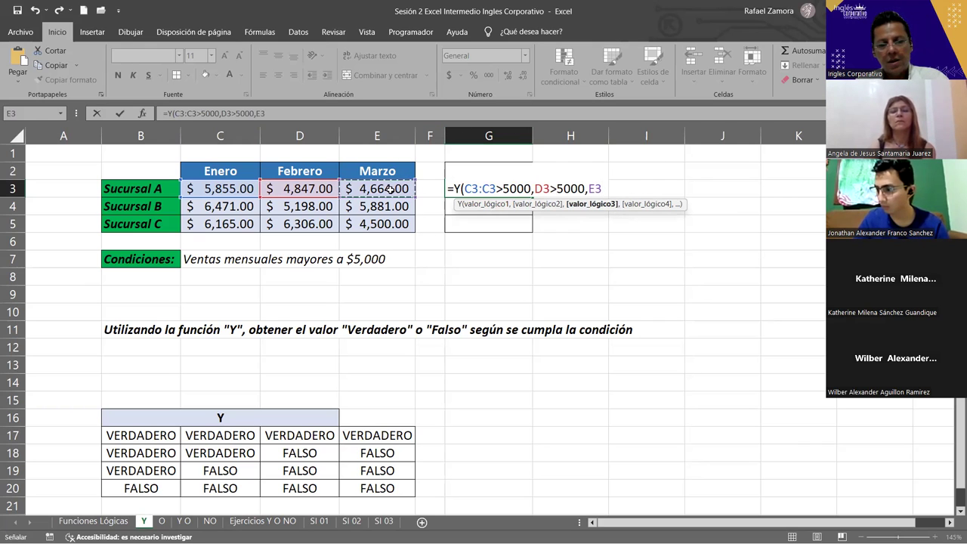
type(">5000")
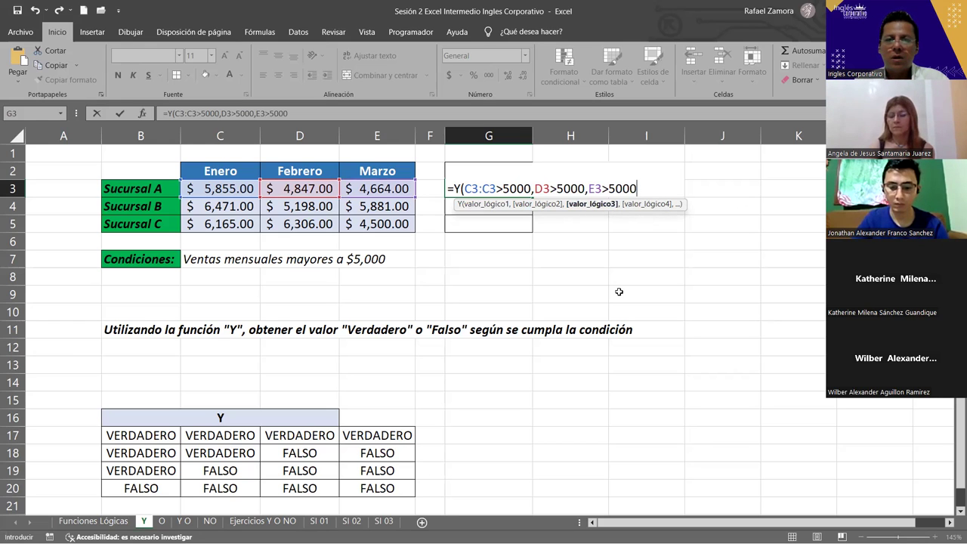
type("(")
key("BackSpace")
type(")")
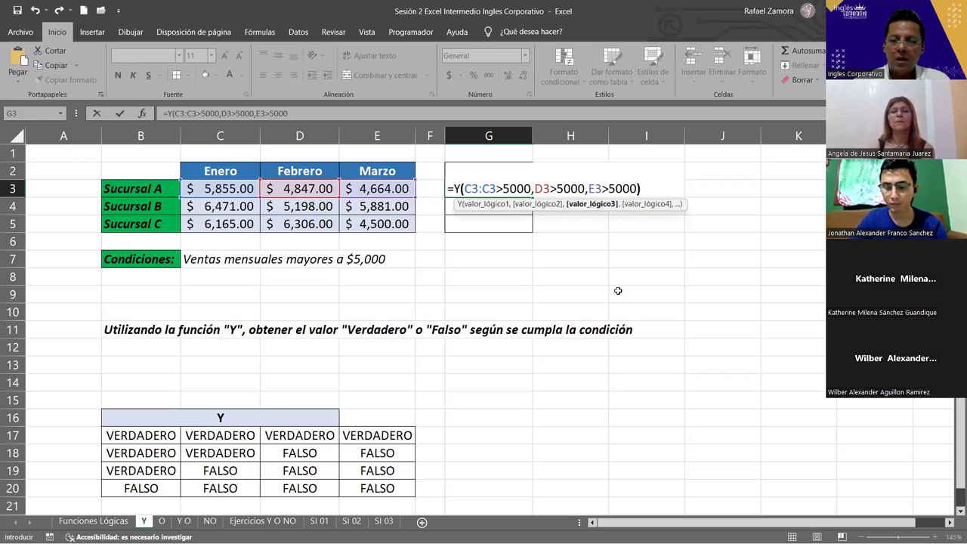
key("Return")
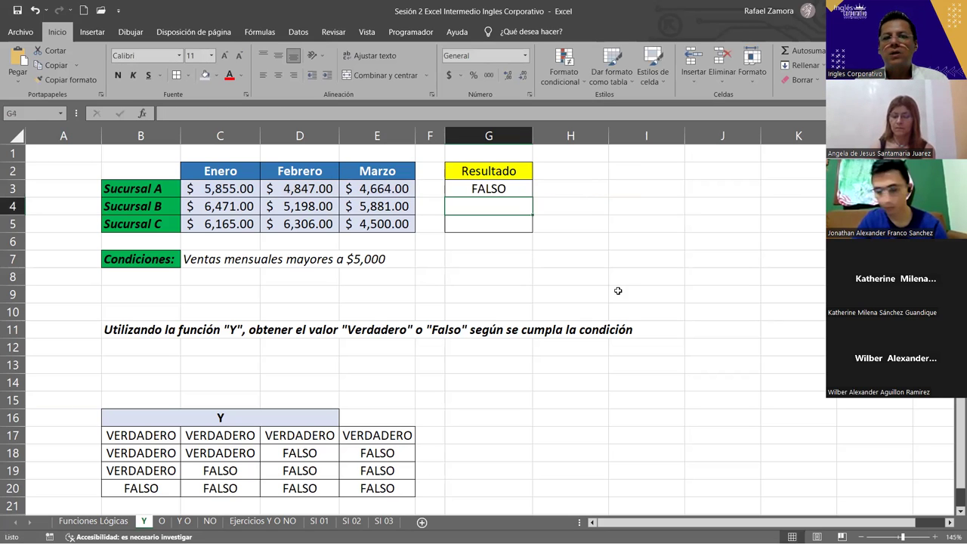
left_click(393, 209)
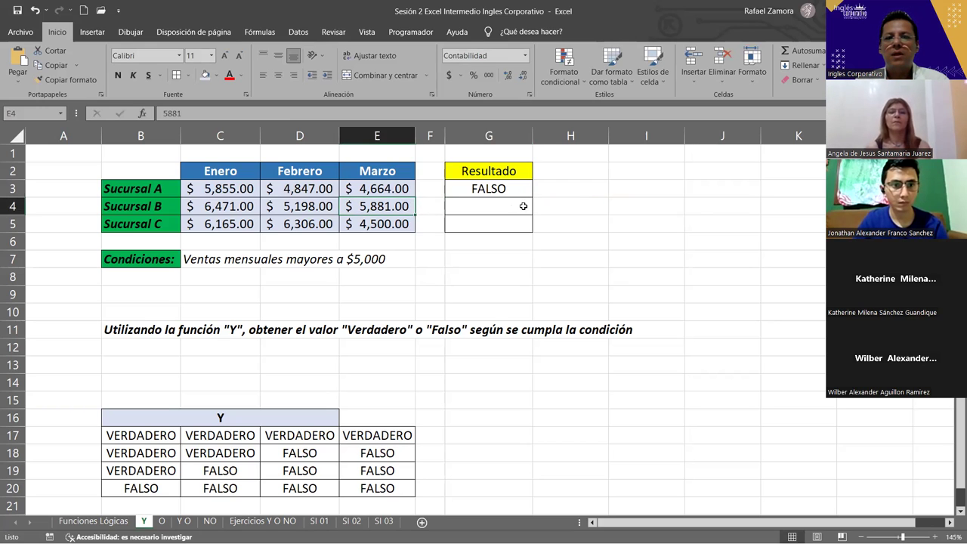
left_click(524, 207)
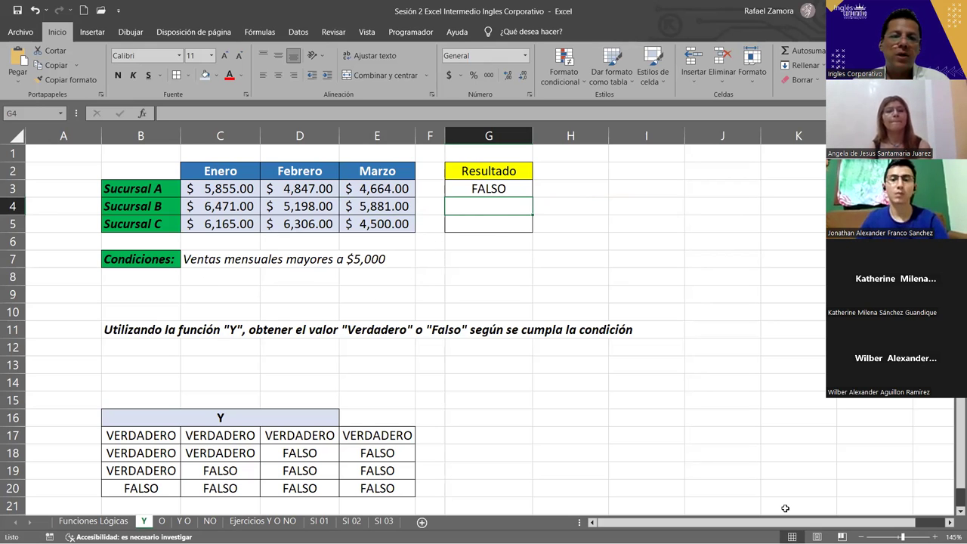
left_click(223, 192)
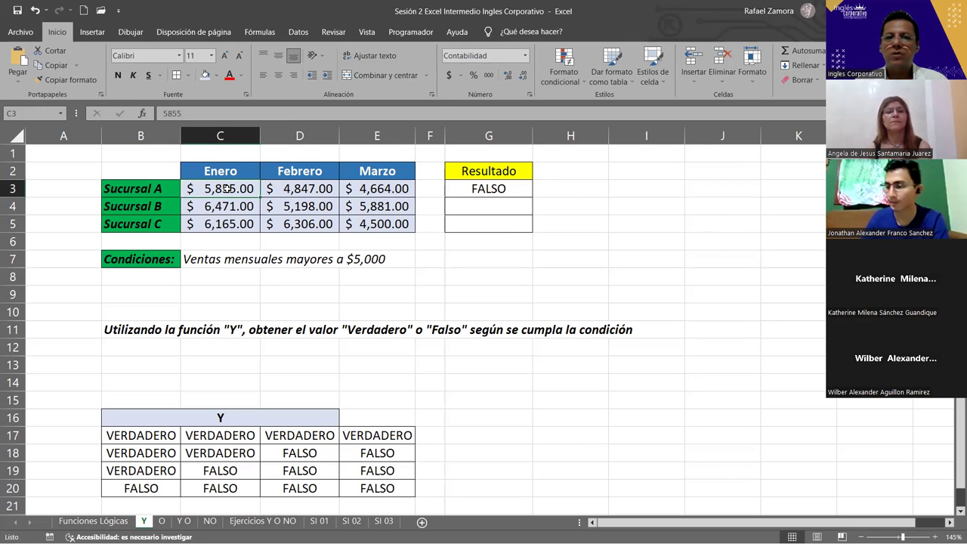
left_click(313, 190)
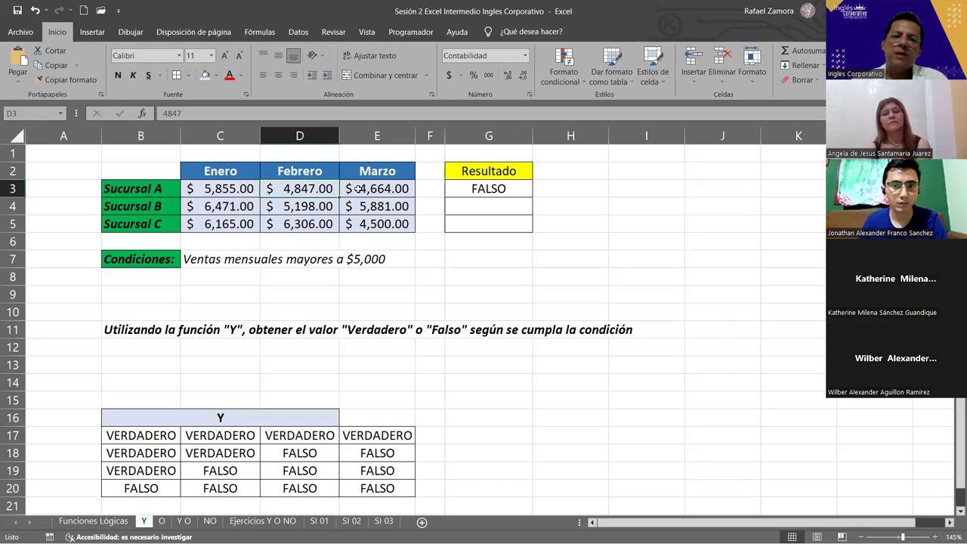
left_click(358, 189)
left_click(522, 194)
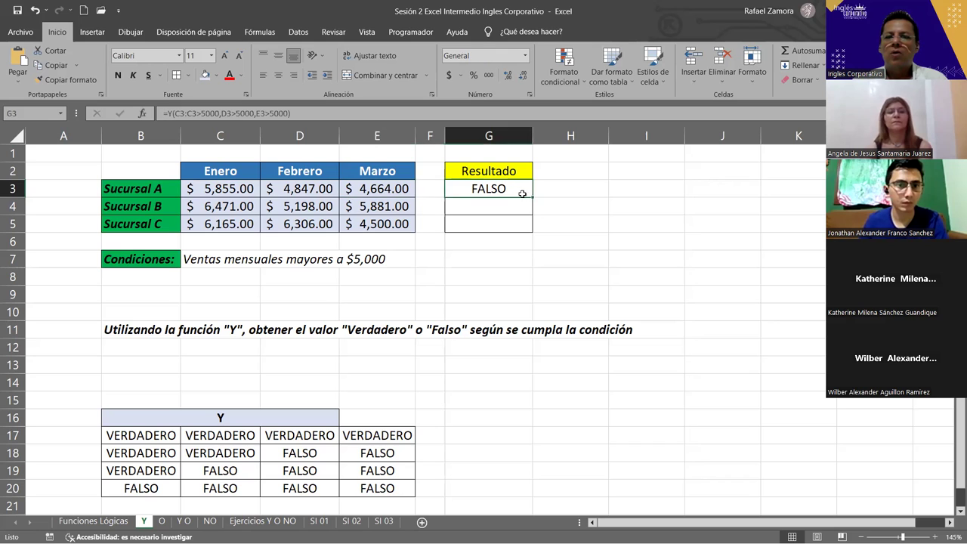
- Fill the Y formula from G3 down to G5 and check each copied formula
left_click_drag(530, 196, 527, 229)
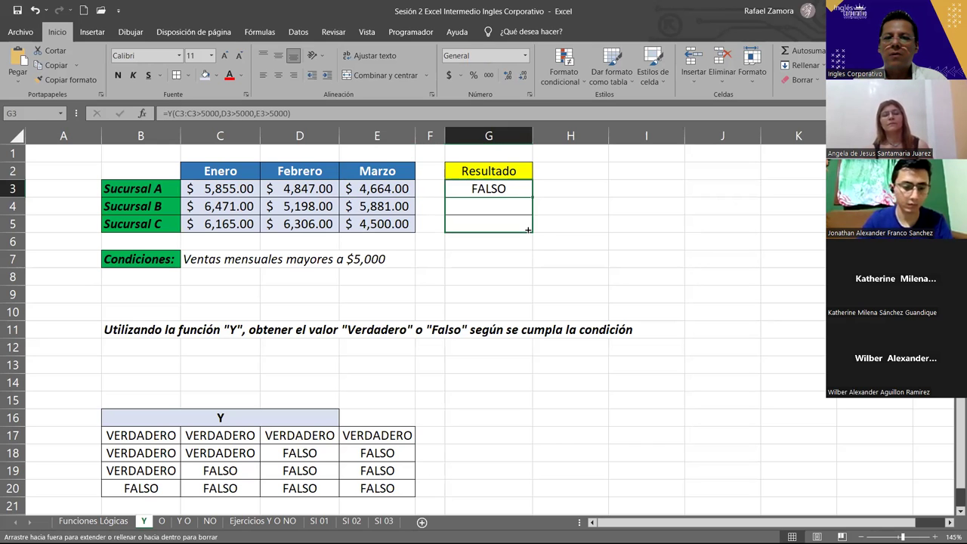
left_click(504, 189)
left_click(509, 207)
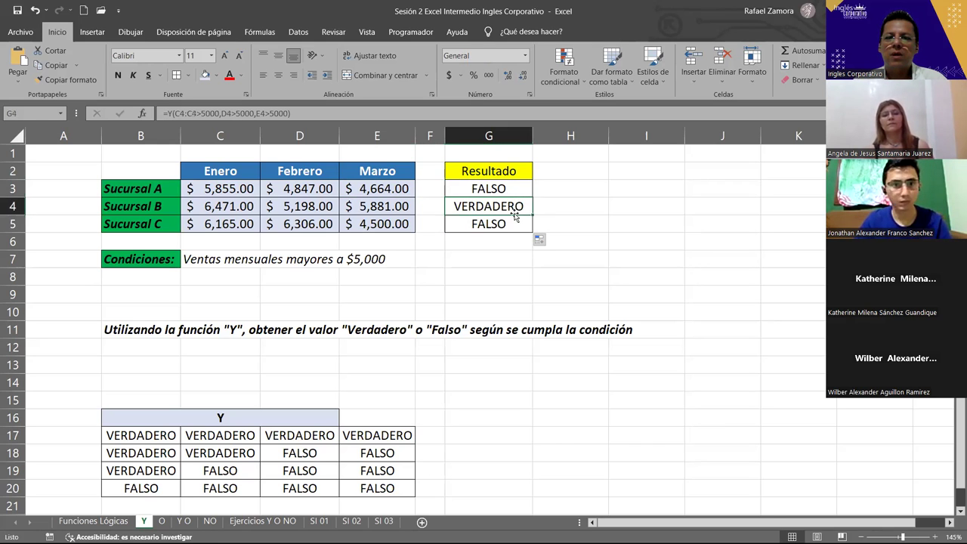
left_click(515, 223)
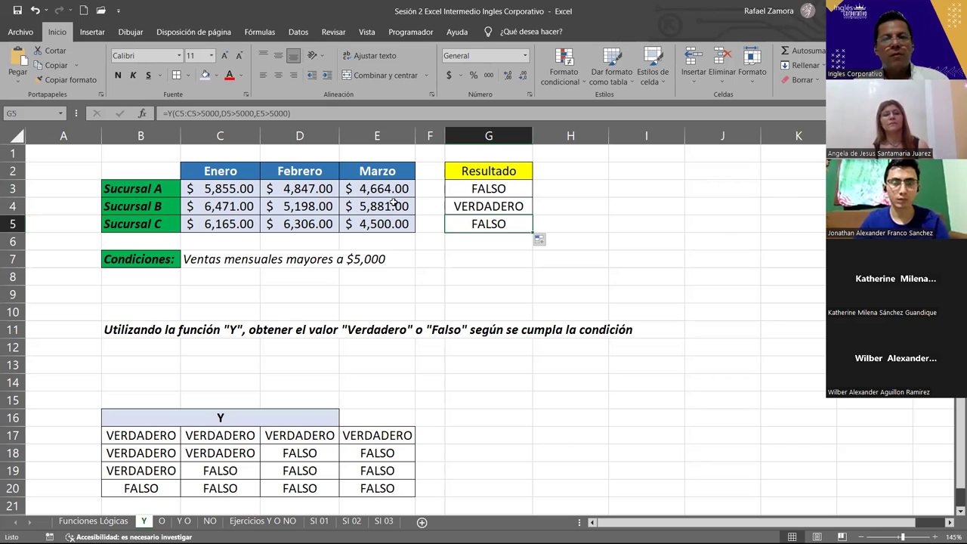
- Inspect Sucursal B's and C's monthly sales to verify the VERDADERO and FALSO results
left_click(227, 207)
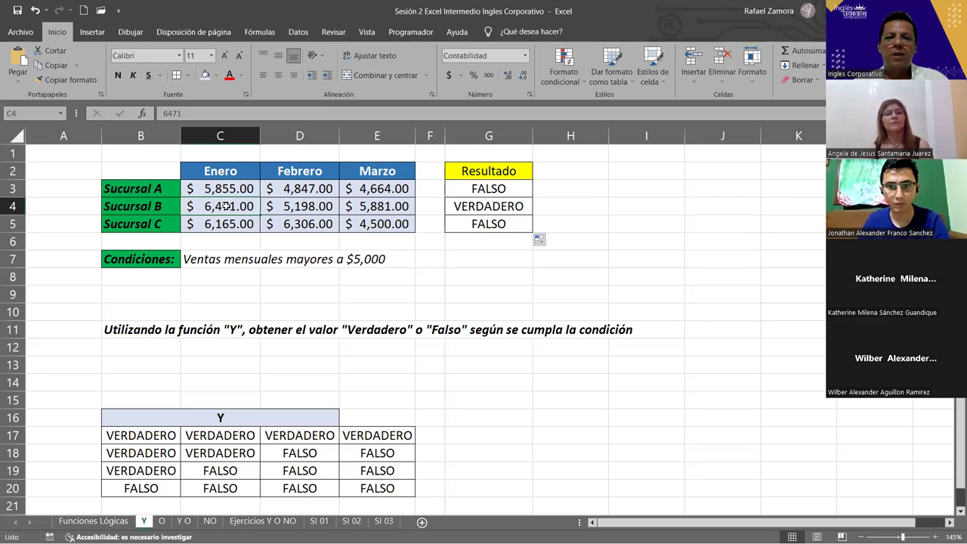
left_click(301, 206)
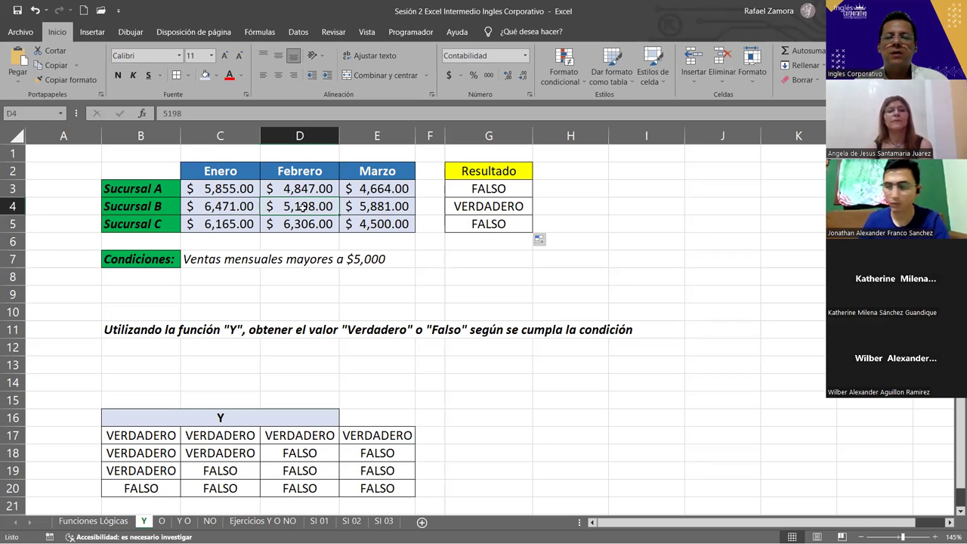
left_click(387, 207)
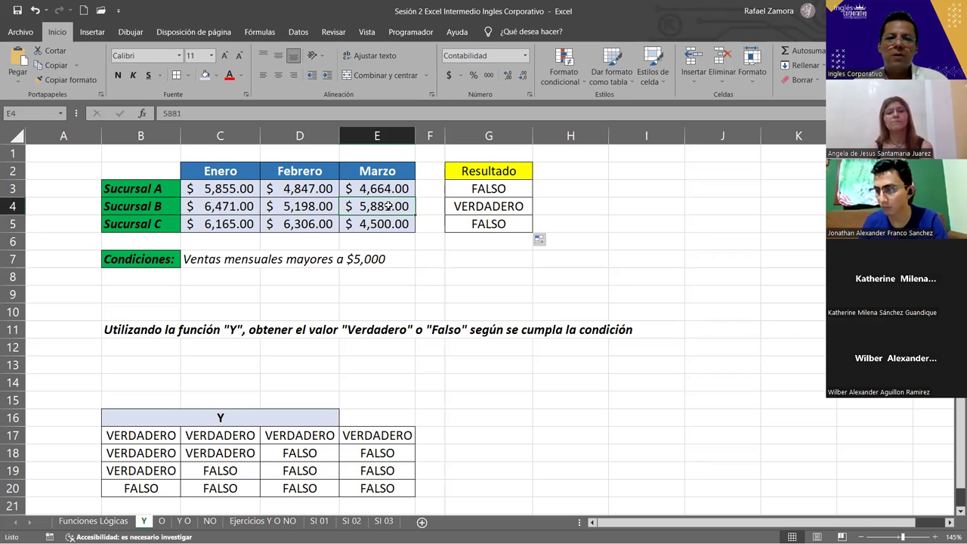
left_click(230, 205)
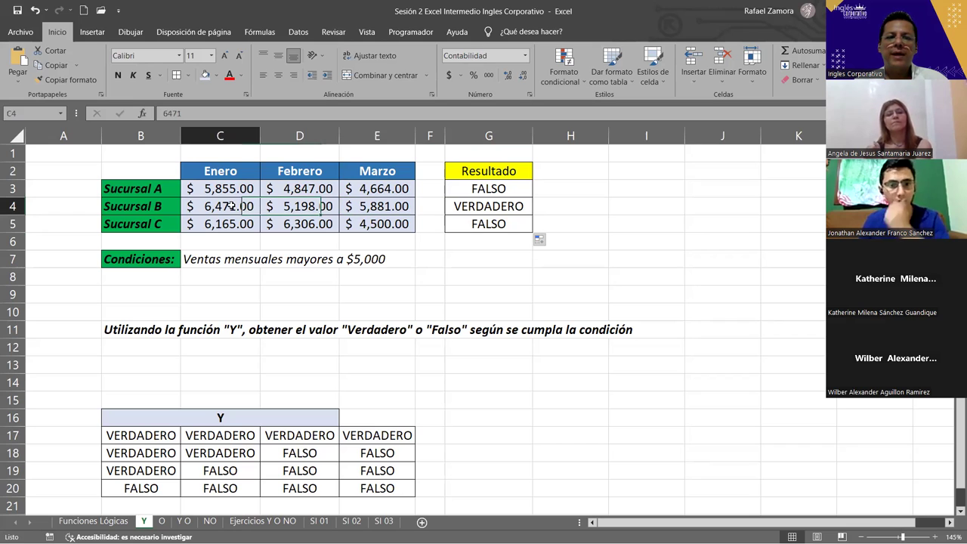
left_click(300, 206)
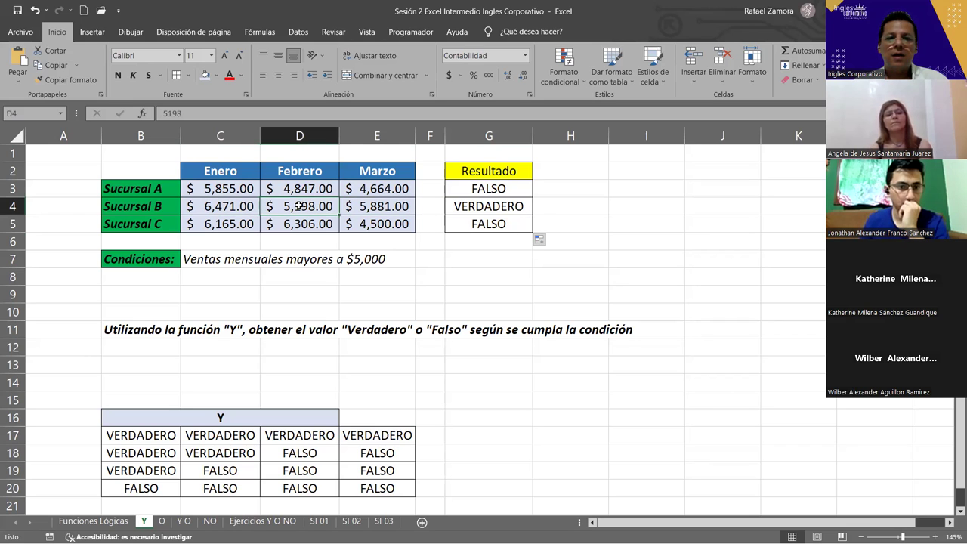
left_click(387, 206)
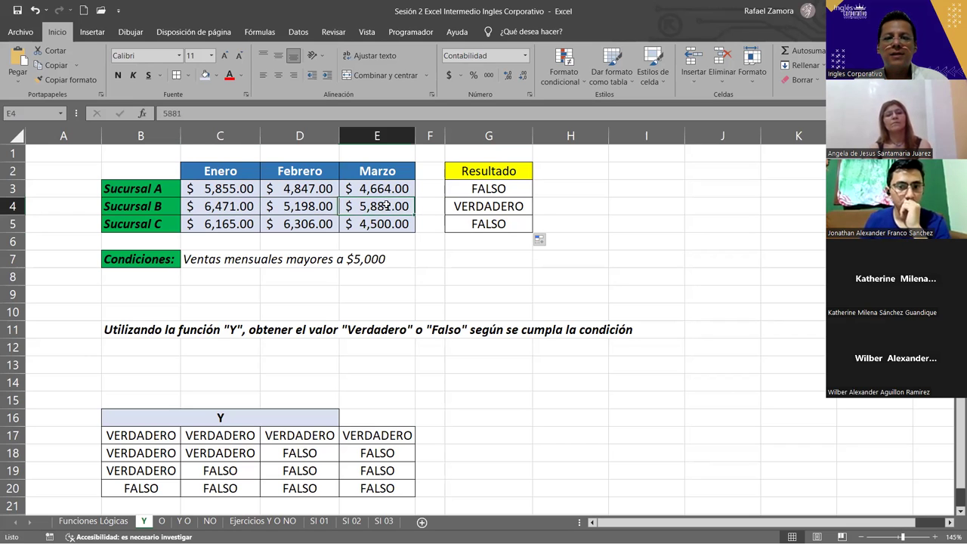
left_click(235, 206)
left_click_drag(270, 205, 382, 206)
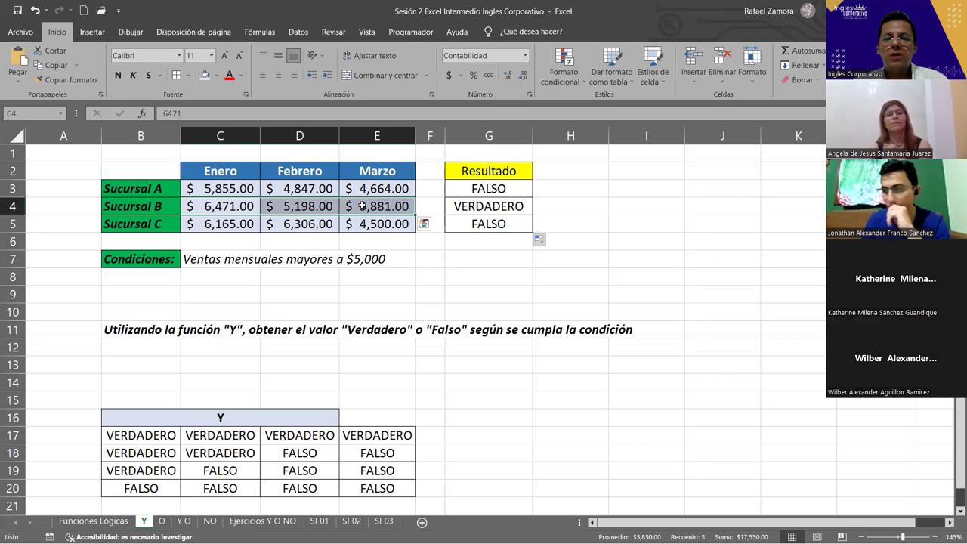
left_click(503, 206)
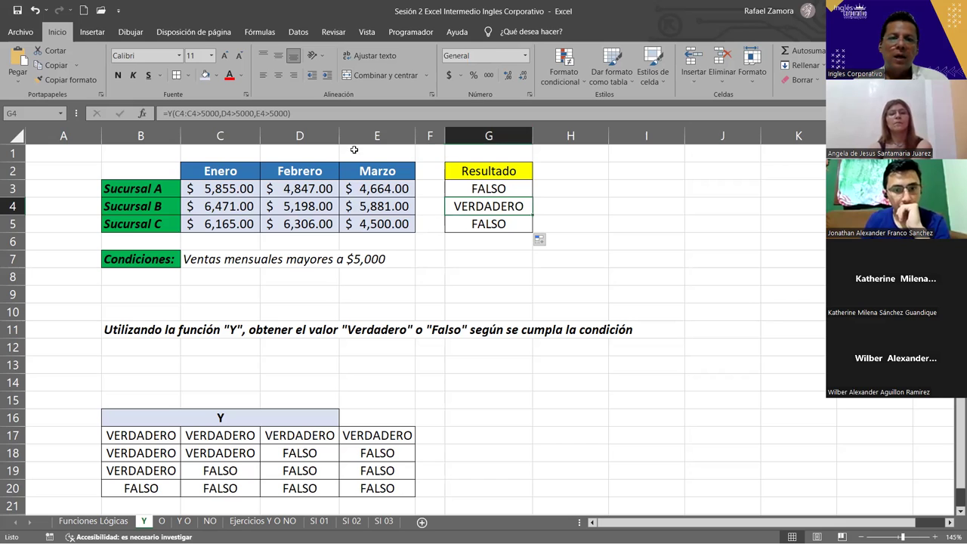
left_click(229, 224)
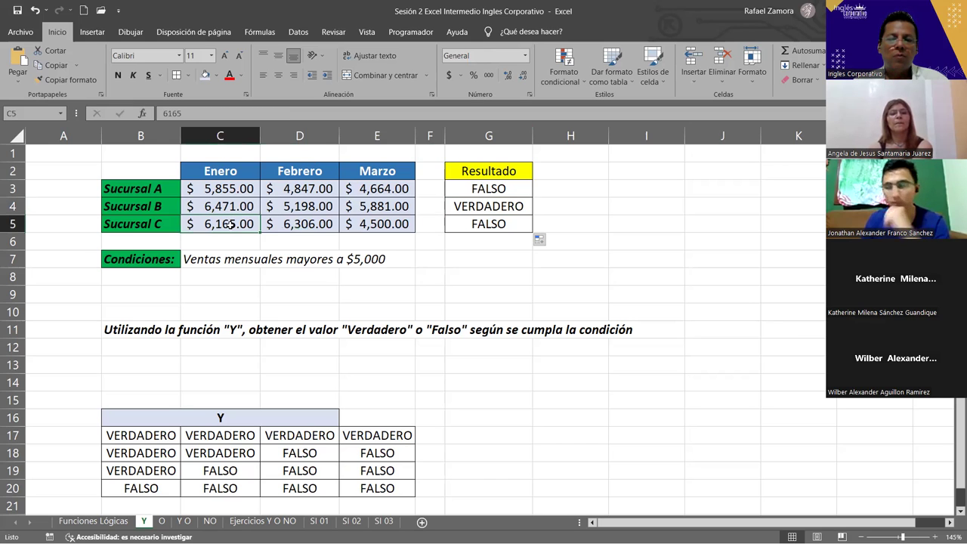
left_click(304, 224)
left_click(356, 224)
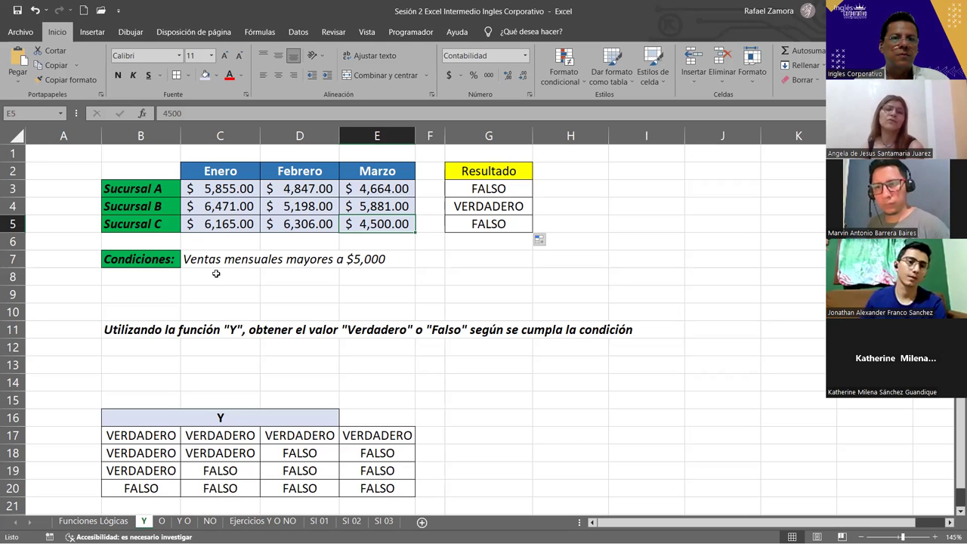
- Review the Y formulas and branch sales values, then switch to the O sheet
double_click(516, 188)
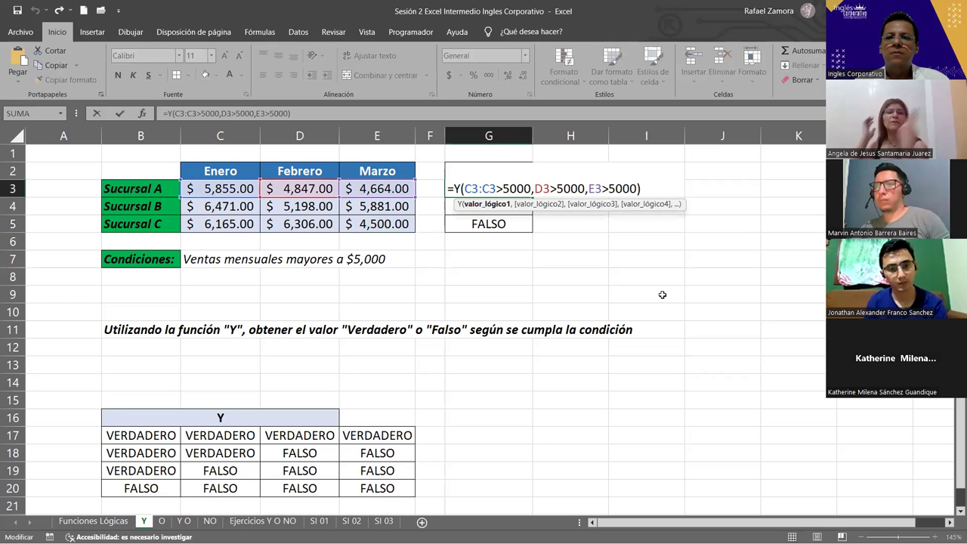
left_click(298, 189)
left_click_drag(317, 189, 382, 189)
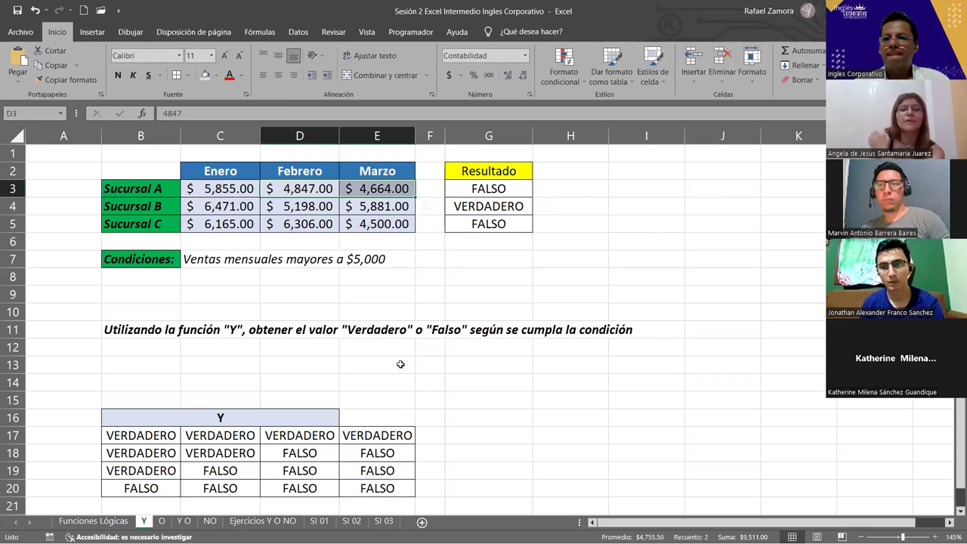
left_click(507, 227)
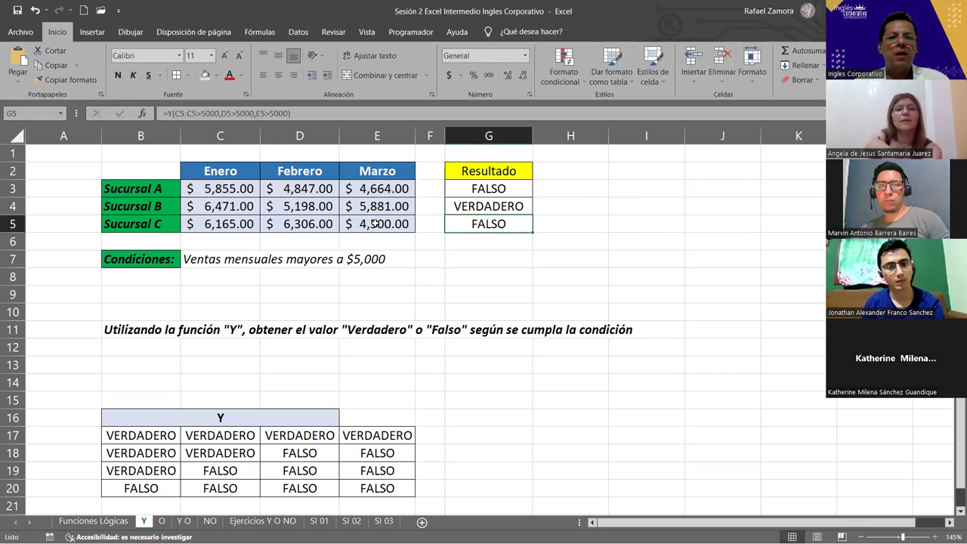
left_click_drag(200, 229, 382, 225)
left_click(383, 225)
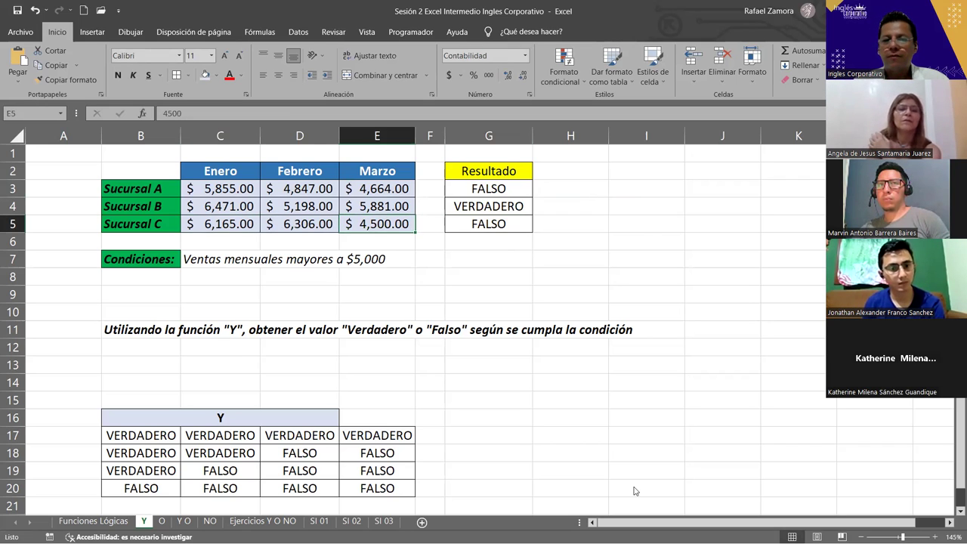
left_click(646, 294)
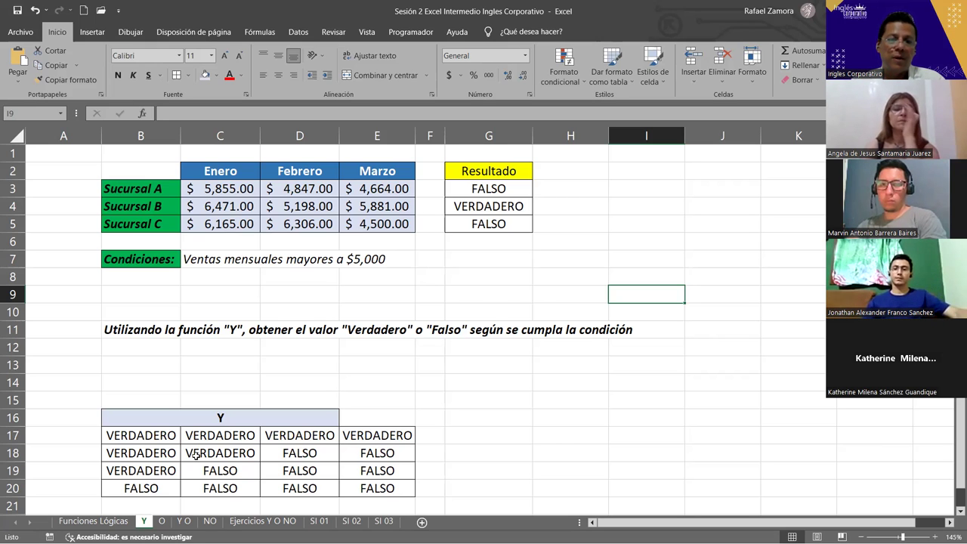
left_click(162, 522)
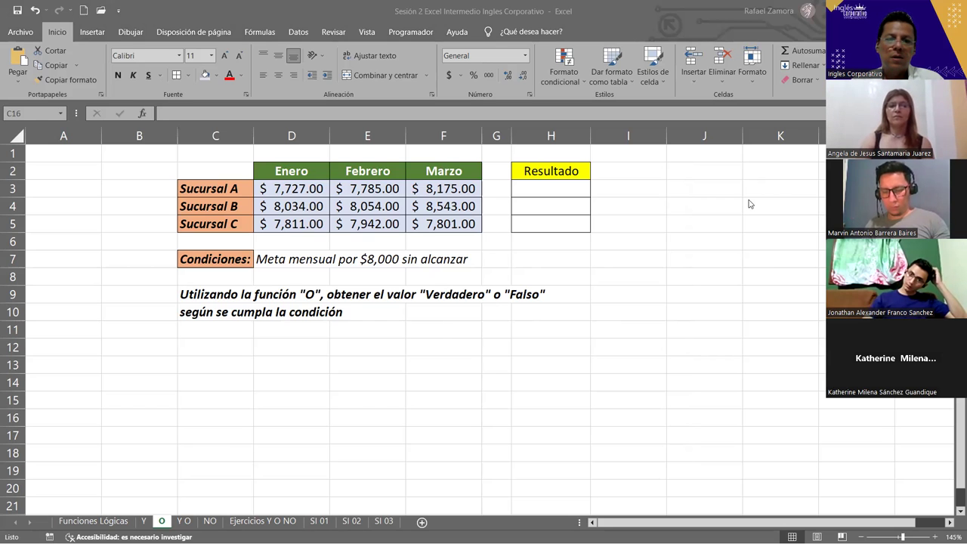
- Return to the Y sheet with the branch sales table
left_click(144, 522)
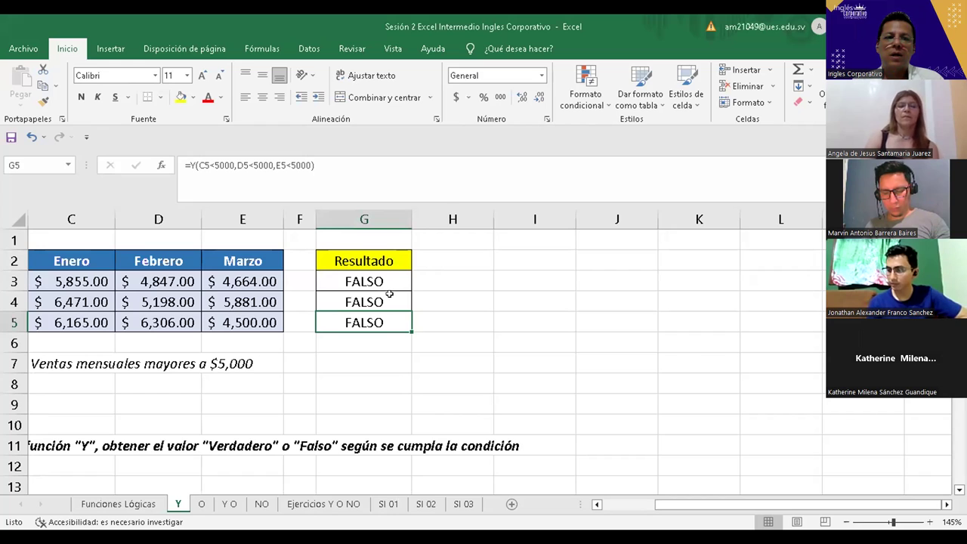
- Change G3's three conditions from <5000 to >5000 for C3, D3 and E3
left_click(389, 281)
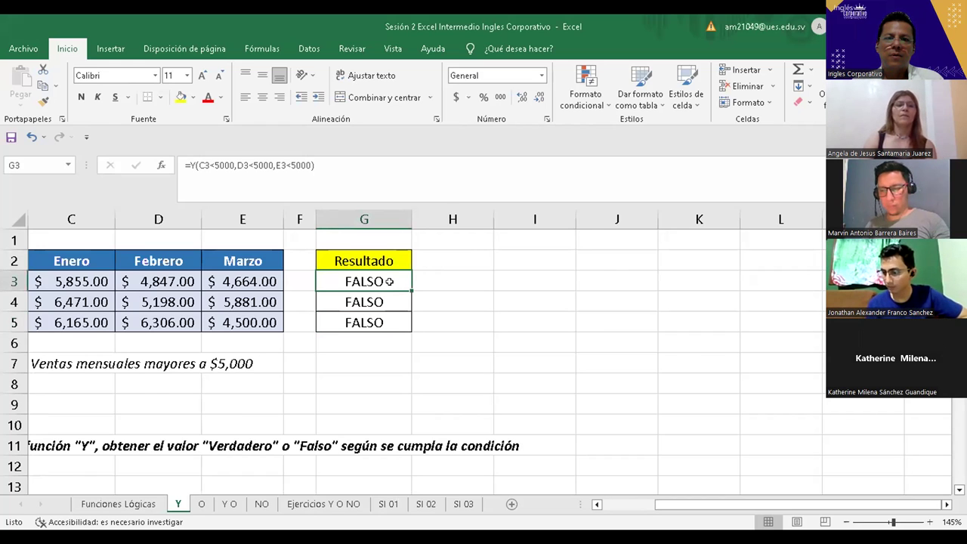
double_click(368, 281)
left_click(356, 281)
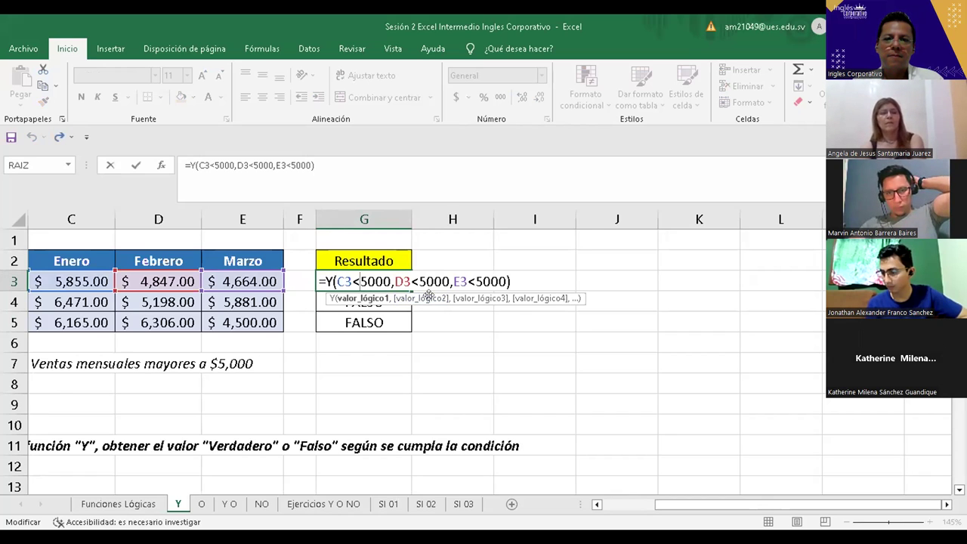
key("BackSpace")
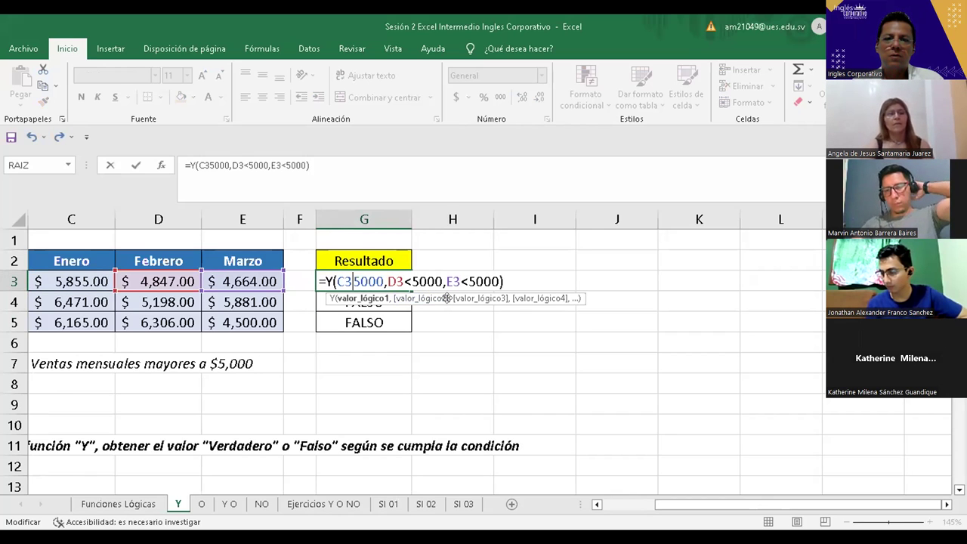
type(">")
left_click(417, 282)
key("BackSpace")
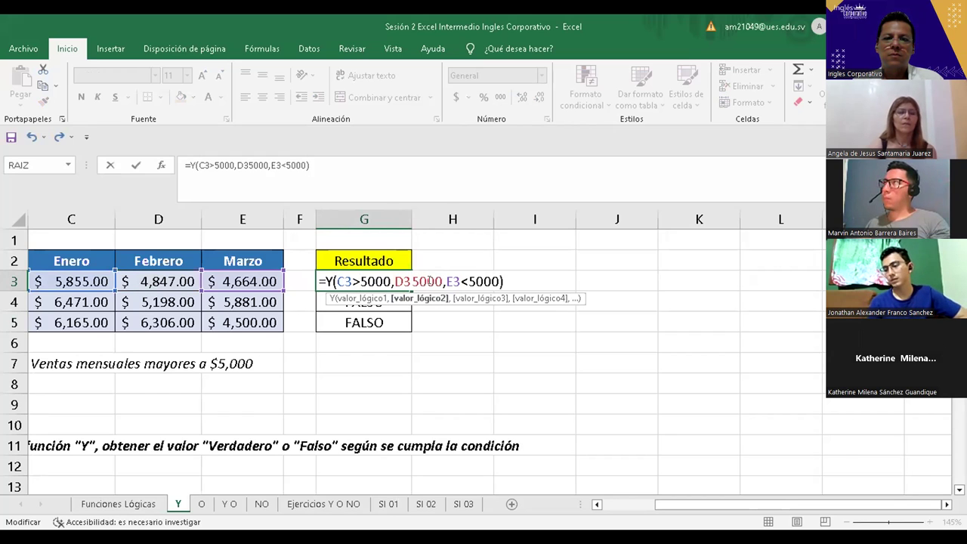
type(">")
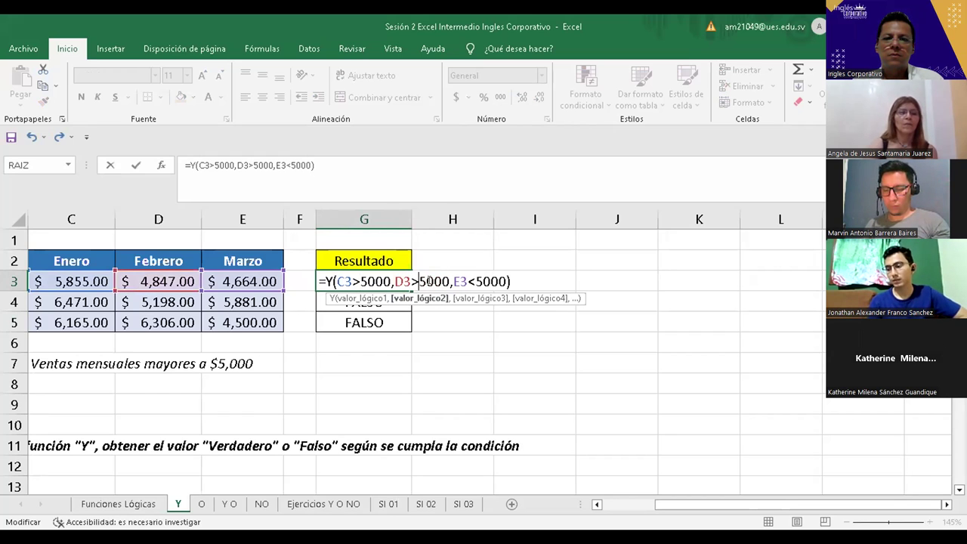
left_click(474, 281)
key("BackSpace")
type(">")
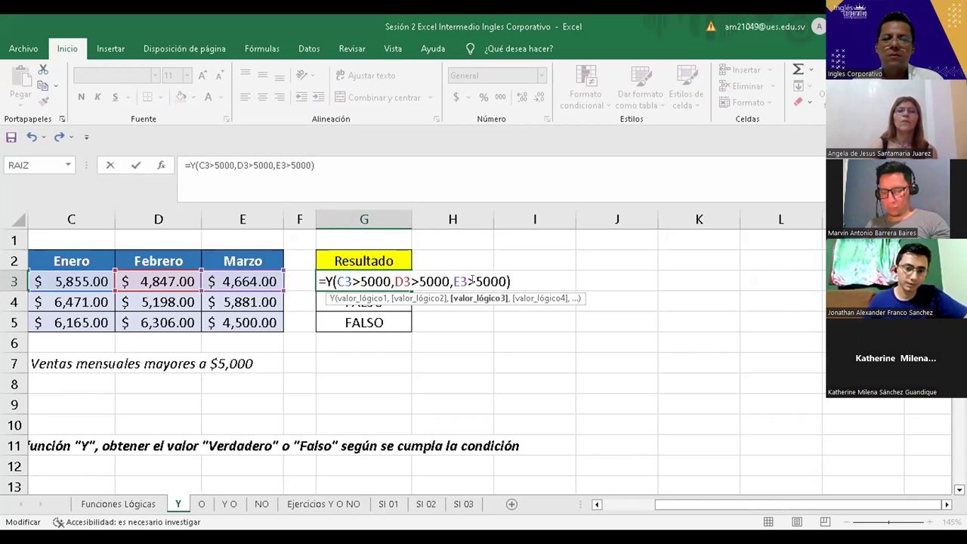
key("Return")
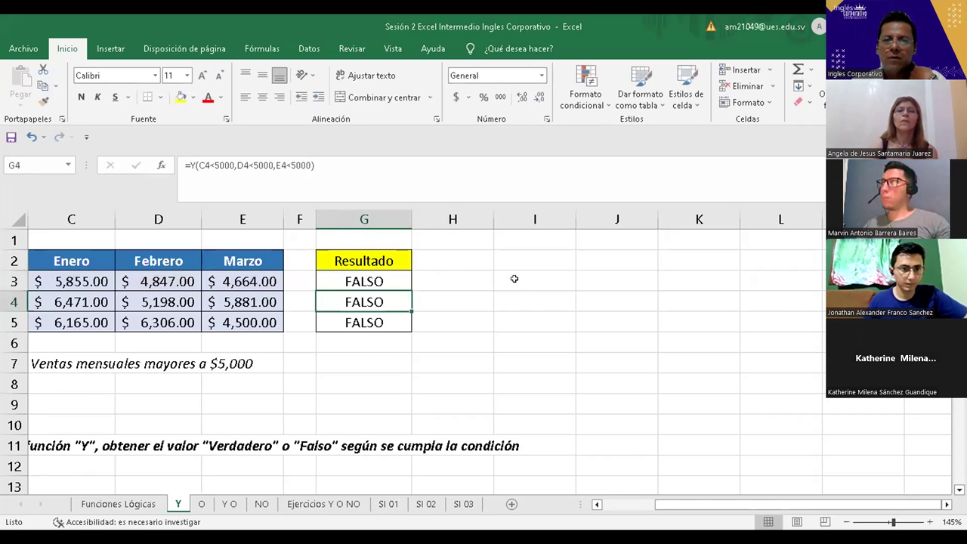
- Fill the G3 formula down through G5, giving FALSO, VERDADERO, FALSO
left_click(406, 273)
left_click_drag(411, 292, 406, 323)
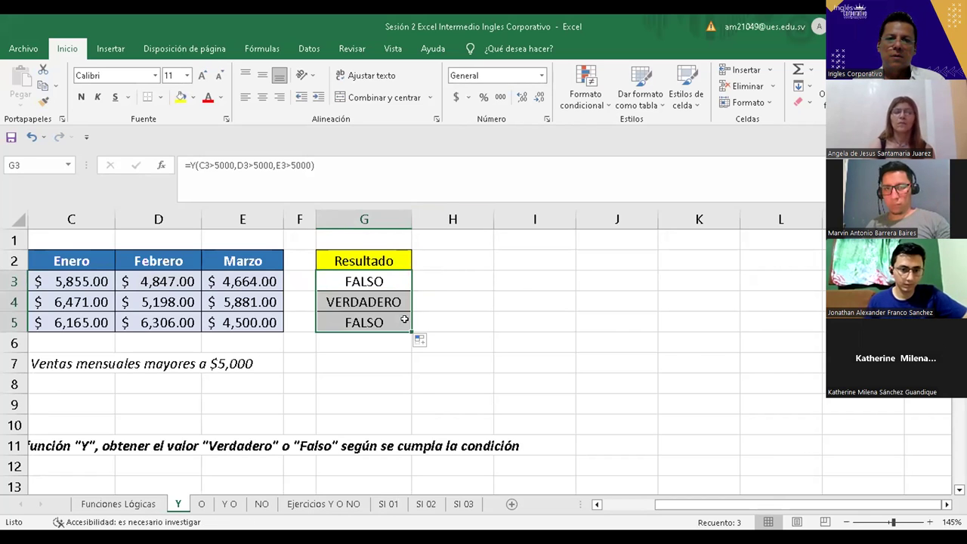
left_click(512, 335)
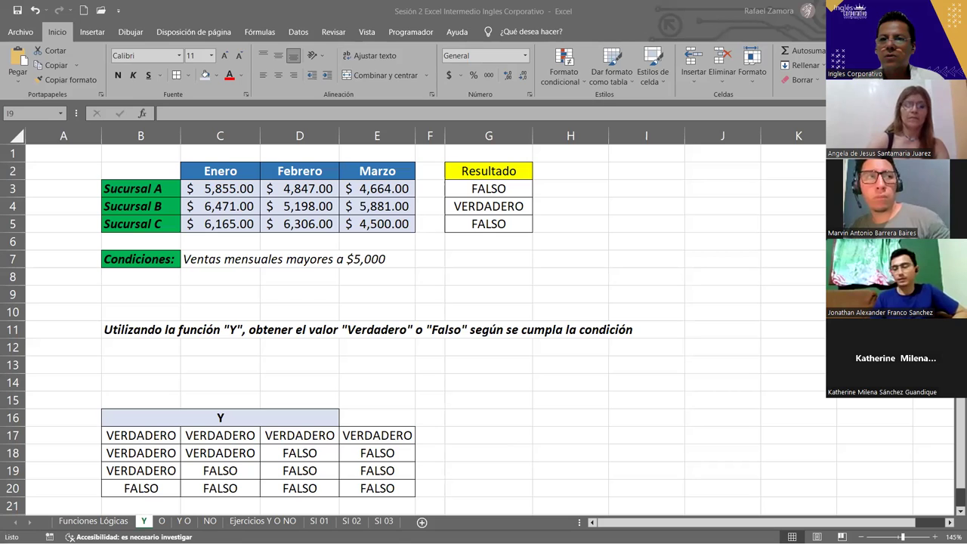
- Enter the = and < operators in column I, starting at I2
left_click(663, 174)
type(")")
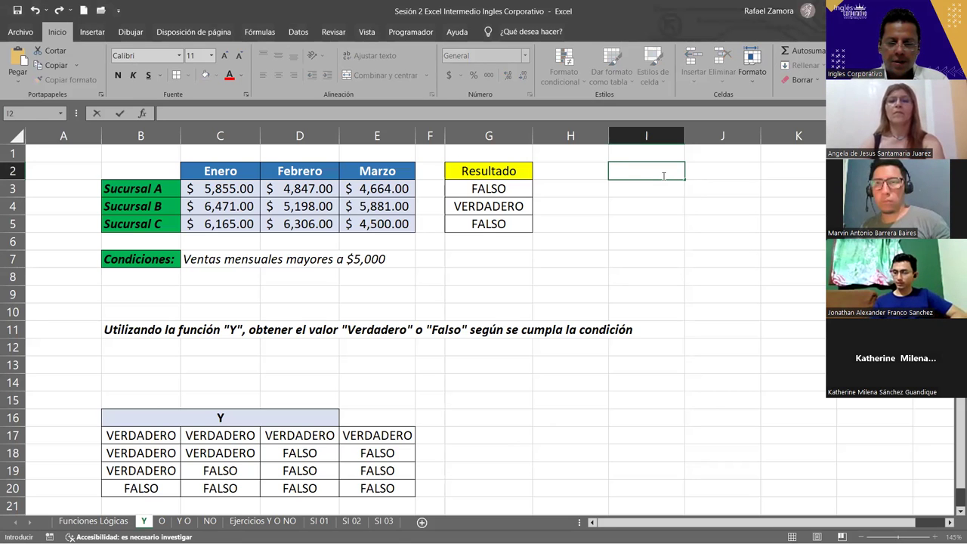
type("=")
key("Return")
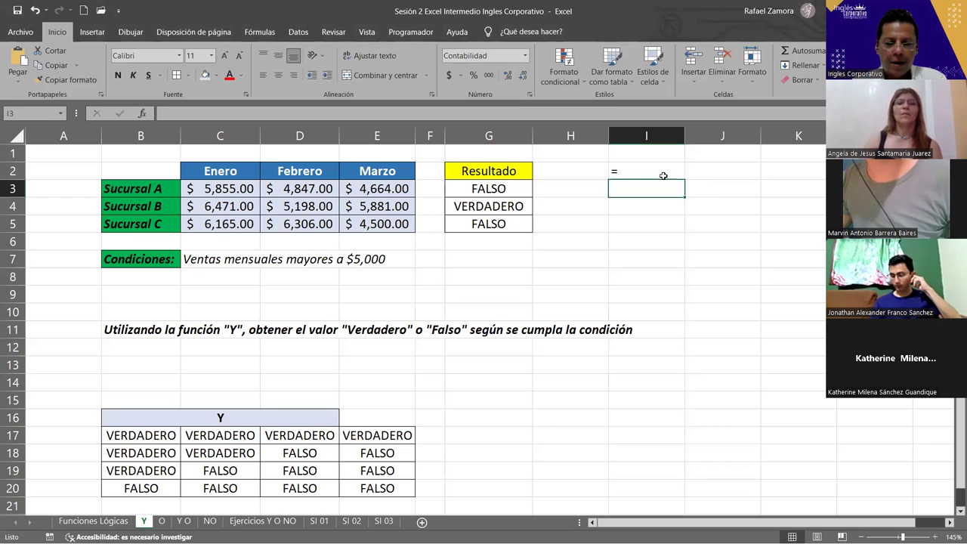
type(">")
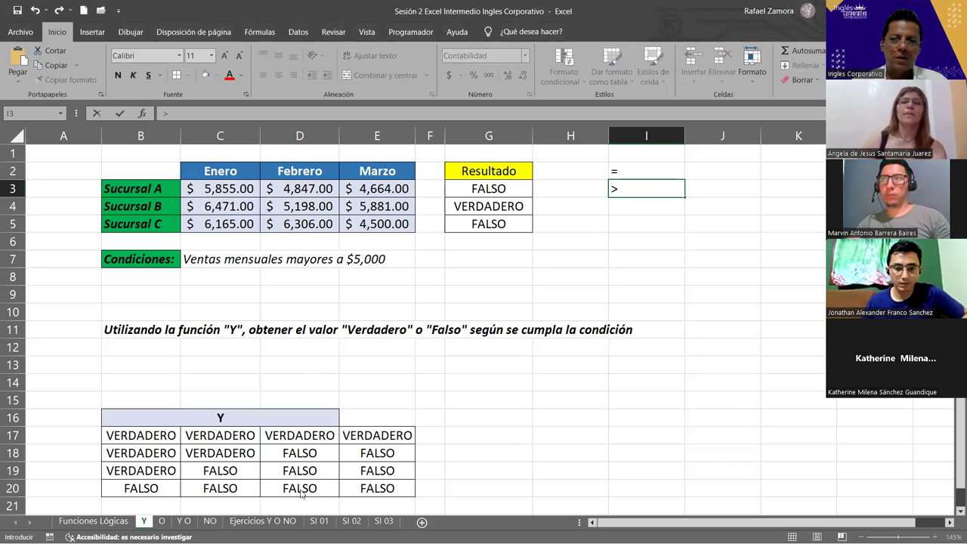
left_click(648, 205)
type(",")
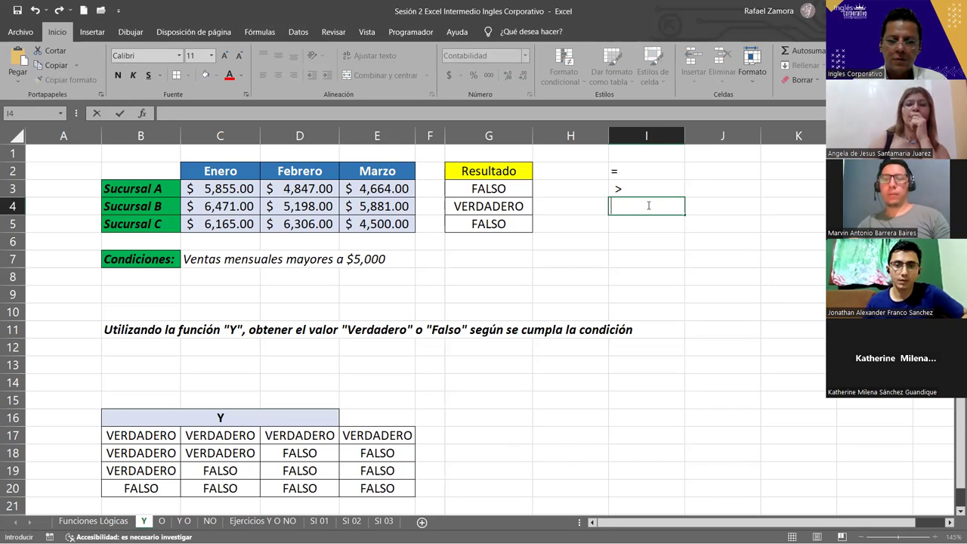
type("<")
key("Return")
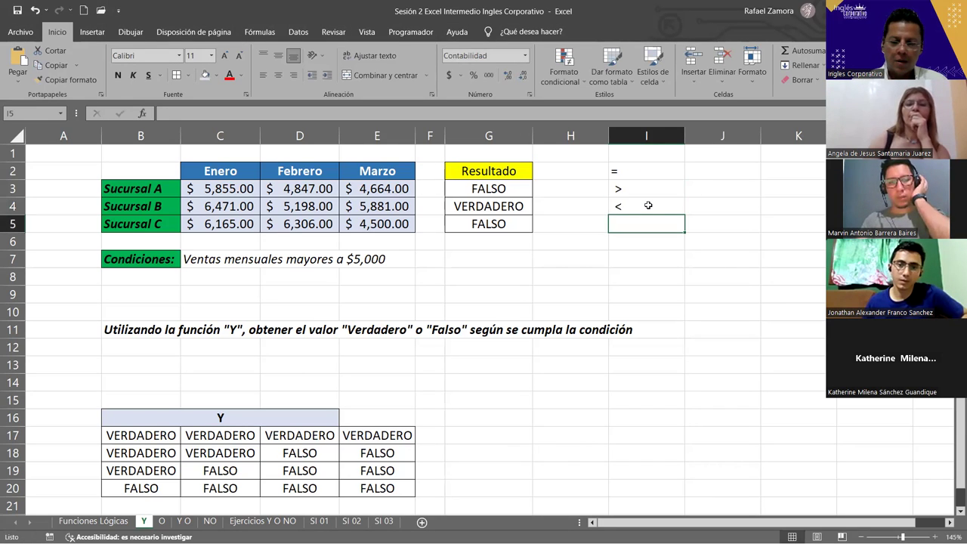
- Add the >=, <= and <> operators in I5:I7, then move to the O sheet
type(">")
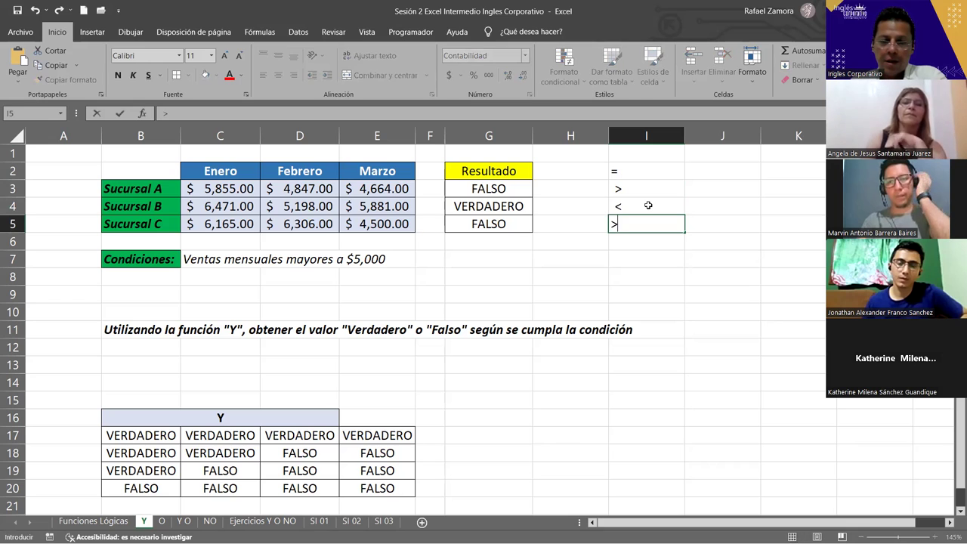
type("=")
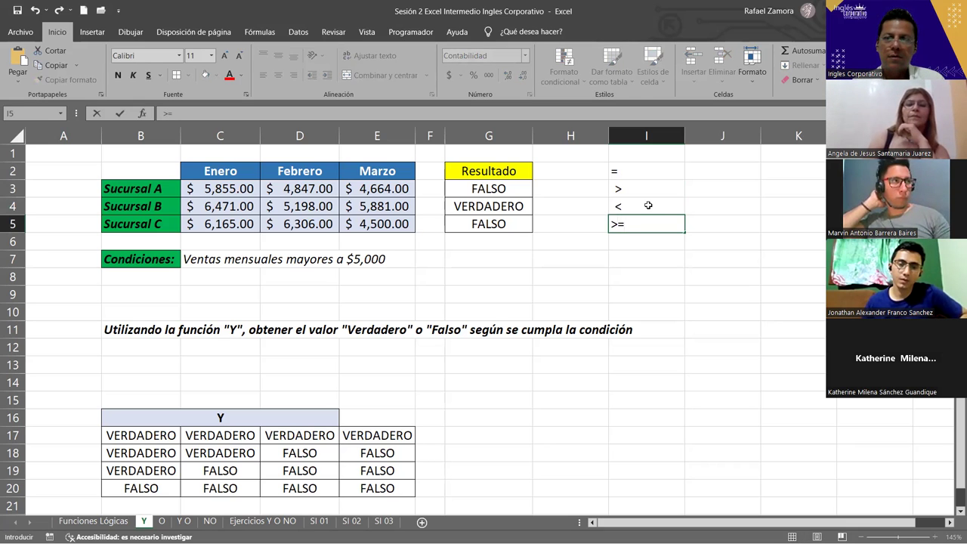
key("Return")
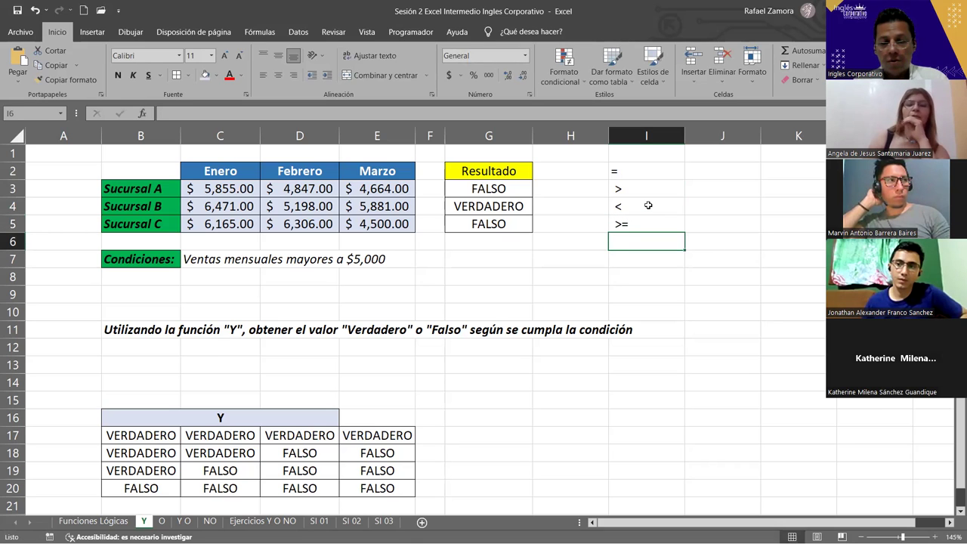
type("<=")
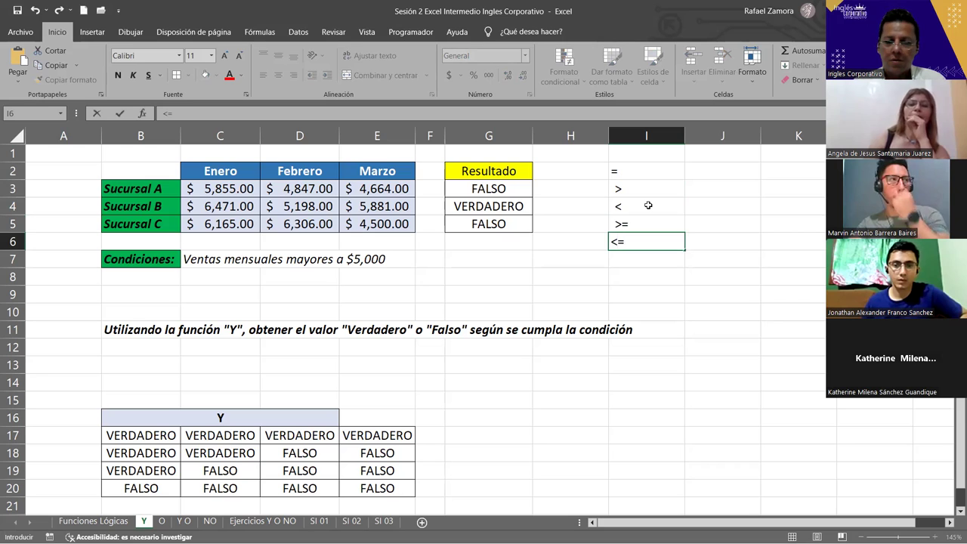
key("Return")
type("<>")
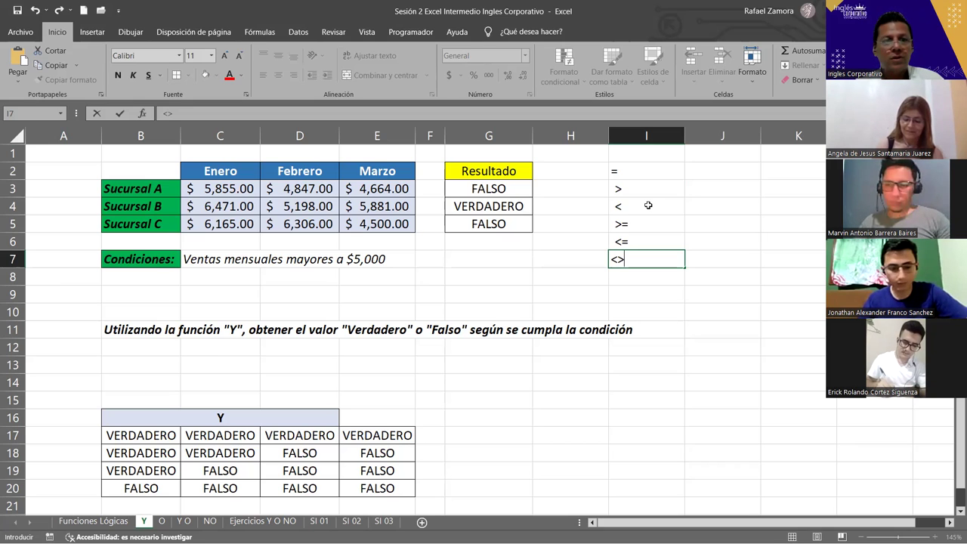
key("Return")
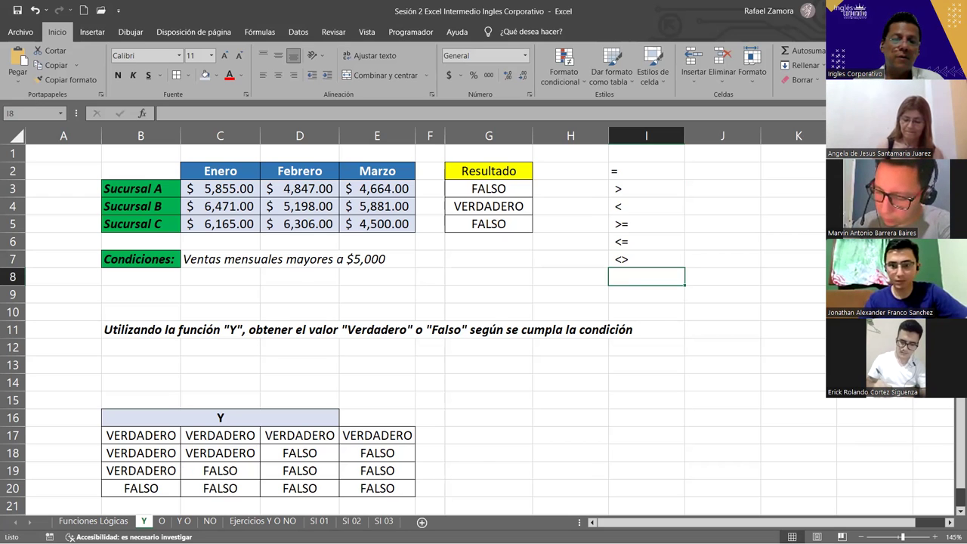
key("ctrl+Page_Down")
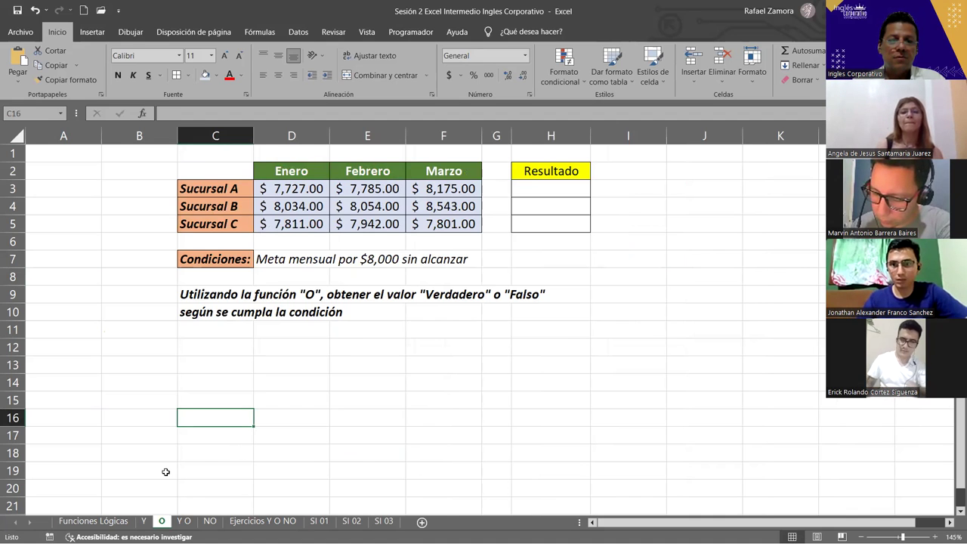
- Copy the Y truth table B16:E20 and paste it at C13 on the O sheet
key("ctrl+Page_Up")
left_click_drag(206, 417, 412, 488)
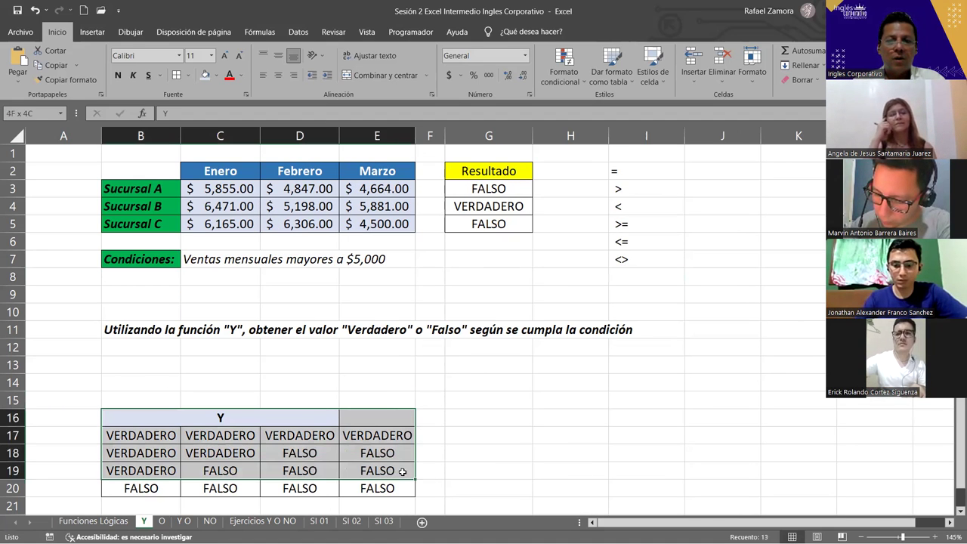
key("ctrl+c")
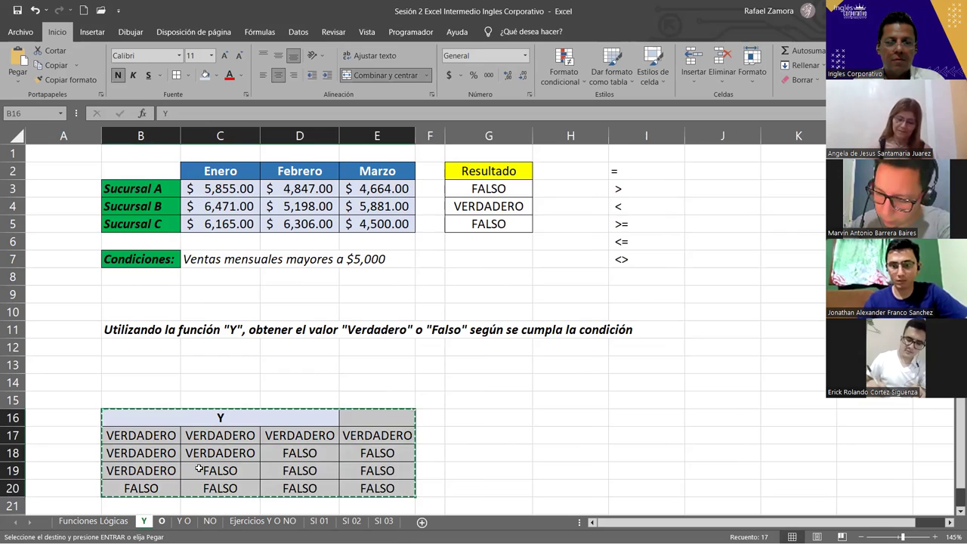
key("ctrl+Page_Down")
left_click(199, 365)
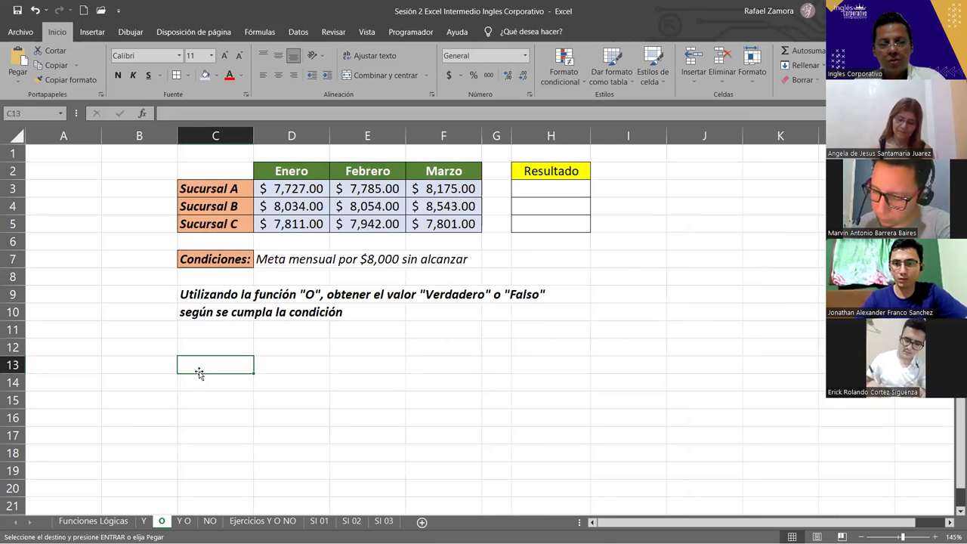
key("ctrl+v")
- Retitle the pasted table's header to O and clear F14:F17
left_click(303, 365)
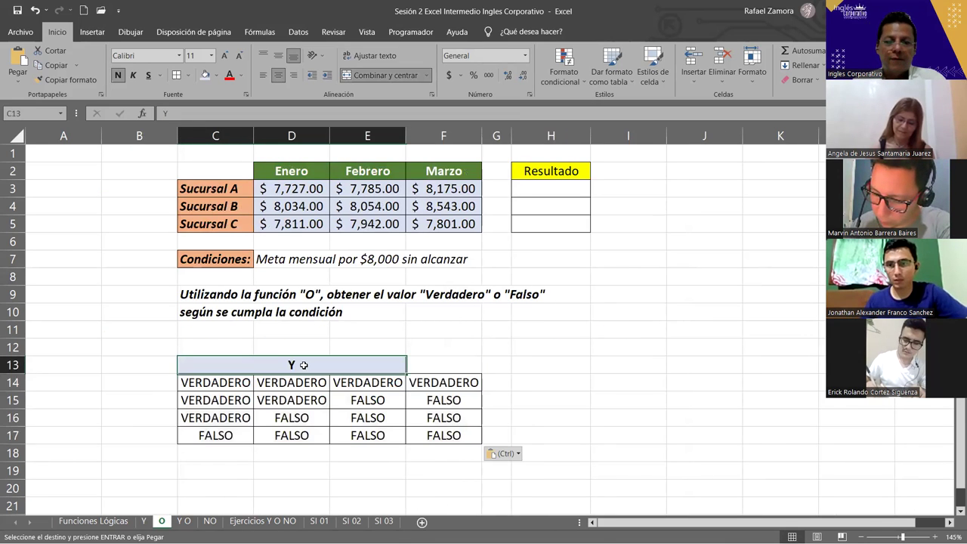
type("O")
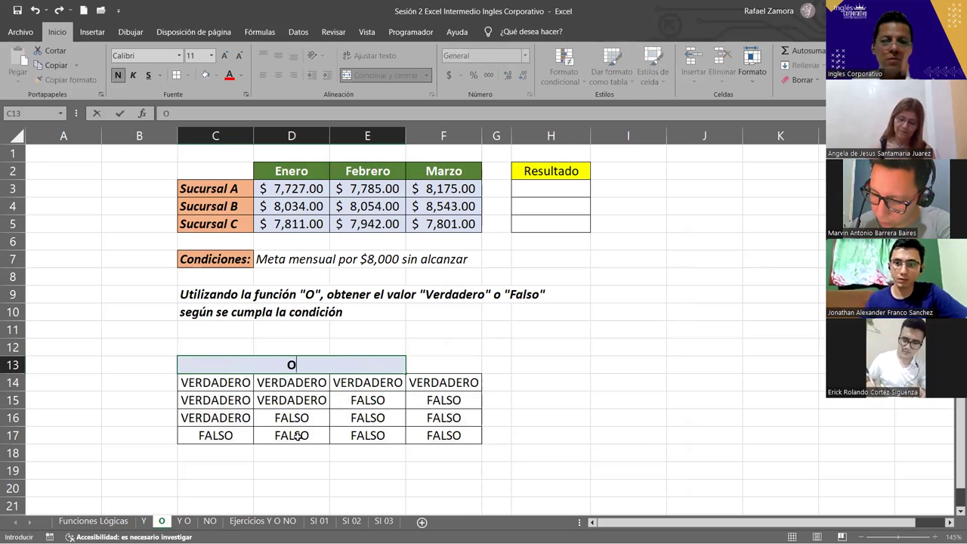
left_click(298, 437)
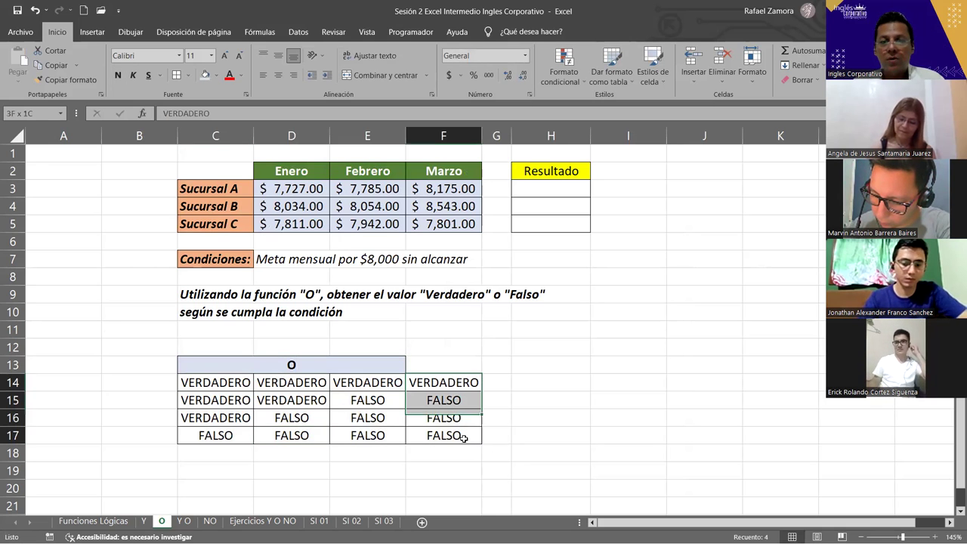
left_click_drag(461, 386, 459, 444)
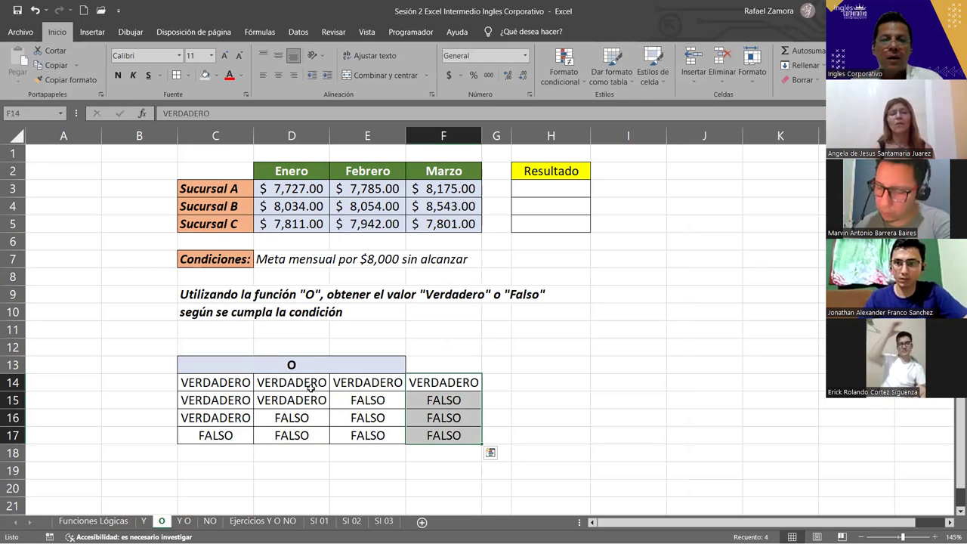
key("Delete")
left_click(403, 383)
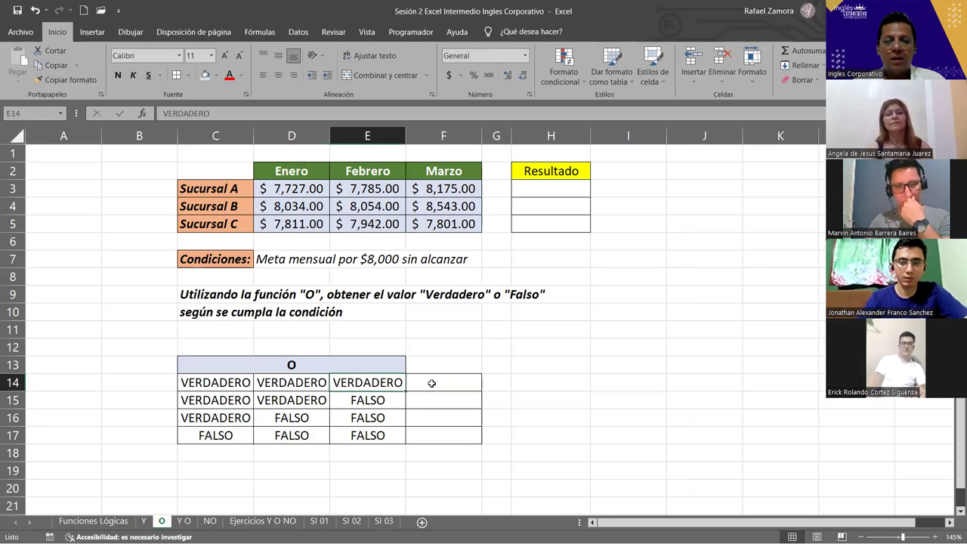
- Fill VERDADERO into F14 and F15 of the O truth table
left_click_drag(407, 391, 459, 391)
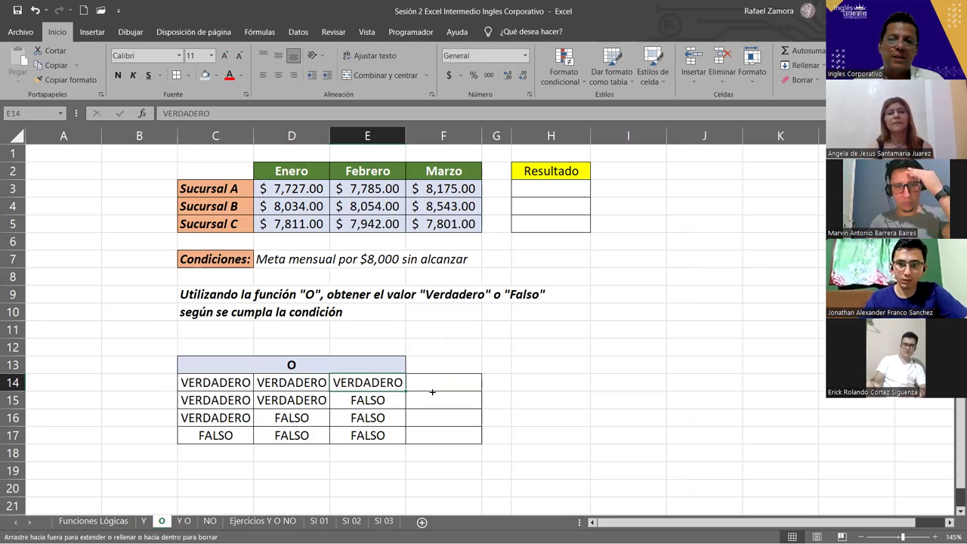
left_click(520, 404)
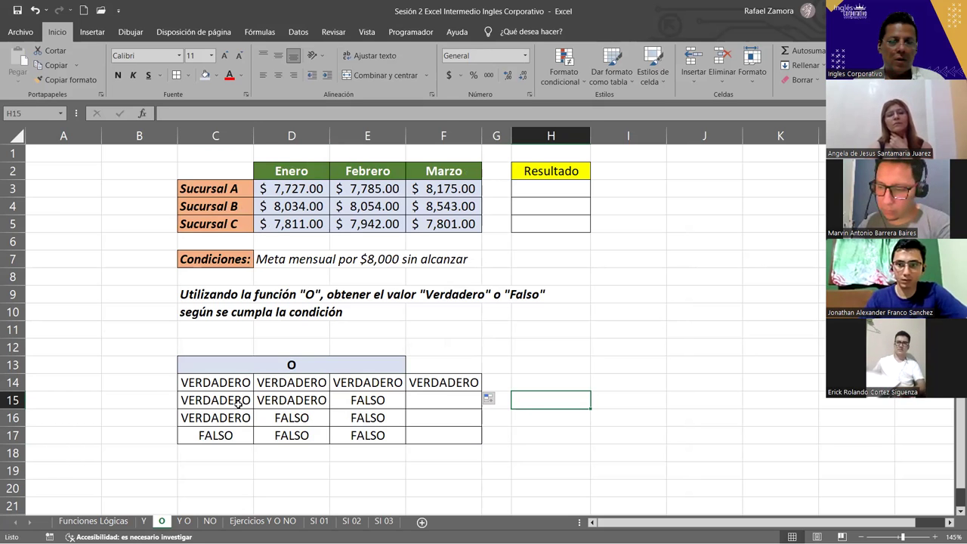
left_click(238, 404)
left_click(295, 403)
left_click(359, 405)
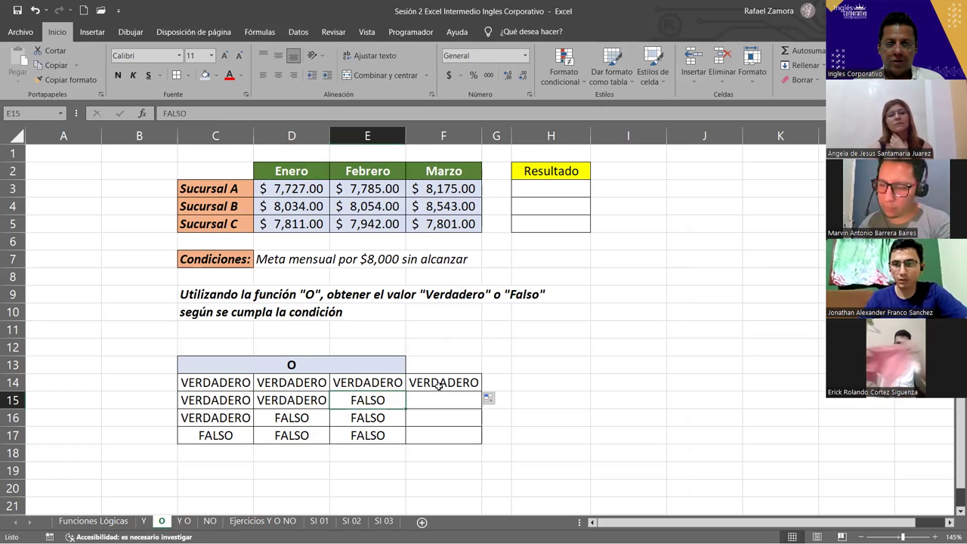
left_click(467, 383)
left_click_drag(481, 392, 478, 408)
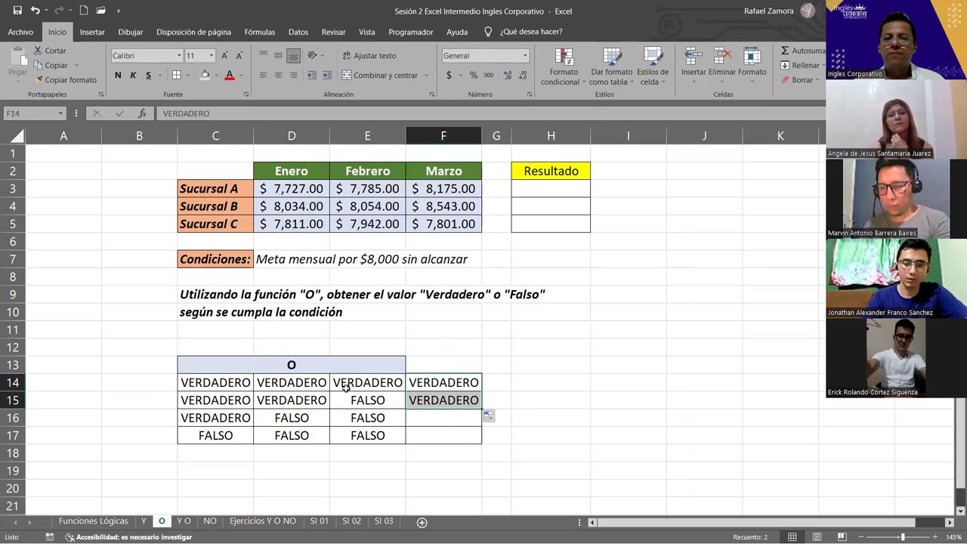
- Fill VERDADERO into F16 and copy FALSO from E17 into F17
left_click(240, 416)
left_click(307, 418)
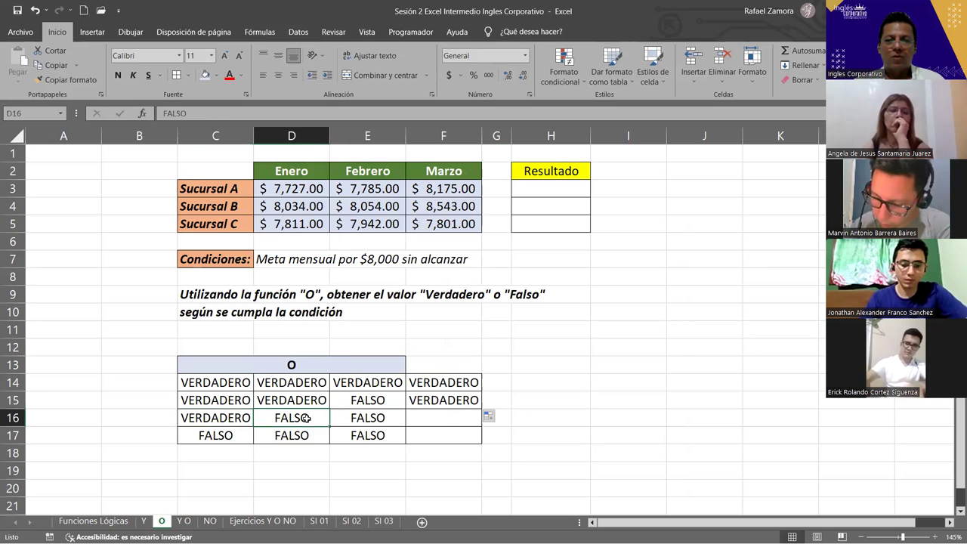
left_click(372, 418)
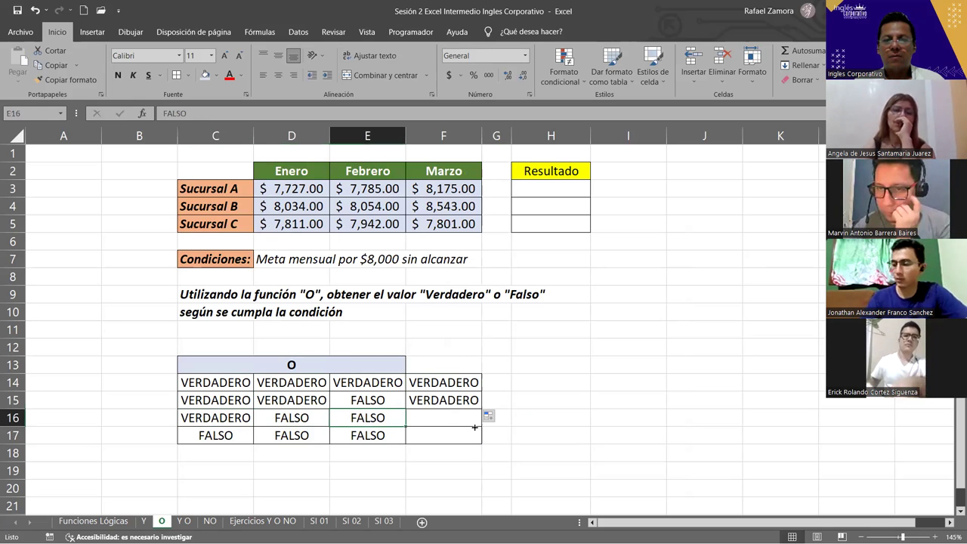
left_click(458, 402)
left_click_drag(481, 409, 475, 428)
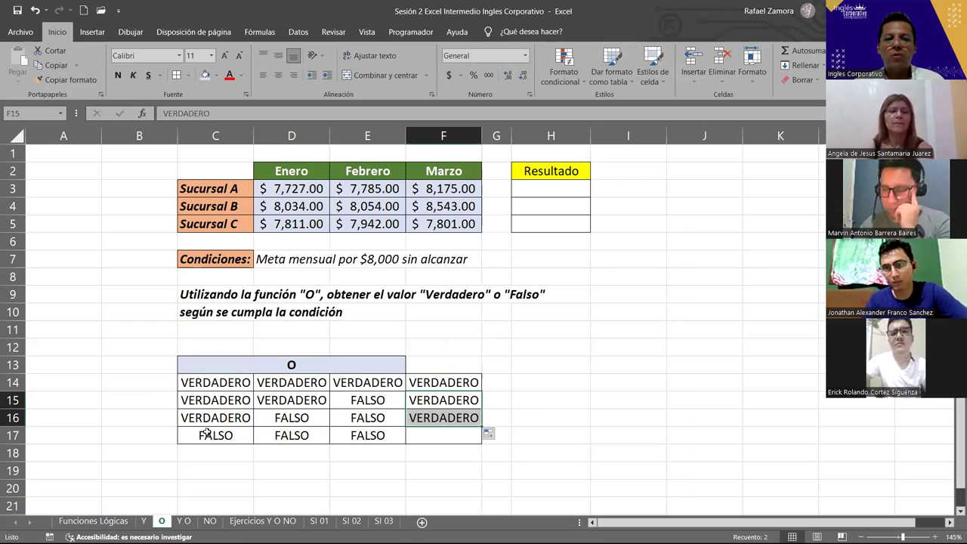
left_click_drag(207, 433, 370, 436)
left_click(466, 418)
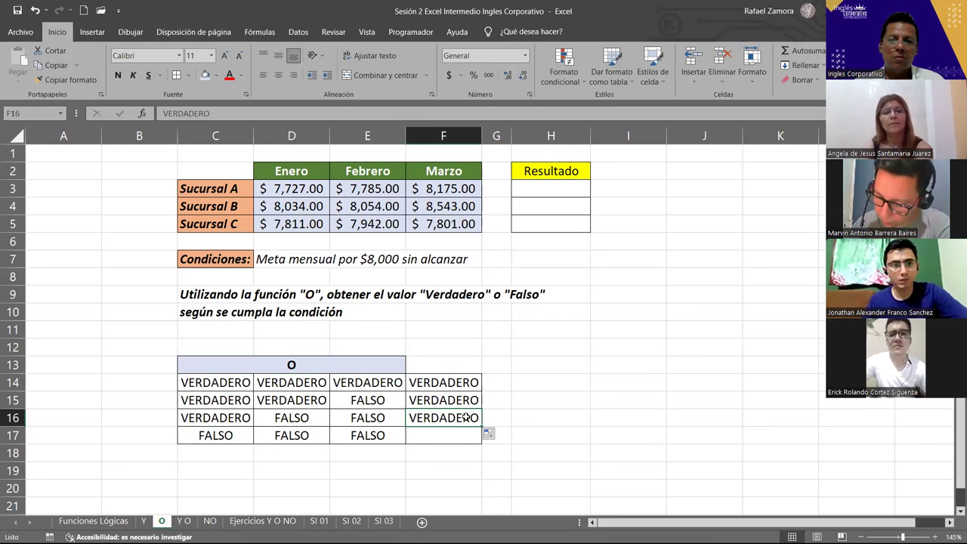
left_click(359, 436)
left_click_drag(401, 444, 466, 439)
left_click(558, 472)
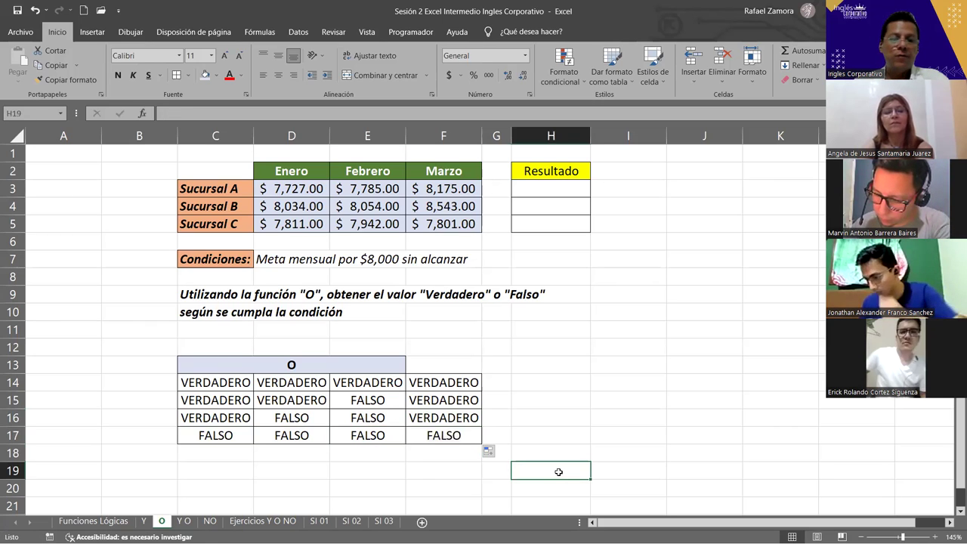
- Review the condition text in C7 and select H3 for Sucursal A's result
left_click(568, 421)
left_click(620, 401)
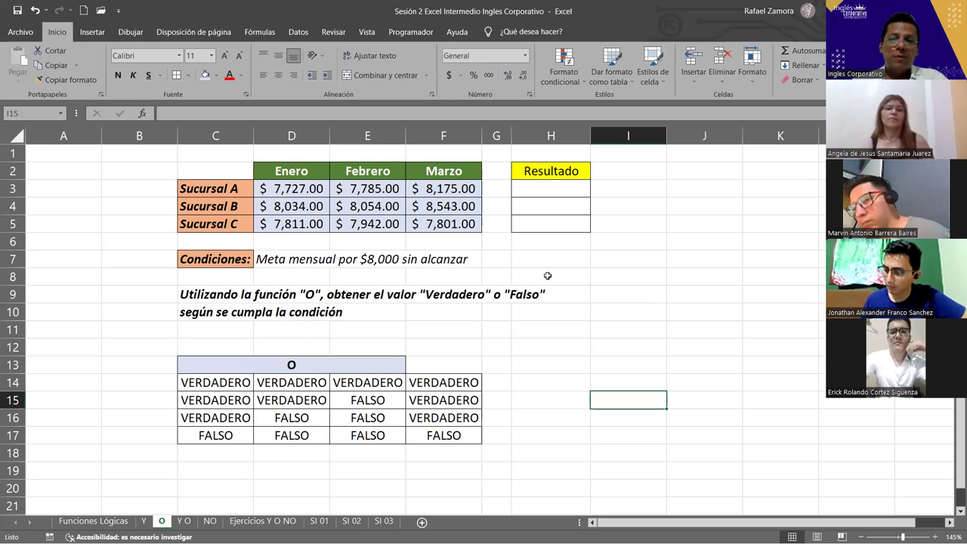
left_click(243, 262)
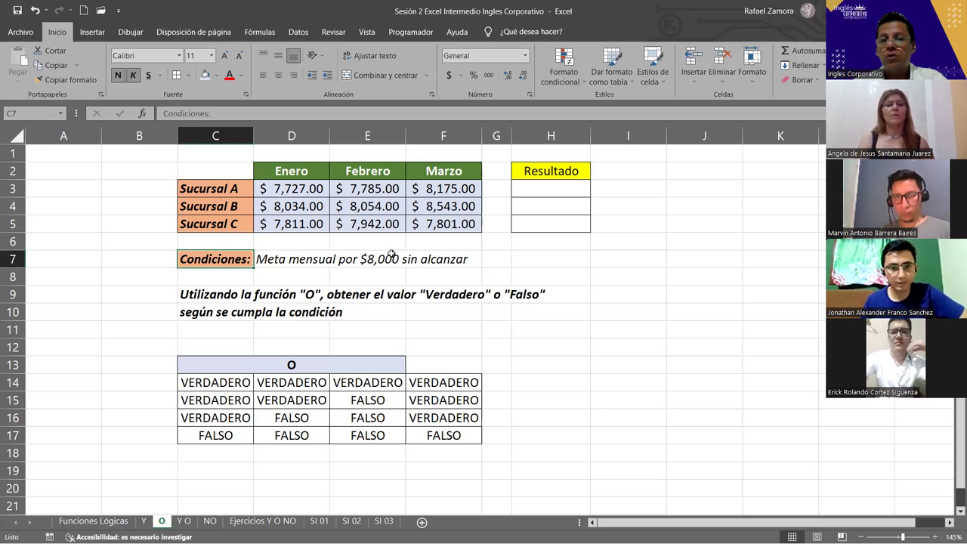
left_click(566, 187)
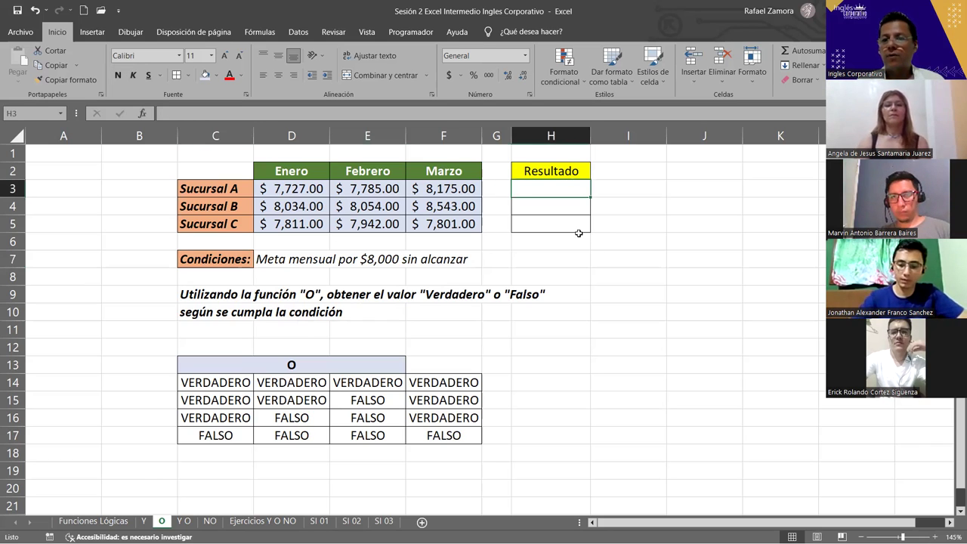
- Start the =O formula in H3 with the condition D3<8000
type(")")
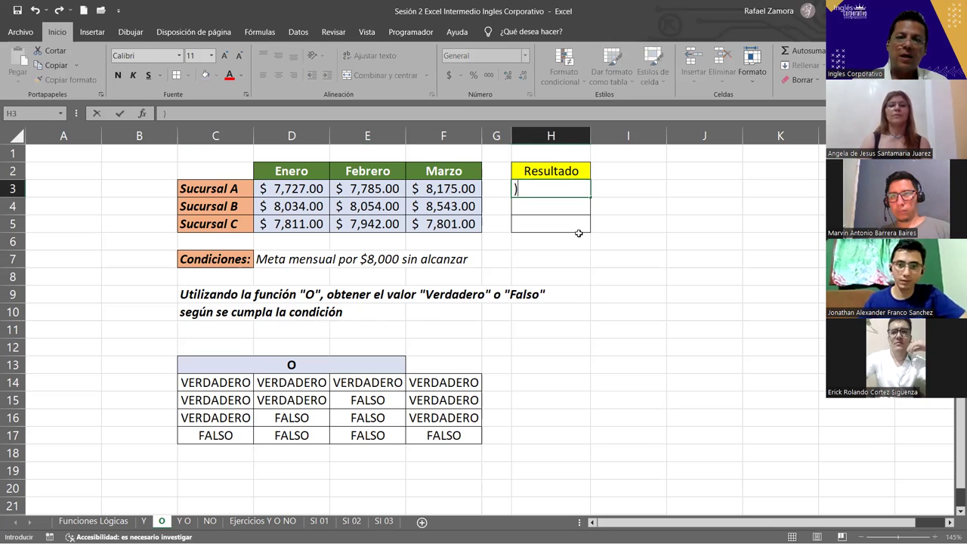
type("=")
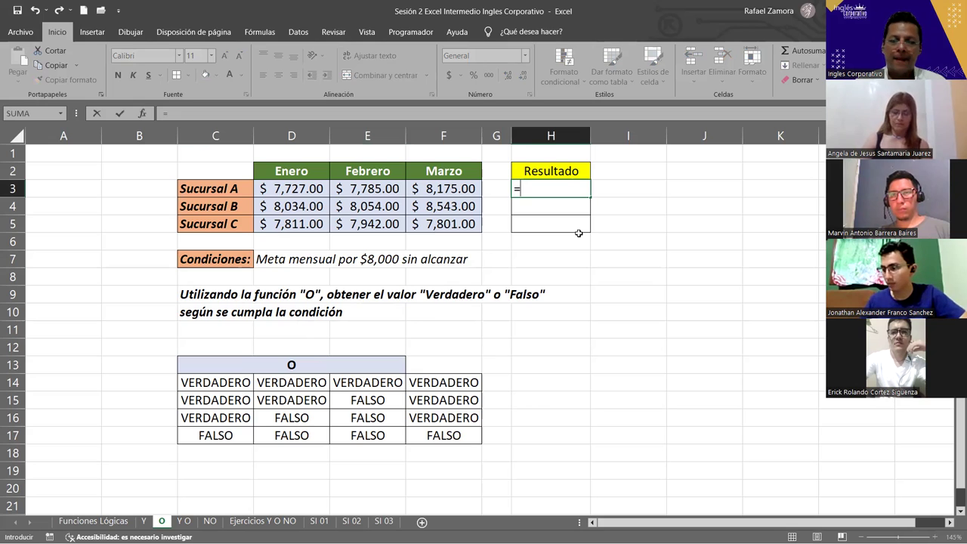
type("O")
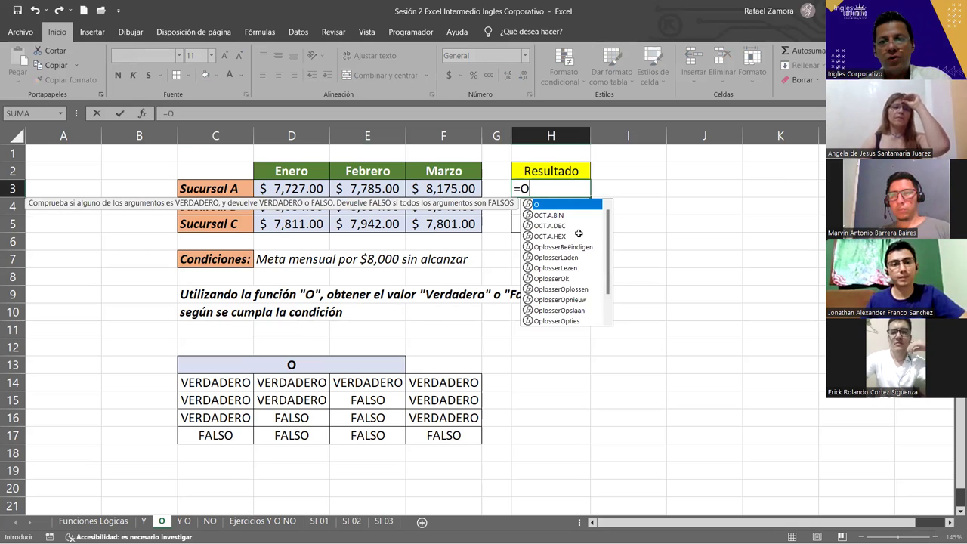
type("(")
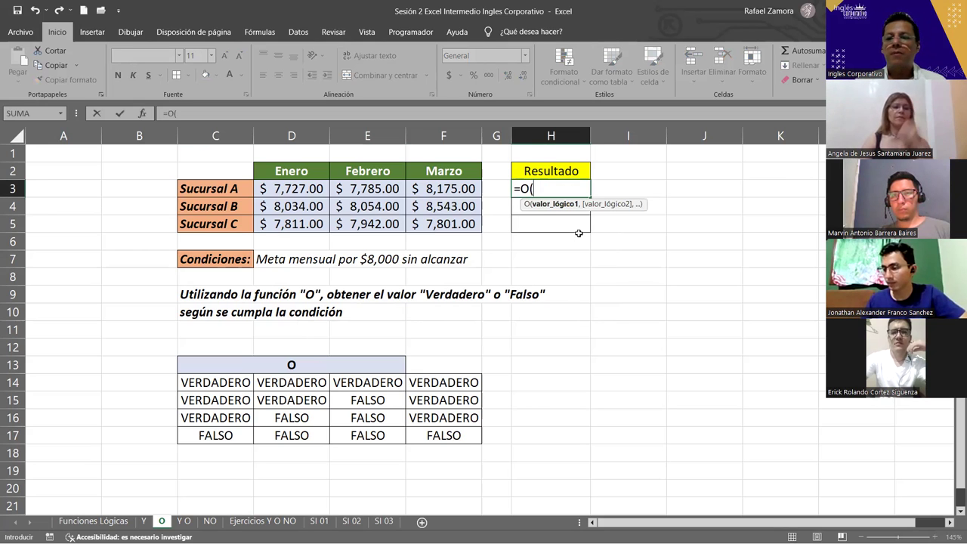
left_click(301, 192)
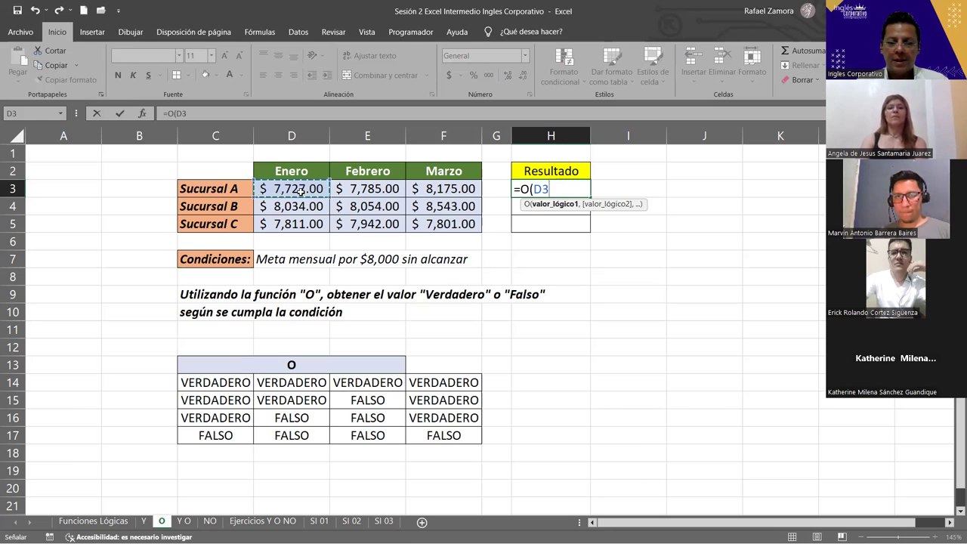
type(";")
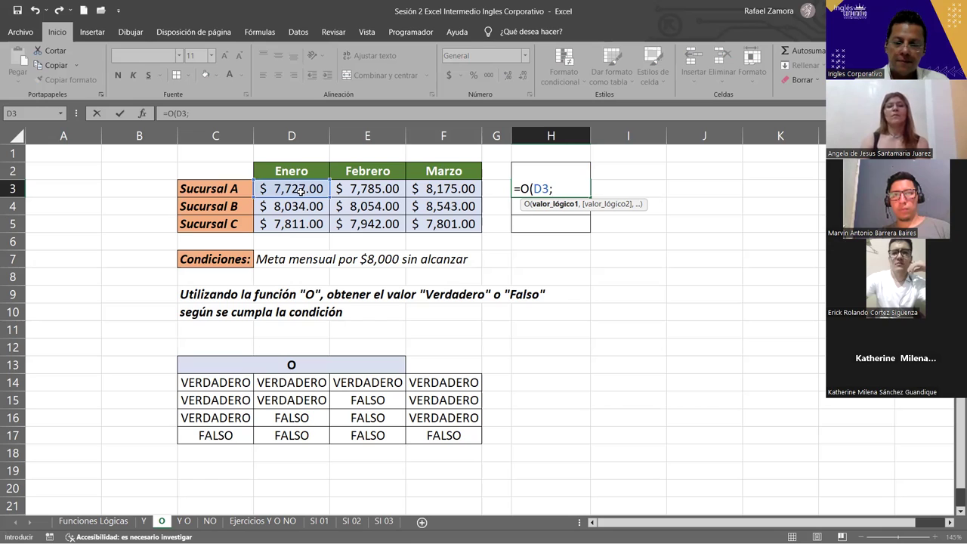
key("BackSpace")
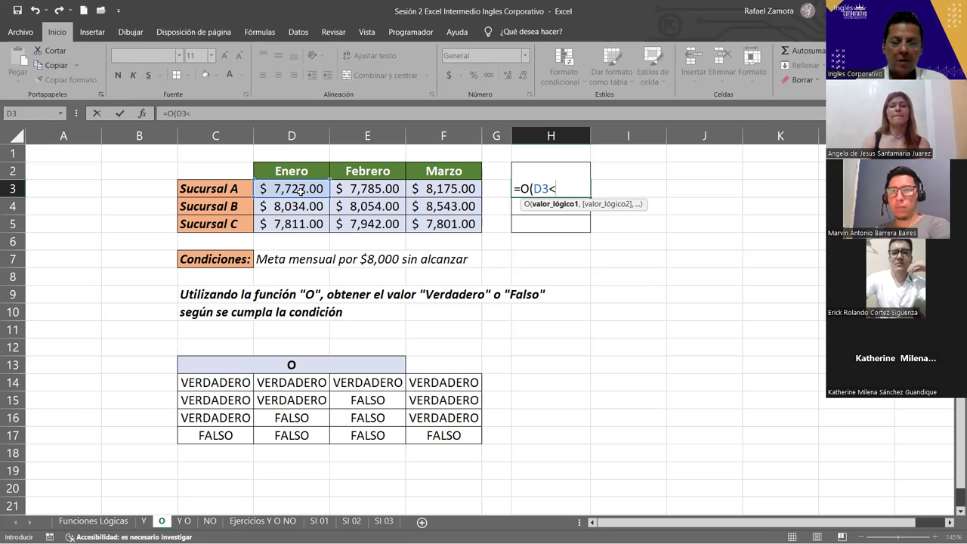
type("<8000")
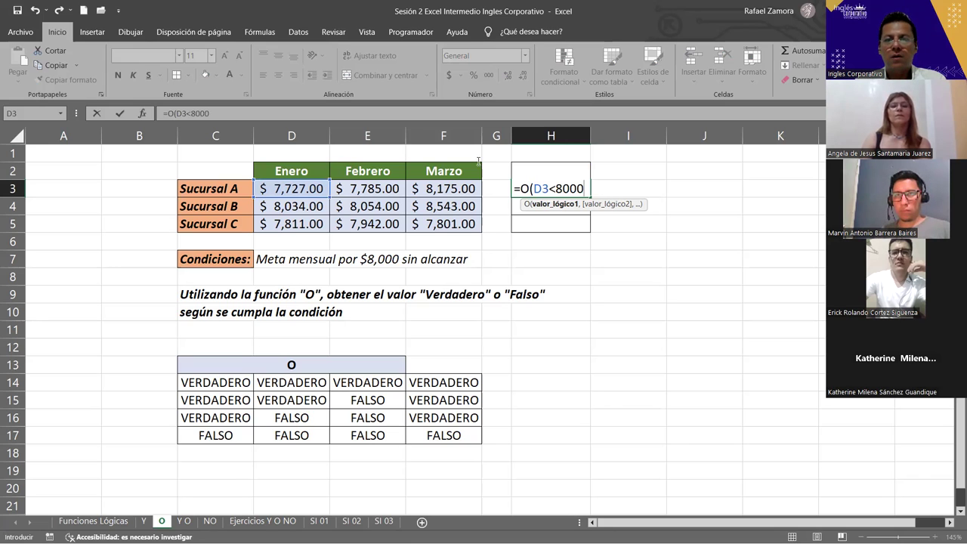
double_click(551, 190)
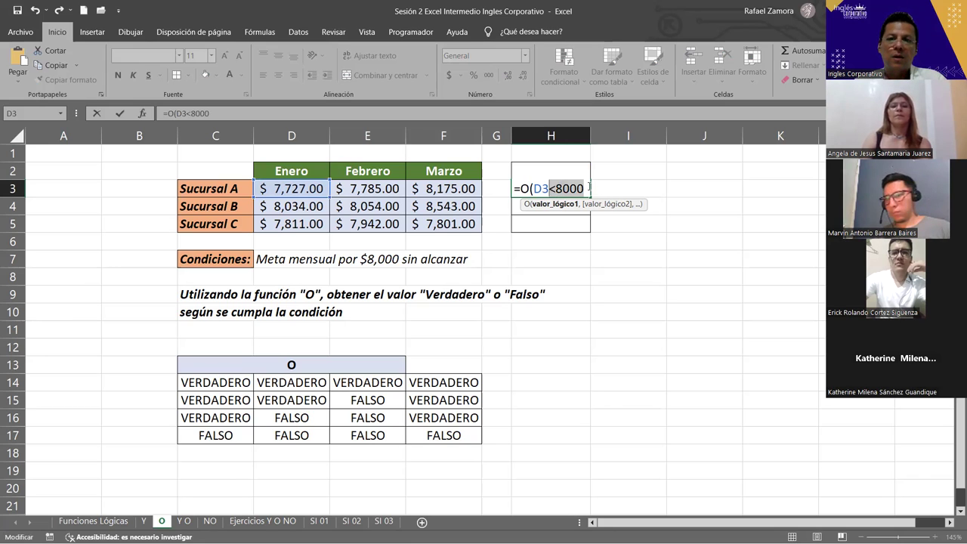
left_click(589, 188)
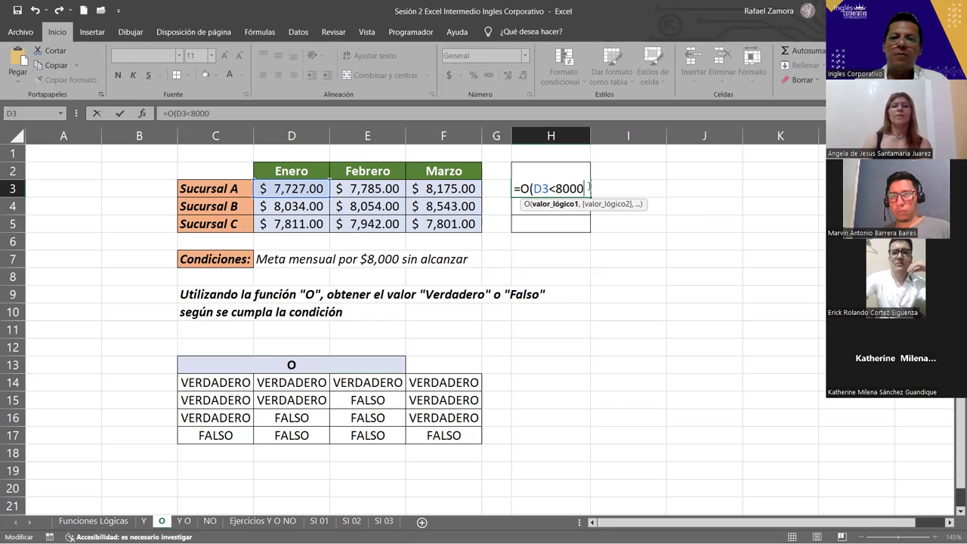
- Add E3<8000 and F3<8000, then close and enter the formula, returning VERDADERO
type(",")
left_click(396, 188)
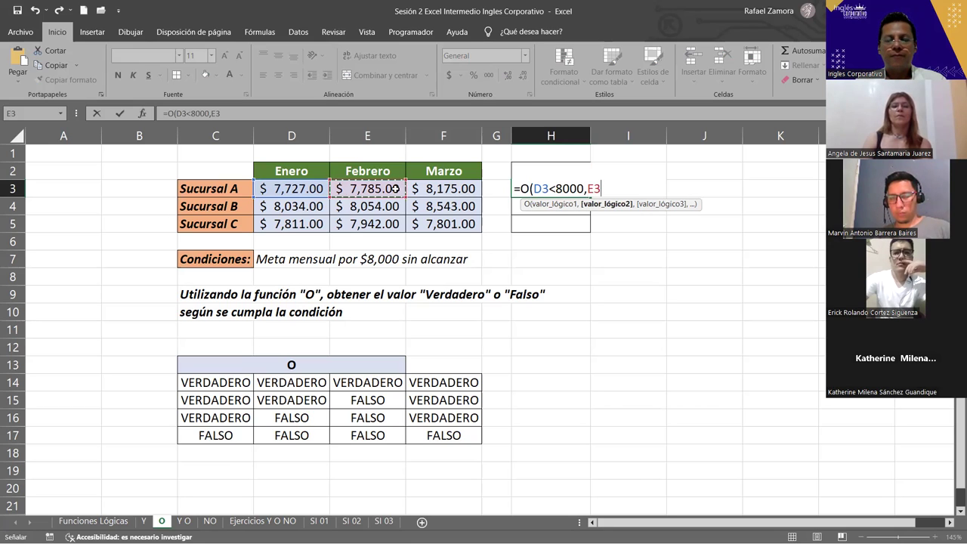
type("<8000")
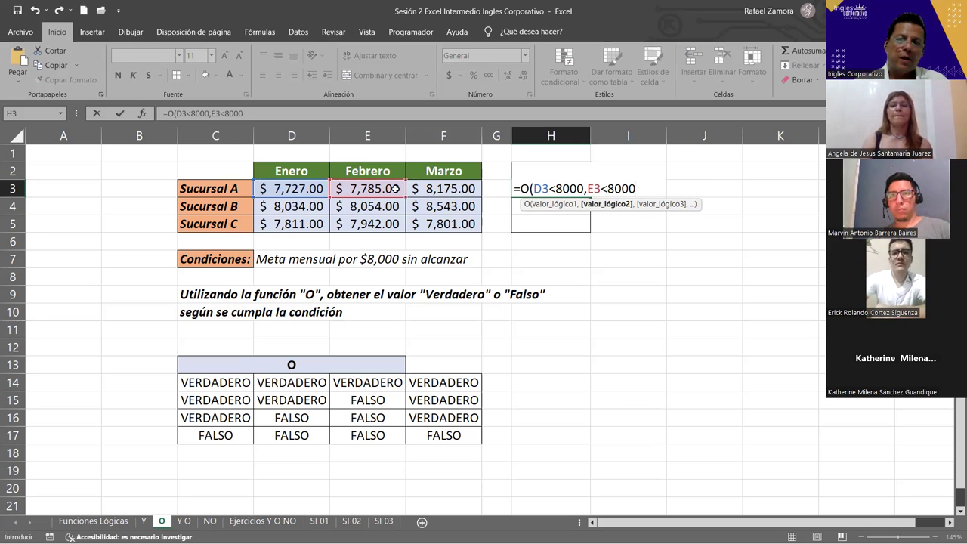
type(",")
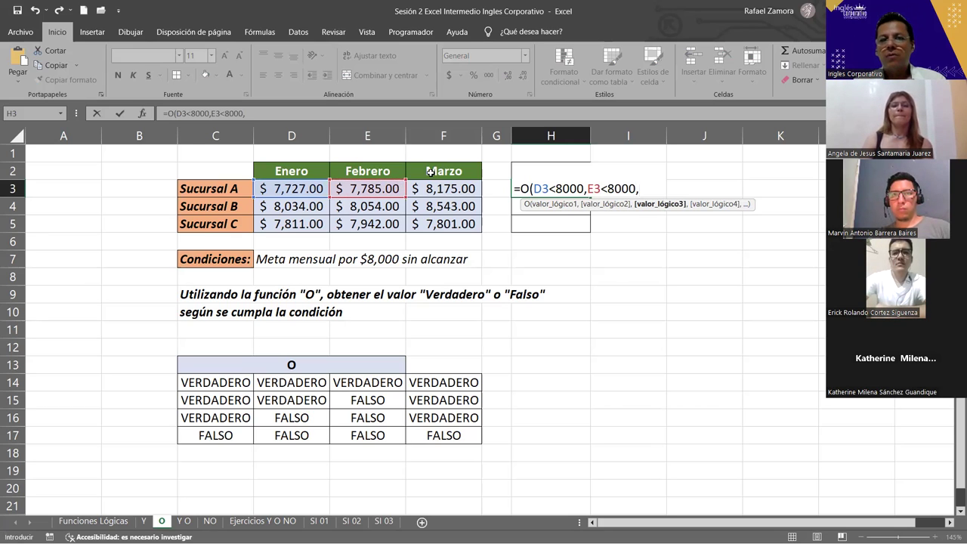
left_click(447, 188)
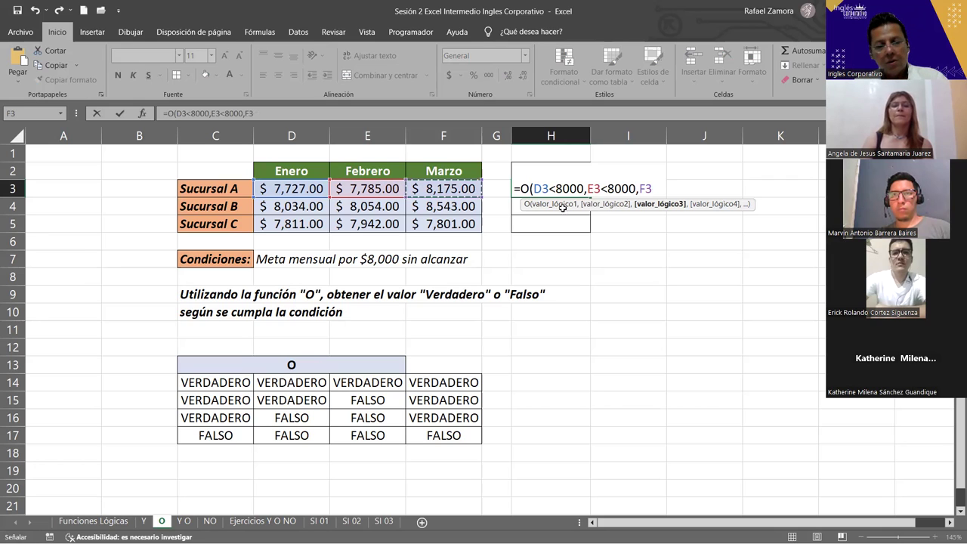
type("<8000")
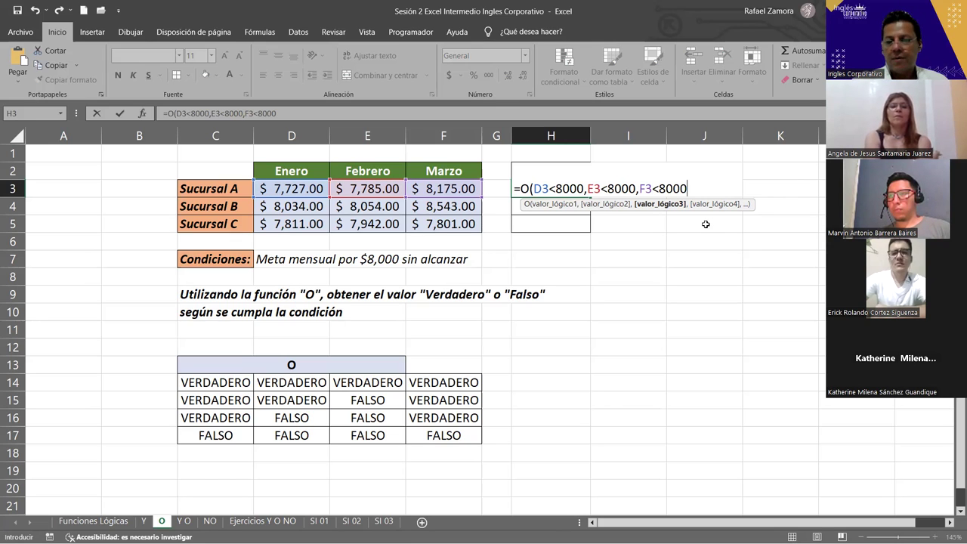
key("End")
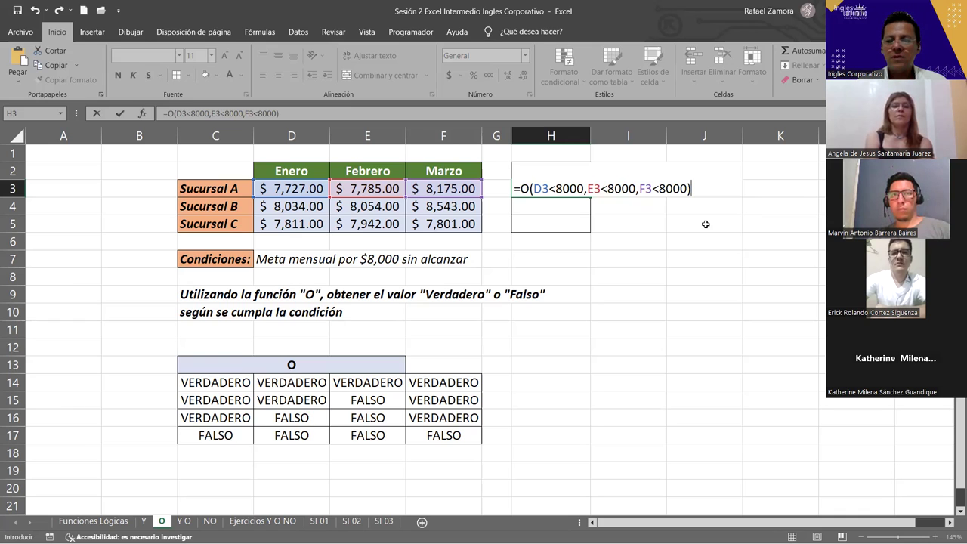
key("Return")
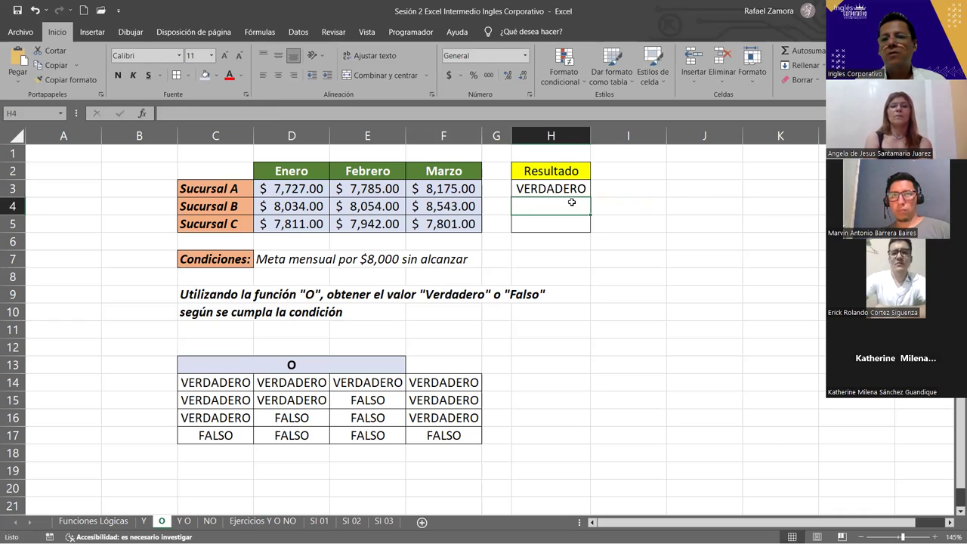
- Fill the O formula from H3 down to H5, giving VERDADERO, FALSO, VERDADERO
left_click(578, 193)
left_click_drag(594, 198, 586, 231)
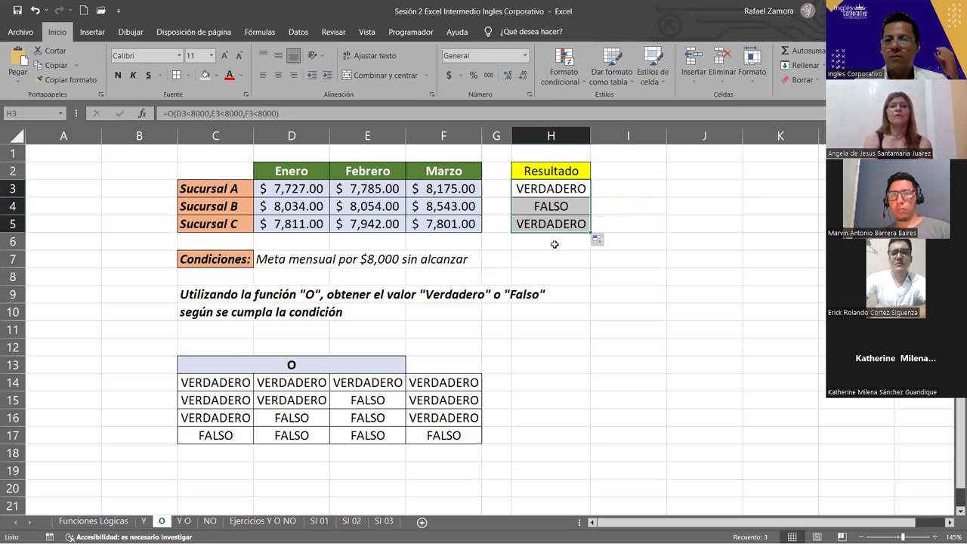
left_click(302, 191)
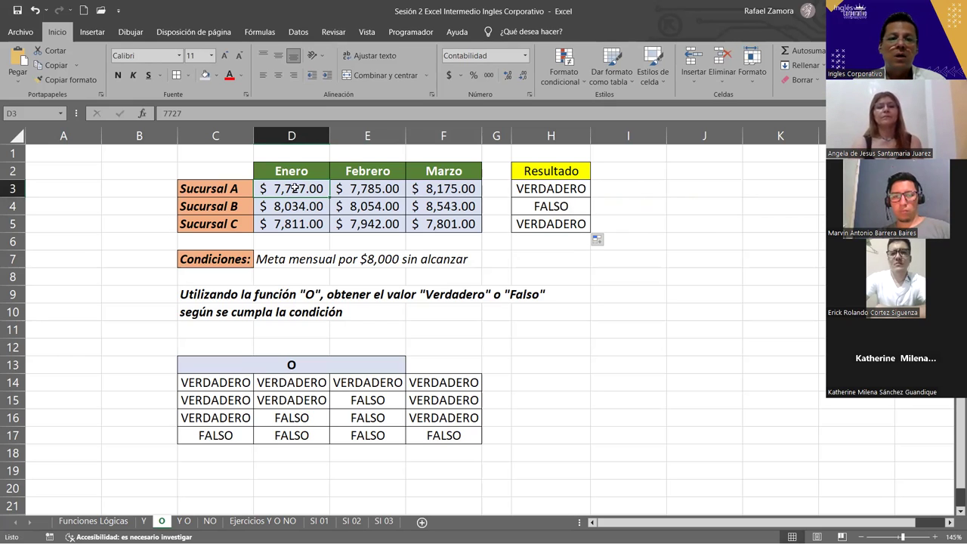
left_click(363, 188)
left_click(449, 188)
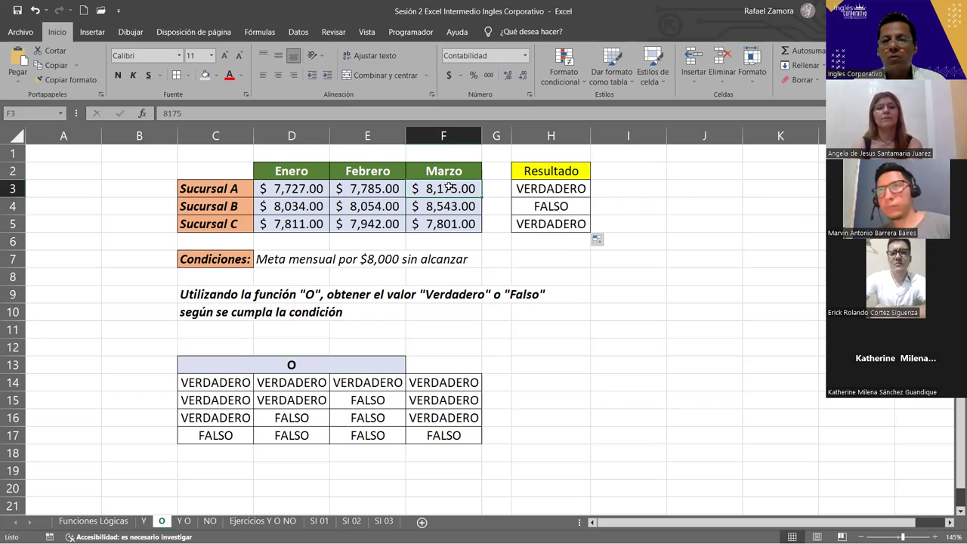
left_click(386, 189)
left_click(450, 193)
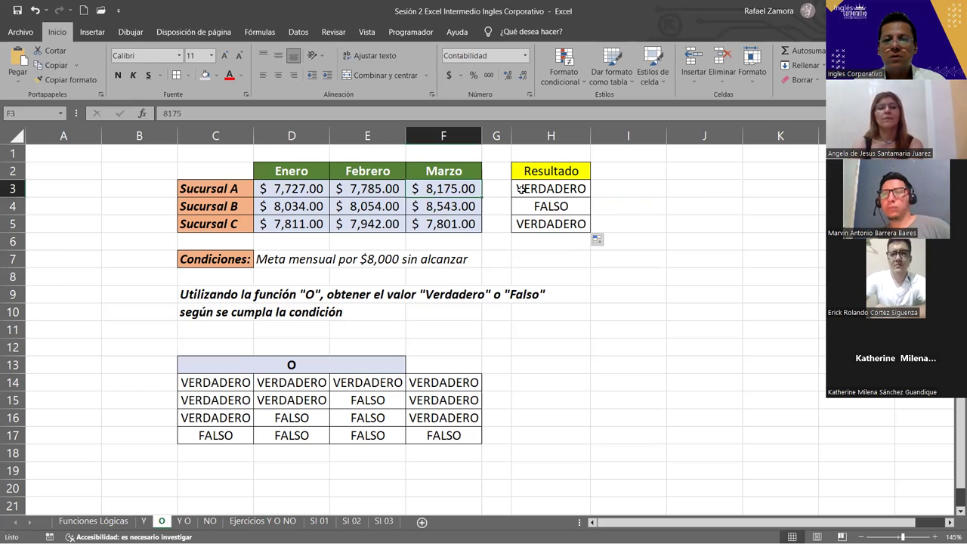
left_click(522, 189)
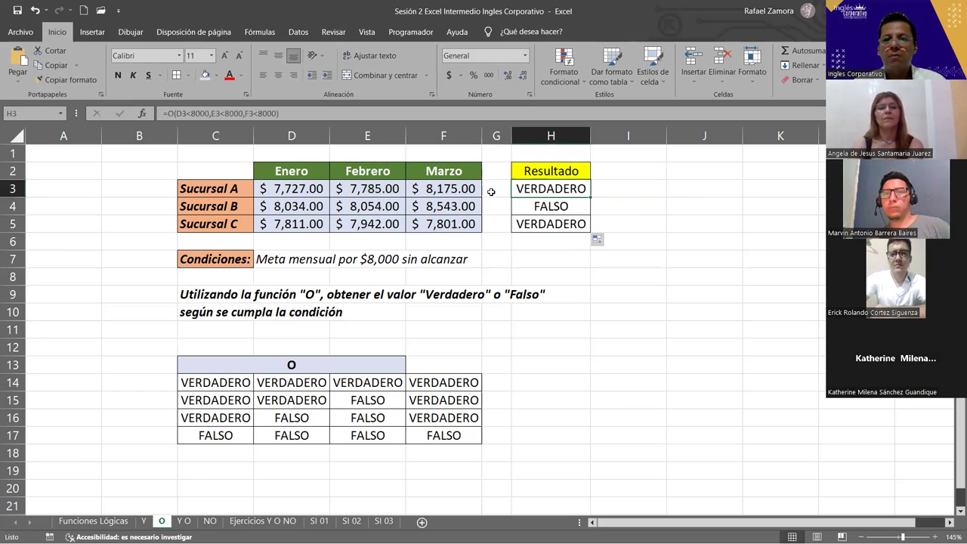
left_click(295, 206)
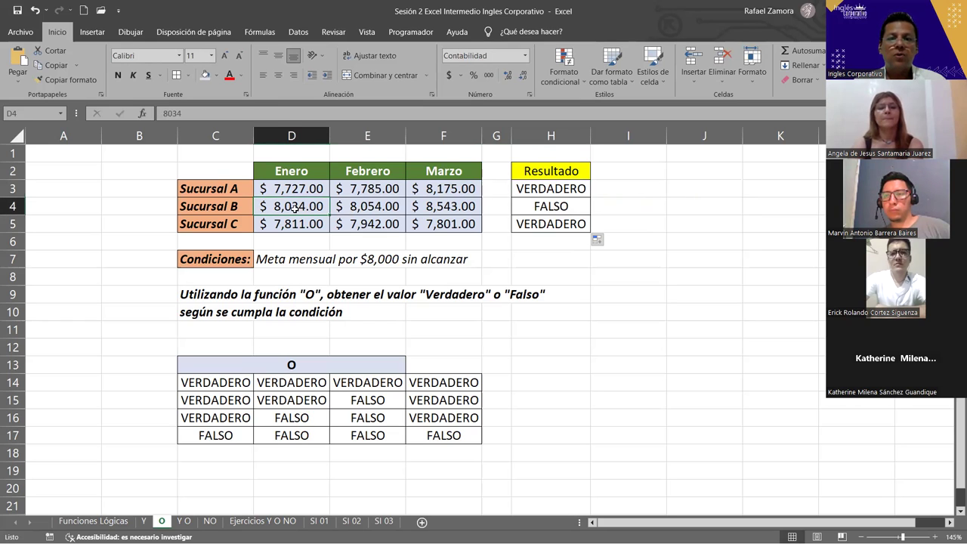
left_click(374, 207)
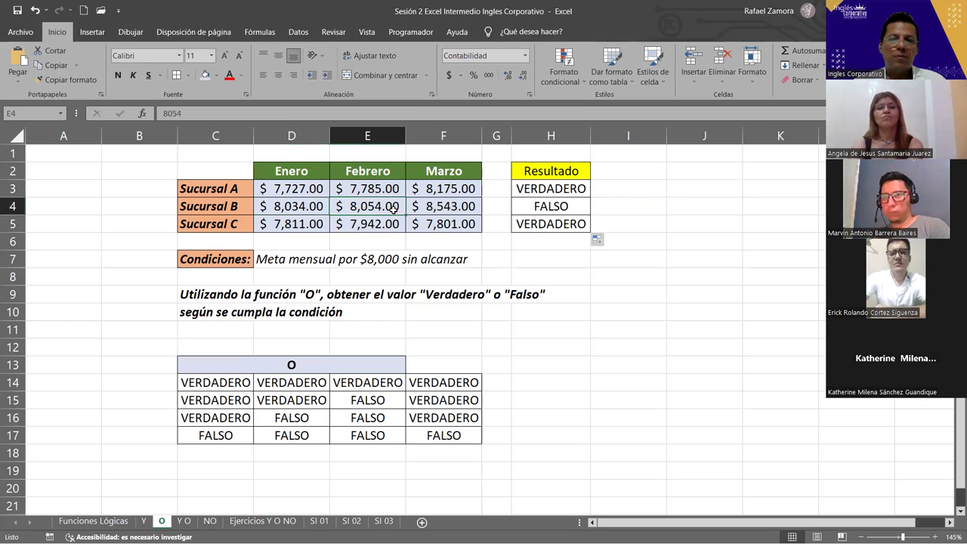
left_click_drag(264, 206, 457, 203)
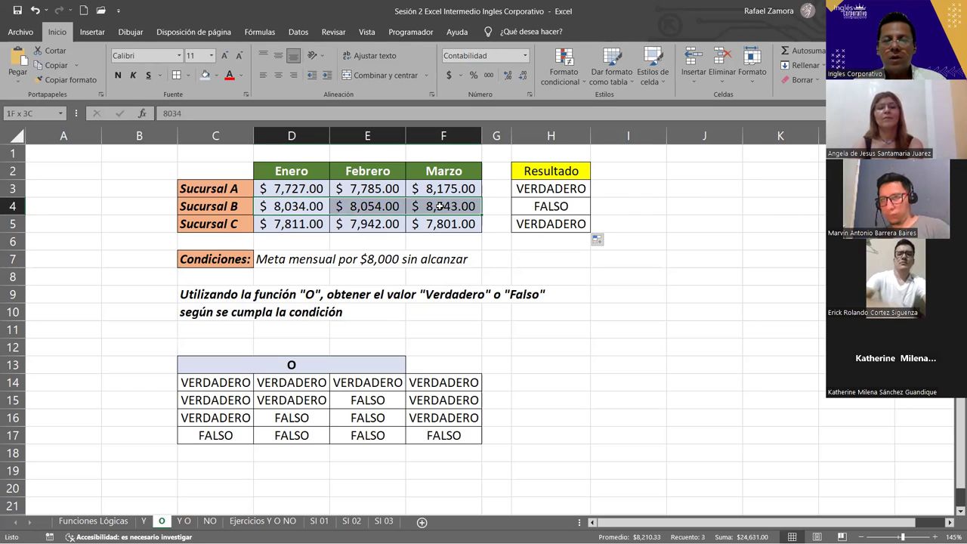
left_click(551, 207)
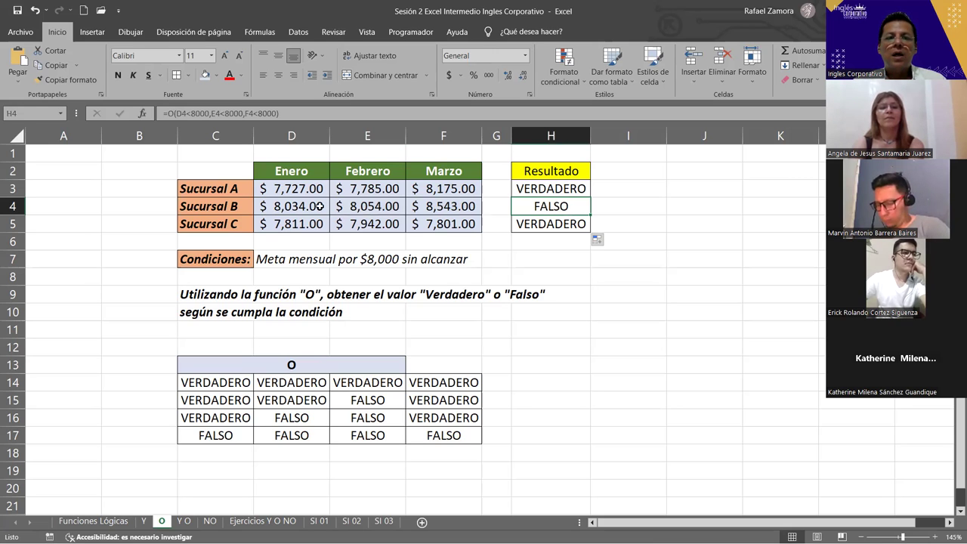
left_click(289, 224)
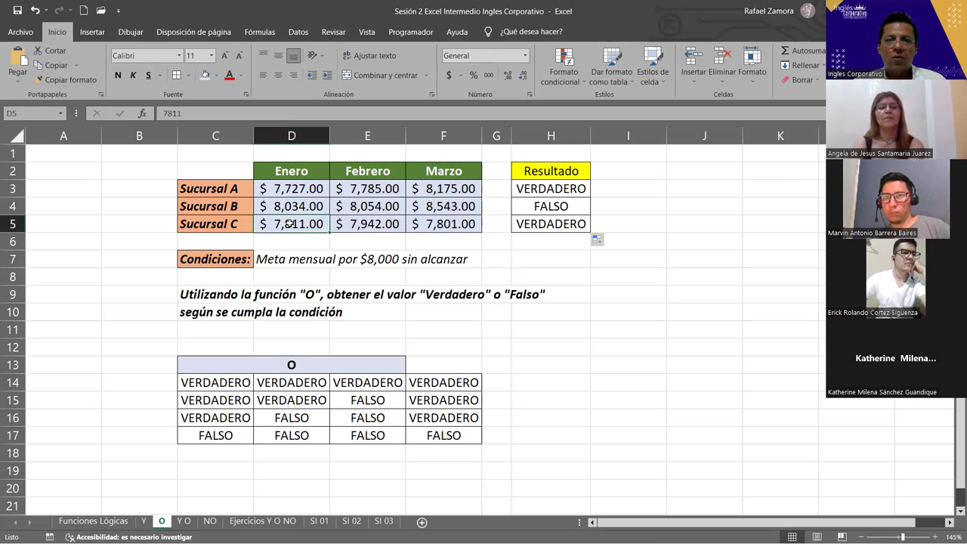
left_click(365, 224)
left_click(446, 222)
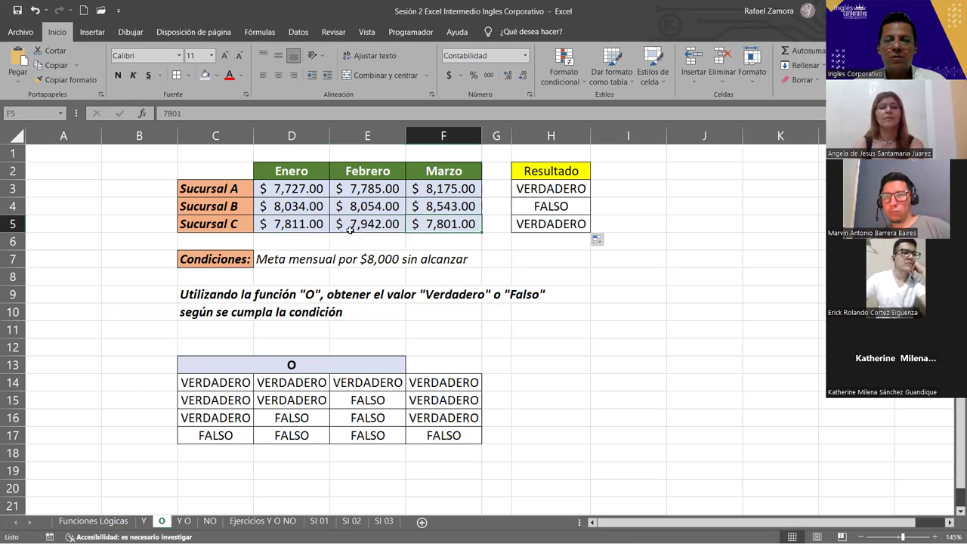
left_click_drag(297, 226, 453, 225)
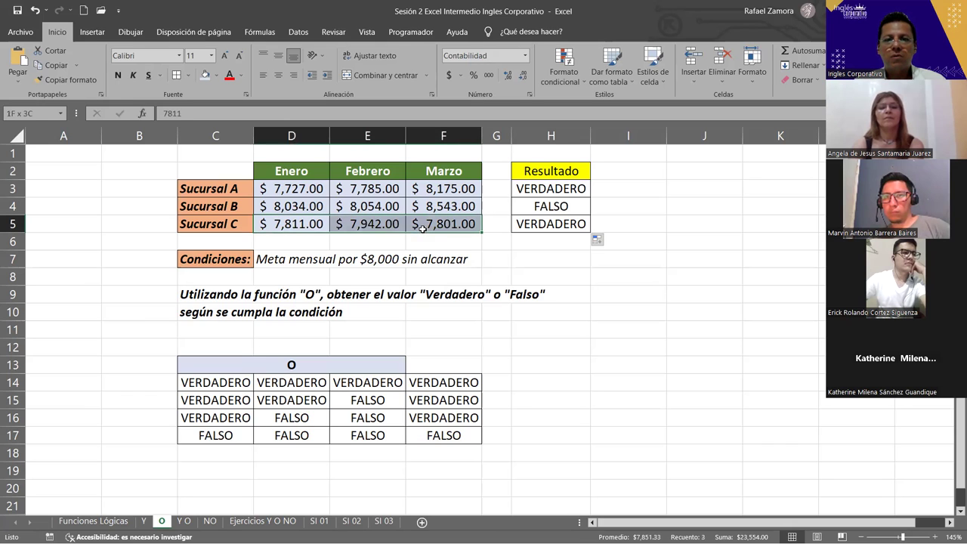
left_click(533, 230)
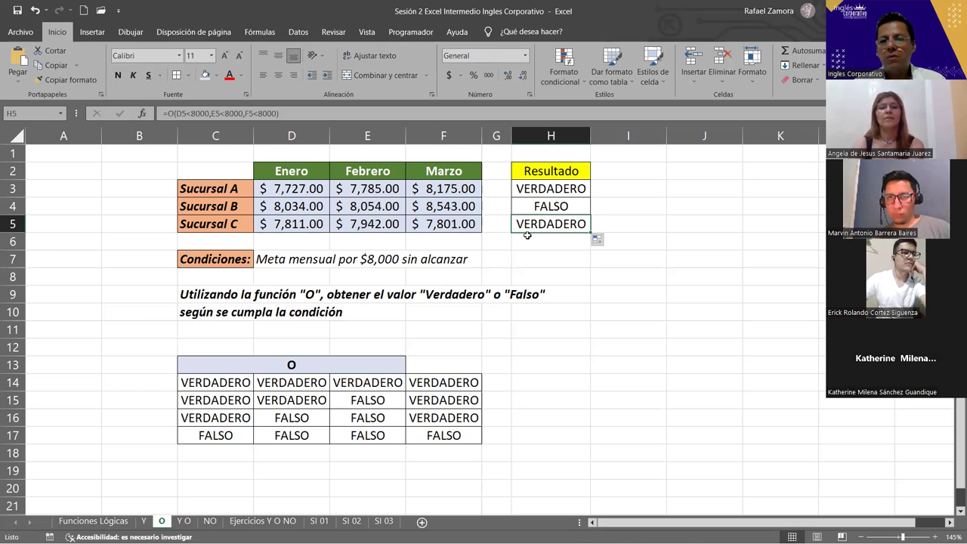
left_click(678, 294)
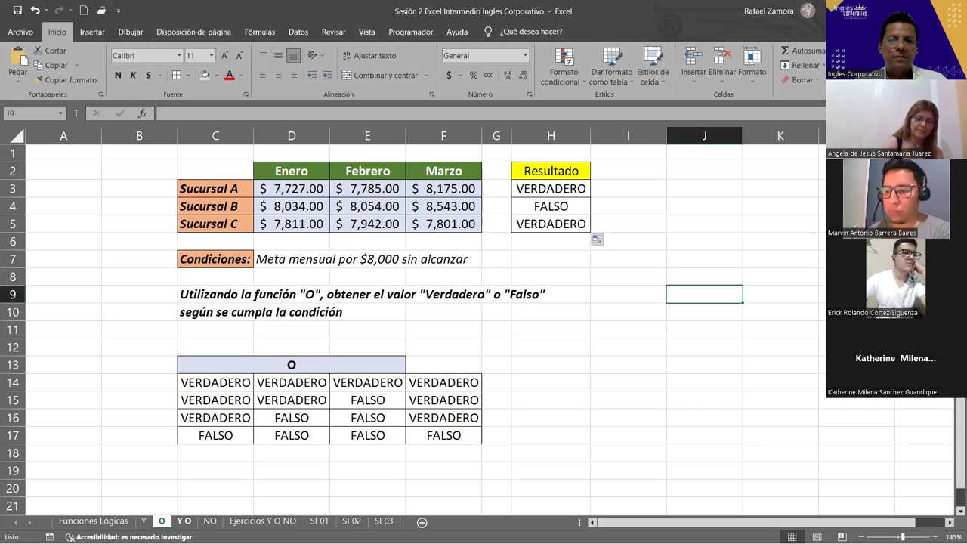
- Switch to the Y O sheet and highlight Resultado cell H2 and the A16:B20 grade conditions table
key("ctrl+Page_Down")
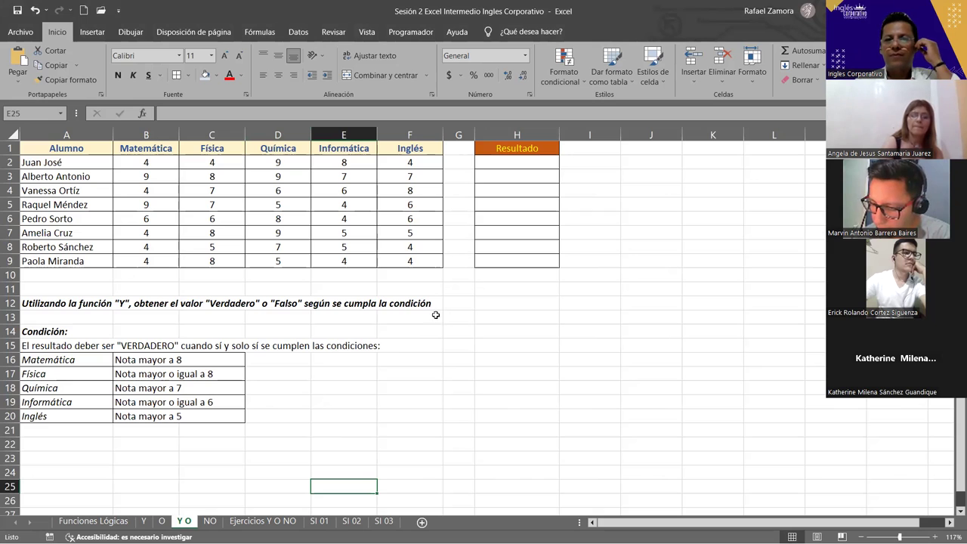
left_click(528, 164)
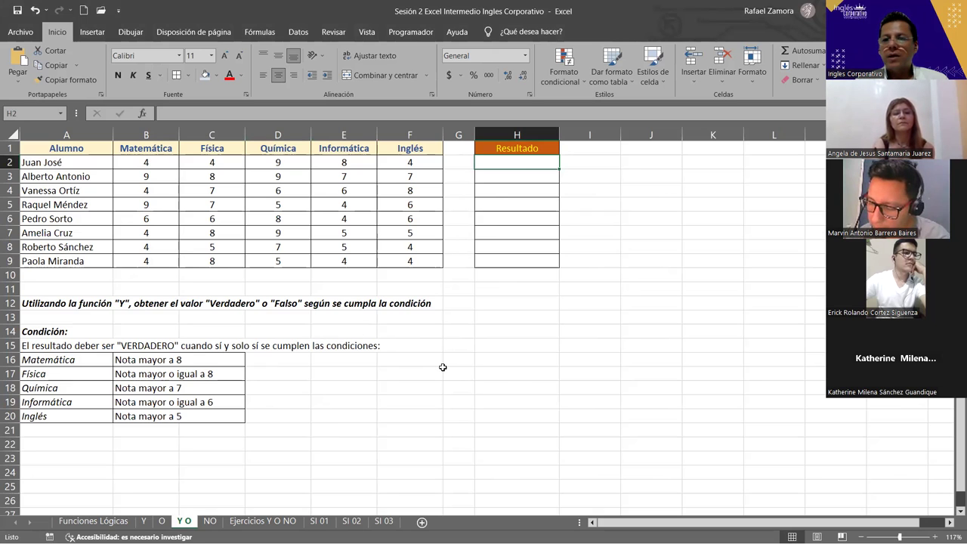
mouse_move(79, 360)
left_mouse_down()
mouse_move(82, 402)
mouse_move(174, 413)
left_mouse_up()
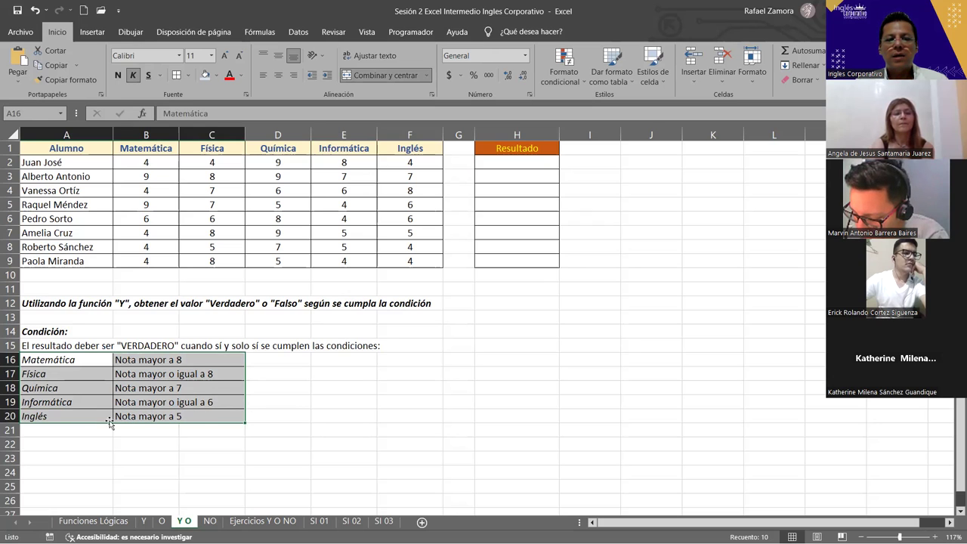
left_click(383, 427)
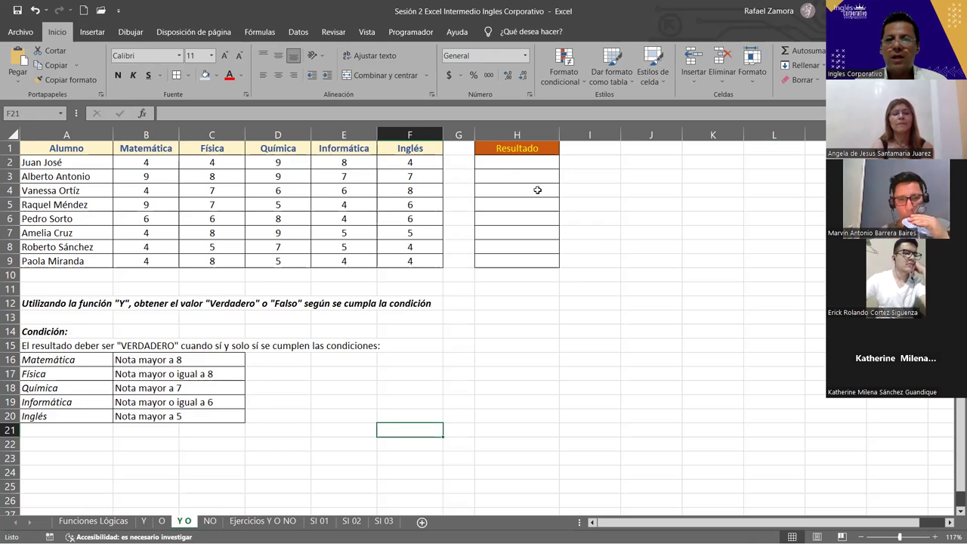
left_click(504, 163)
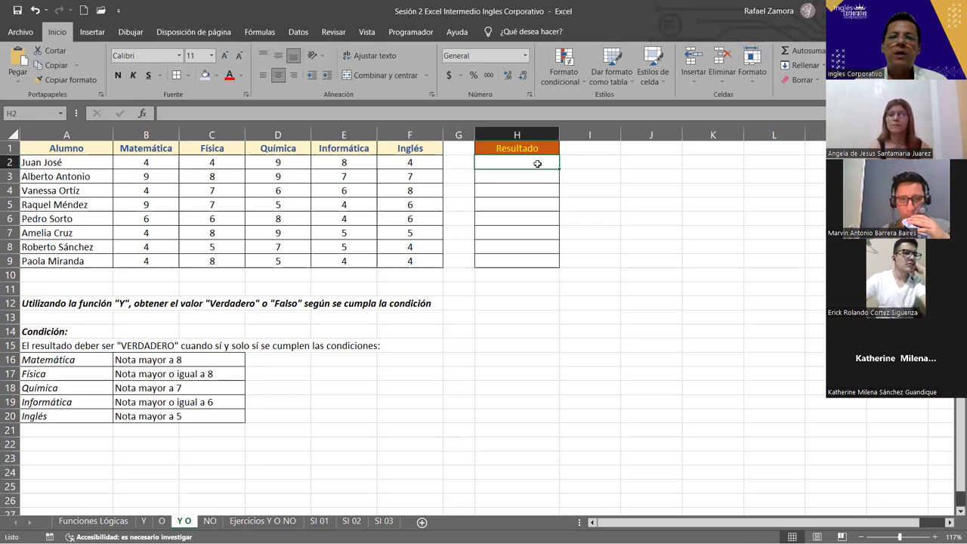
left_click(532, 178)
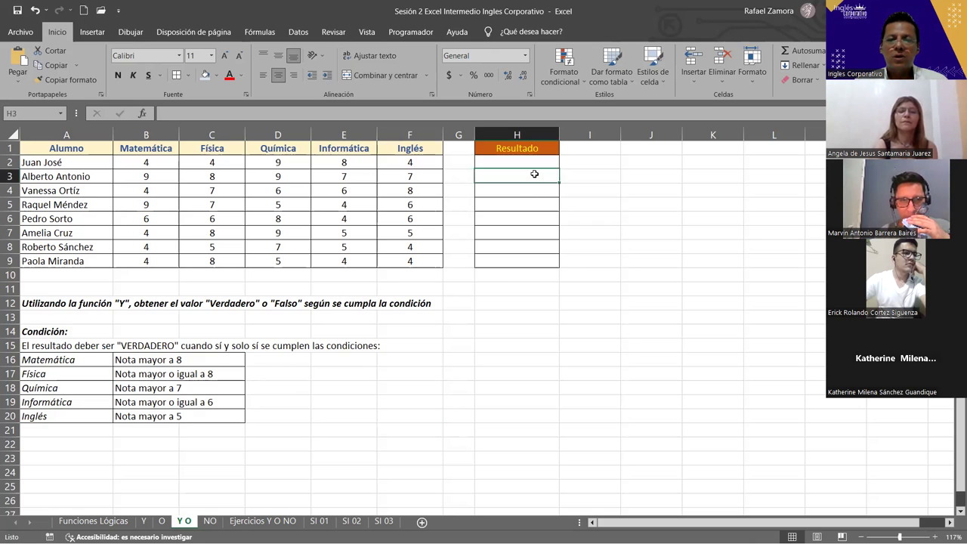
left_click(540, 161)
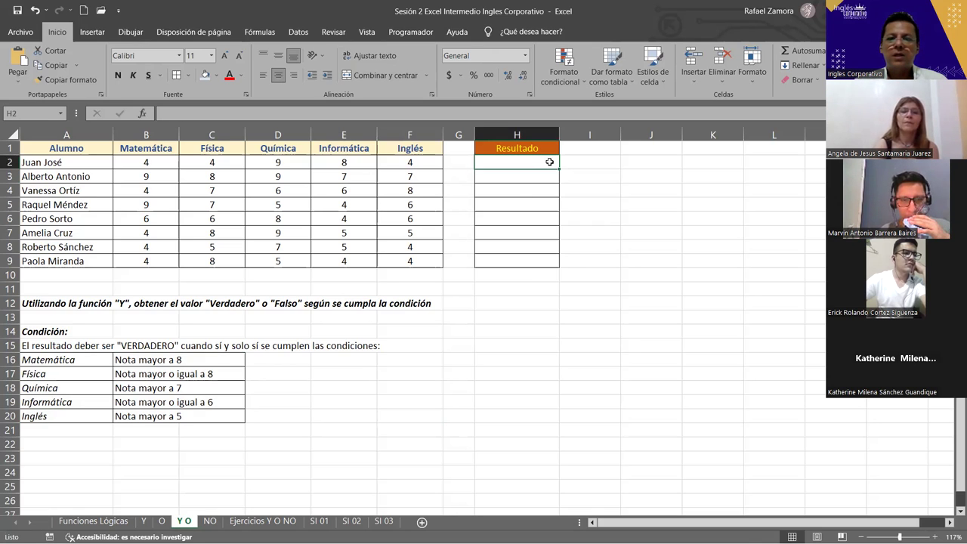
left_click_drag(176, 402, 180, 416)
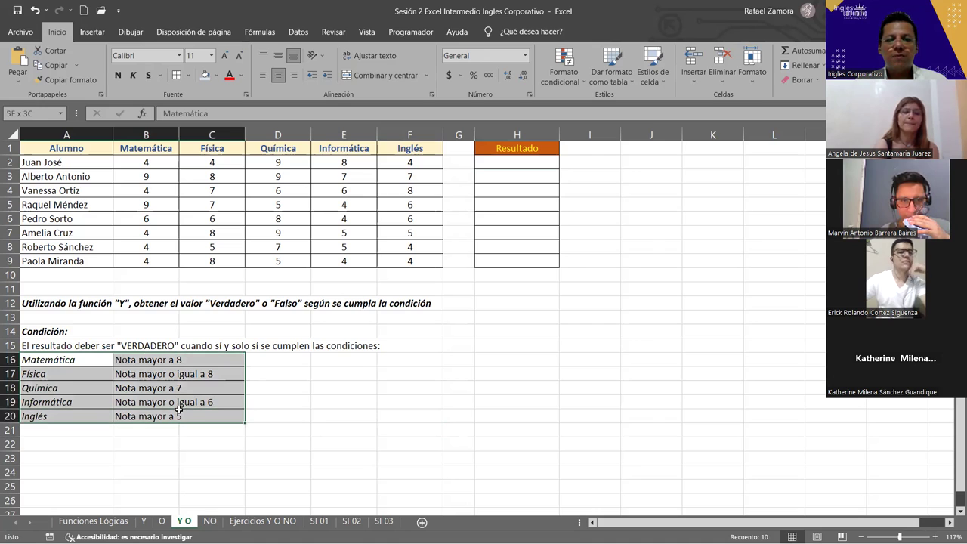
left_click(539, 161)
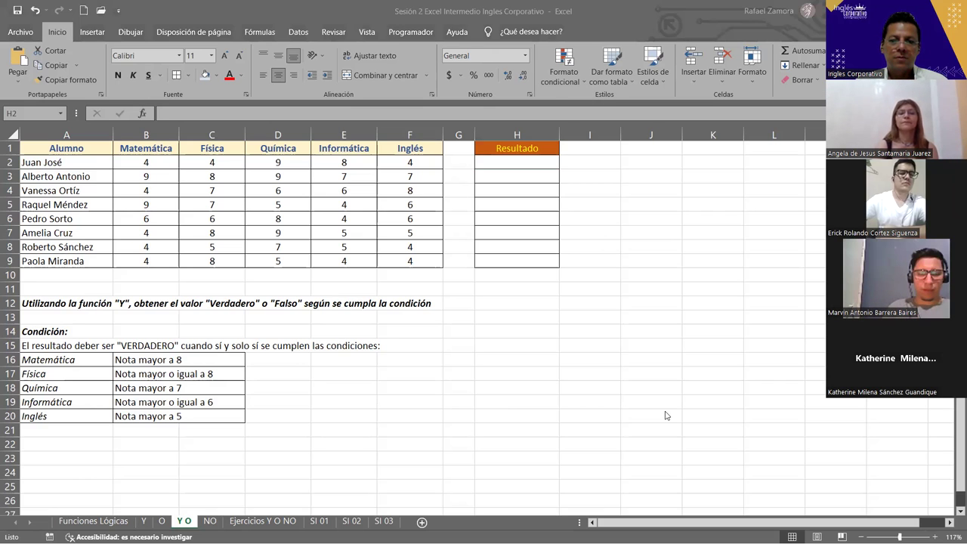
- Insert a WordArt reading 'EN PRACTICA', move it beside the conditions table, and fill it red
left_click(101, 35)
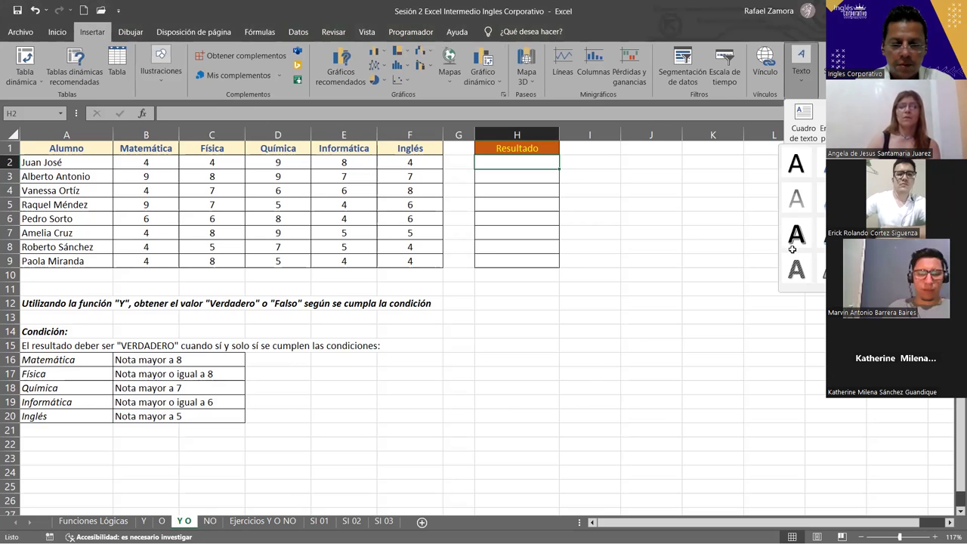
left_click(792, 250)
type("EN PRACTICA")
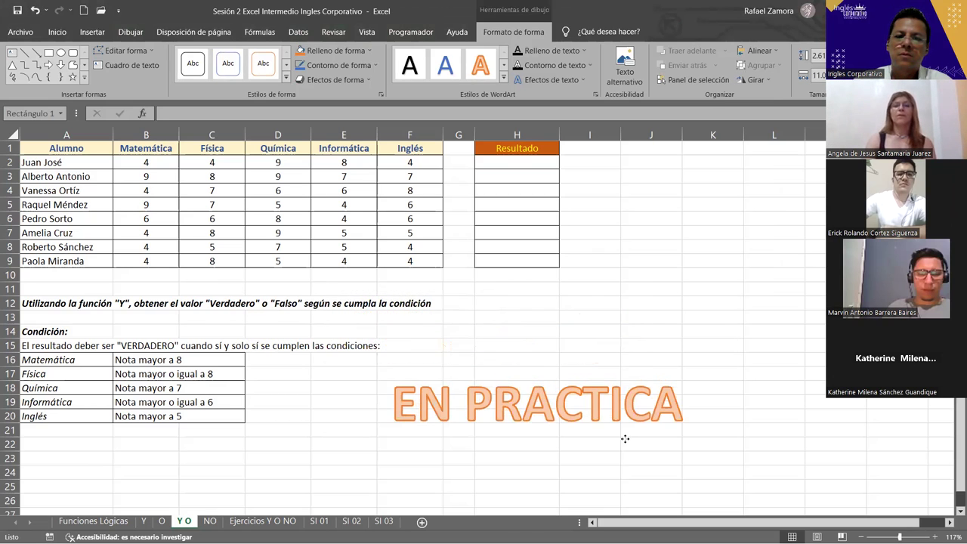
left_click_drag(574, 369, 625, 446)
left_click(582, 50)
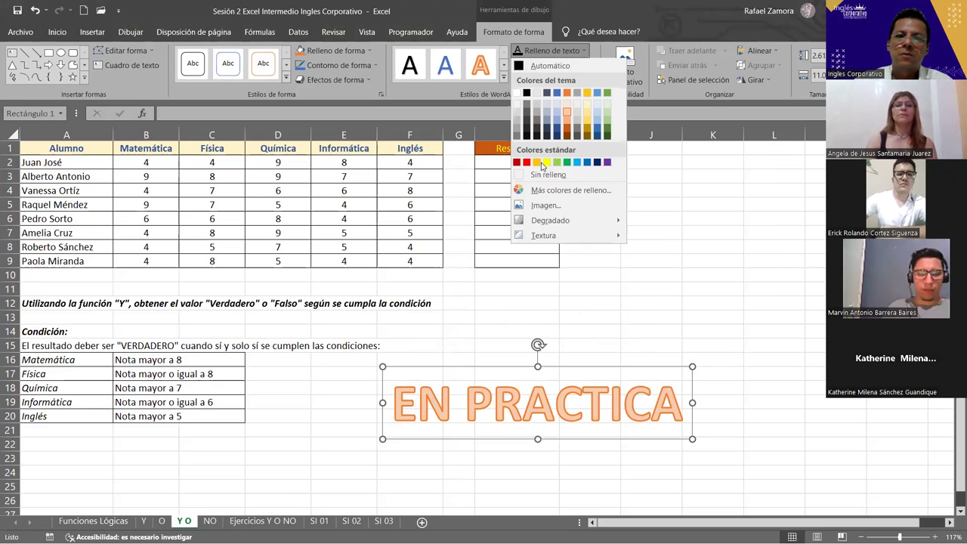
left_click(676, 300)
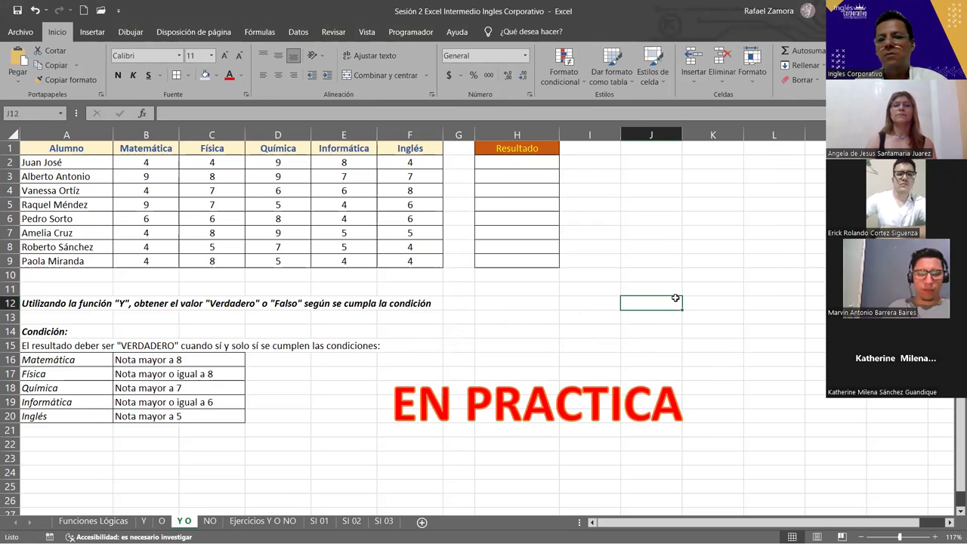
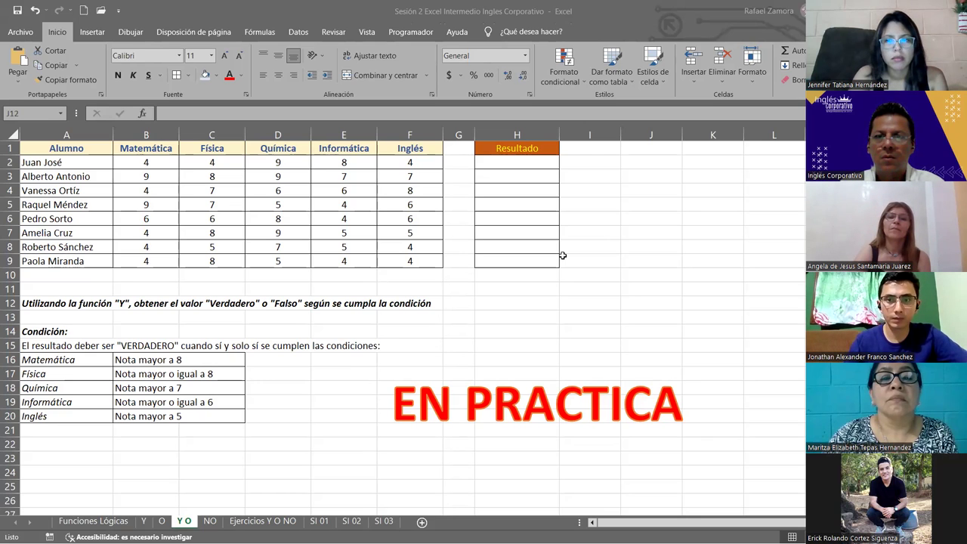
- Start the =Y( formula in H2 with the Matemática condition B2>8
key("alt+Tab")
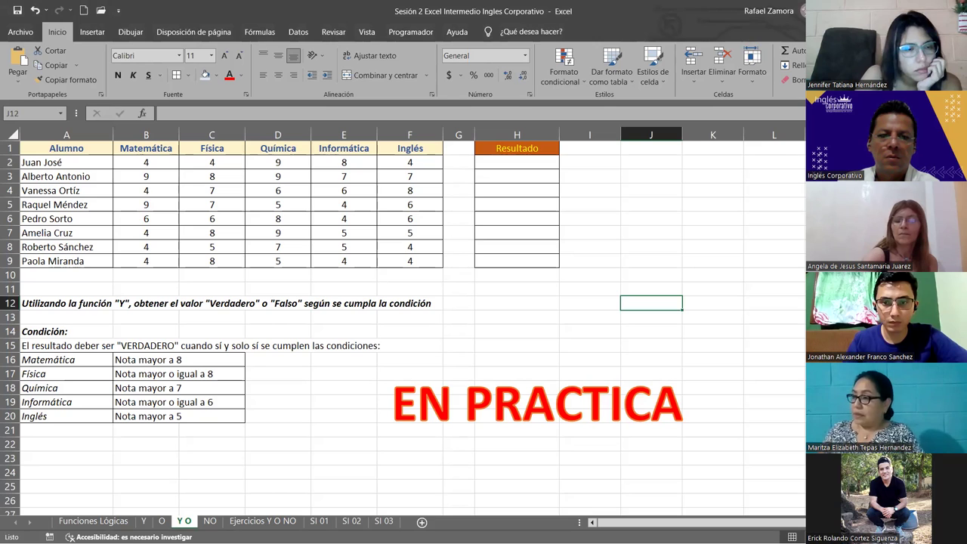
key("alt+Tab")
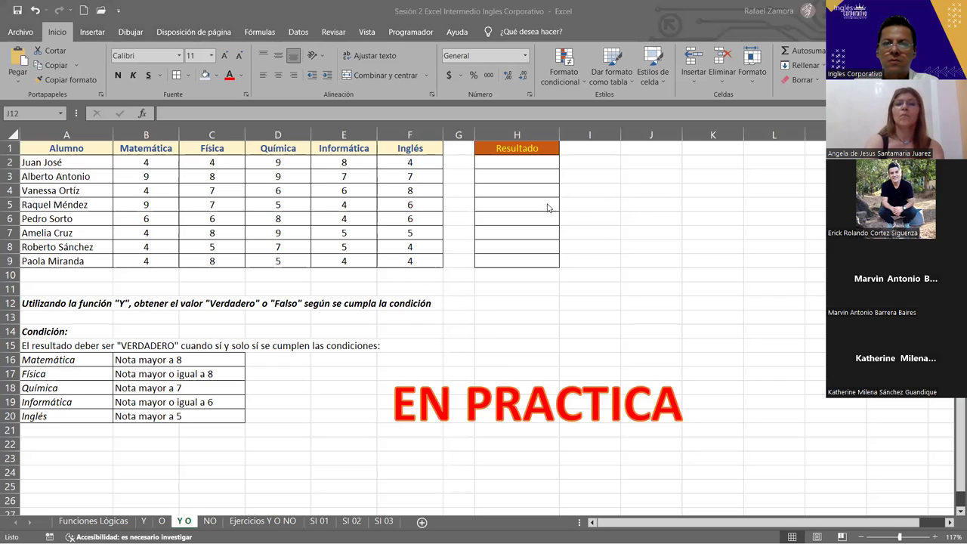
left_click(530, 163)
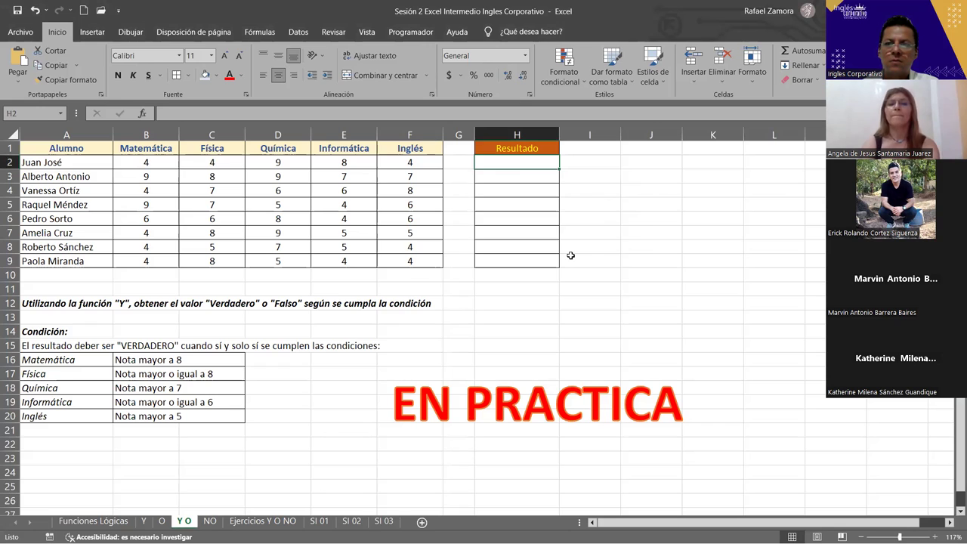
type("=")
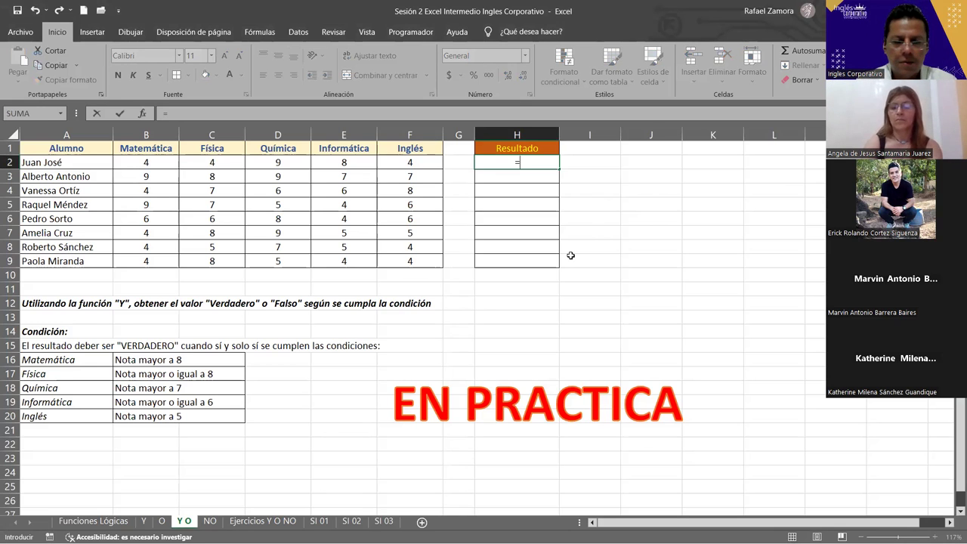
type("Y(")
left_click(147, 163)
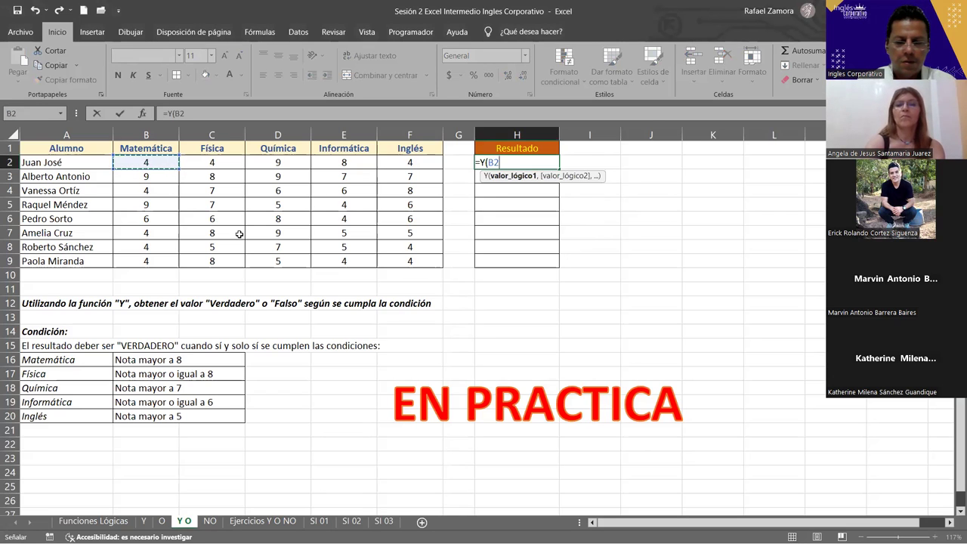
key("F8")
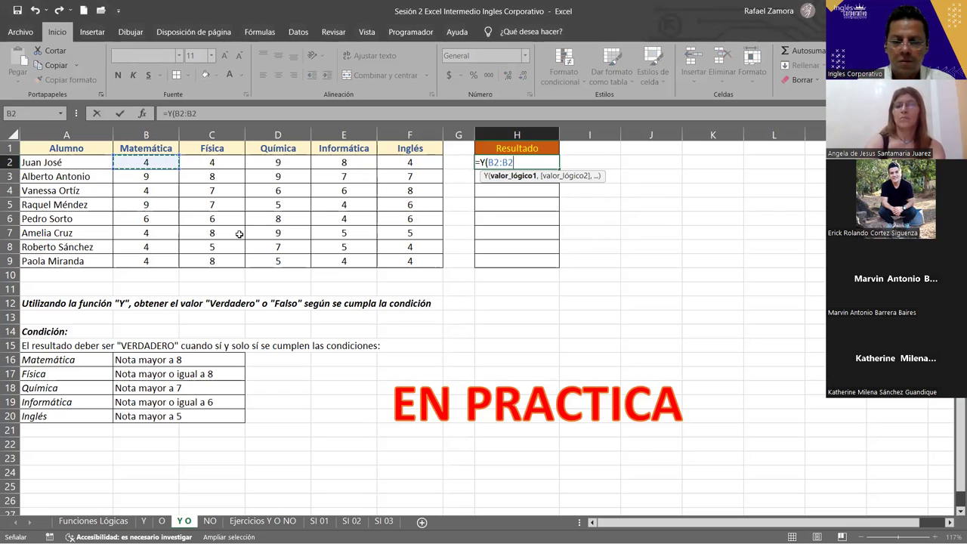
key("F8")
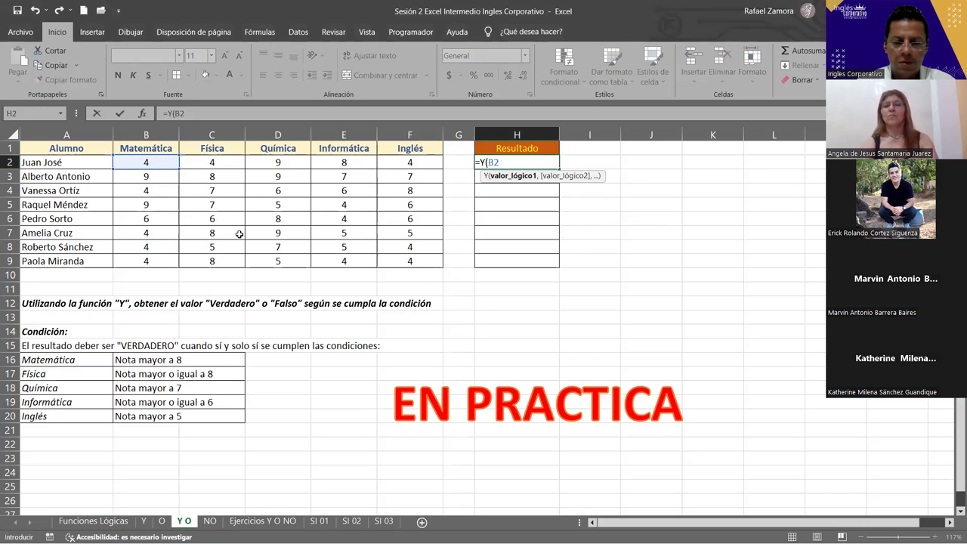
type(">")
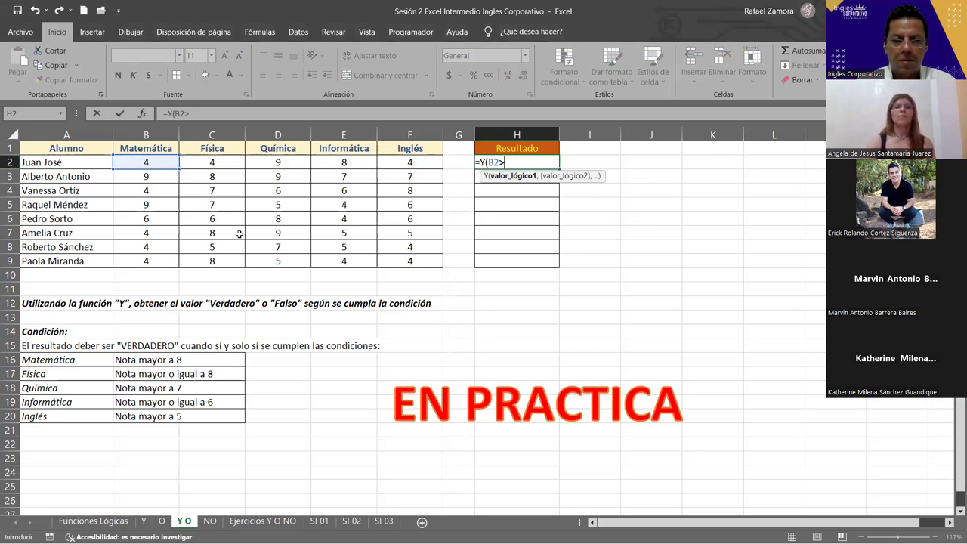
type("8,")
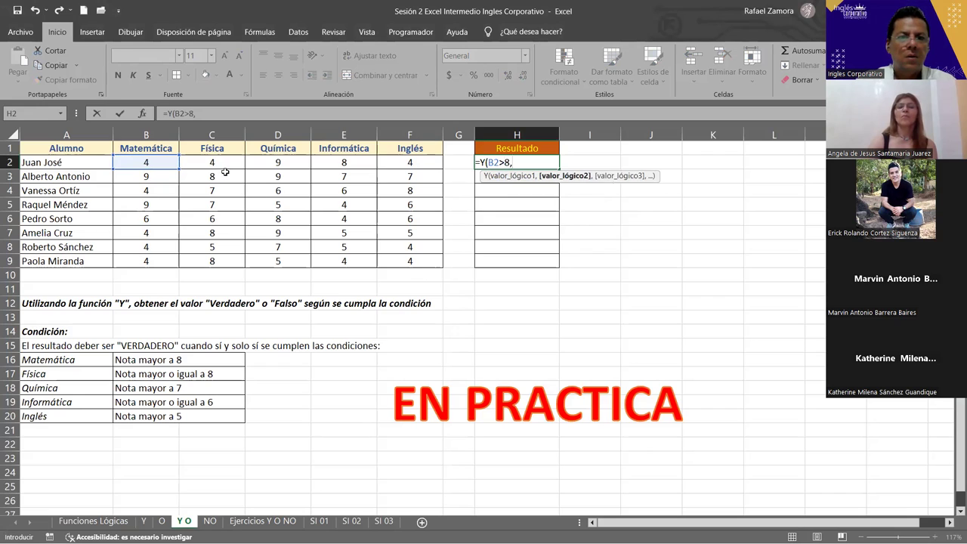
- Add the Física, Química, Informática and Inglés conditions (C2>=8, D2>7, E2>=6, F2>5) to the formula
left_click(225, 159)
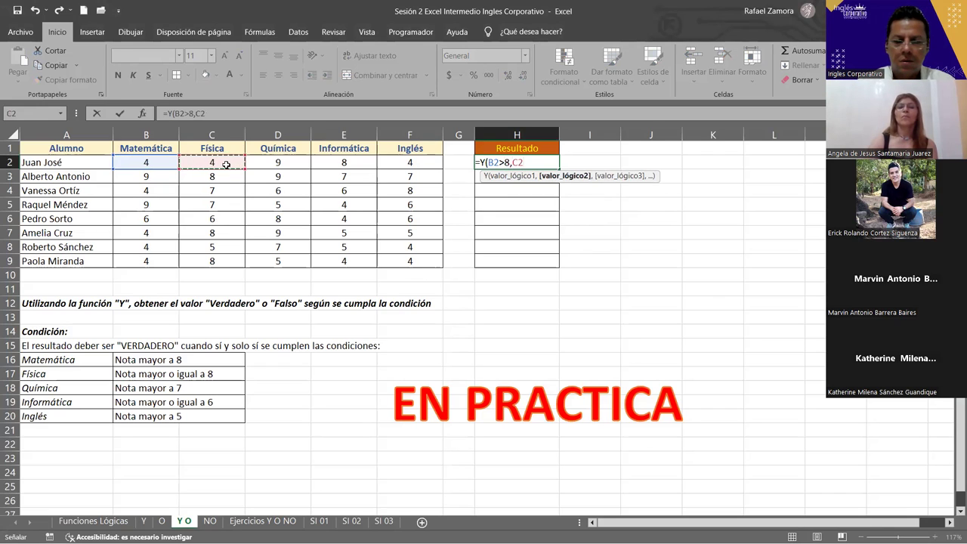
type(">=")
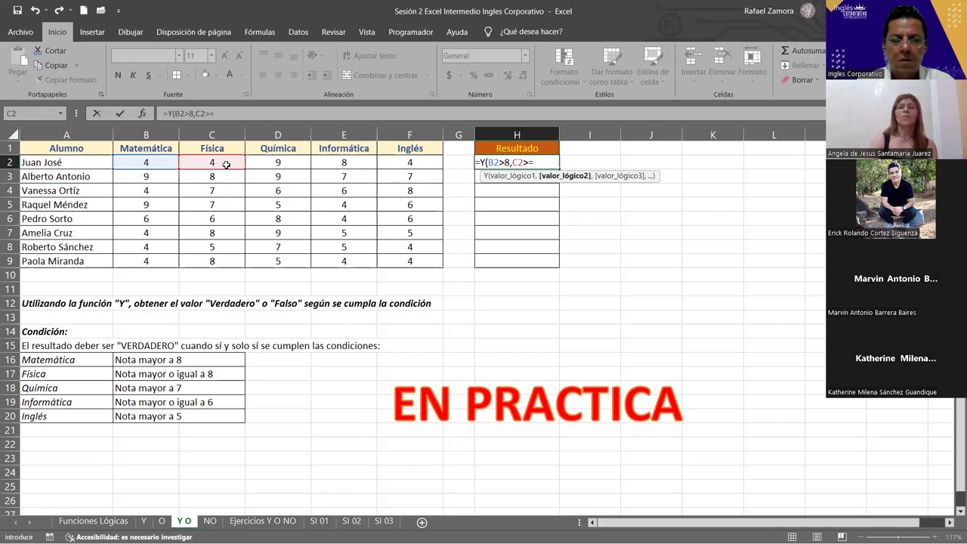
type("8,")
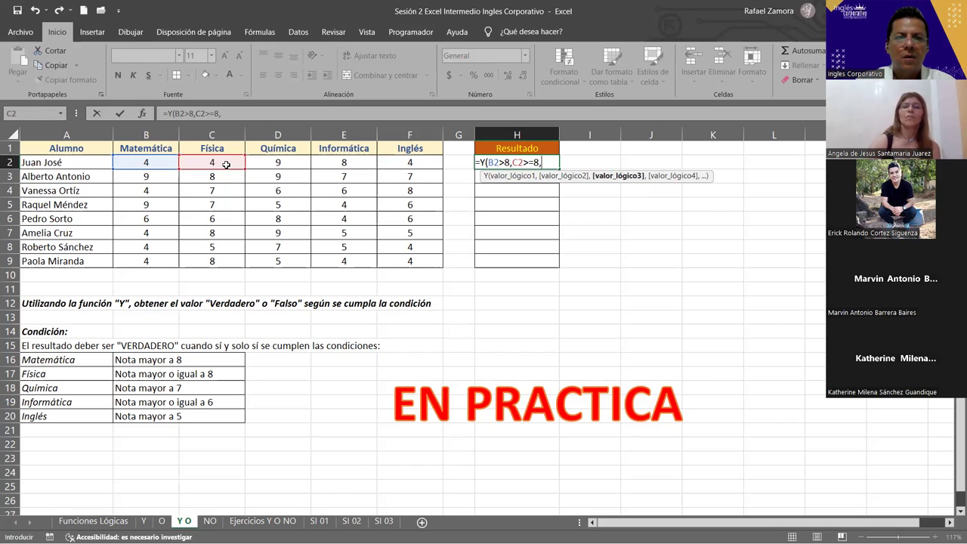
left_click(261, 164)
type(">")
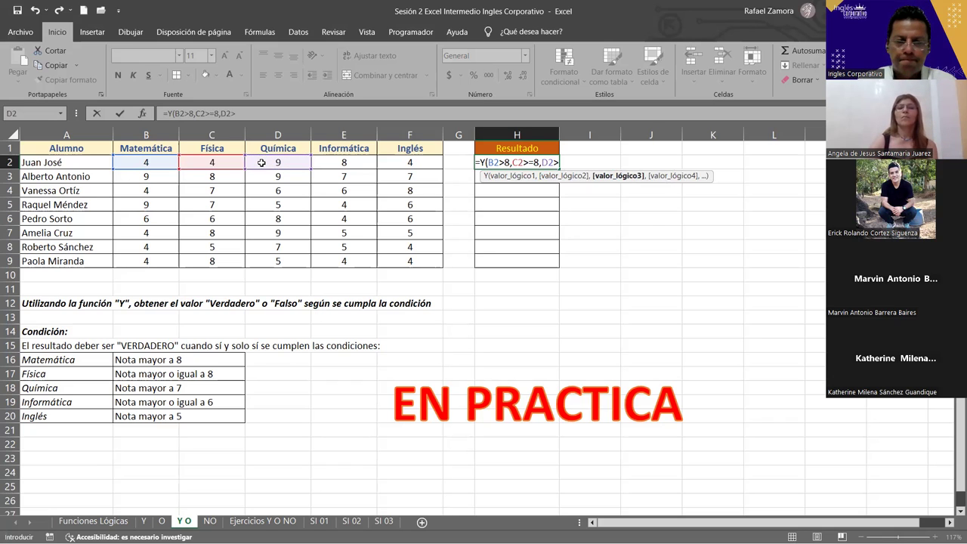
type("7,")
left_click(325, 163)
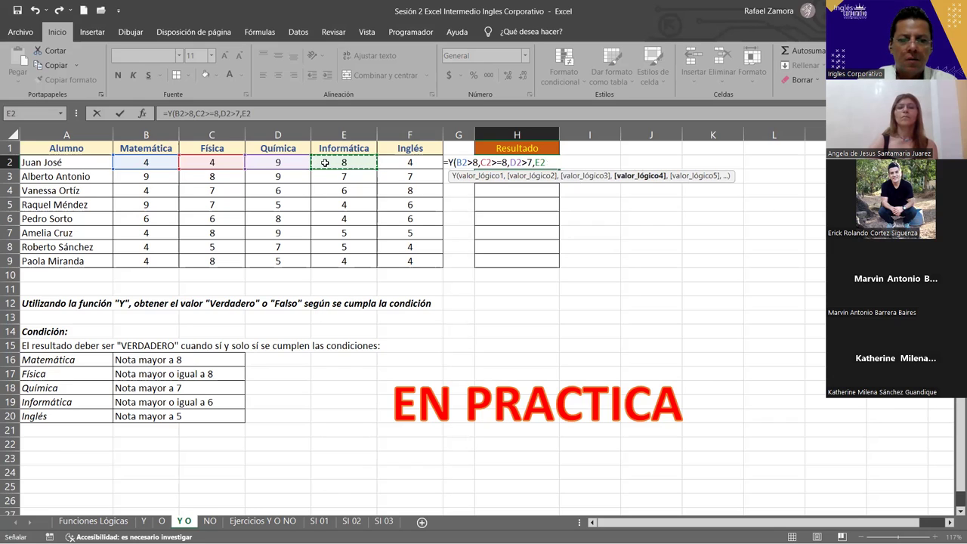
type(">=6")
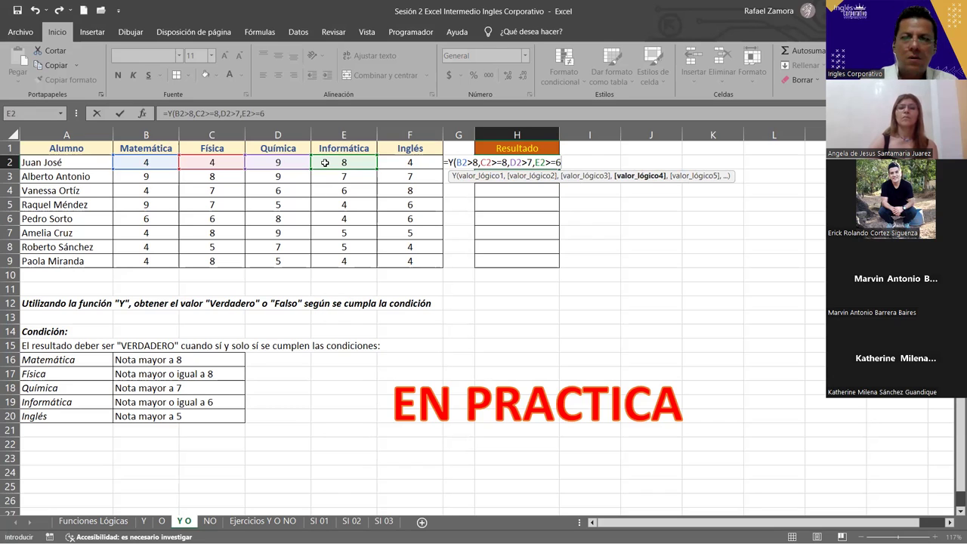
type(",")
left_click(388, 162)
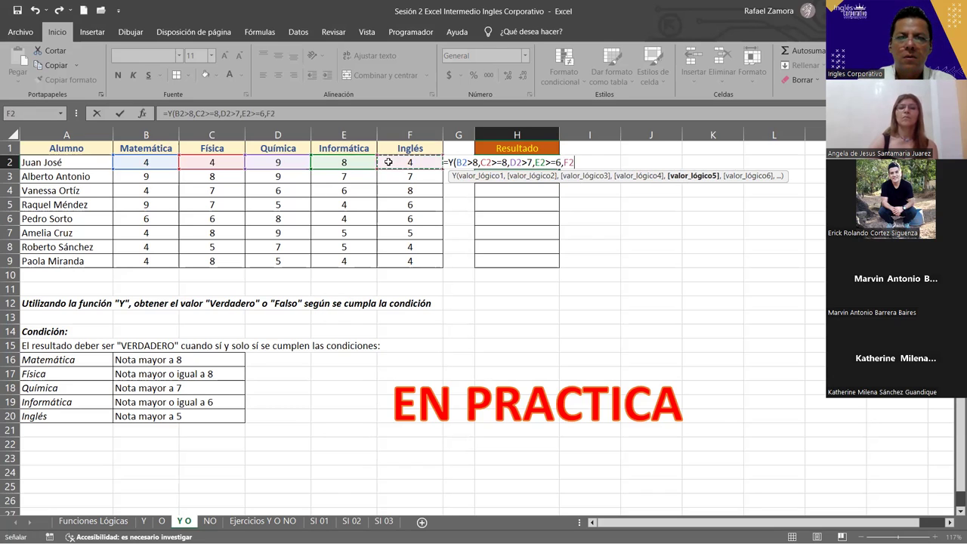
type(">5")
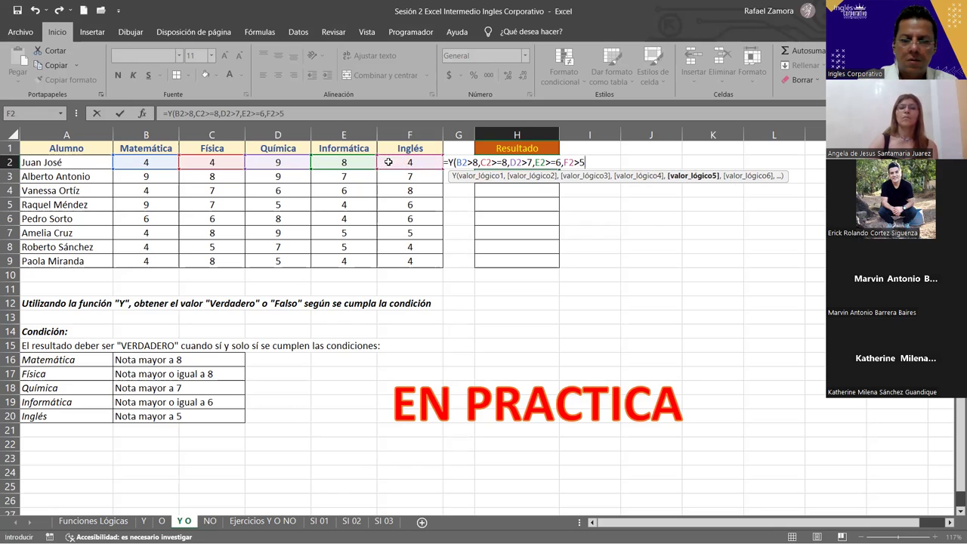
- Confirm the H2 Y formula and fill it down to H9 for all eight students
key("Return")
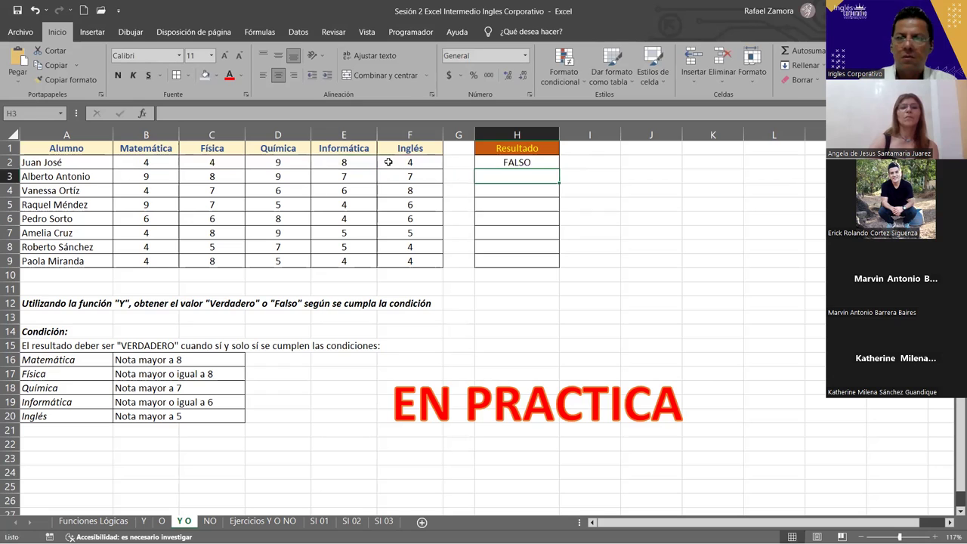
left_click(527, 164)
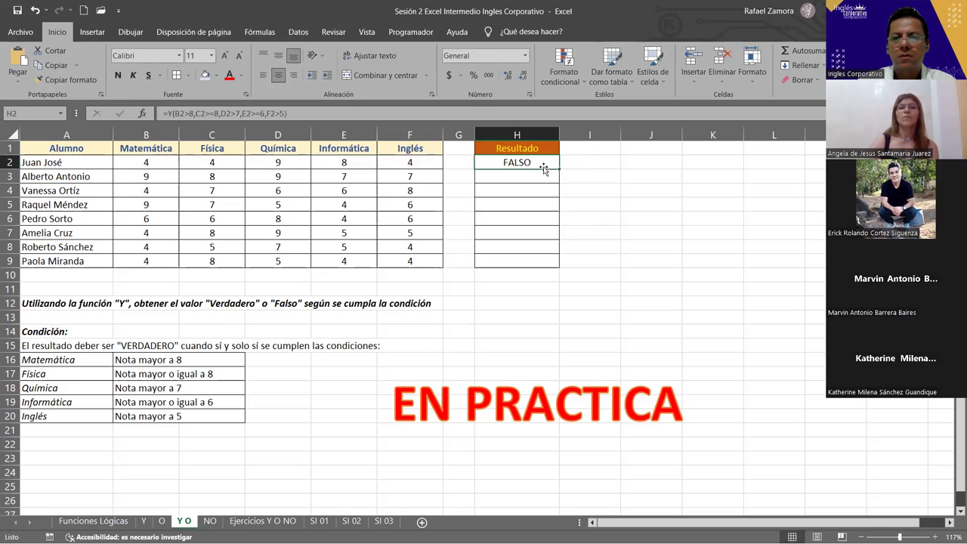
left_click_drag(560, 168, 561, 269)
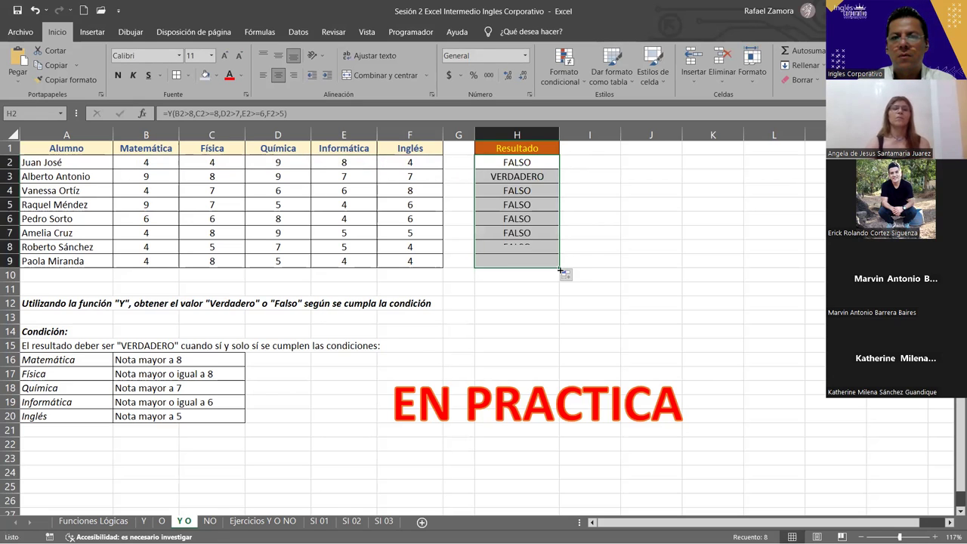
left_click(630, 247)
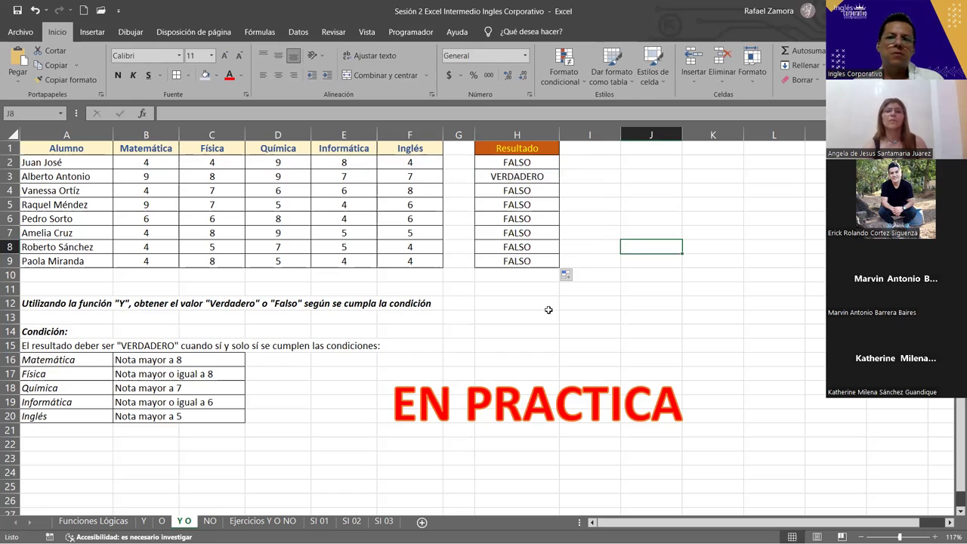
left_click(527, 164)
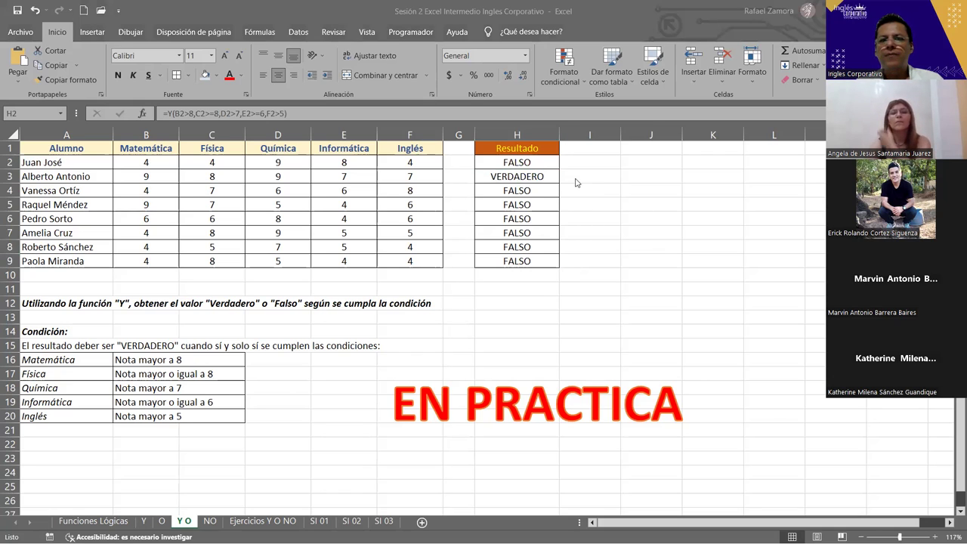
left_click(614, 263)
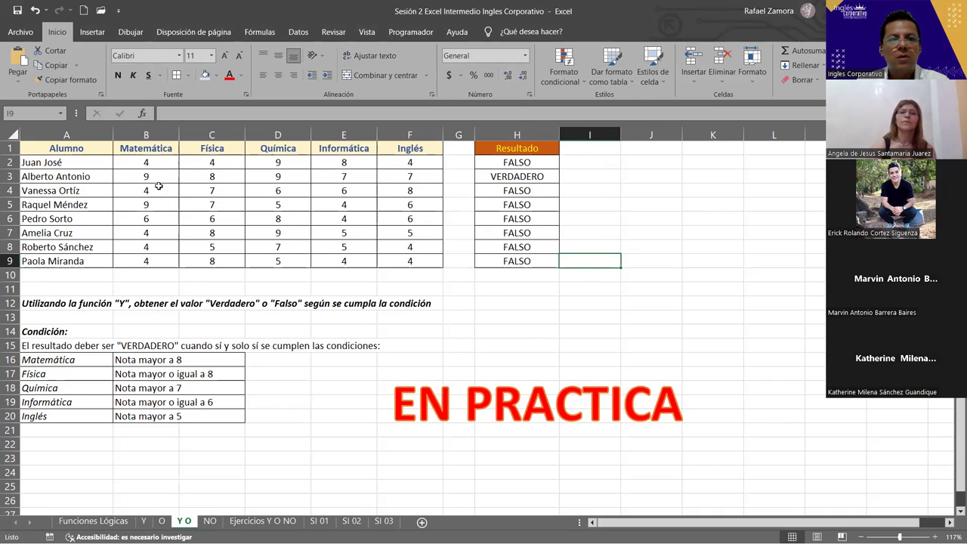
left_click(532, 178)
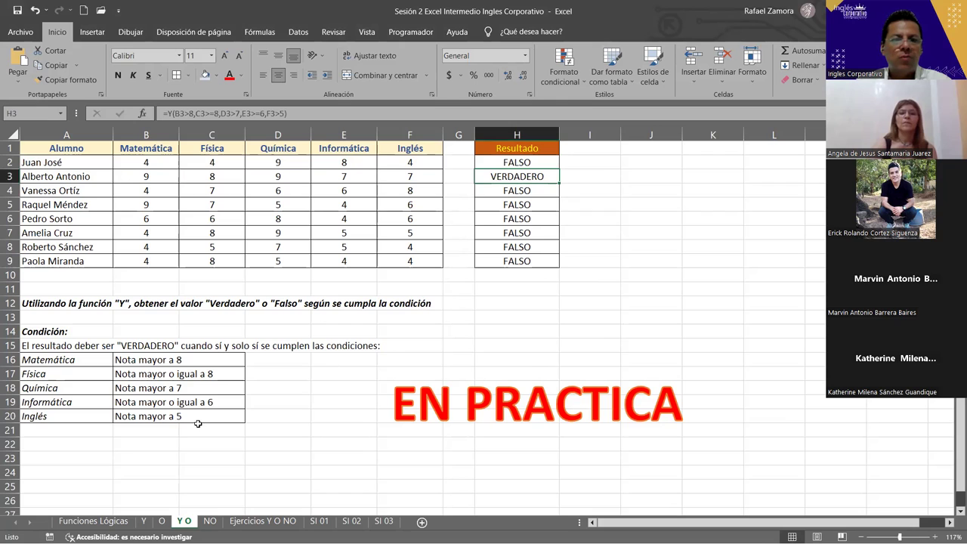
left_click_drag(157, 361, 159, 411)
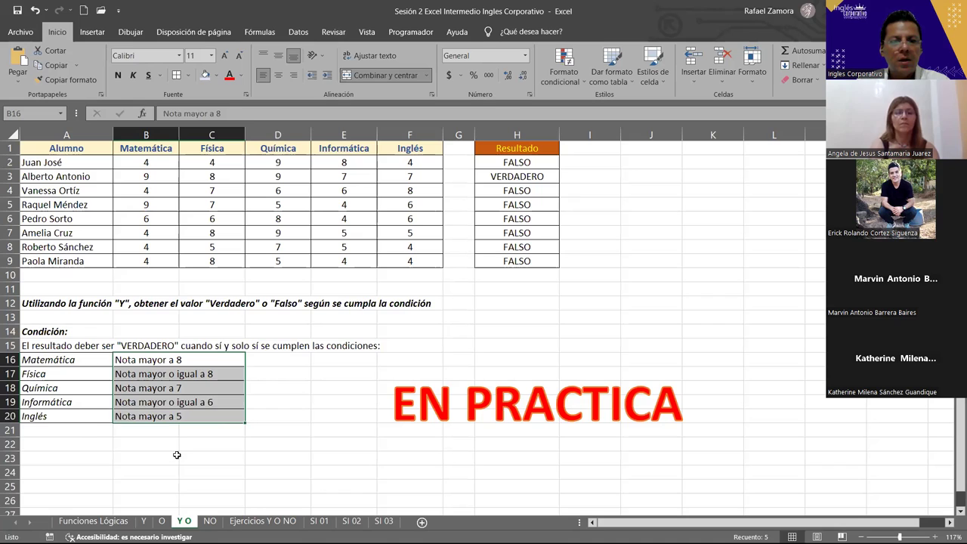
left_click(617, 308)
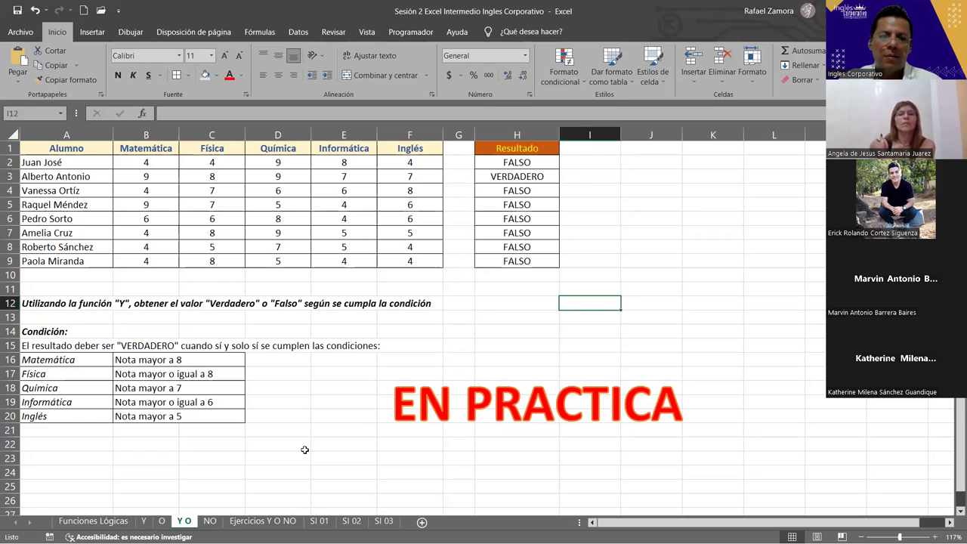
- Glance at the NO sheet, then go back to Y O and select I2
left_click(211, 523)
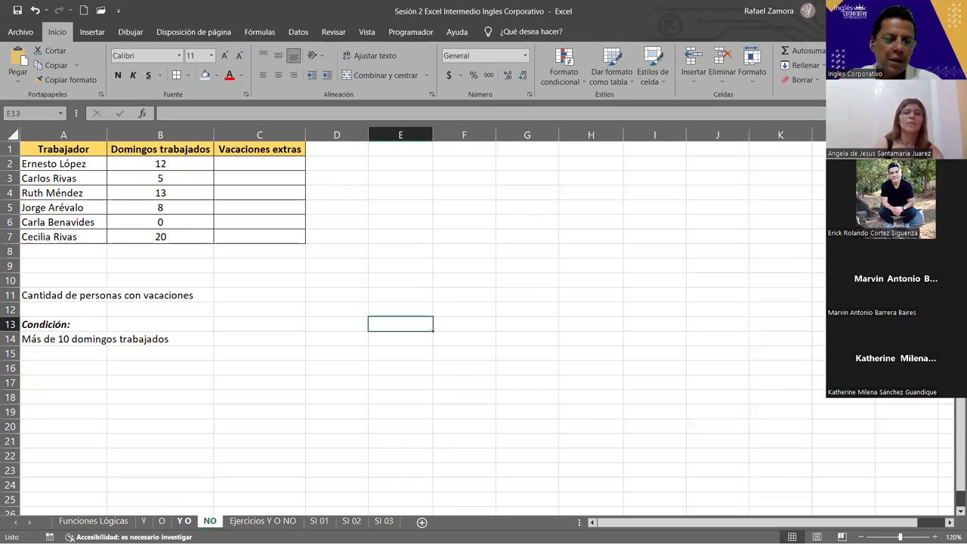
left_click(199, 522)
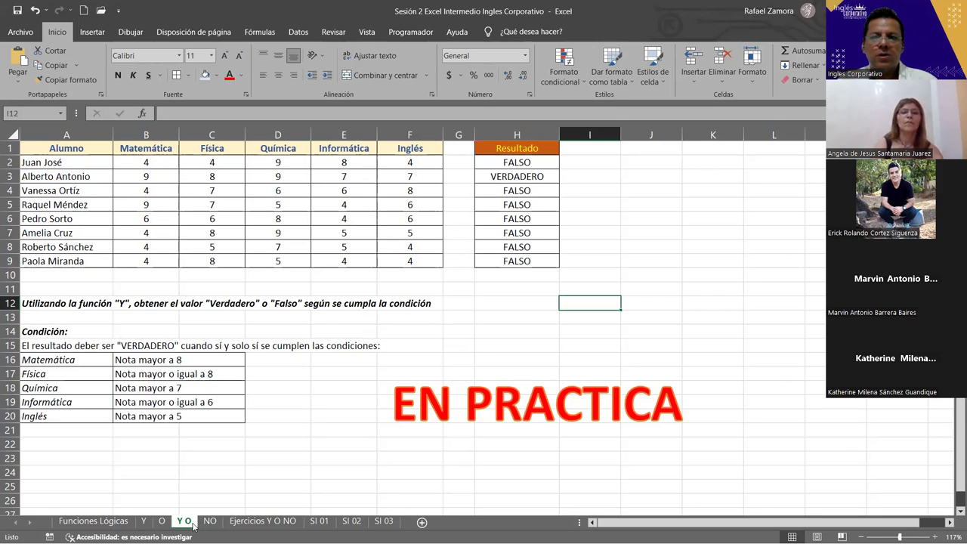
left_click(599, 165)
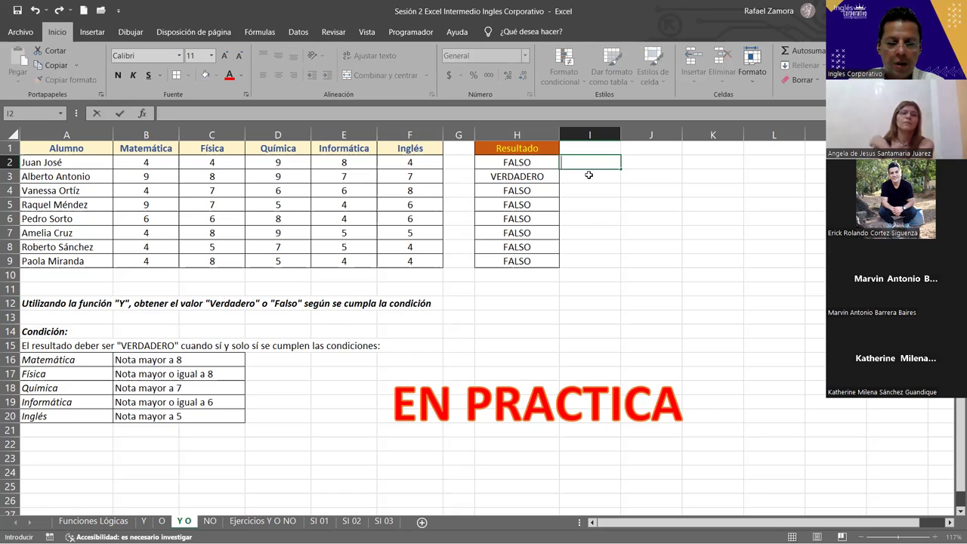
- Enter =NO(H2) in I2 so it reads VERDADERO, the inverse of Juan José's FALSO
type("=")
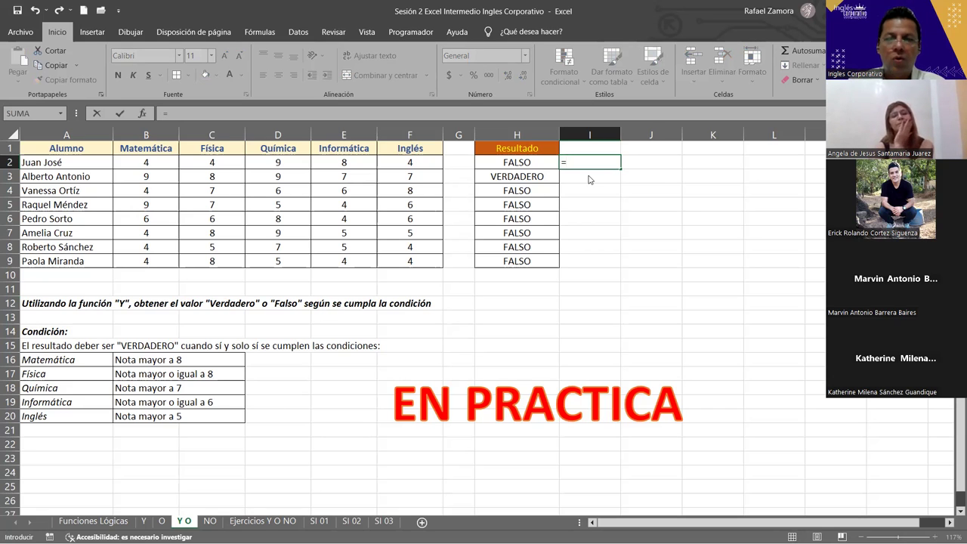
type("NO(")
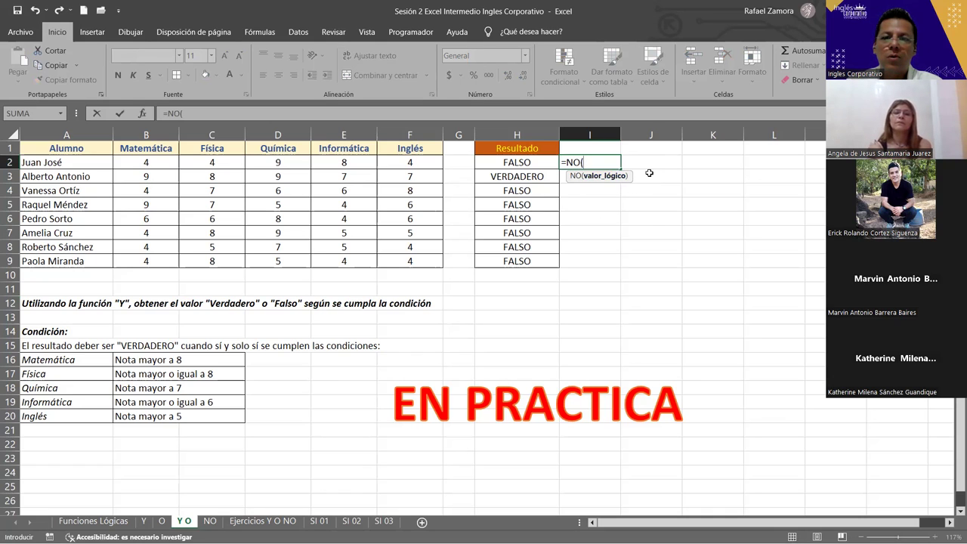
left_click(532, 163)
type(")")
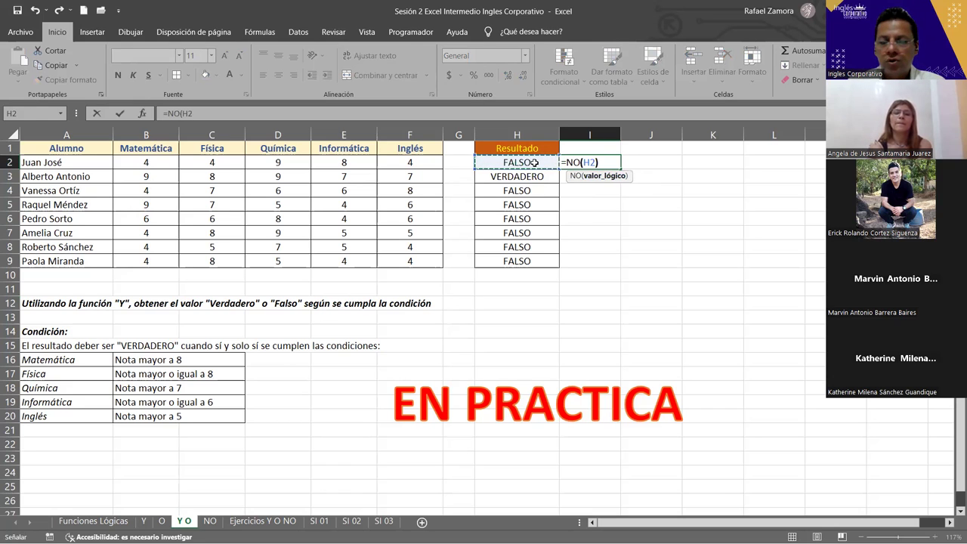
key("Return")
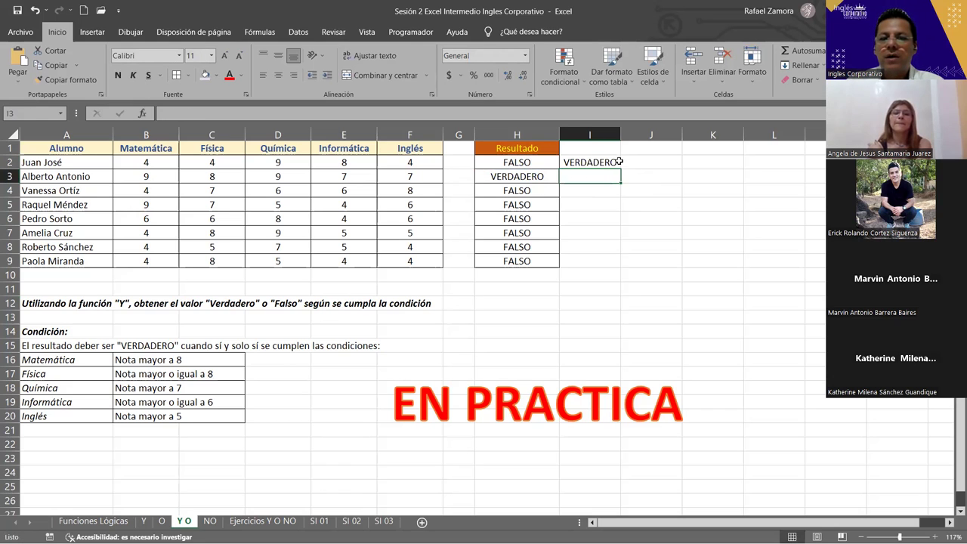
left_click(605, 167)
- Fill the =NO formula down to I9 and compare each row's Y and NO formulas
left_click_drag(618, 170, 614, 272)
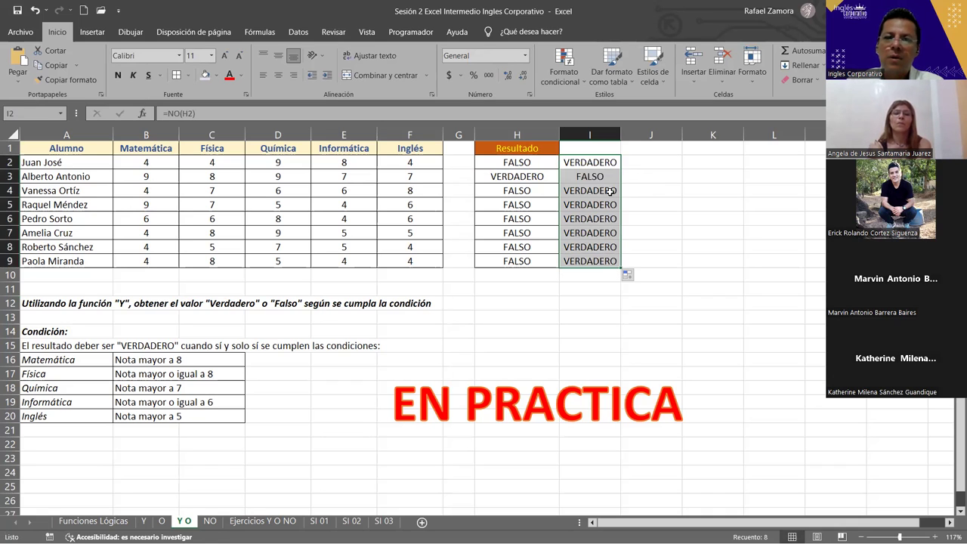
left_click(514, 165)
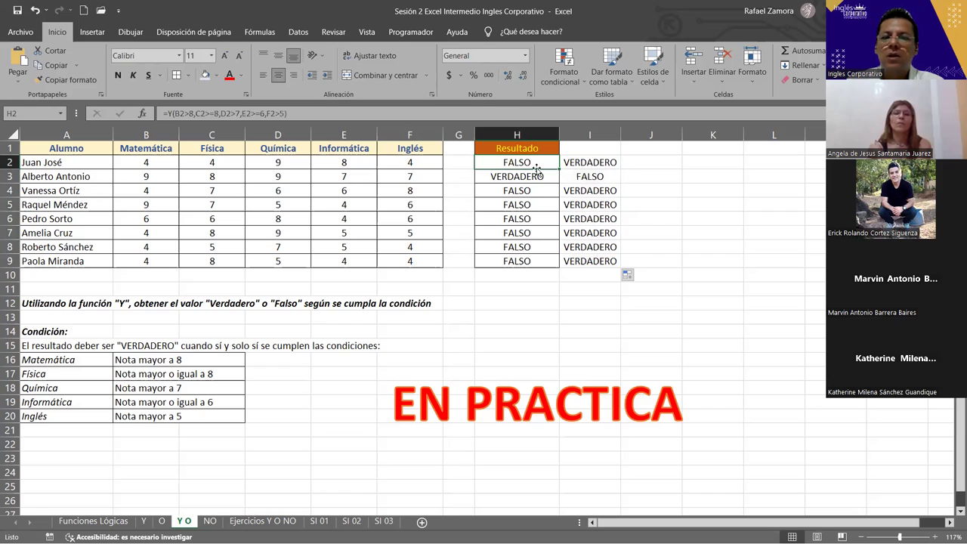
left_click(593, 165)
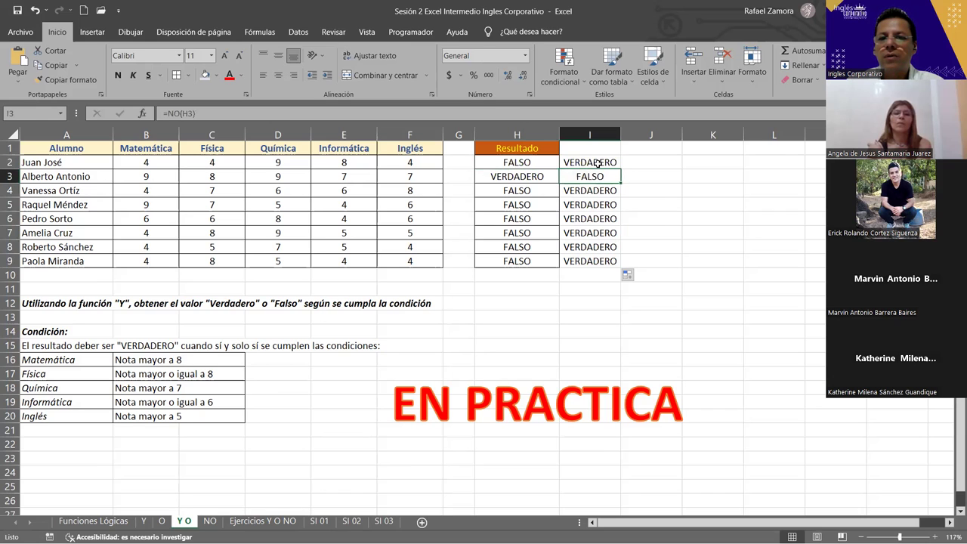
left_click(521, 179)
left_click(592, 179)
left_click(555, 189)
left_click(579, 190)
left_click(556, 203)
left_click(569, 205)
left_click(527, 217)
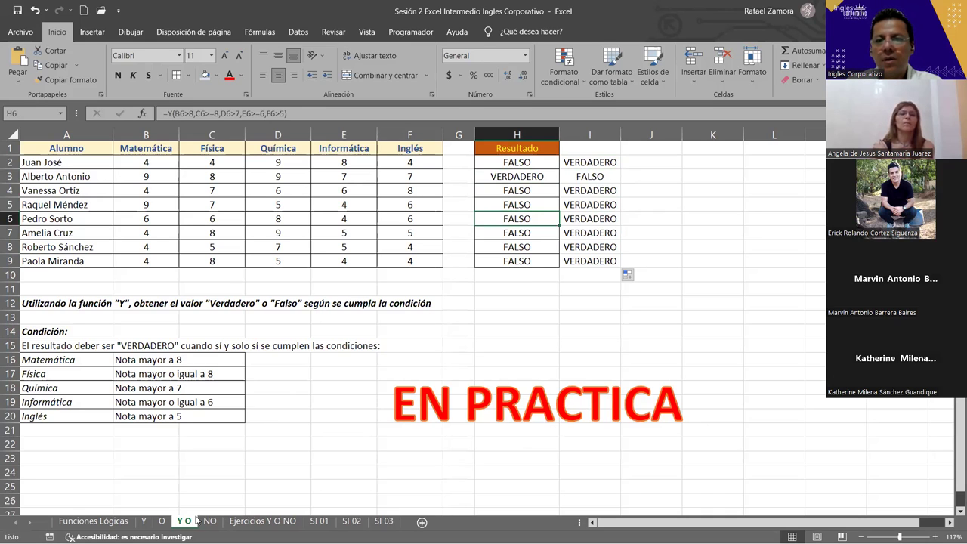
left_click(672, 232)
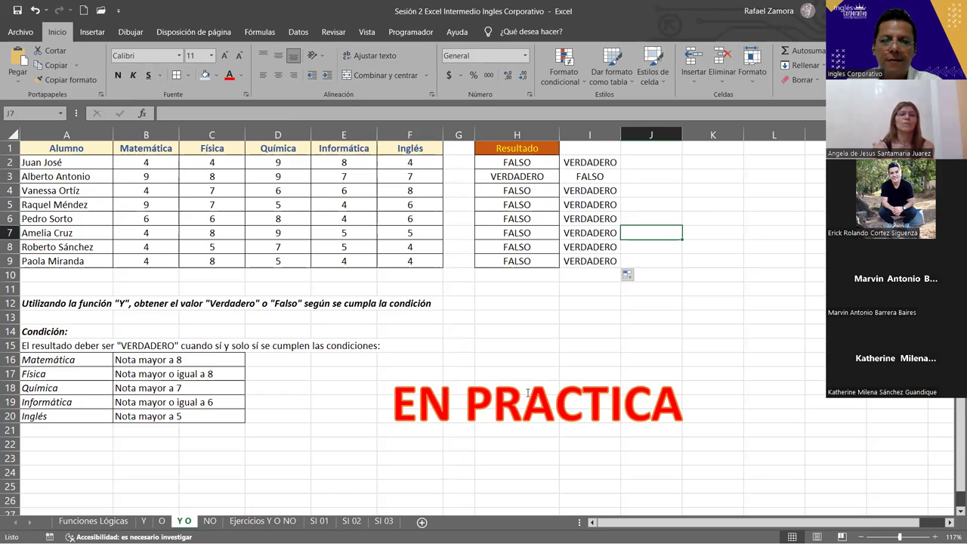